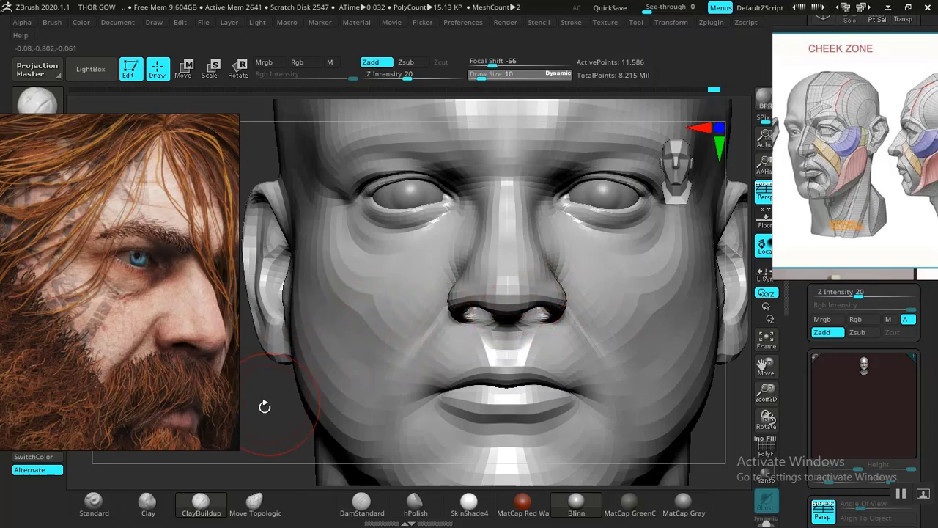
Step: Refine the side of the nose with the ClayBuildup brush at draw size 9 and smooth the nose bridge
left_click_drag(263, 407, 315, 406)
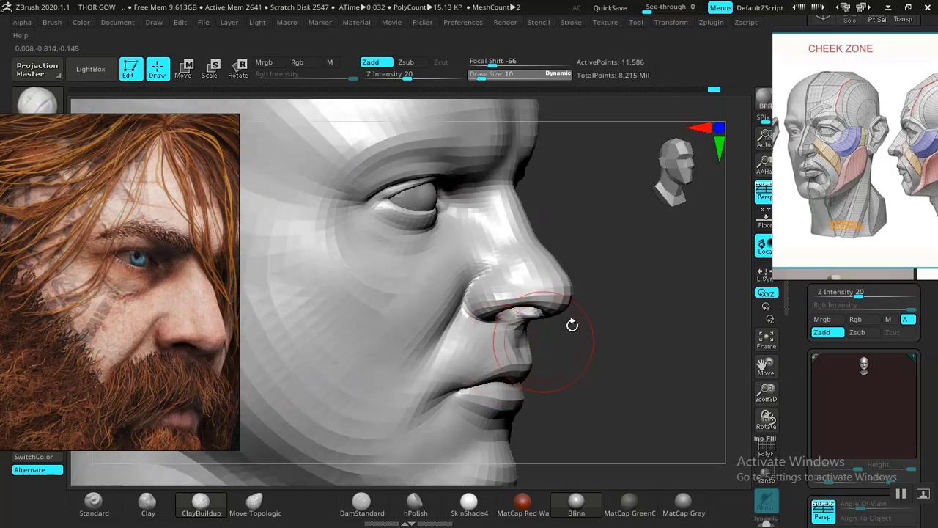
mouse_move(582, 331)
left_mouse_down()
mouse_move(591, 335)
mouse_move(584, 264)
mouse_move(566, 315)
left_mouse_up()
key("space")
left_click_drag(478, 277, 476, 276)
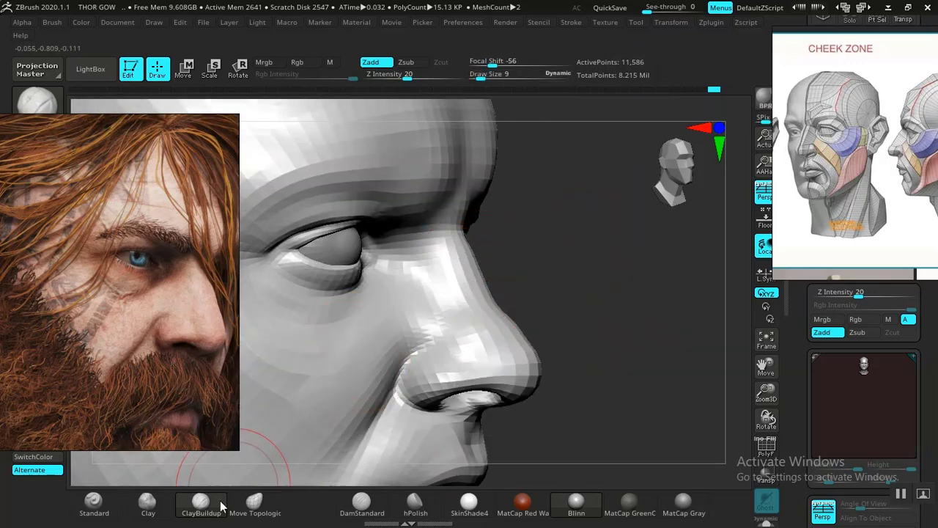
left_click(220, 504)
left_click_drag(581, 311, 561, 373, "alt")
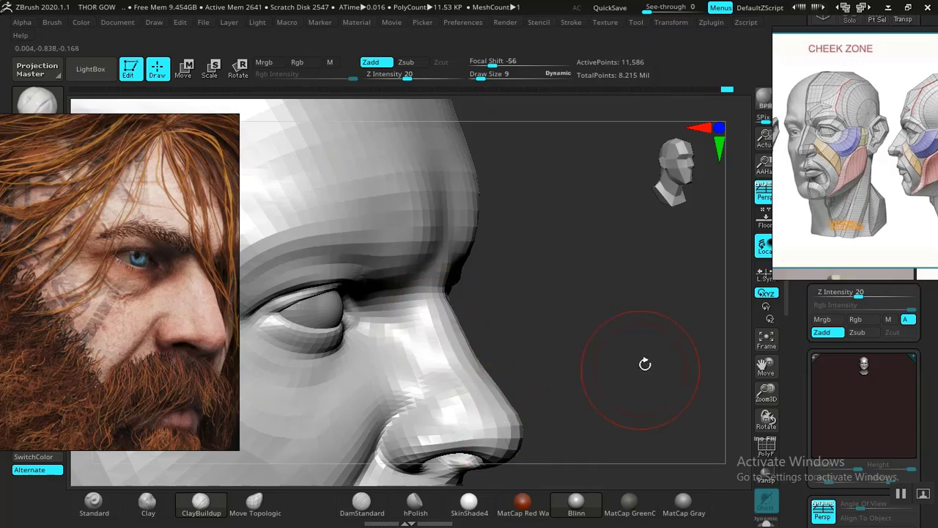
left_click_drag(645, 364, 453, 355)
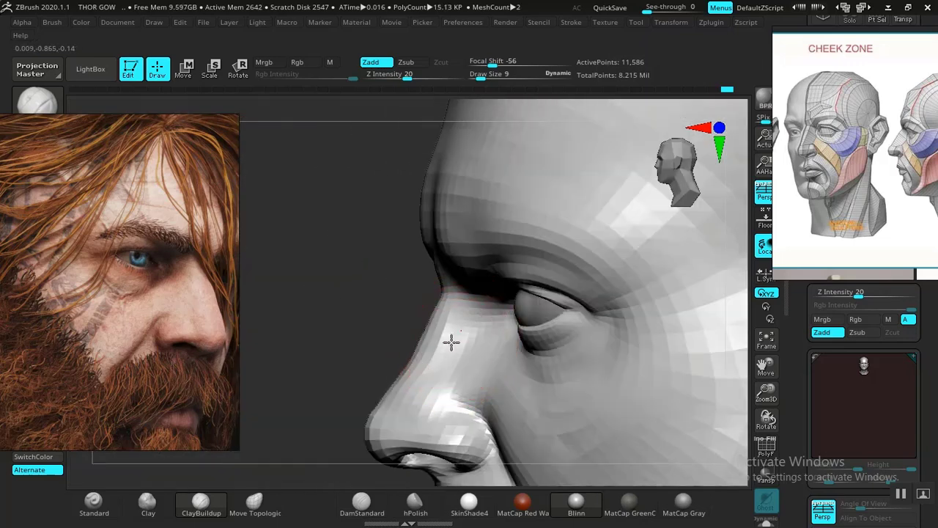
left_click_drag(399, 379, 451, 343, "shift")
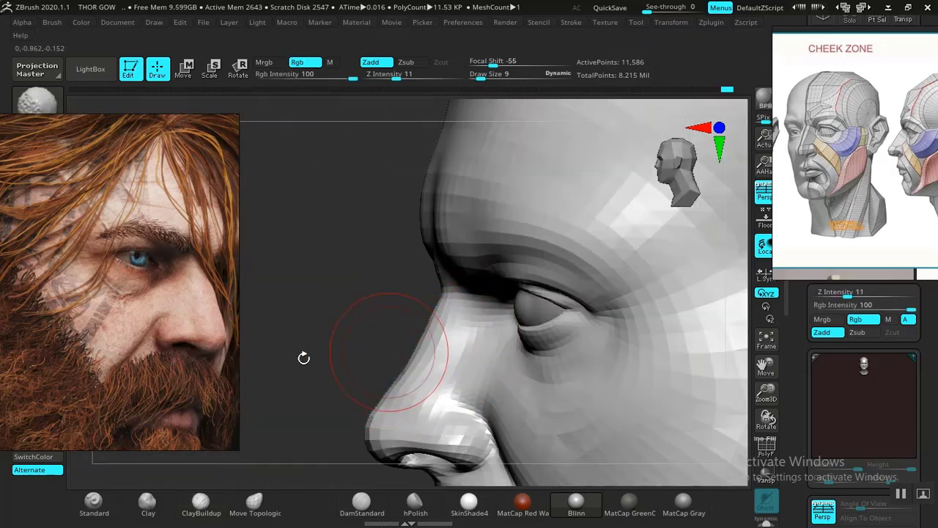
Step: Build up the cheek-to-nostril transition with ClayBuildup at draw size 6 and smooth the area beside the nostril wing
mouse_move(303, 357)
left_mouse_down()
mouse_move(388, 342)
mouse_move(608, 357)
mouse_move(547, 327)
mouse_move(559, 362)
mouse_move(539, 388)
left_mouse_up()
key("f")
left_click_drag(539, 387, 505, 316)
left_click_drag(602, 357, 668, 362)
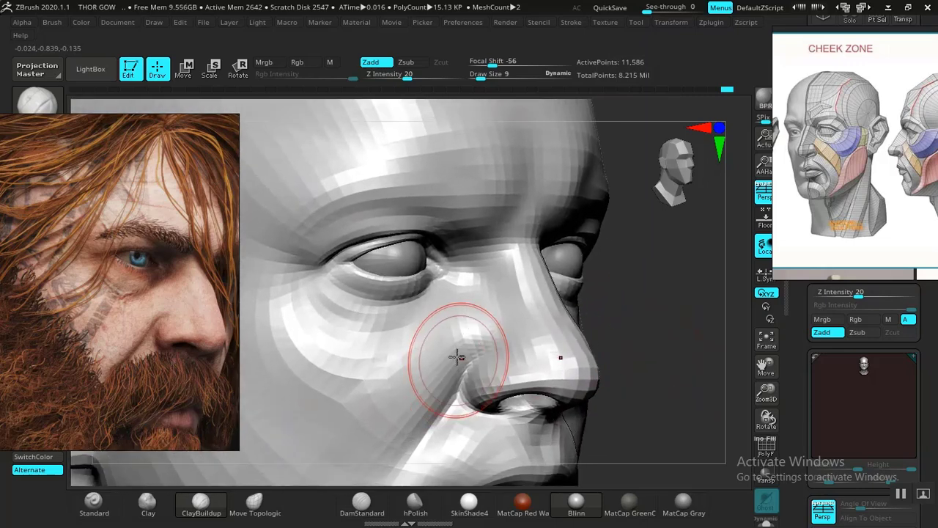
key("space")
left_click_drag(468, 321, 464, 320)
mouse_move(638, 362)
left_mouse_down("alt")
mouse_move(662, 322)
mouse_move(592, 308)
left_mouse_up("alt")
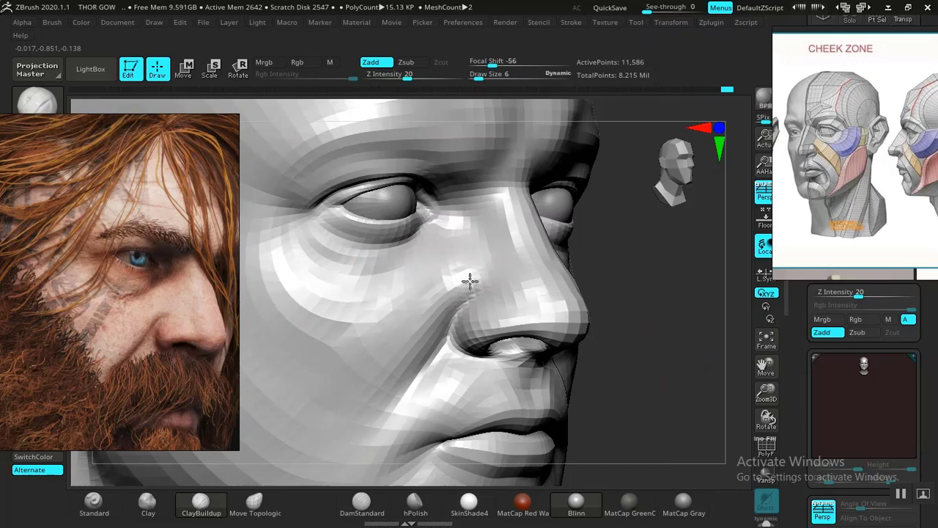
left_click_drag(703, 350, 698, 288, "alt")
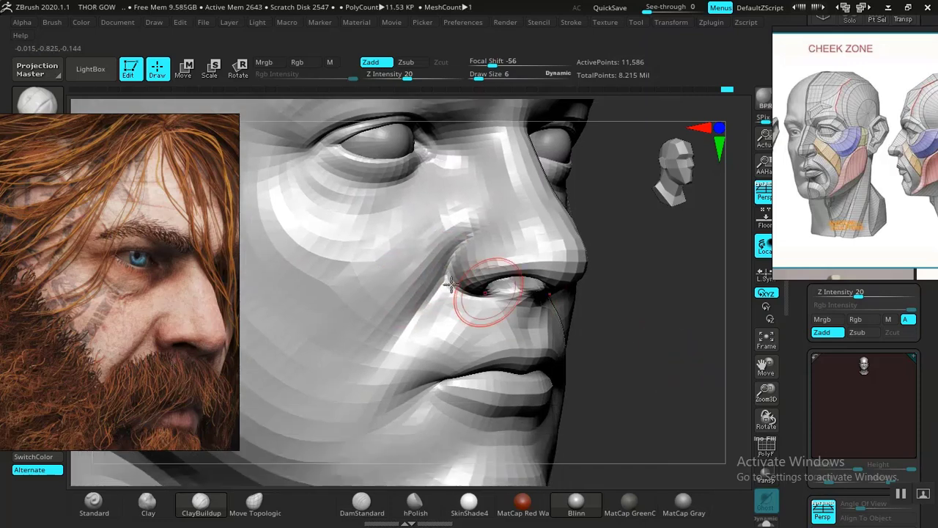
left_click_drag(412, 275, 421, 266, "shift")
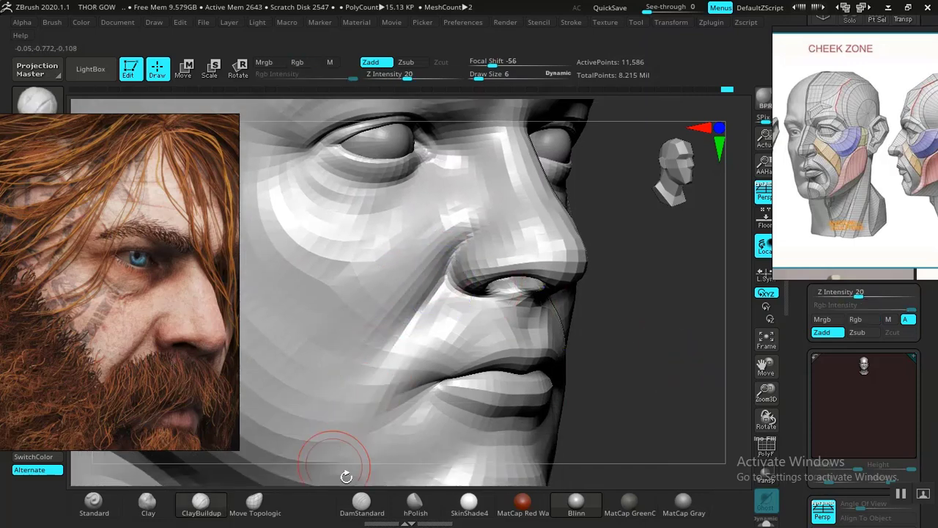
Step: Try carving a crease from the nostril wing across the cheek with the DamStandard brush at draw size 6
left_click(361, 501)
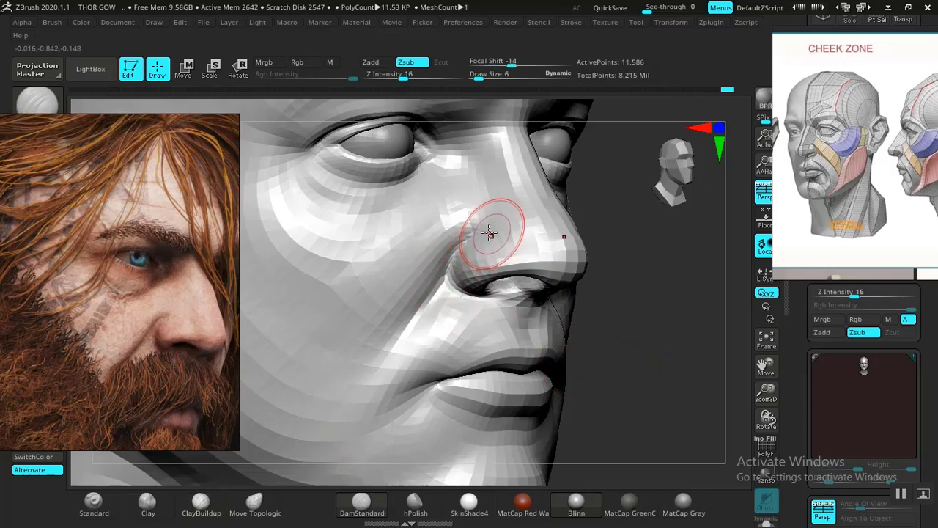
left_click_drag(492, 229, 493, 232)
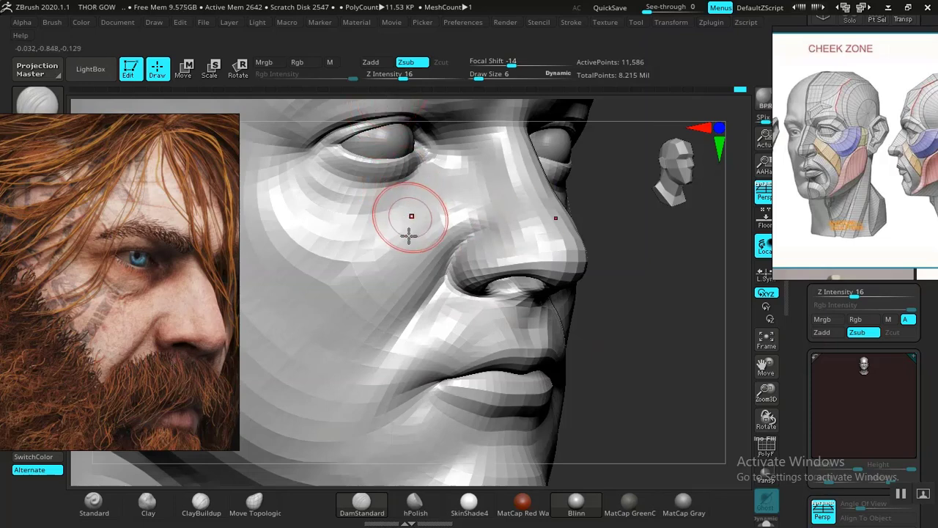
left_click_drag(398, 260, 335, 309)
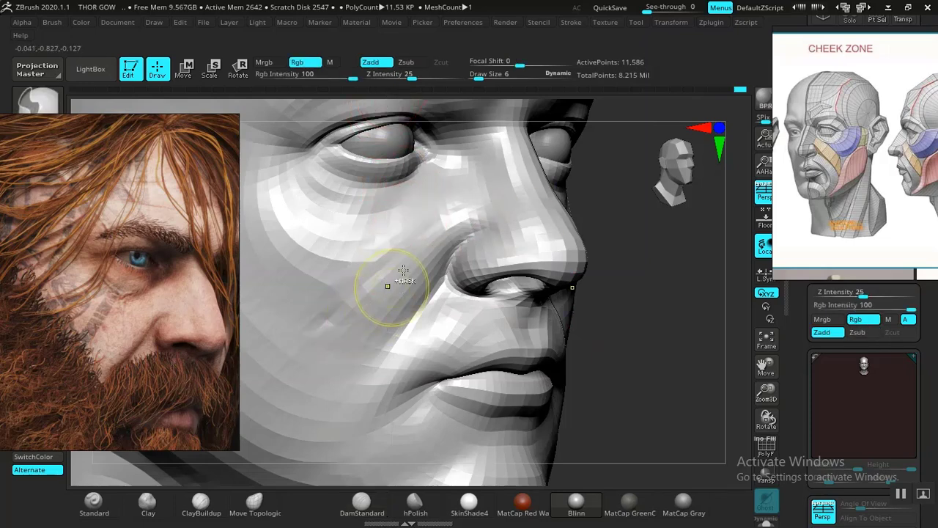
Step: Set the DamStandard brush to draw size 10 and Z Intensity 18, and open its Lazy Mouse stroke settings
key("space")
left_click_drag(396, 211, 402, 211)
left_click_drag(405, 75, 404, 75)
left_click(570, 23)
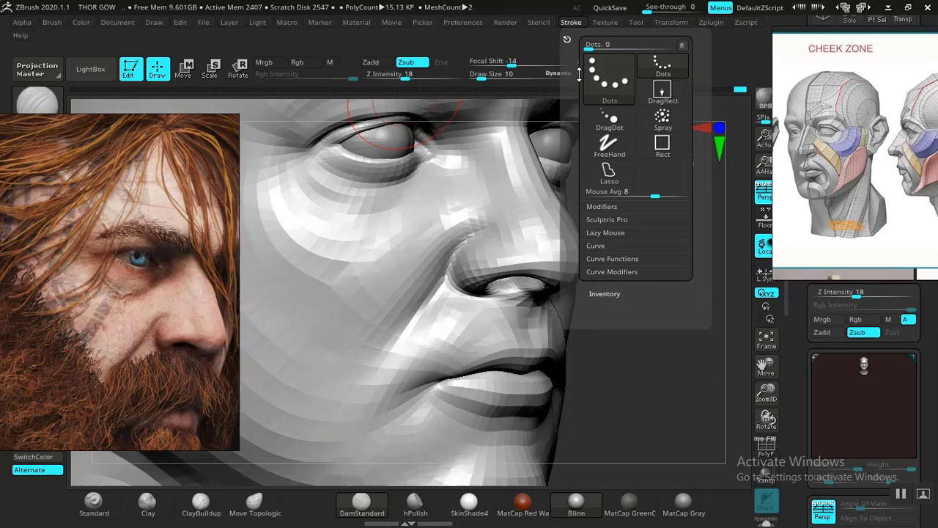
left_click(613, 234)
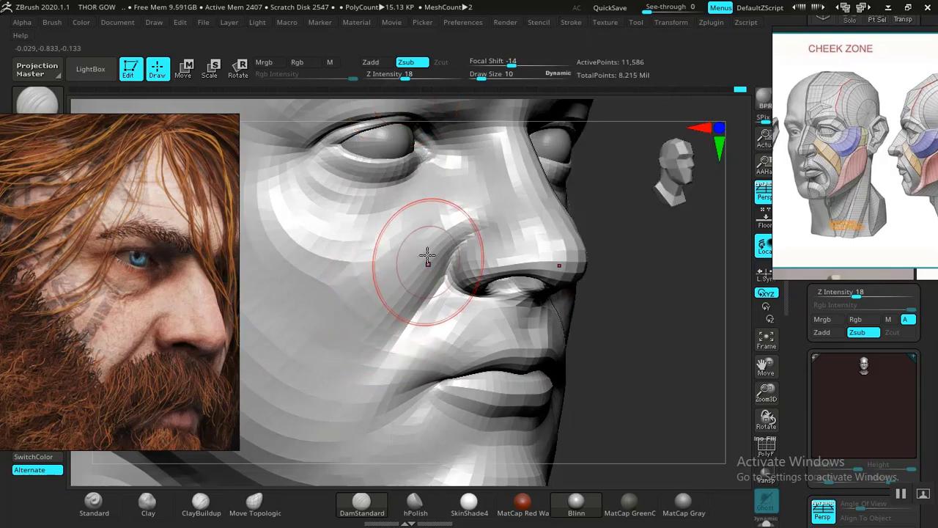
Step: Try a broad DamStandard stroke along the nasolabial fold and undo it
left_click_drag(373, 301, 321, 398)
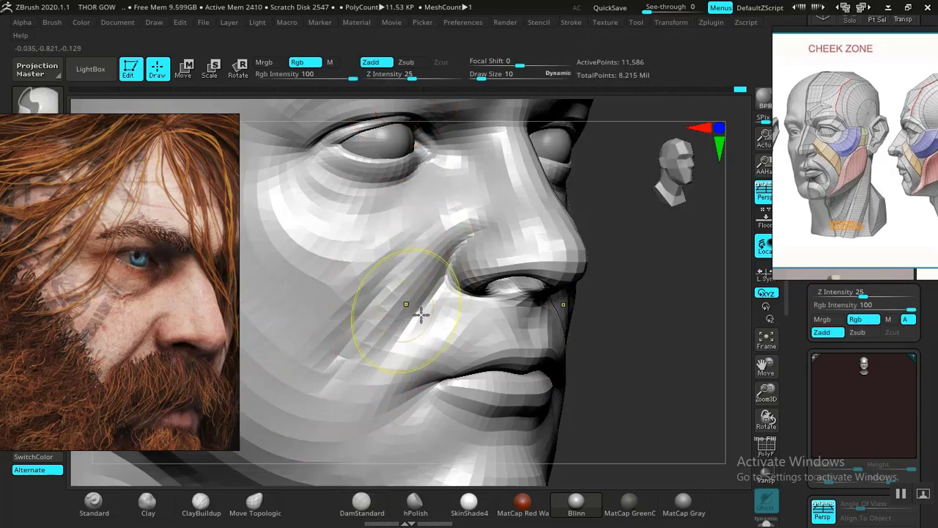
key("ctrl+z")
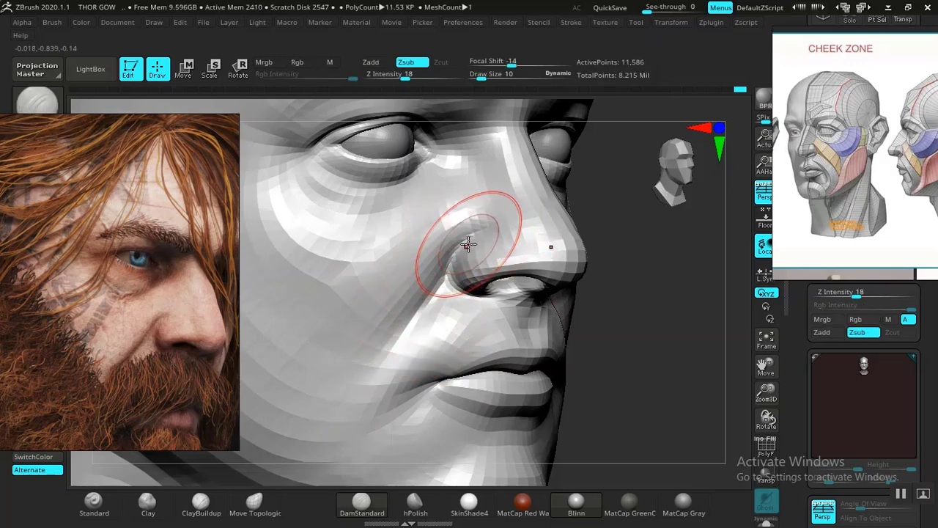
Step: Carve the nasolabial fold from the nostril wing towards the mouth corner with DamStandard at draw size 7
key("space")
left_click_drag(475, 236, 476, 234)
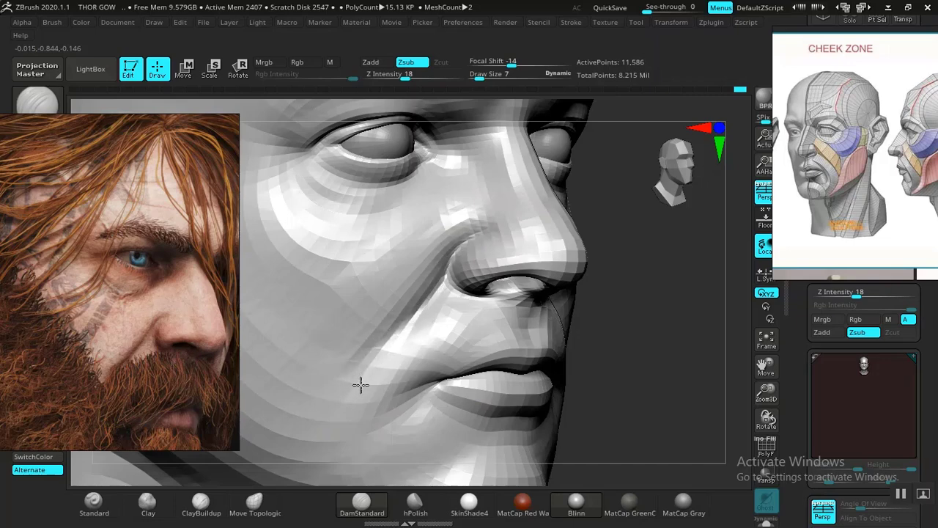
mouse_move(632, 337)
left_mouse_down("alt")
mouse_move(580, 260)
mouse_move(610, 289)
mouse_move(569, 309)
mouse_move(477, 319)
left_mouse_up("alt")
mouse_move(476, 320)
left_mouse_down()
mouse_move(597, 413)
mouse_move(643, 403)
left_mouse_up()
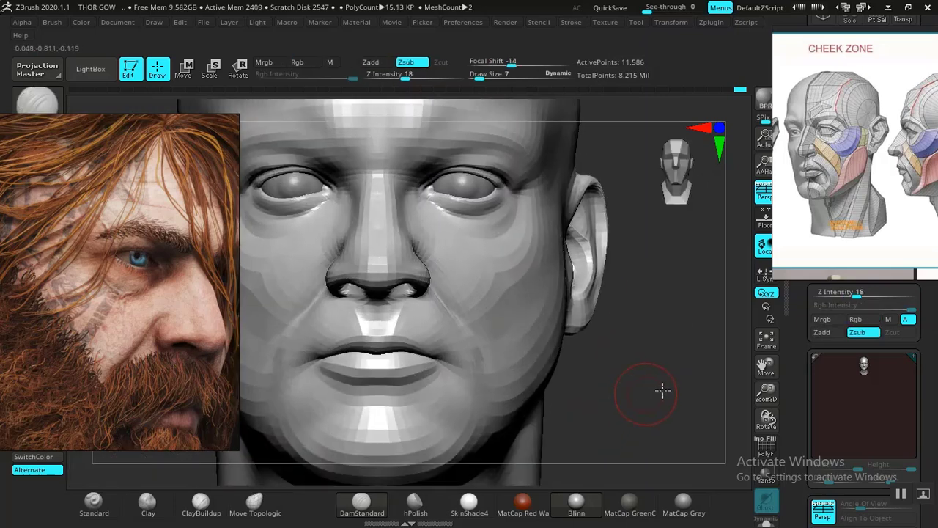
mouse_move(548, 377)
left_mouse_down()
mouse_move(654, 333)
mouse_move(665, 367)
mouse_move(678, 275)
left_mouse_up()
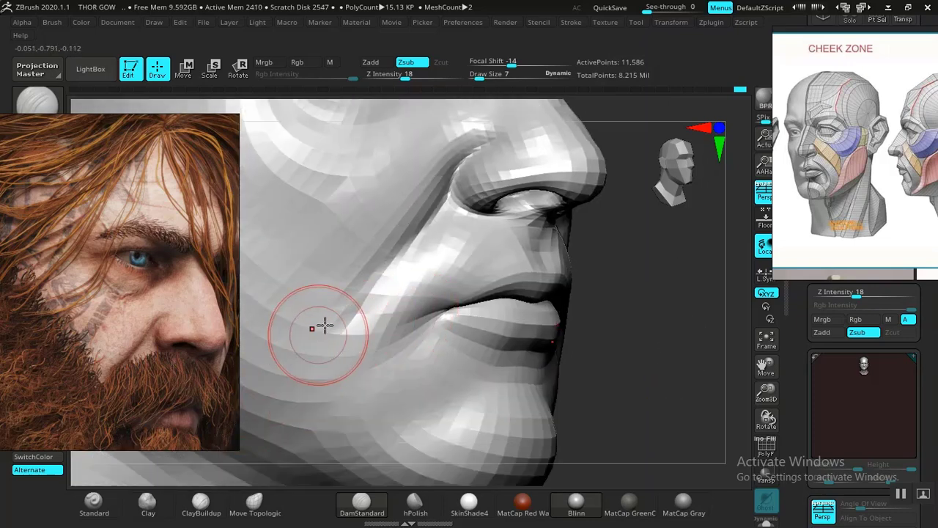
Step: Undo the latest fold strokes and carve the crease again from the nostril wing down beside the mouth
key("ctrl+z")
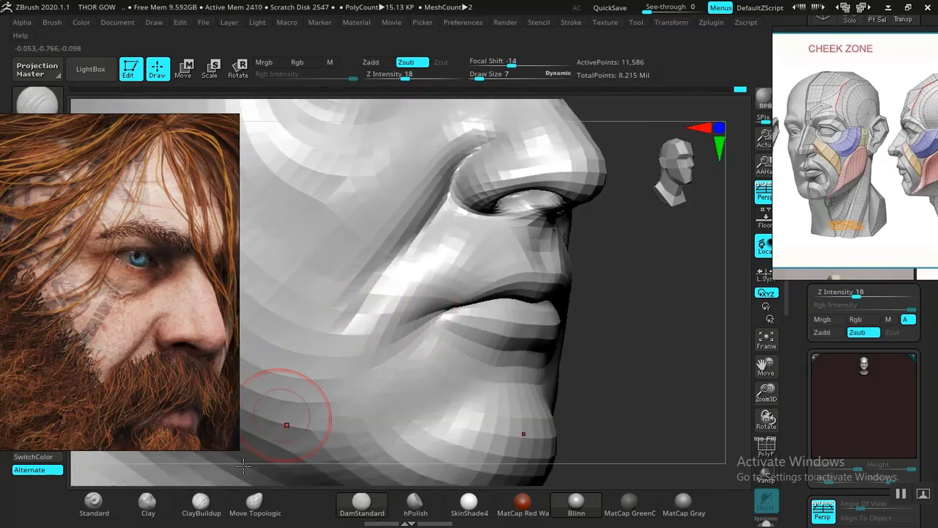
left_click(200, 503)
key("ctrl+z")
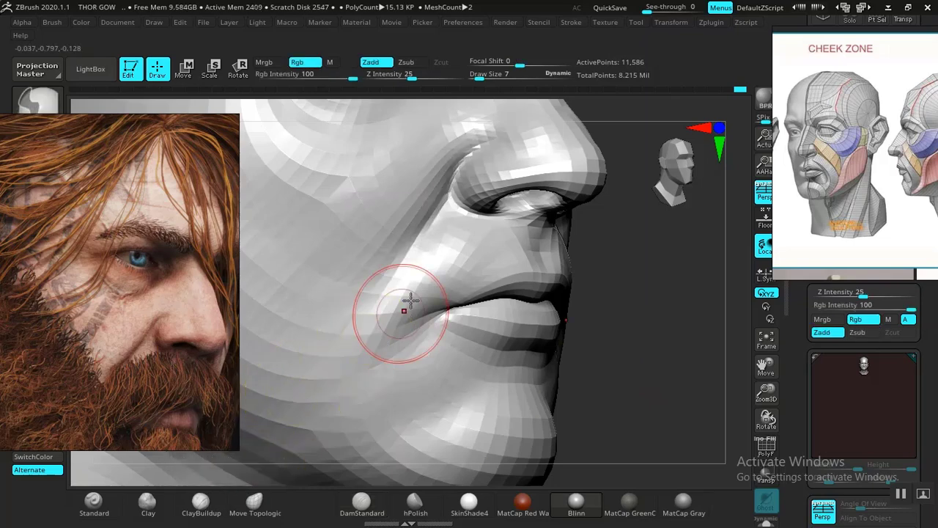
left_click_drag(454, 174, 440, 198)
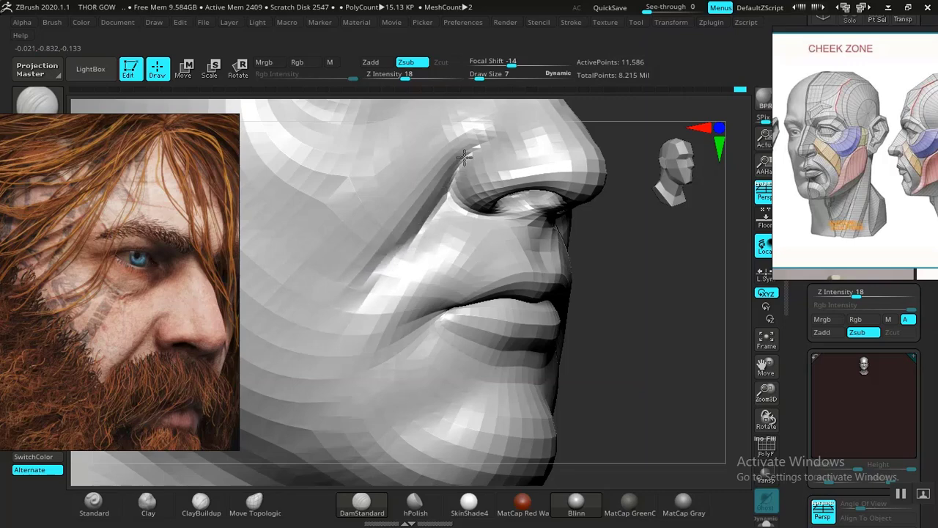
Step: Try outlining a mask along the nasolabial crease from the nostril wing down the cheek, and undo it
left_click_drag(683, 363, 586, 378, "alt")
left_click_drag(645, 349, 582, 349)
left_click_drag(615, 295, 679, 402, "alt")
left_click_drag(657, 364, 637, 368)
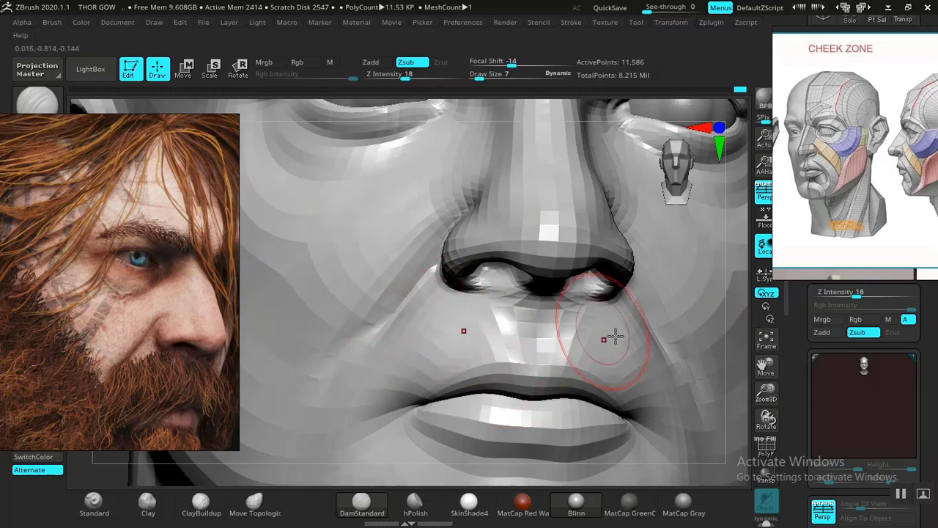
key("f")
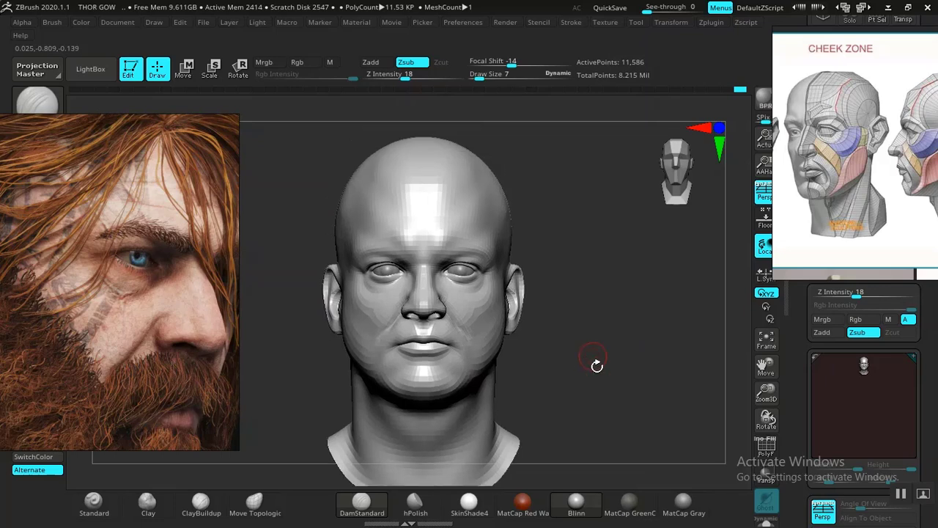
left_click_drag(597, 366, 603, 328)
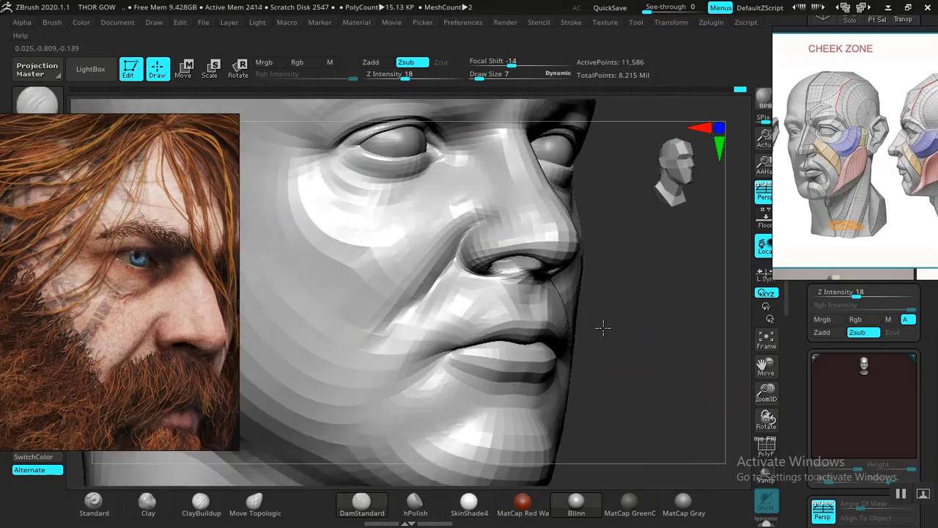
left_click_drag(481, 205, 489, 217, "ctrl")
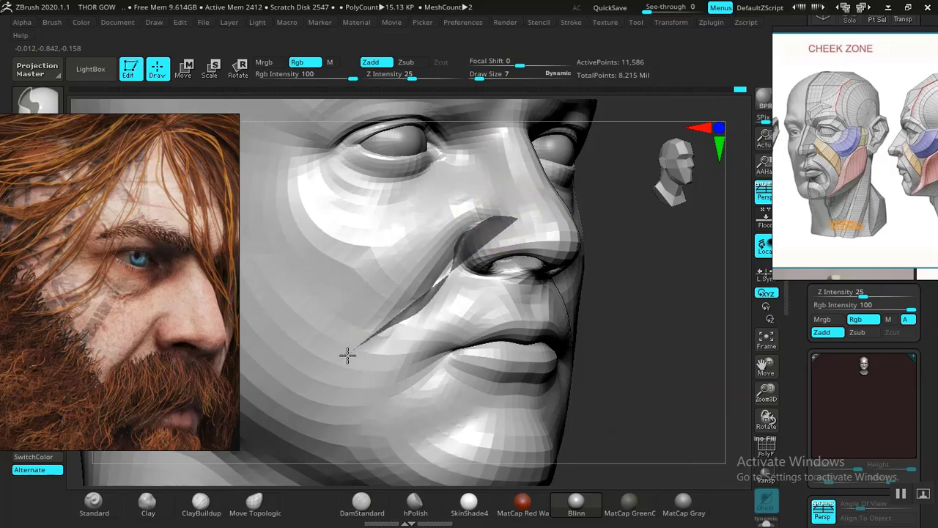
mouse_move(347, 355)
left_mouse_down("ctrl")
mouse_move(402, 518)
mouse_move(640, 343)
left_mouse_up("ctrl")
key("ctrl+z")
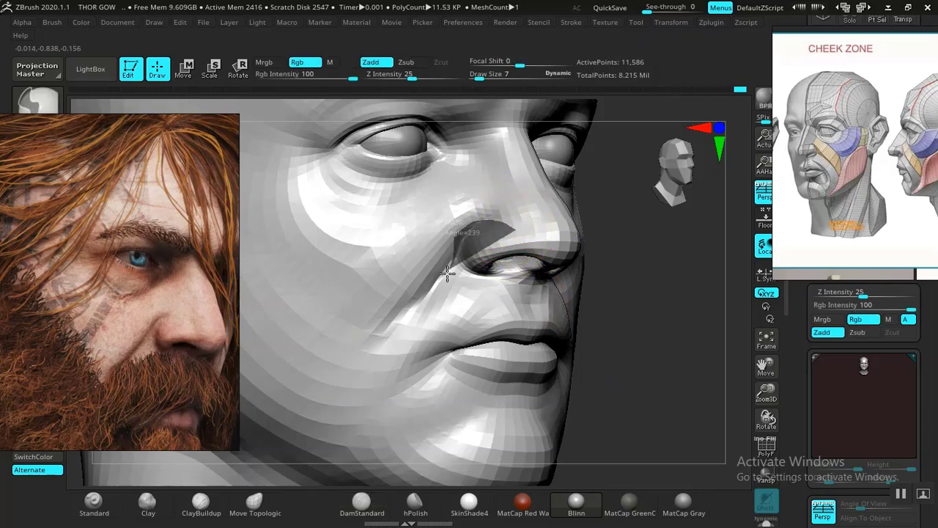
Step: Try masking the lower face and the cheek strip beside the nasolabial folds, removing each mask again
mouse_move(376, 353)
left_mouse_down("ctrl")
mouse_move(527, 519)
mouse_move(651, 252)
left_mouse_up("ctrl")
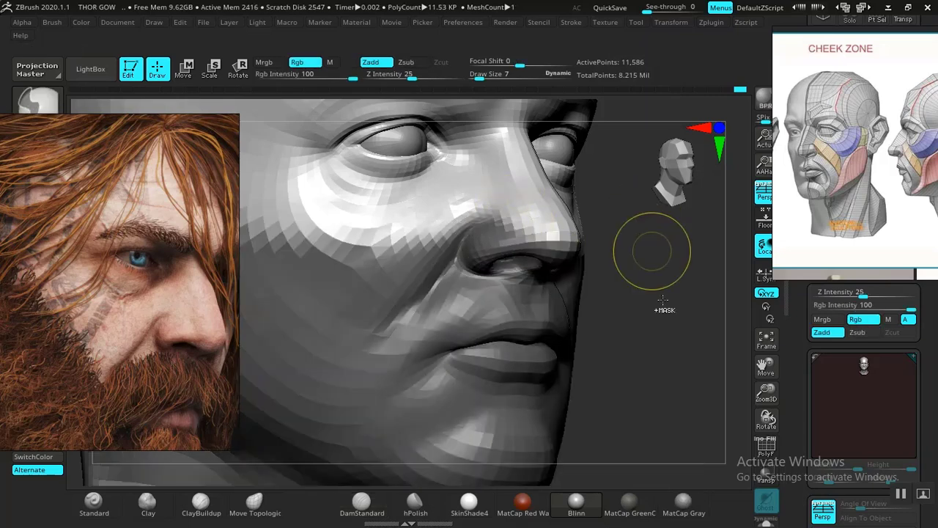
mouse_move(625, 346)
left_mouse_down("ctrl")
mouse_move(650, 358)
mouse_move(628, 351)
left_mouse_up("ctrl")
mouse_move(388, 358)
left_mouse_down("ctrl")
mouse_move(440, 322)
mouse_move(465, 274)
mouse_move(457, 252)
left_mouse_up("ctrl")
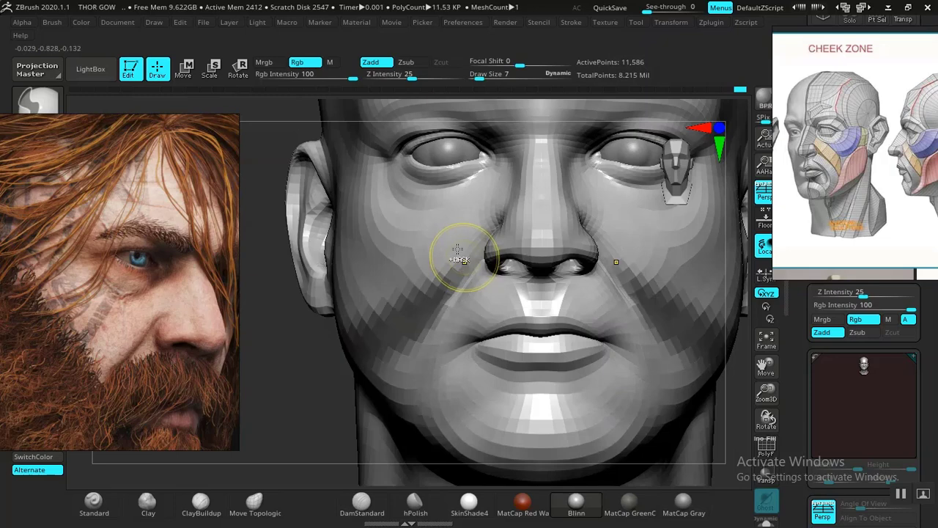
key("ctrl+z")
Step: Try masking the lower face below the nasolabial fold, and remove the mask again
key("b")
key("d")
key("s")
mouse_move(267, 397)
left_mouse_down()
mouse_move(307, 389)
mouse_move(298, 387)
mouse_move(318, 367)
left_mouse_up()
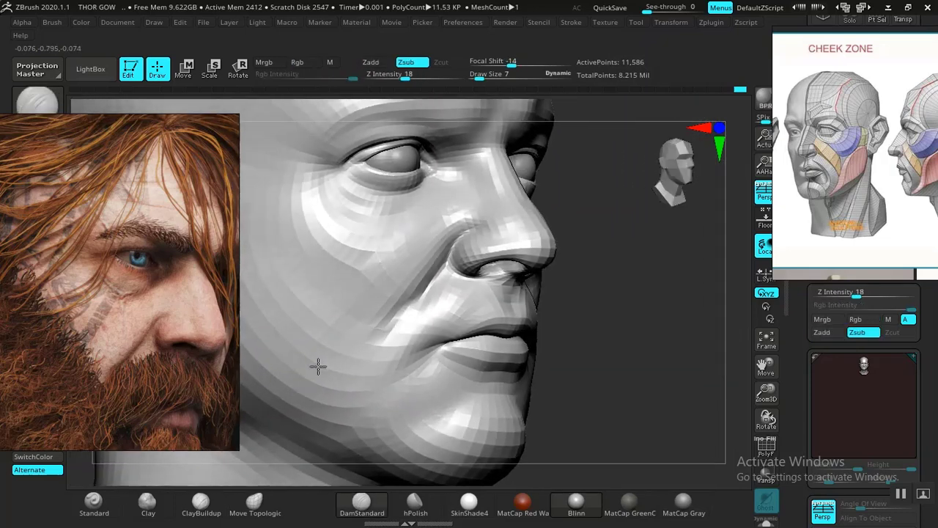
key("b")
key("s")
key("t")
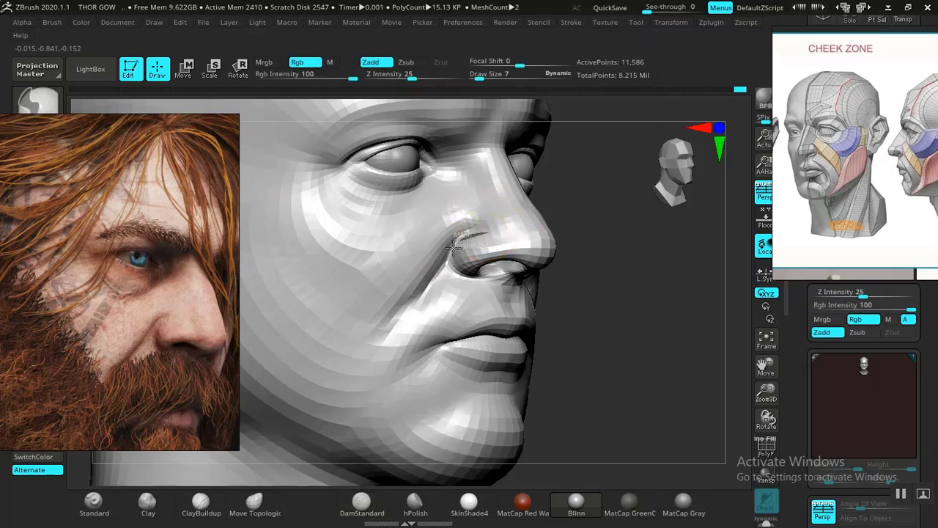
mouse_move(401, 311)
left_mouse_down("ctrl")
mouse_move(359, 437)
mouse_move(579, 469)
mouse_move(605, 318)
mouse_move(570, 337)
left_mouse_up("ctrl")
key("b")
key("d")
key("s")
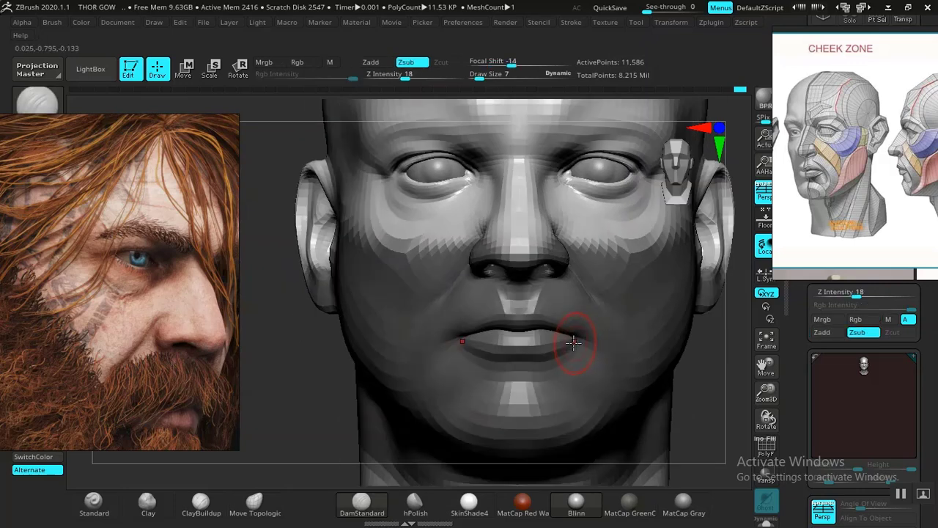
key("b")
key("s")
key("t")
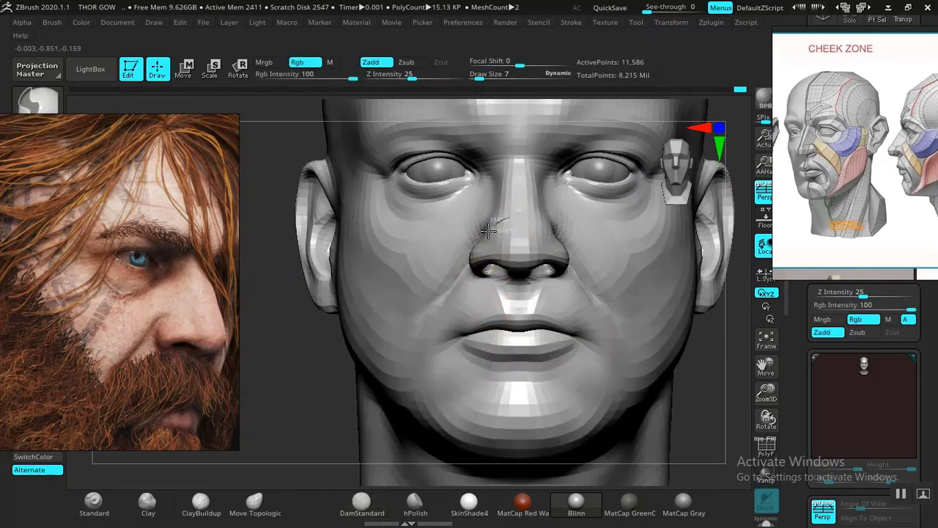
Step: Mask the mouth area along the nasolabial fold line and soften the mask's edge
left_click_drag(427, 314, 383, 440, "ctrl")
key("b")
key("d")
key("s")
mouse_move(300, 404)
left_mouse_down("shift")
mouse_move(351, 408)
mouse_move(593, 310)
mouse_move(620, 335)
mouse_move(614, 319)
mouse_move(610, 374)
mouse_move(624, 333)
mouse_move(643, 331)
mouse_move(369, 467)
left_mouse_up("shift")
left_click(427, 320, "ctrl")
Step: Reshape the nostril wing and upper nasolabial crease with the Move Topological brush at draw size 7
left_click(266, 506)
key("space")
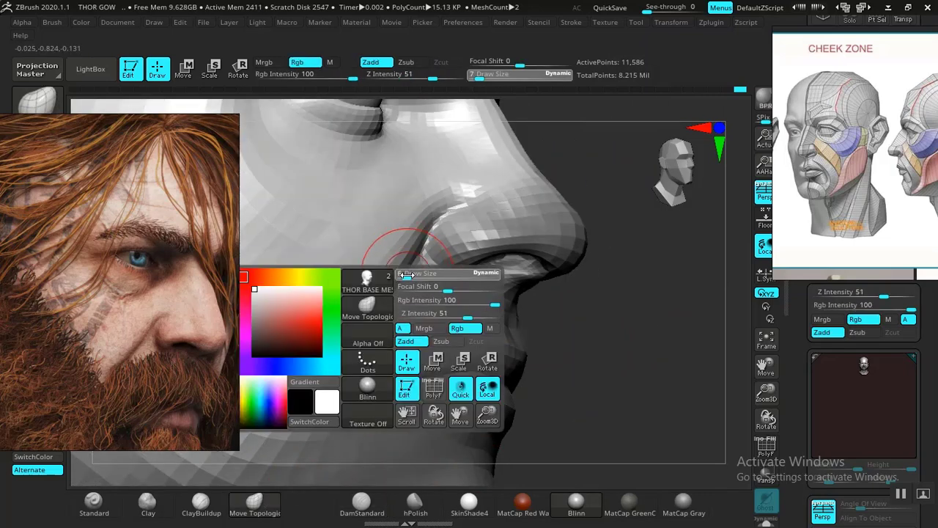
left_click_drag(408, 275, 411, 274)
mouse_move(582, 325)
left_mouse_down()
mouse_move(597, 341)
mouse_move(621, 333)
left_mouse_up()
left_click_drag(732, 362, 697, 357)
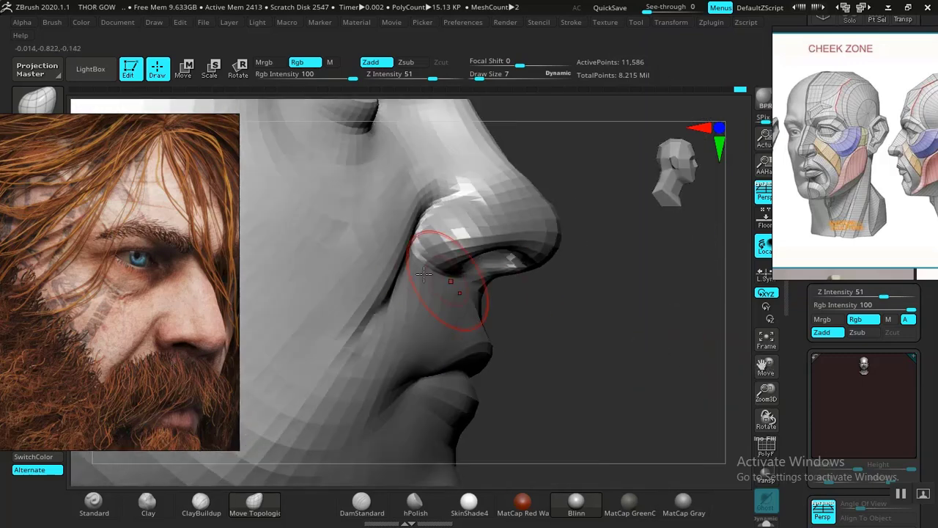
left_click_drag(557, 314, 406, 268)
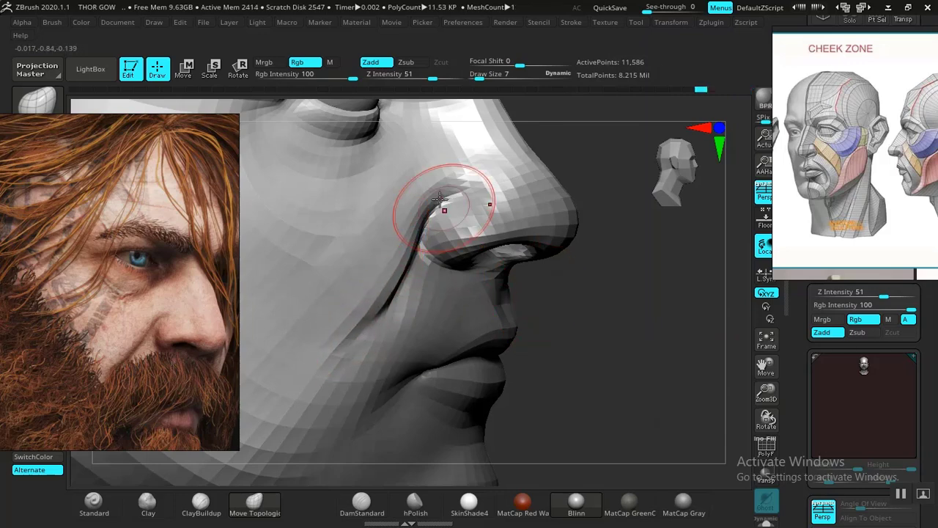
left_click_drag(634, 352, 542, 295, "alt")
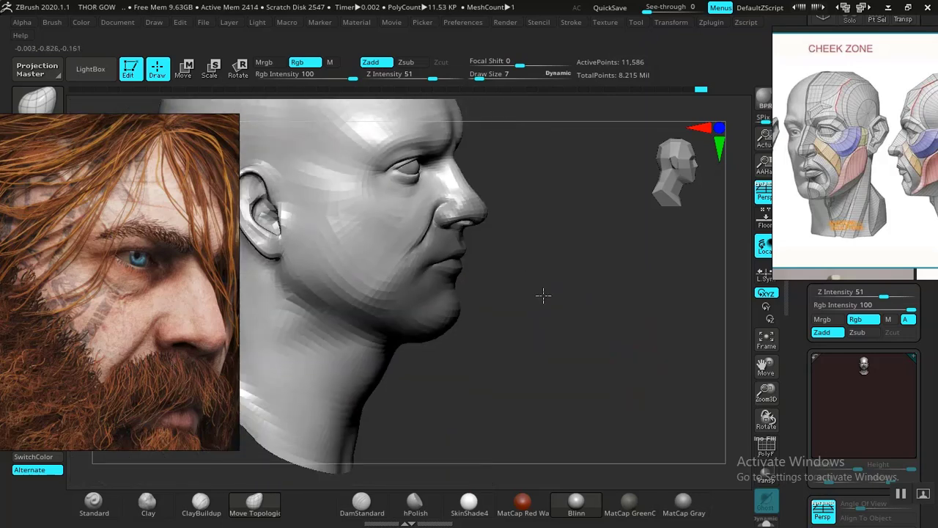
Step: Refine the nasolabial fold between the nostril wing and the mouth corner with the Move Topological brush
mouse_move(623, 319)
left_mouse_down("shift")
mouse_move(580, 323)
mouse_move(604, 331)
mouse_move(586, 381)
left_mouse_up("shift")
key("shift")
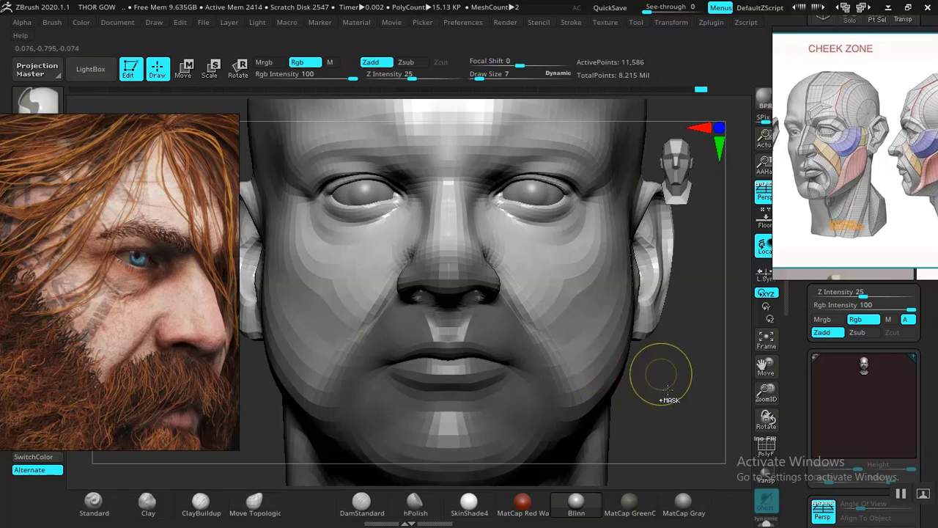
mouse_move(662, 377)
left_mouse_down("shift")
mouse_move(668, 368)
mouse_move(605, 340)
mouse_move(645, 429)
mouse_move(675, 427)
mouse_move(712, 398)
left_mouse_up("shift")
mouse_move(632, 361)
left_mouse_down("alt")
mouse_move(652, 366)
mouse_move(660, 410)
left_mouse_up("alt")
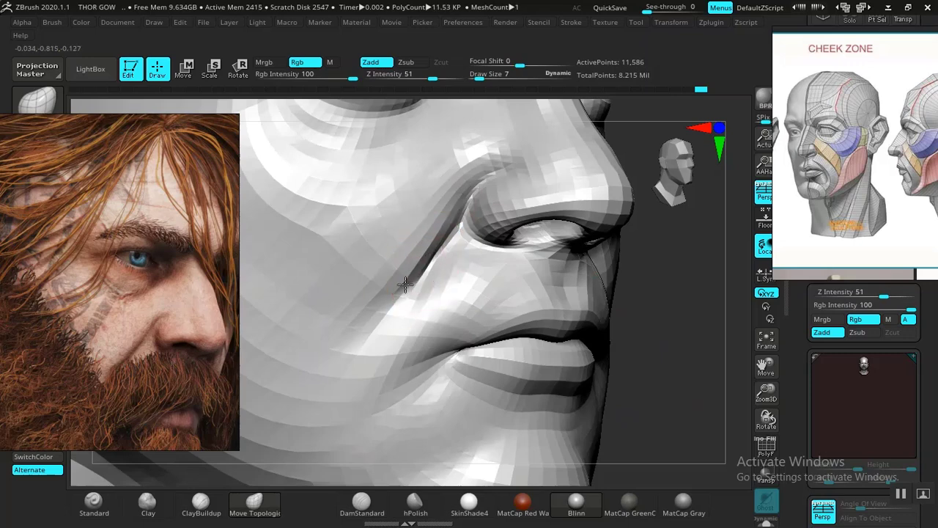
left_click_drag(687, 353, 612, 353)
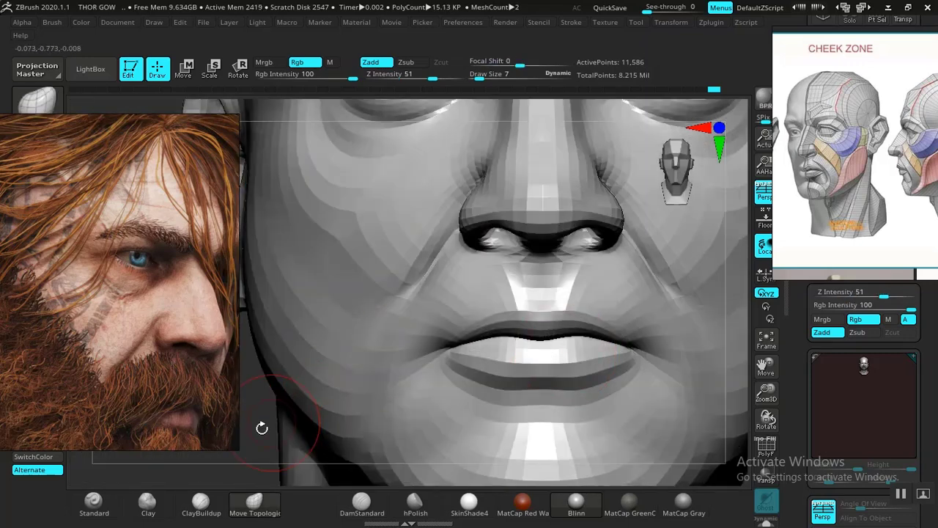
left_click_drag(262, 428, 251, 258, "alt")
mouse_move(591, 316)
left_mouse_down("alt")
mouse_move(567, 324)
mouse_move(643, 399)
mouse_move(651, 352)
mouse_move(668, 403)
mouse_move(680, 364)
mouse_move(717, 365)
left_mouse_up("alt")
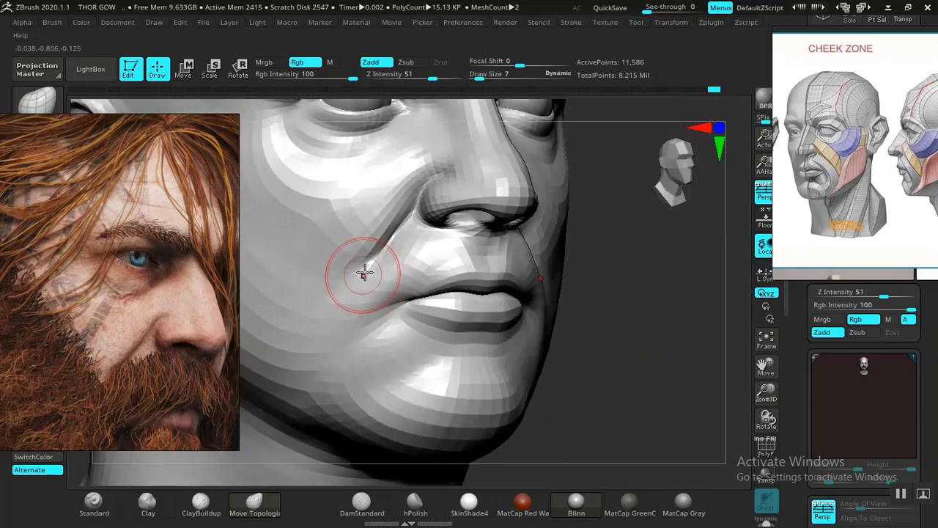
Step: Carve the nasolabial crease deeper from the nostril wing down the cheek with the DamStandard brush
left_click(359, 504)
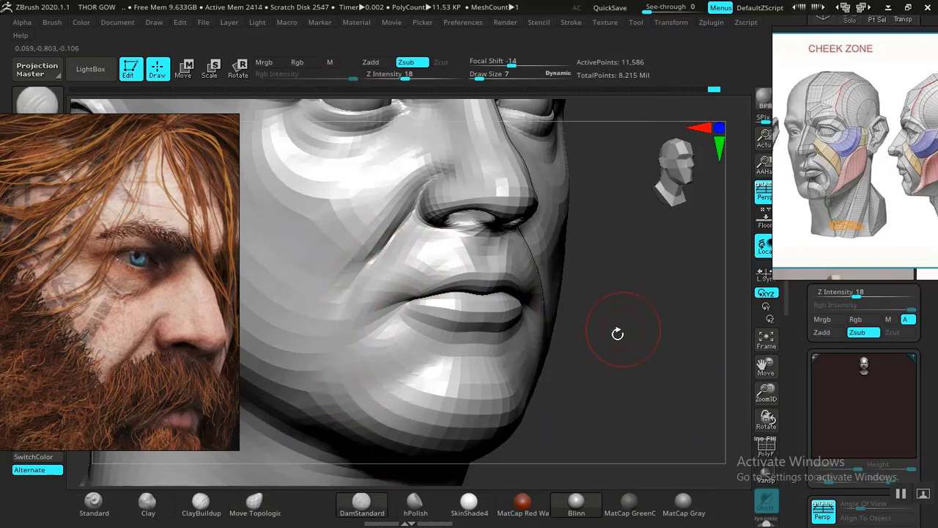
mouse_move(617, 334)
left_mouse_down()
mouse_move(637, 327)
mouse_move(476, 320)
left_mouse_up()
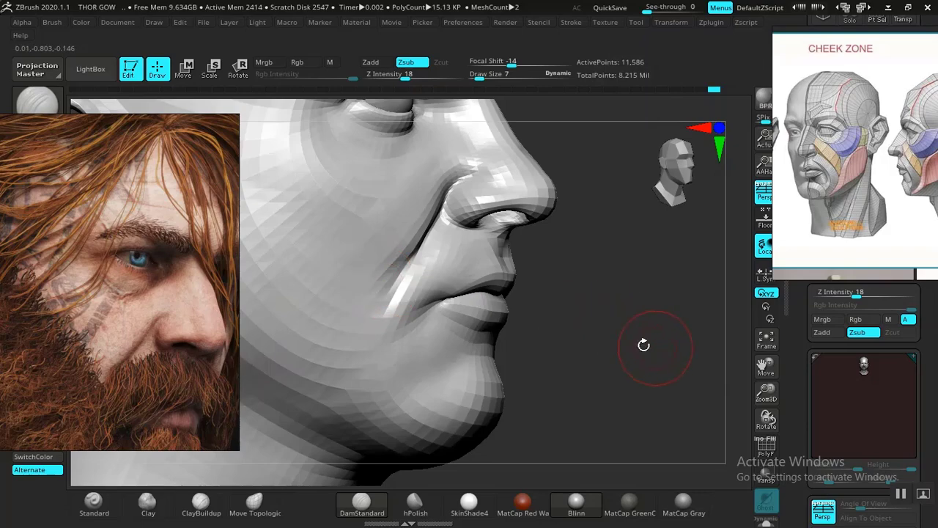
mouse_move(644, 345)
left_mouse_down()
mouse_move(534, 210)
mouse_move(622, 321)
mouse_move(536, 325)
mouse_move(561, 325)
mouse_move(345, 402)
mouse_move(327, 381)
mouse_move(545, 310)
mouse_move(578, 428)
mouse_move(593, 327)
mouse_move(603, 322)
mouse_move(596, 296)
mouse_move(613, 387)
left_mouse_up()
left_click_drag(611, 376, 547, 245, "alt")
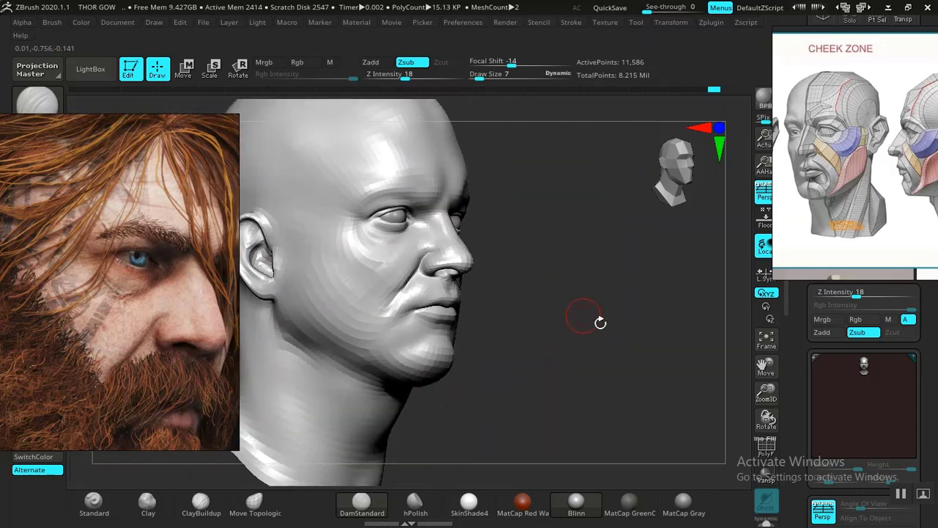
Step: Smooth the lower end of the nasolabial crease beside the mouth corner
left_click_drag(601, 323, 666, 381)
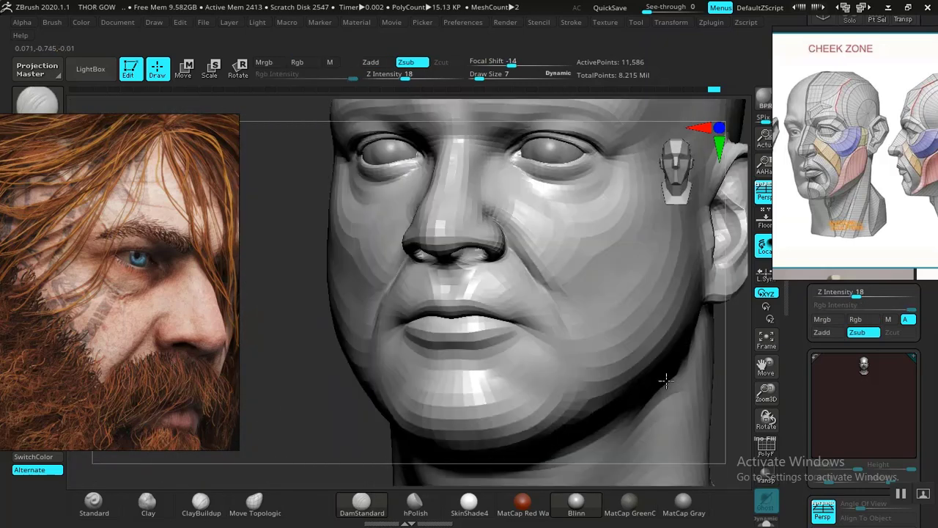
right_click_drag(667, 380, 553, 367)
key("shift")
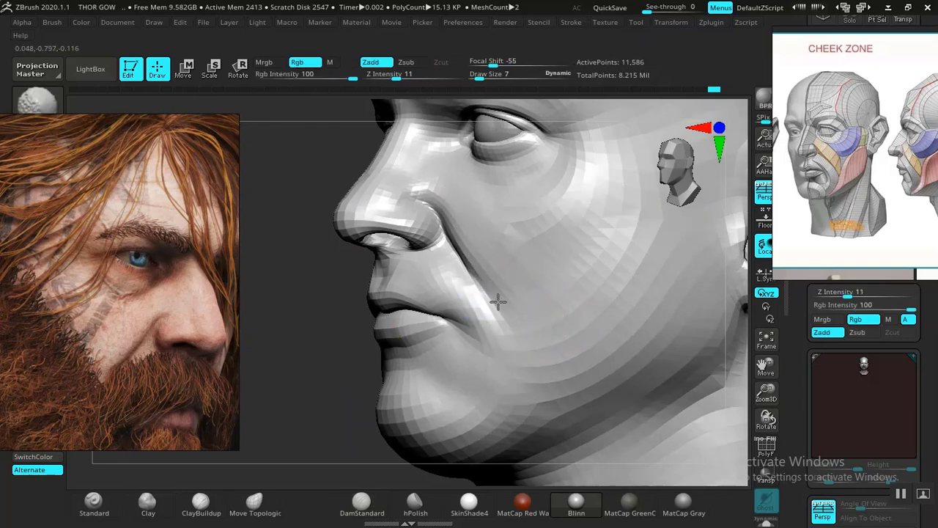
left_click_drag(478, 317, 500, 364, "shift")
left_click_drag(316, 352, 480, 340, "shift")
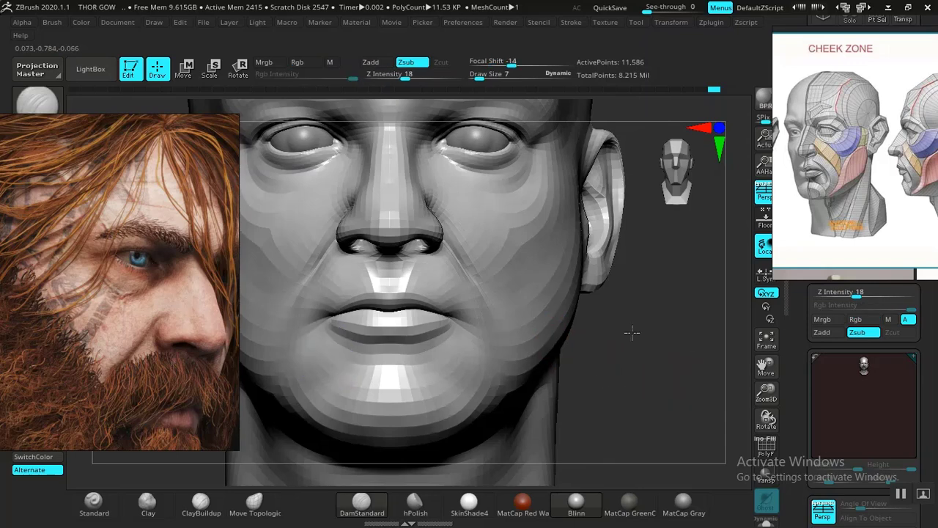
Step: Try carving the area under the eye with the DamStandard brush, and undo the strokes
mouse_move(630, 333)
left_mouse_down("alt")
mouse_move(622, 370)
mouse_move(645, 391)
mouse_move(626, 375)
mouse_move(643, 358)
left_mouse_up("alt")
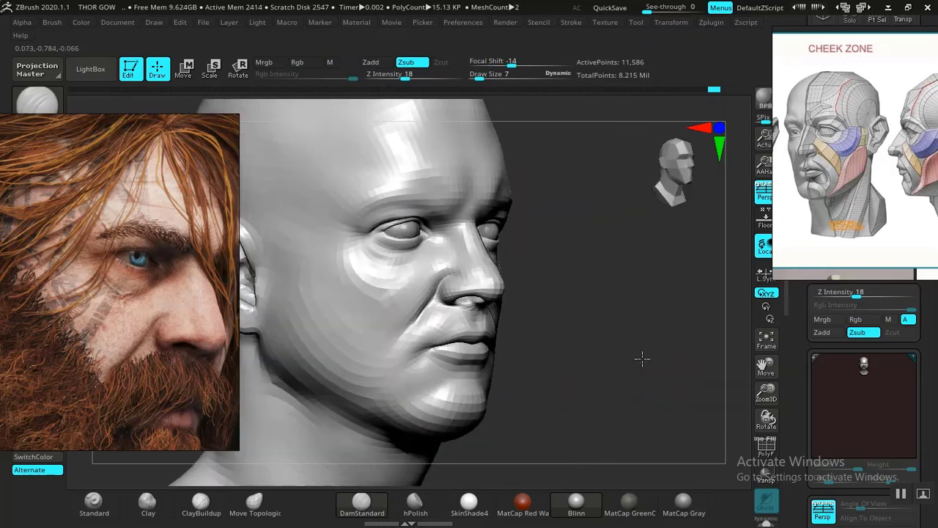
left_click_drag(586, 316, 648, 340, "alt")
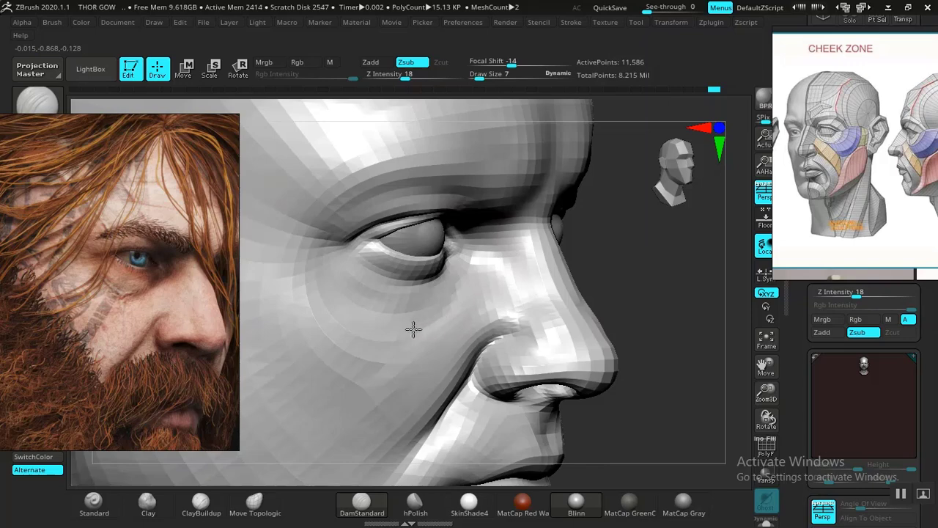
key("ctrl+z")
key("ctrl+z")
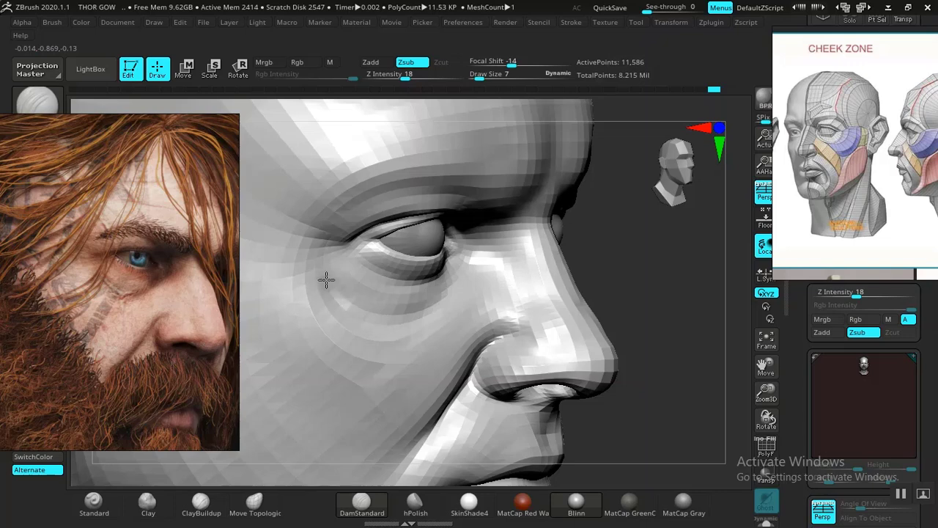
Step: Build up the eye bag below the lower eyelid with the ClayBuildup brush at draw size 4
left_click_drag(693, 323, 490, 134, "alt")
left_click_drag(626, 289, 587, 289, "shift")
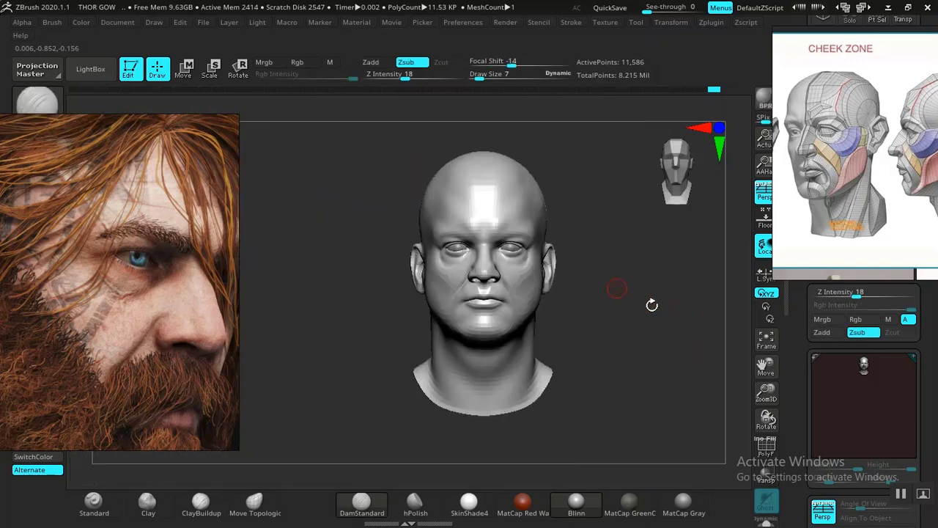
mouse_move(666, 321)
left_mouse_down("alt")
mouse_move(572, 287)
mouse_move(643, 396)
mouse_move(611, 382)
mouse_move(668, 360)
mouse_move(648, 331)
mouse_move(676, 369)
mouse_move(719, 369)
mouse_move(650, 327)
mouse_move(671, 385)
left_mouse_up("alt")
key("space")
left_click_drag(427, 281, 424, 281)
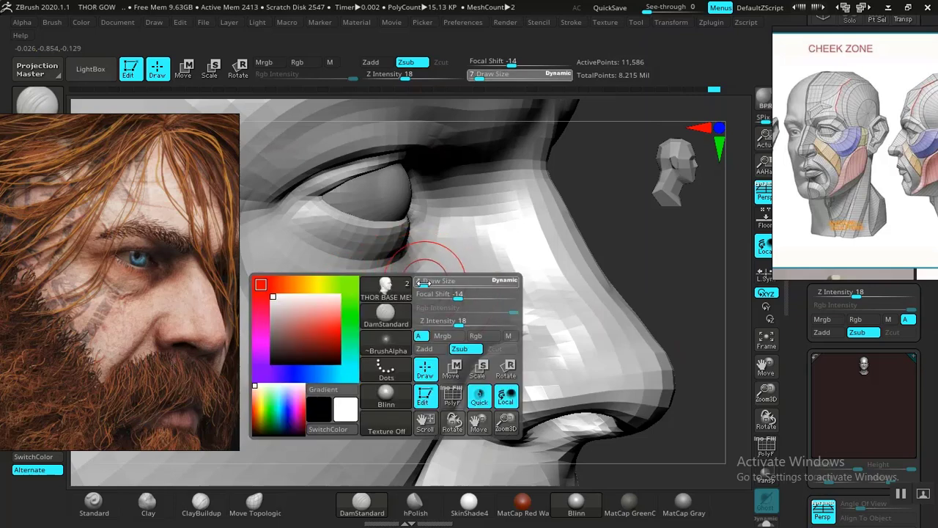
left_click(198, 506)
mouse_move(649, 261)
left_mouse_down()
mouse_move(635, 335)
mouse_move(370, 294)
left_mouse_up()
key("space")
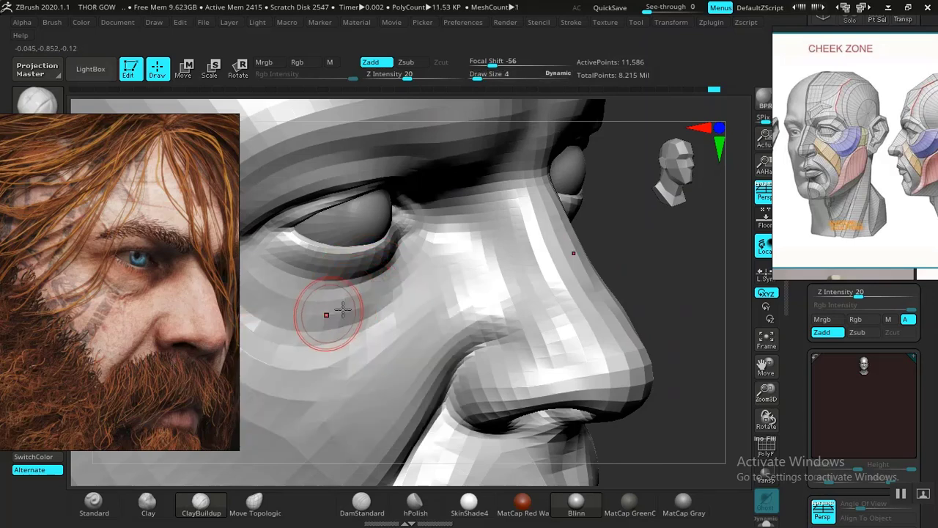
left_click_drag(695, 264, 792, 280)
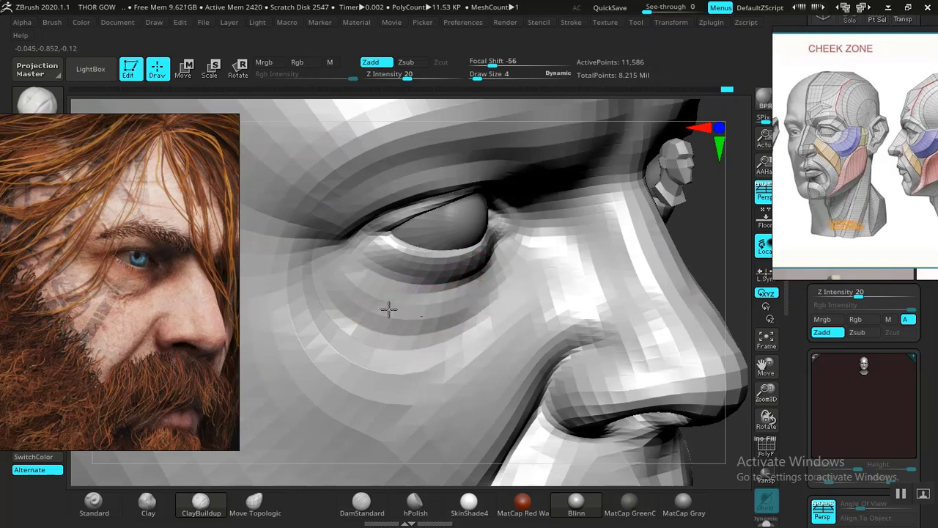
Step: Compare the whole head from the front with the front-facing portrait reference
key("f")
left_click_drag(584, 333, 557, 323, "shift")
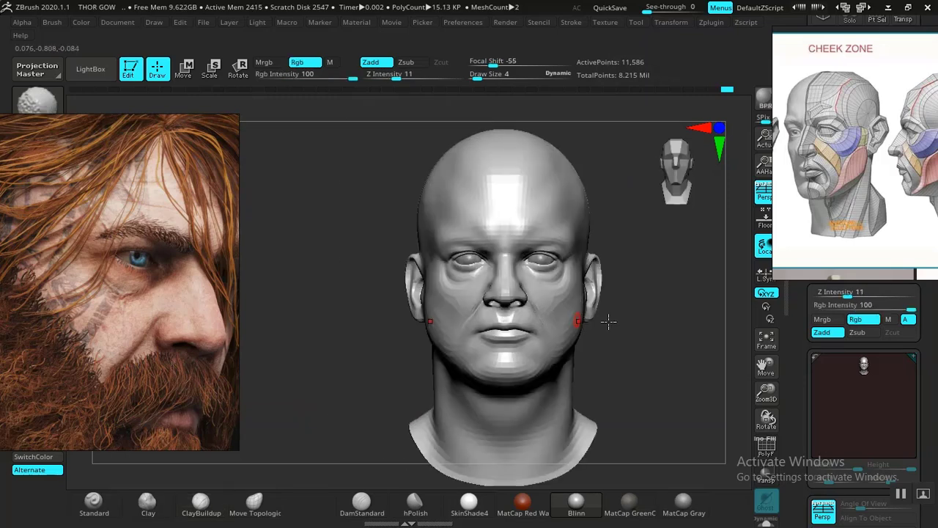
mouse_move(649, 322)
left_mouse_down("alt")
mouse_move(536, 312)
mouse_move(591, 396)
mouse_move(637, 340)
mouse_move(609, 300)
mouse_move(613, 404)
mouse_move(580, 362)
mouse_move(595, 421)
mouse_move(567, 385)
mouse_move(580, 438)
left_mouse_up("alt")
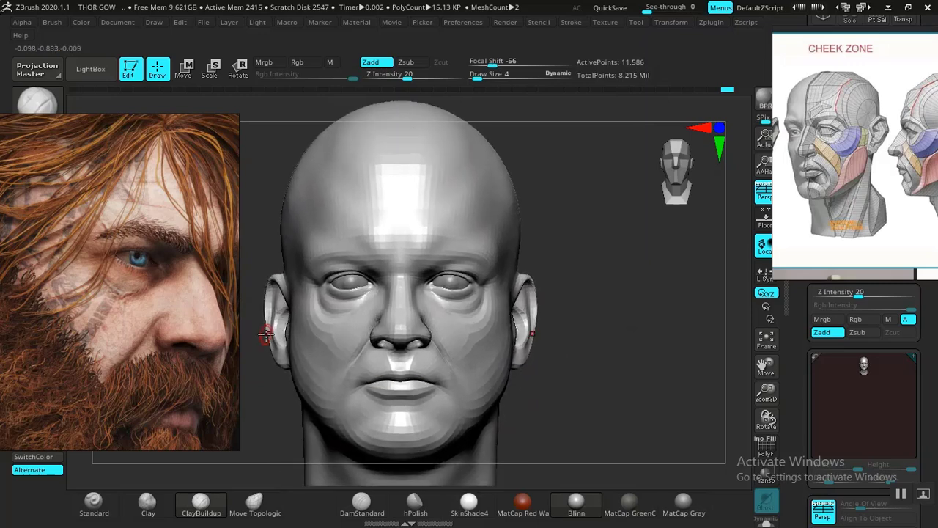
left_click_drag(628, 362, 584, 350)
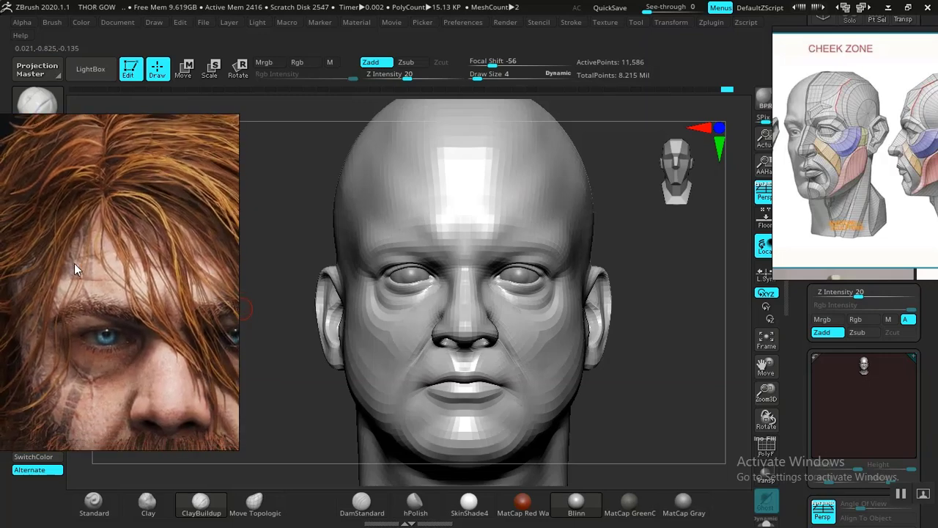
mouse_move(707, 320)
left_mouse_down("alt")
mouse_move(640, 315)
mouse_move(649, 327)
mouse_move(635, 332)
mouse_move(590, 330)
left_mouse_up("alt")
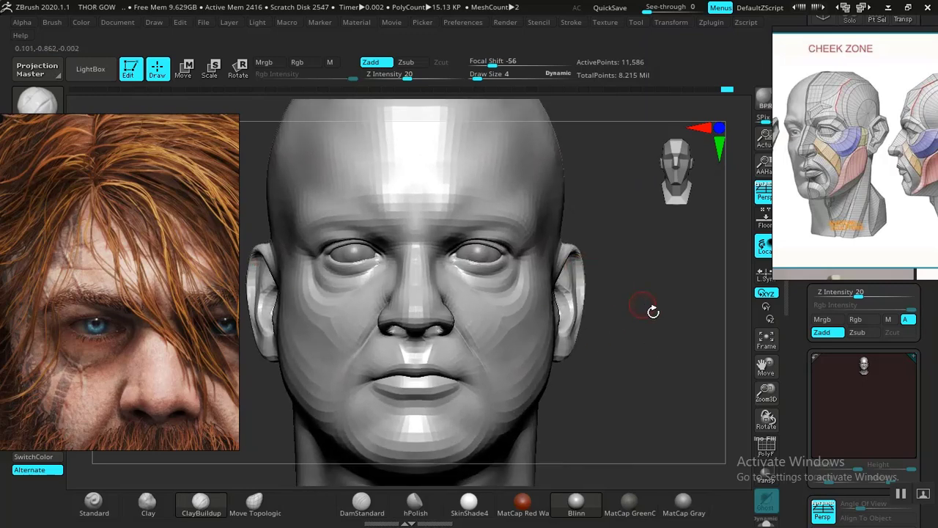
mouse_move(654, 312)
left_mouse_down()
mouse_move(637, 310)
mouse_move(664, 310)
mouse_move(648, 315)
mouse_move(657, 311)
mouse_move(645, 325)
mouse_move(645, 353)
left_mouse_up()
Step: Sculpt the temple area above the ear with the ClayBuildup brush at draw size 20, and smooth it
key("space")
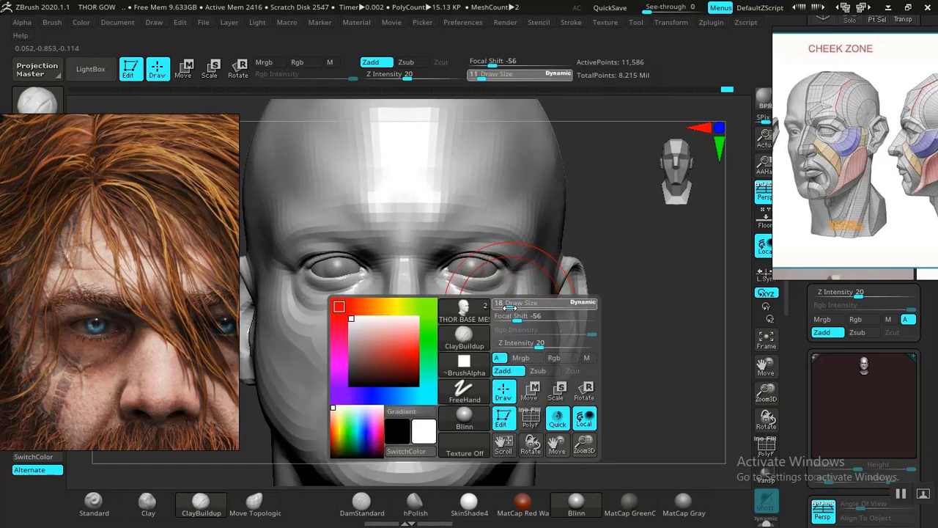
left_click(254, 502)
mouse_move(651, 327)
left_mouse_down()
mouse_move(660, 331)
mouse_move(576, 304)
left_mouse_up()
left_click(201, 502)
mouse_move(557, 367)
left_mouse_down()
mouse_move(580, 395)
mouse_move(526, 332)
left_mouse_up()
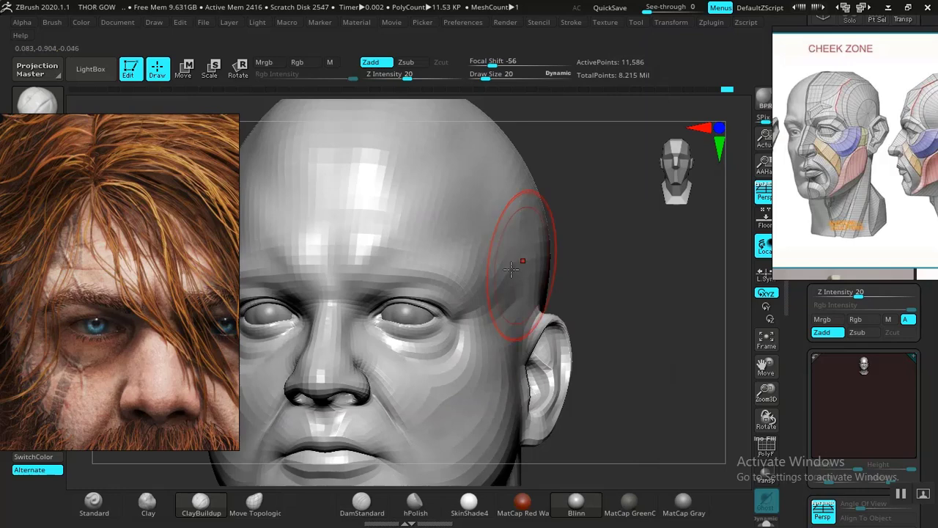
left_click_drag(483, 296, 508, 291, "shift")
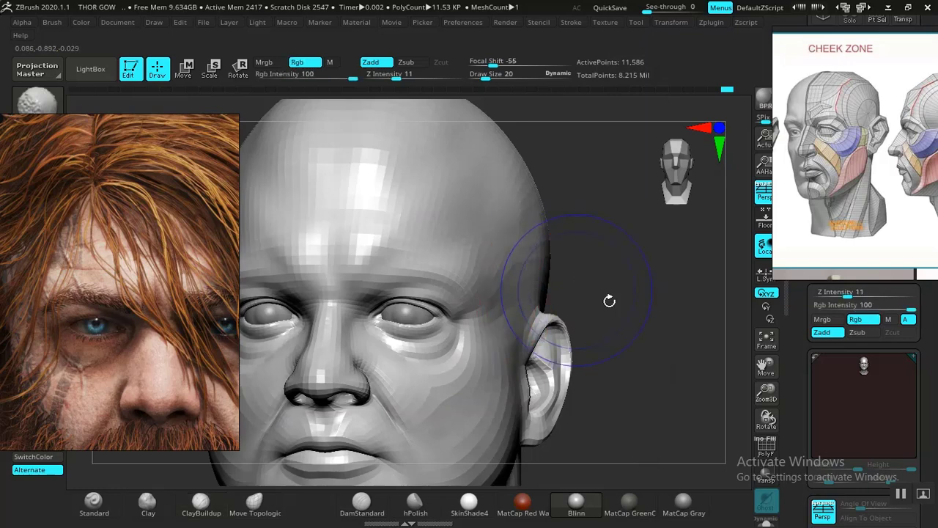
Step: Sculpt the outer brow ridge towards the temple with the ClayBuildup brush, reducing the draw size to 13
mouse_move(609, 301)
left_mouse_down("alt")
mouse_move(599, 250)
mouse_move(626, 337)
mouse_move(586, 354)
mouse_move(633, 515)
left_mouse_up("alt")
left_click_drag(660, 394, 658, 499, "alt")
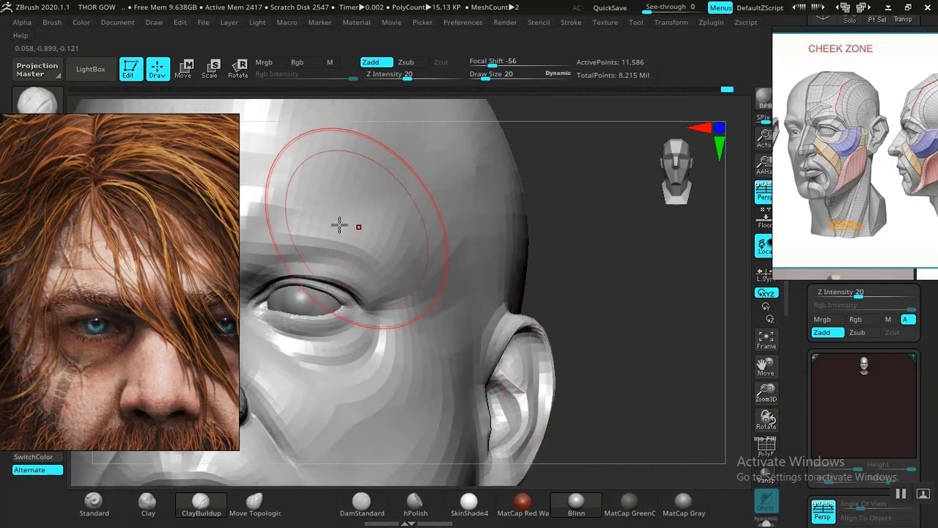
left_click_drag(340, 225, 374, 243)
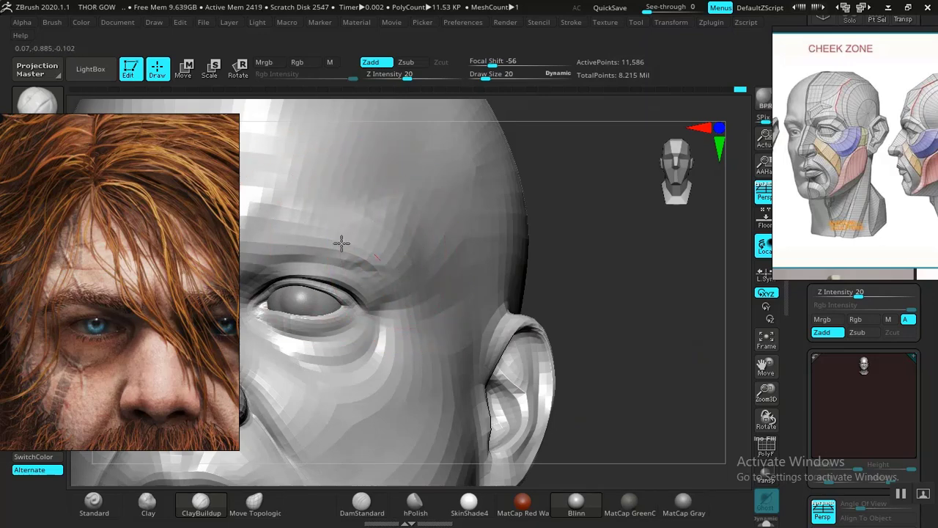
key("space")
left_click(396, 248)
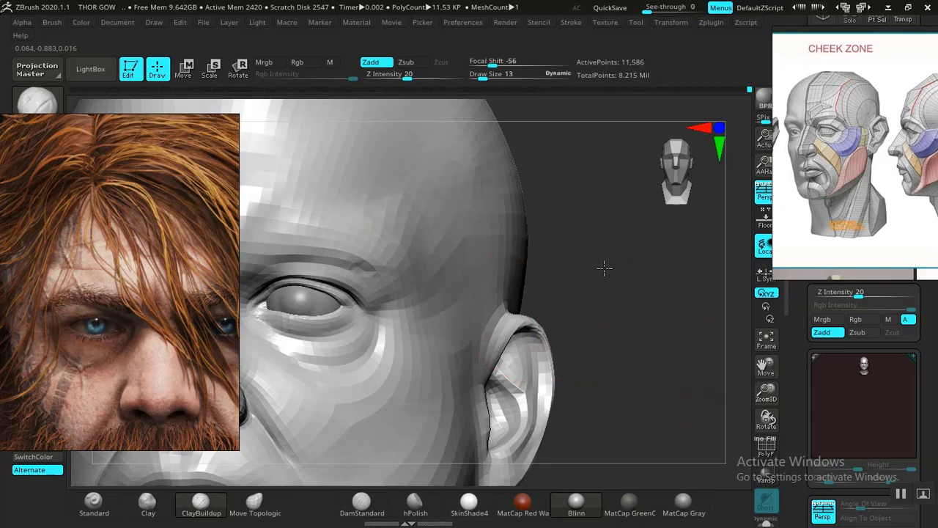
Step: Try carving the hollow between the inner eye corner and the brow with the DamStandard brush, and undo the stroke
left_click_drag(603, 268, 583, 198, "alt")
left_click_drag(583, 293, 569, 319, "shift")
mouse_move(528, 341)
left_mouse_down("alt")
mouse_move(601, 303)
mouse_move(628, 362)
mouse_move(624, 335)
mouse_move(635, 330)
mouse_move(617, 304)
mouse_move(513, 264)
left_mouse_up("alt")
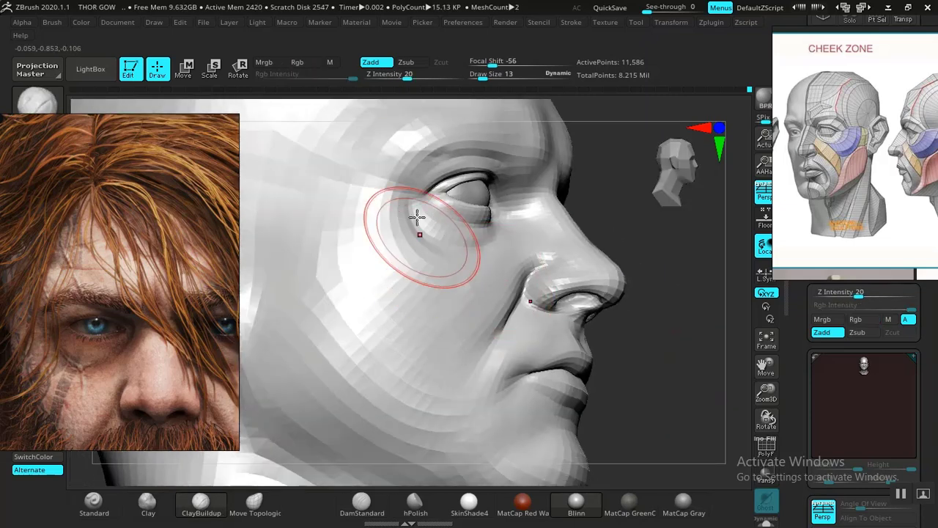
mouse_move(669, 257)
left_mouse_down()
mouse_move(648, 301)
mouse_move(330, 463)
left_mouse_up()
left_click(362, 510)
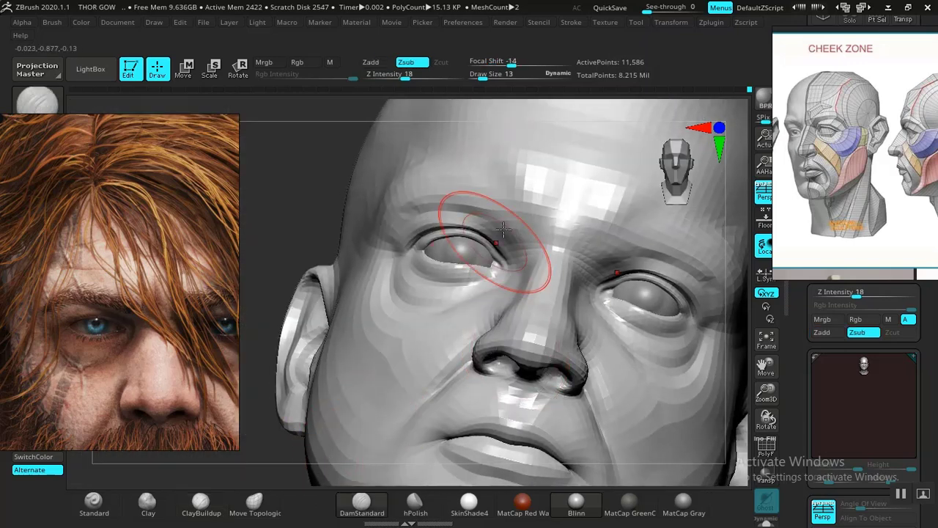
left_click_drag(504, 239, 507, 248)
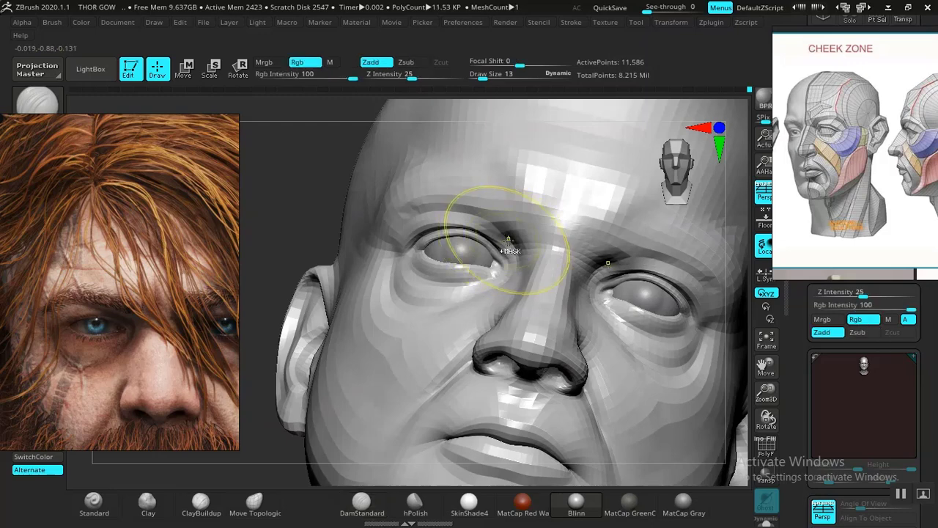
key("ctrl+z")
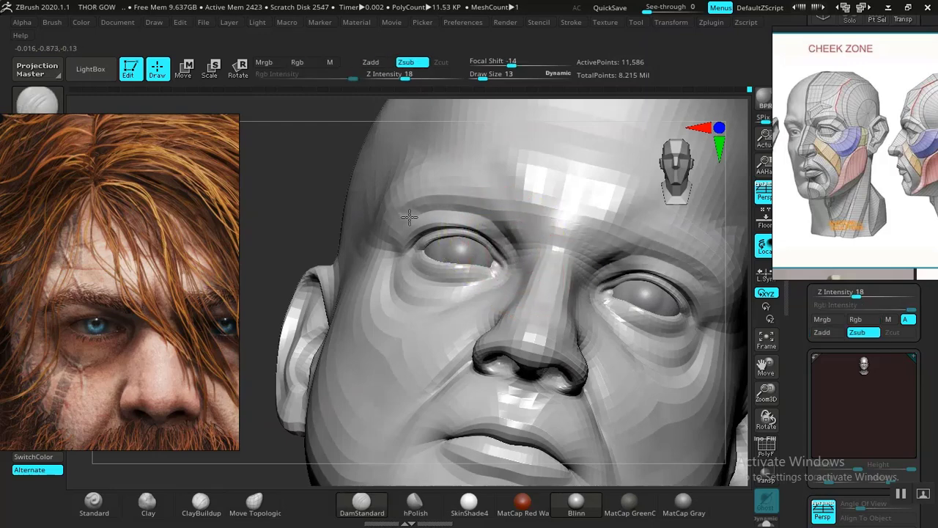
Step: Examine the head's proportions and brow area from the front, below and three-quarter angles
left_click_drag(285, 210, 306, 199, "alt")
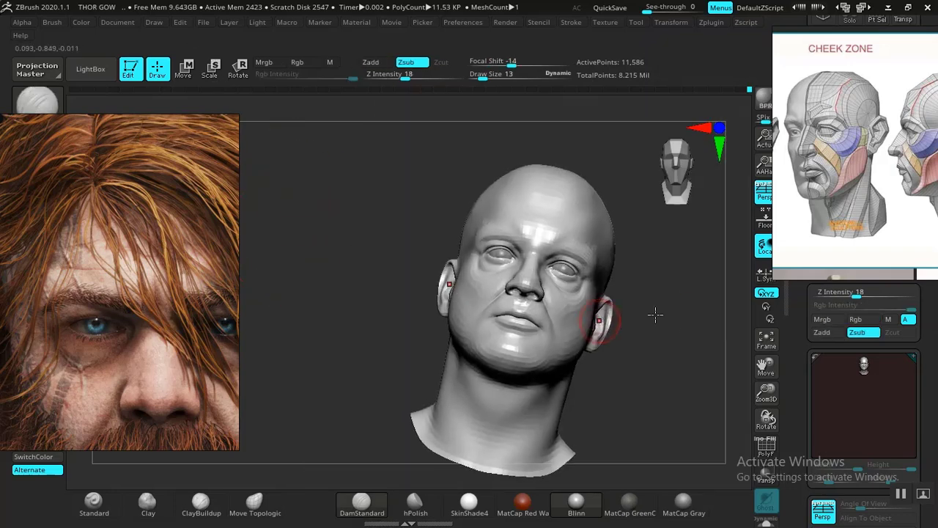
left_click_drag(668, 307, 664, 436, "shift")
left_click_drag(682, 399, 625, 368)
left_click_drag(711, 335, 712, 315, "alt")
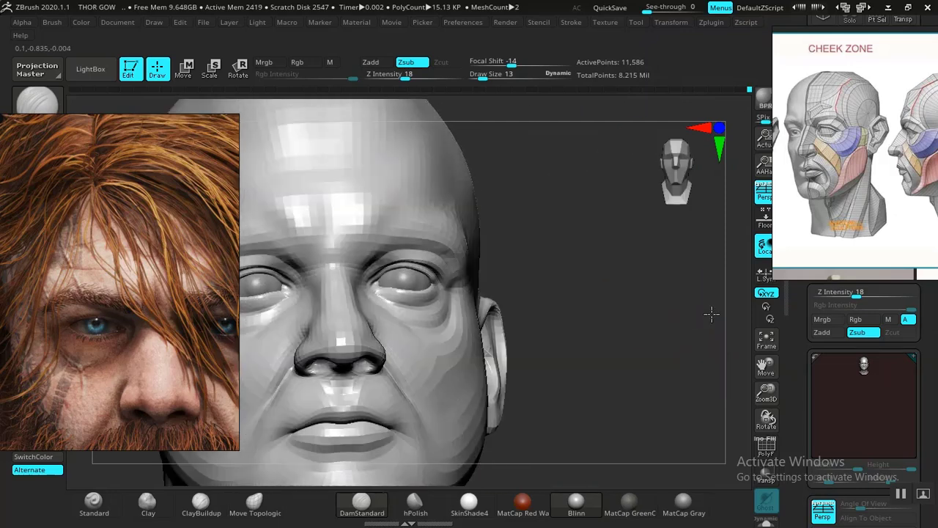
left_click_drag(632, 328, 571, 323)
left_click_drag(571, 322, 680, 372, "alt")
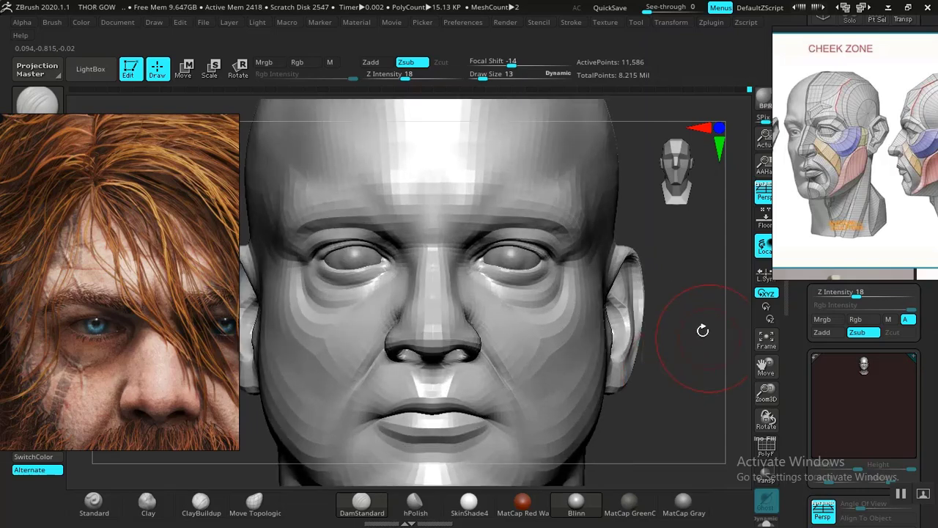
left_click_drag(702, 328, 712, 351, "alt")
mouse_move(713, 351)
right_mouse_down("ctrl")
mouse_move(685, 295)
mouse_move(702, 347)
right_mouse_up("ctrl")
mouse_move(651, 319)
right_mouse_down()
mouse_move(662, 301)
mouse_move(691, 304)
mouse_move(694, 320)
right_mouse_up()
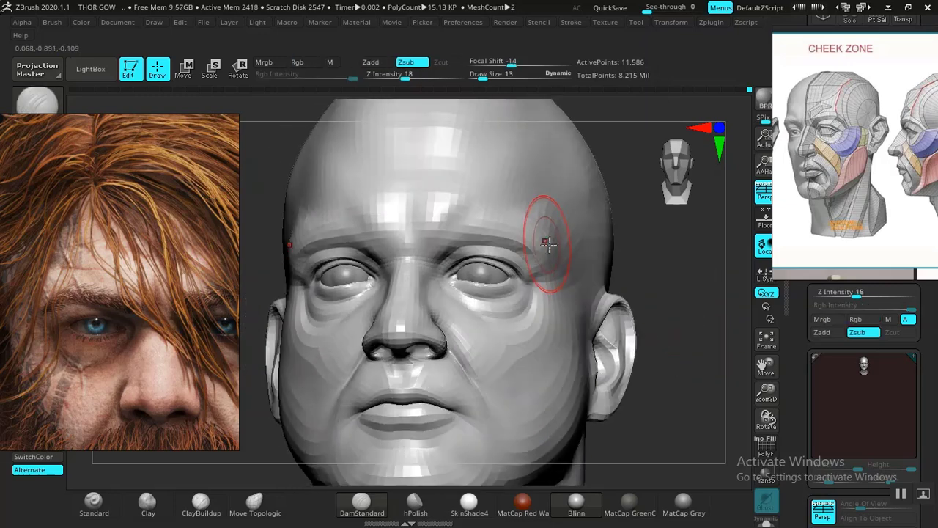
Step: Refine the outer brow area with the DamStandard brush at draw size 7, and raise the draw size to 22
right_click(542, 247)
mouse_move(542, 248)
right_mouse_down()
mouse_move(662, 300)
mouse_move(664, 374)
mouse_move(637, 289)
mouse_move(661, 314)
right_mouse_up()
key("b")
key("d")
key("s")
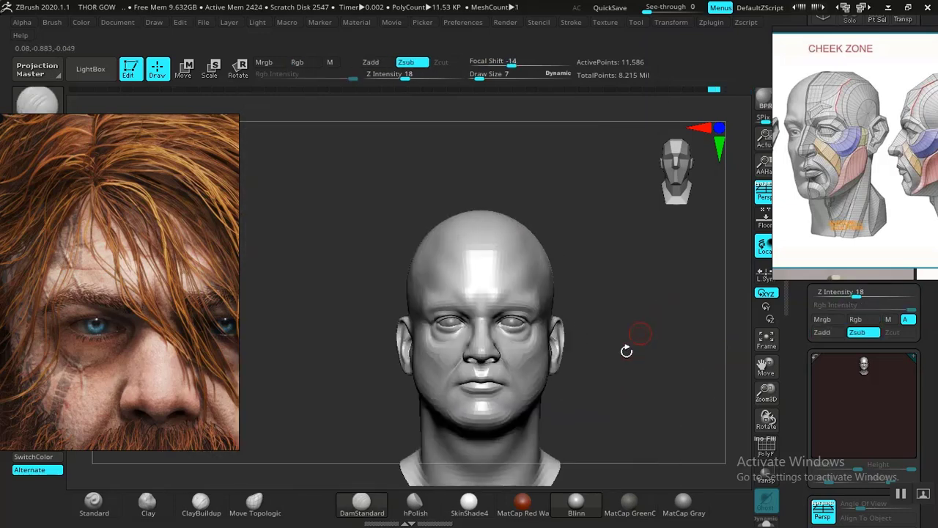
mouse_move(624, 350)
right_mouse_down("alt")
mouse_move(597, 325)
mouse_move(629, 377)
mouse_move(616, 358)
mouse_move(623, 381)
mouse_move(650, 394)
mouse_move(648, 361)
mouse_move(682, 368)
right_mouse_up("alt")
right_click_drag(681, 369, 707, 436, "ctrl")
right_click_drag(604, 368, 570, 269, "ctrl")
key("space")
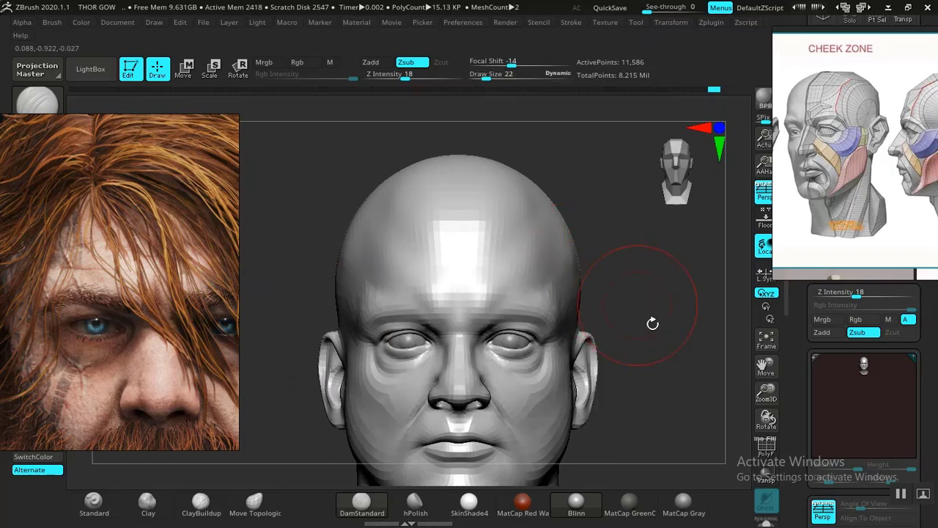
right_click_drag(653, 325, 653, 339, "alt")
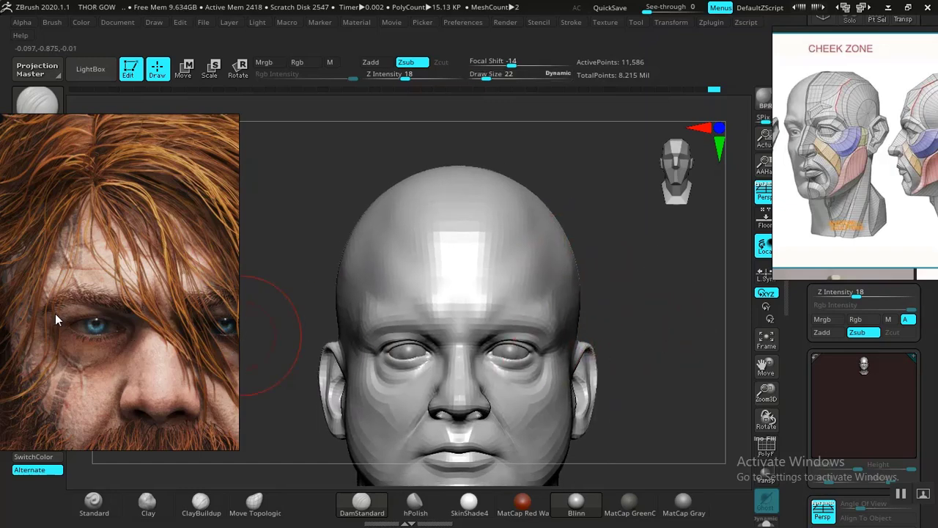
Step: Find the front-facing portrait of the bearded man on the reference board and enlarge his face
scroll(57, 313, "down", 8)
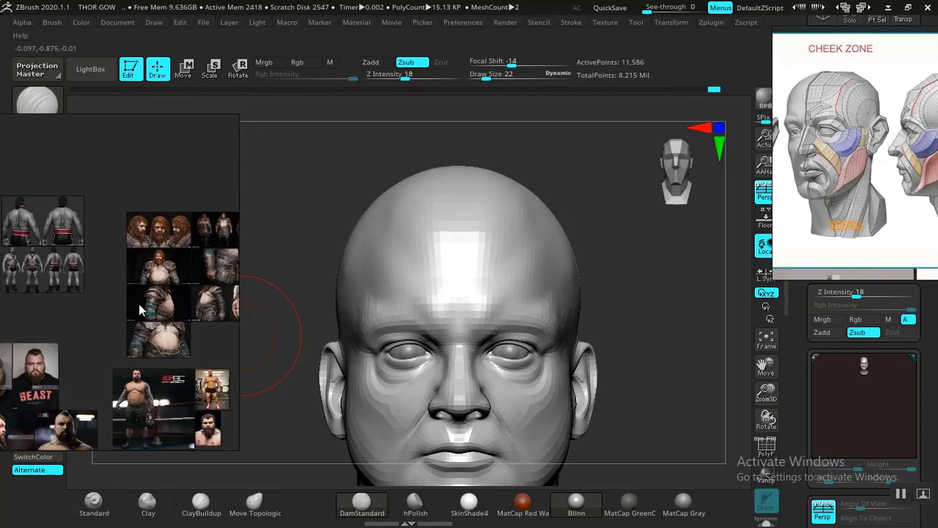
middle_click_drag(138, 303, 167, 263)
middle_click_drag(97, 366, 138, 344)
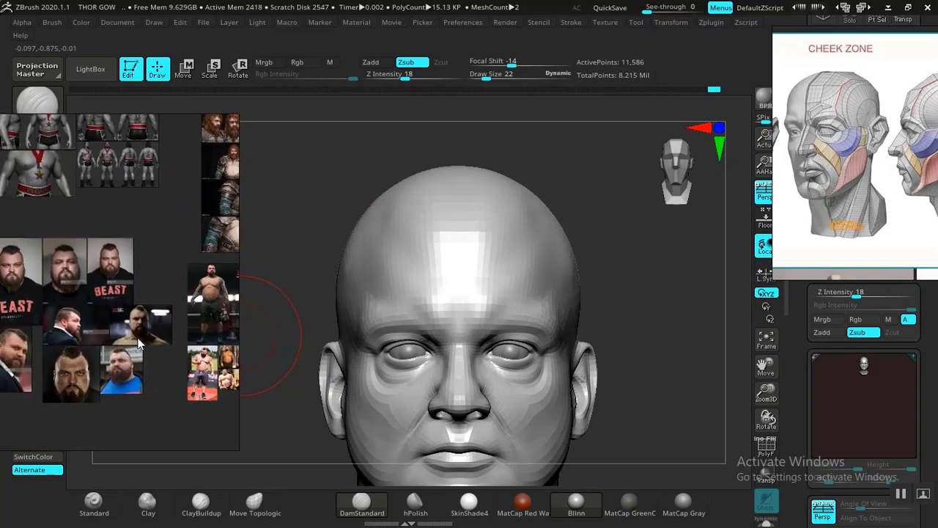
middle_click_drag(49, 337, 83, 338)
double_click(96, 279)
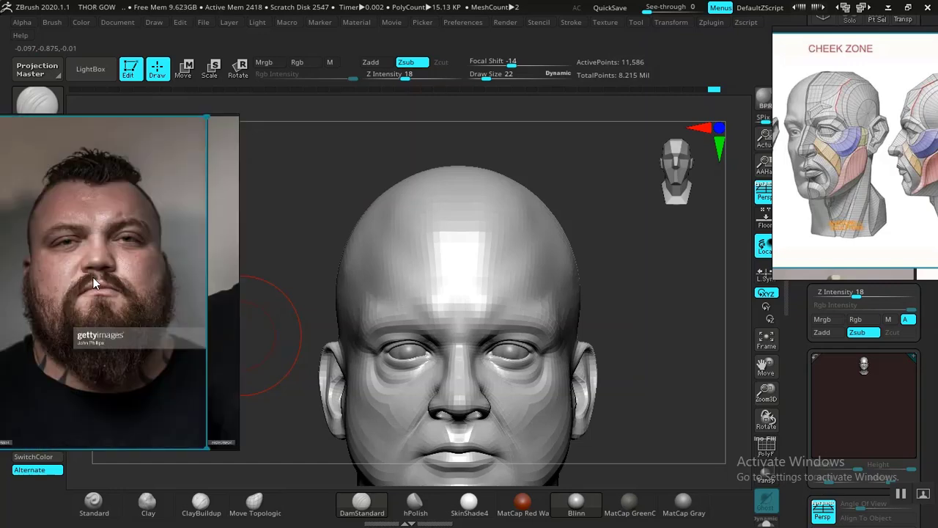
scroll(125, 283, "up", 3)
scroll(118, 294, "up", 2)
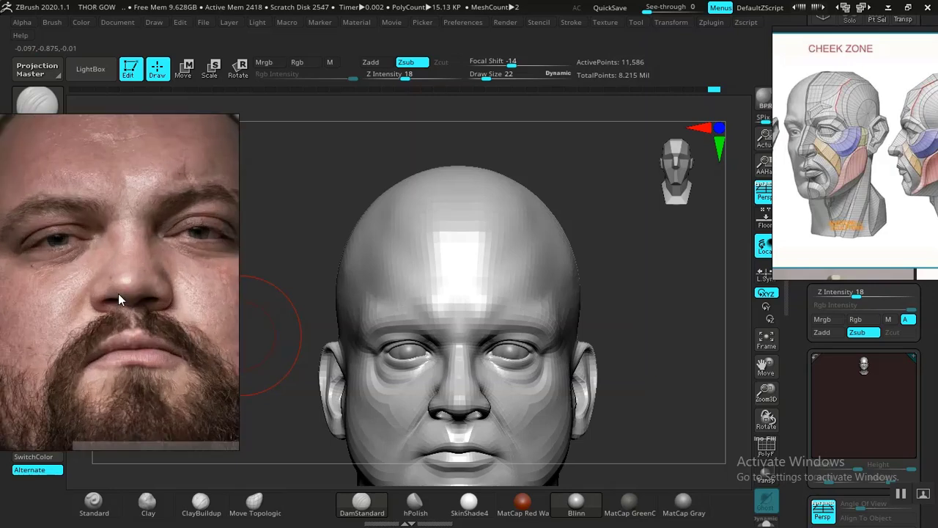
Step: Shape the upper eyelid fold near the outer eye corner with the Standard brush at draw size 6
mouse_move(667, 336)
left_mouse_down()
mouse_move(653, 331)
mouse_move(685, 310)
mouse_move(676, 306)
mouse_move(691, 335)
mouse_move(682, 272)
mouse_move(648, 278)
mouse_move(685, 295)
mouse_move(639, 298)
mouse_move(666, 383)
mouse_move(655, 285)
left_mouse_up()
key("space")
left_click_drag(516, 281, 460, 276)
left_click(101, 509)
key("space")
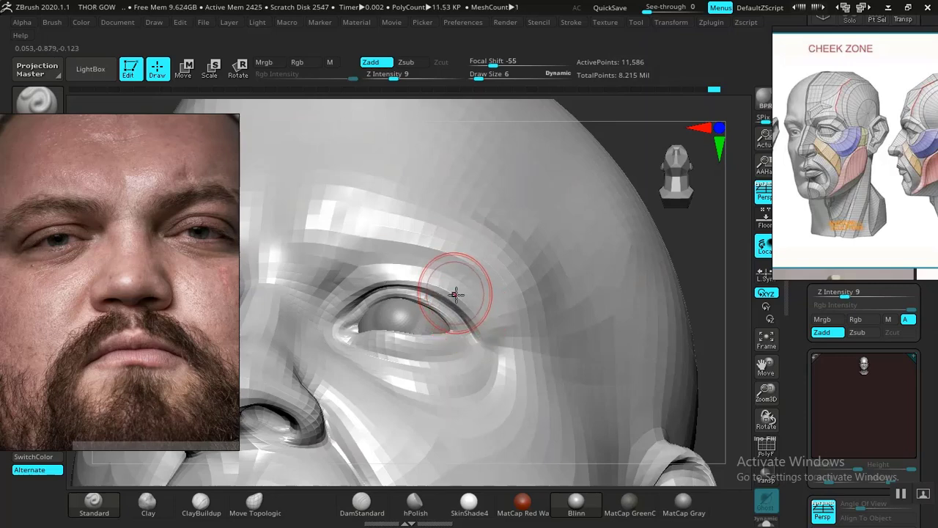
Step: Carve the frown furrows between the eyebrows with the DamStandard brush at draw sizes 16 and 9
left_click_drag(691, 367, 736, 327, "alt")
key("space")
left_click_drag(522, 302, 537, 298)
left_click(360, 507)
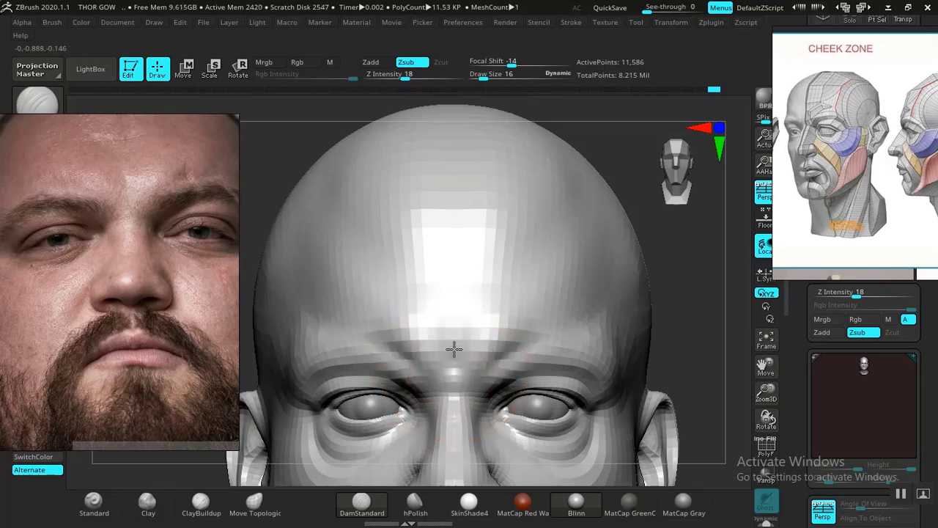
left_click_drag(650, 325, 622, 335)
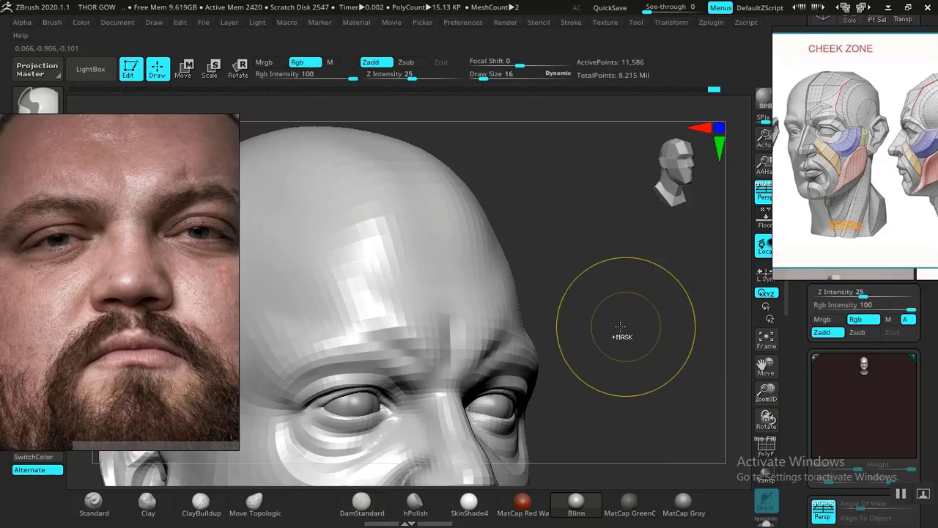
key("space")
left_click_drag(478, 307, 472, 308)
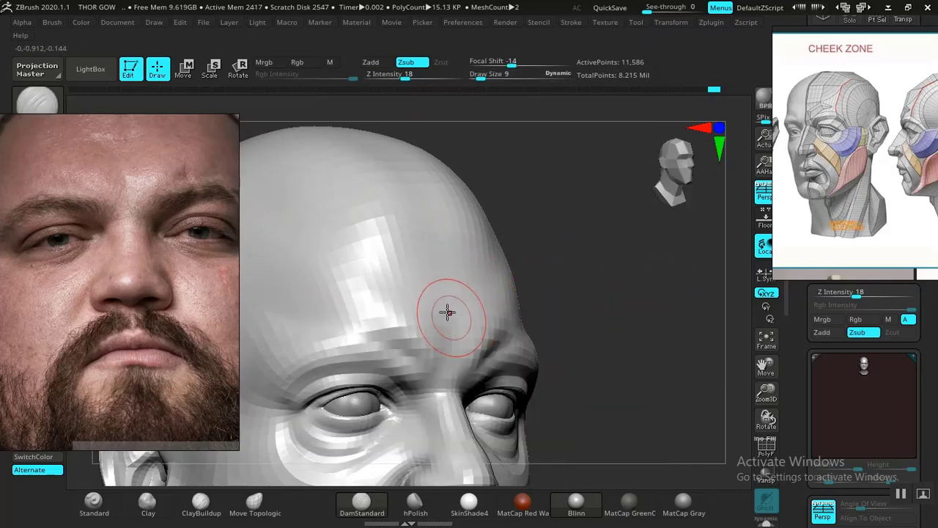
Step: Build up the lower forehead above the inner brows with the ClayBuildup brush at draw sizes 13 and 18
left_click_drag(651, 405, 581, 317, "alt")
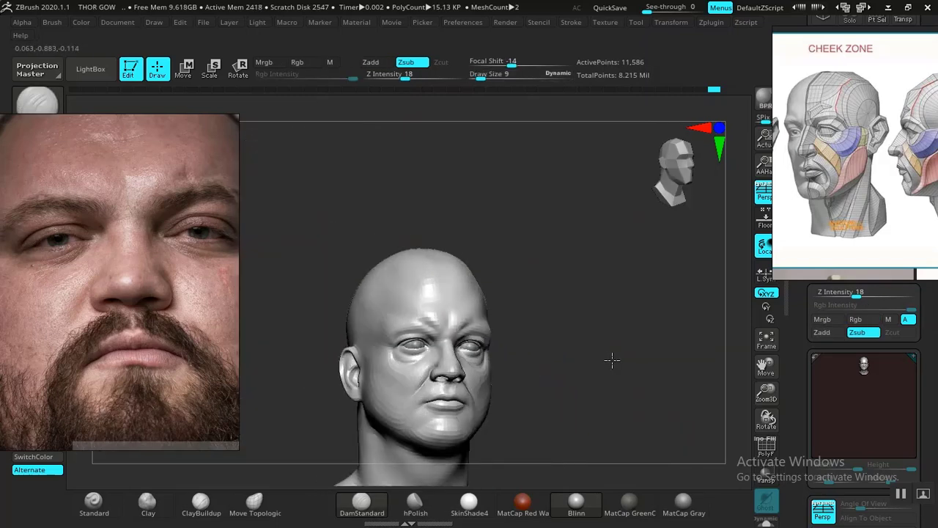
mouse_move(611, 360)
left_mouse_down("shift")
mouse_move(624, 320)
mouse_move(671, 413)
mouse_move(703, 346)
mouse_move(690, 331)
left_mouse_up("shift")
left_click(201, 506)
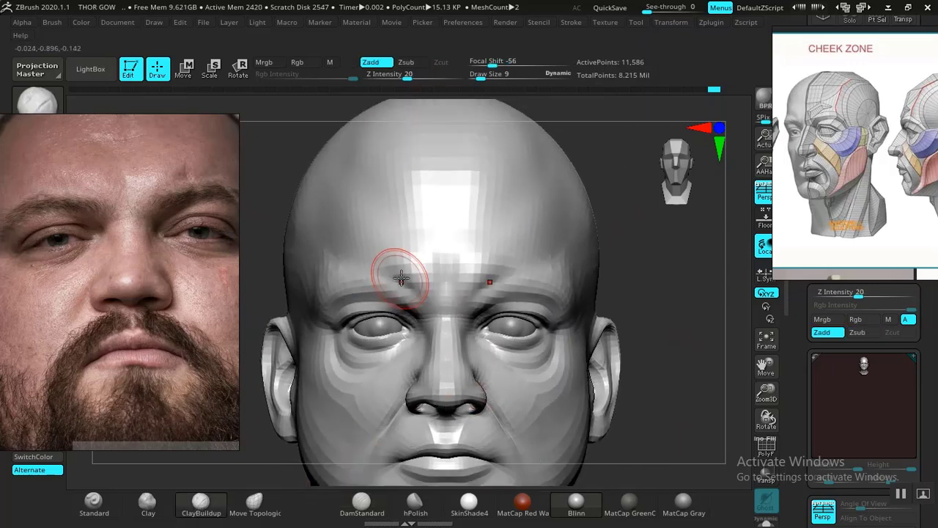
key("space")
left_click_drag(629, 312, 650, 366, "alt")
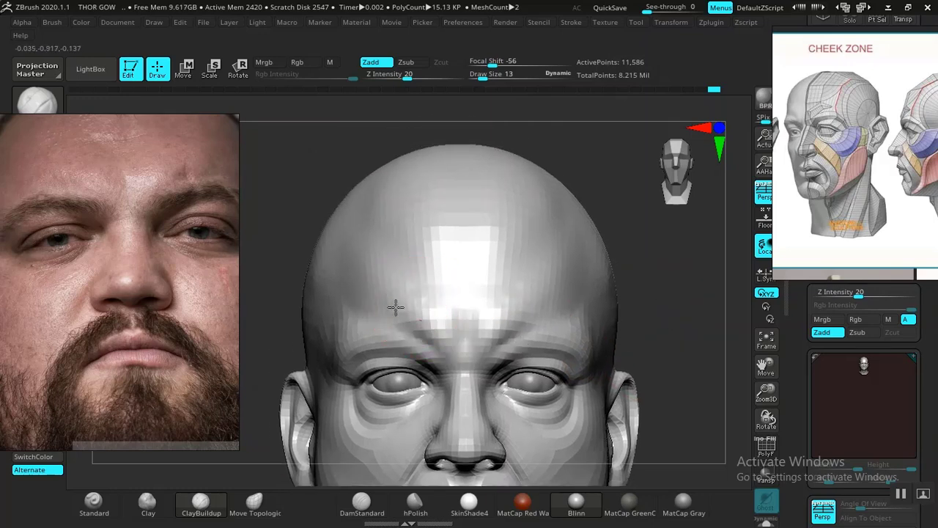
key("space")
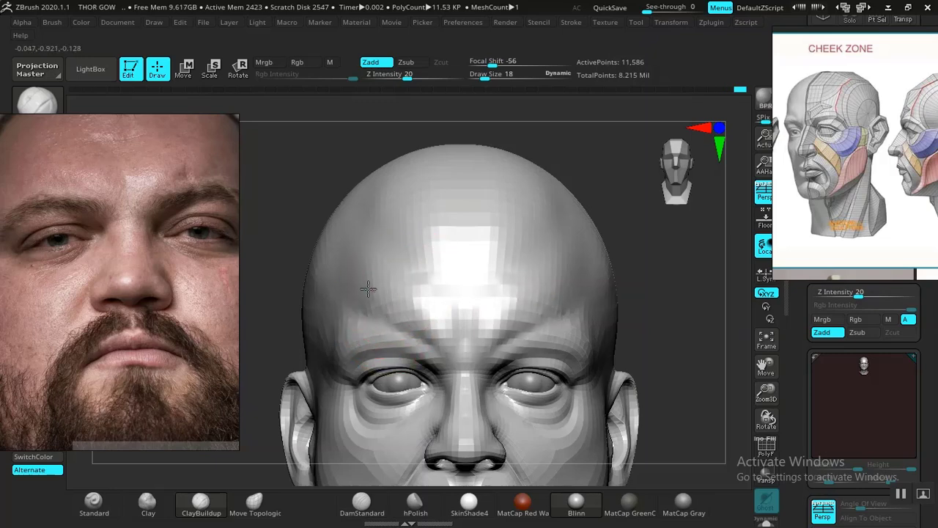
Step: Smooth the built-up volume across the lower forehead and blend it into the brow furrows
left_click_drag(682, 355, 595, 285, "alt")
left_click_drag(645, 323, 737, 299)
left_click_drag(543, 299, 428, 281, "shift")
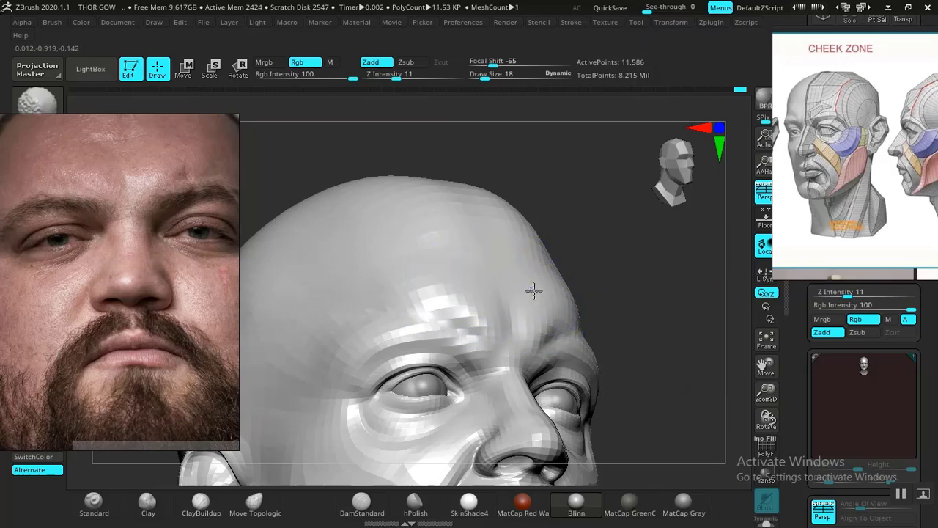
mouse_move(613, 291)
left_mouse_down("alt")
mouse_move(658, 340)
mouse_move(654, 375)
mouse_move(604, 396)
mouse_move(664, 400)
mouse_move(635, 430)
mouse_move(650, 379)
mouse_move(708, 421)
mouse_move(693, 455)
left_mouse_up("alt")
mouse_move(301, 323)
left_mouse_down("alt")
mouse_move(406, 329)
mouse_move(392, 330)
mouse_move(400, 396)
mouse_move(406, 337)
mouse_move(368, 339)
left_mouse_up("alt")
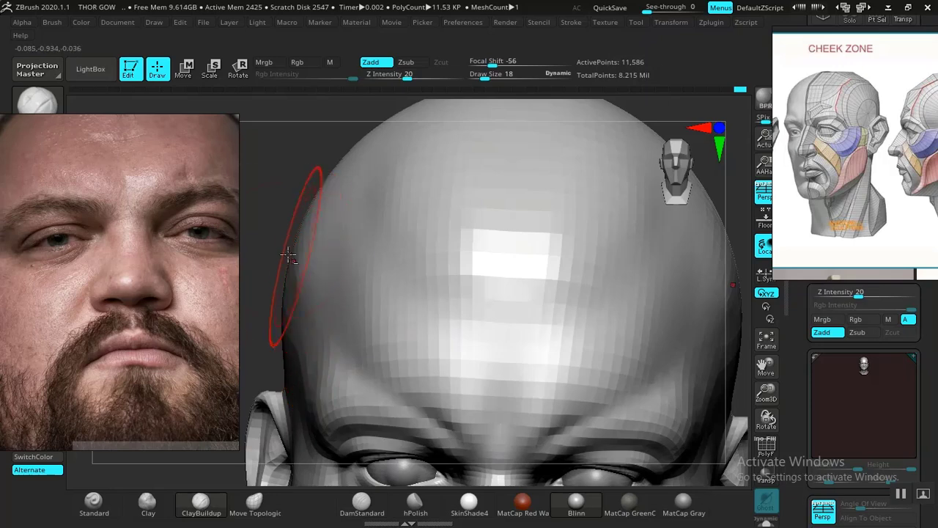
left_click_drag(266, 234, 323, 239, "alt")
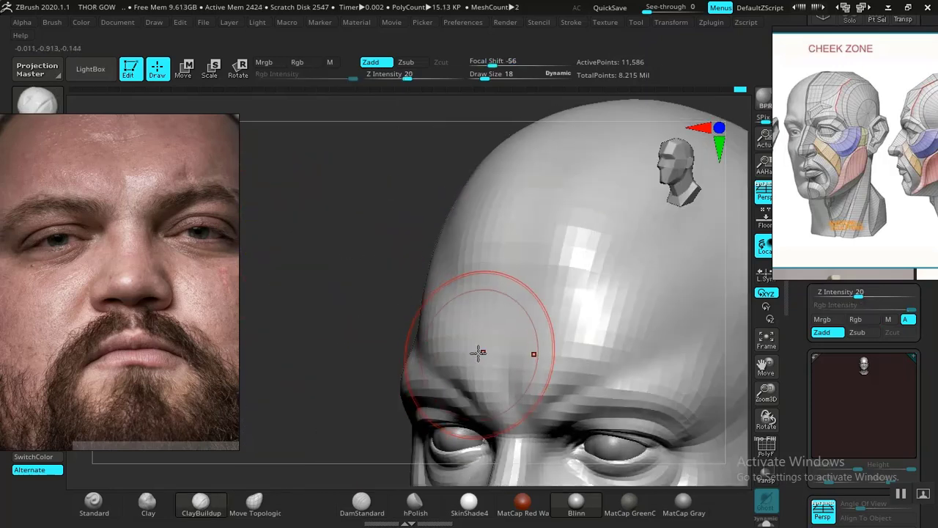
Step: Add volume to the inner brow beside the frown lines with the Clay brush at draw size 7
key("shift")
key("space")
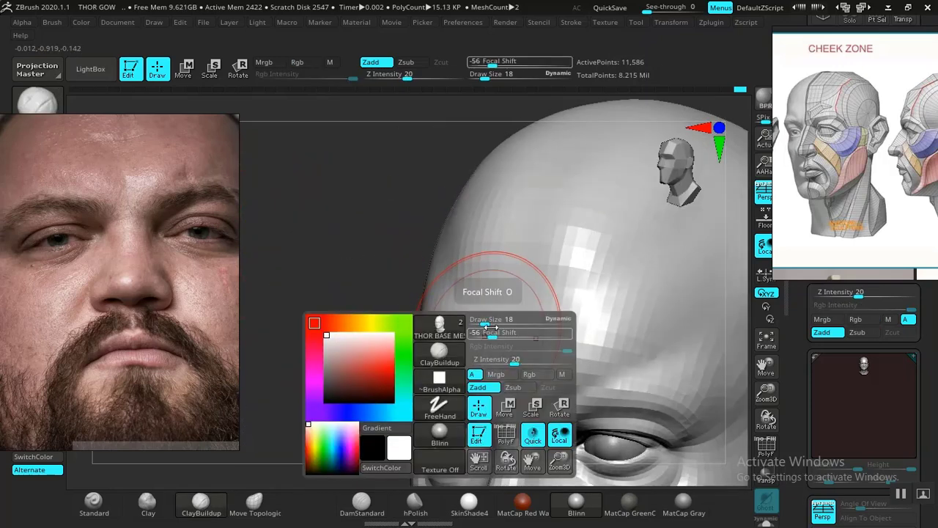
left_click_drag(480, 321, 481, 321)
left_click(147, 504)
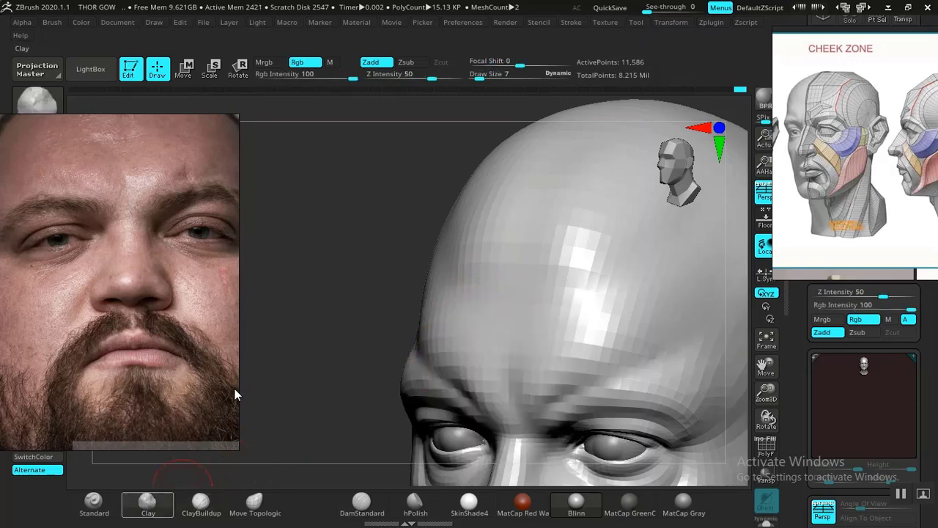
mouse_move(284, 305)
left_mouse_down()
mouse_move(298, 303)
mouse_move(312, 367)
left_mouse_up()
left_click_drag(329, 318, 407, 311)
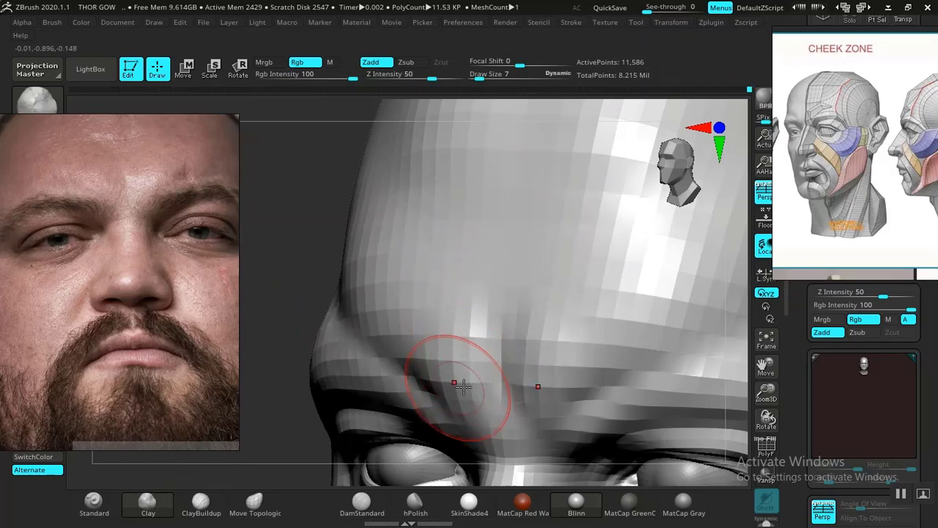
Step: Refine the side of the nose with the Clay brush, and smooth the cheek beside the nasolabial fold
left_click_drag(286, 275, 256, 159, "alt")
mouse_move(310, 260)
left_mouse_down("alt")
mouse_move(296, 262)
mouse_move(356, 247)
mouse_move(353, 181)
left_mouse_up("alt")
mouse_move(577, 260)
left_mouse_down("alt")
mouse_move(643, 454)
mouse_move(635, 325)
mouse_move(656, 415)
mouse_move(640, 383)
mouse_move(650, 308)
mouse_move(640, 323)
left_mouse_up("alt")
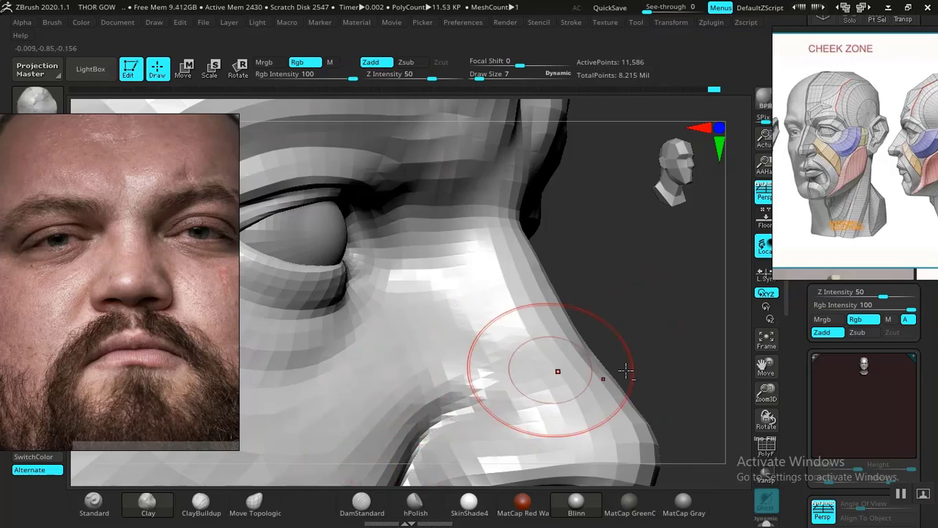
left_click_drag(627, 372, 537, 287, "alt")
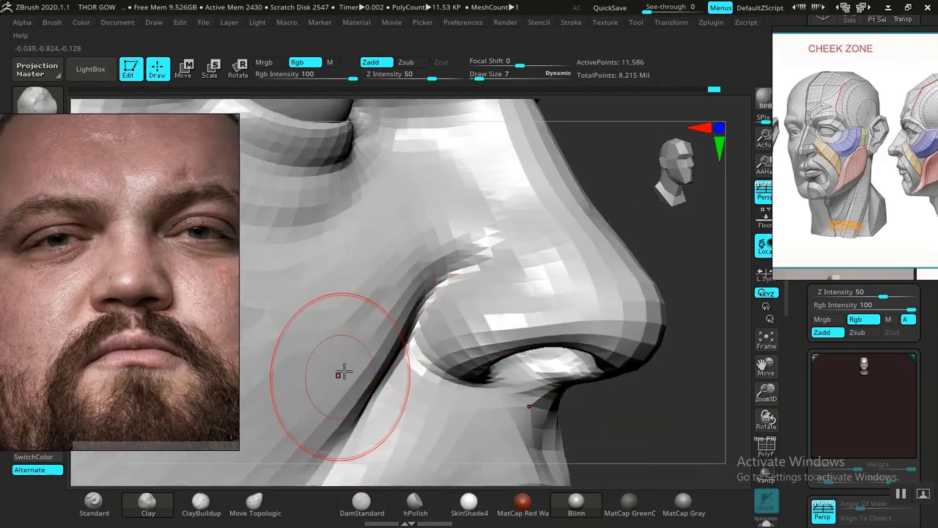
left_click_drag(344, 371, 396, 291, "shift")
left_click_drag(687, 343, 517, 117, "alt")
left_click_drag(595, 308, 561, 345)
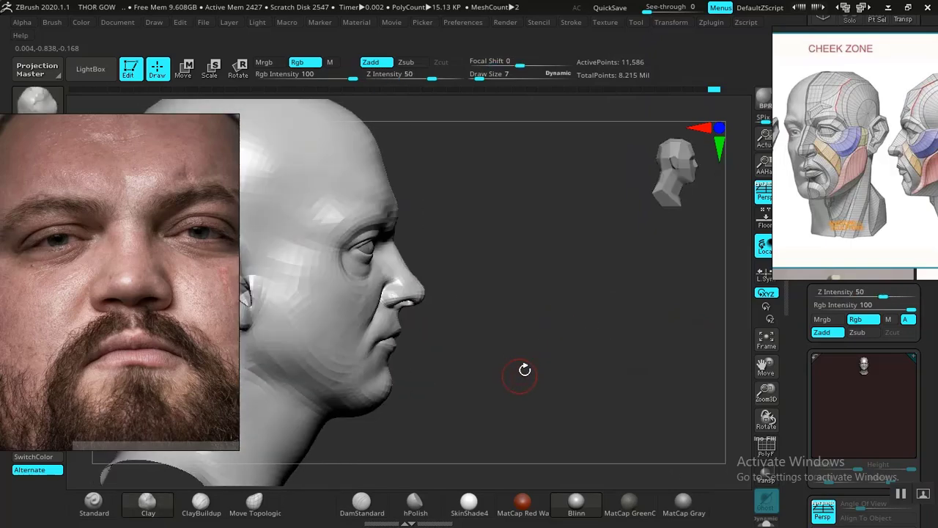
Step: Sculpt the area below the mouth corner towards the chin with the Clay brush, and smooth it
mouse_move(525, 369)
left_mouse_down()
mouse_move(562, 325)
mouse_move(632, 337)
mouse_move(653, 392)
mouse_move(714, 428)
mouse_move(709, 378)
mouse_move(683, 335)
mouse_move(685, 385)
left_mouse_up()
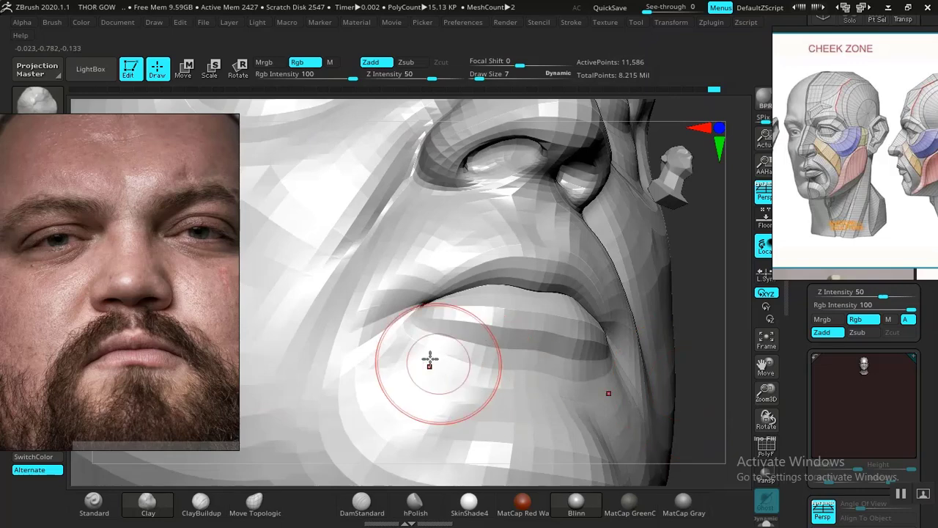
left_click_drag(696, 330, 709, 360)
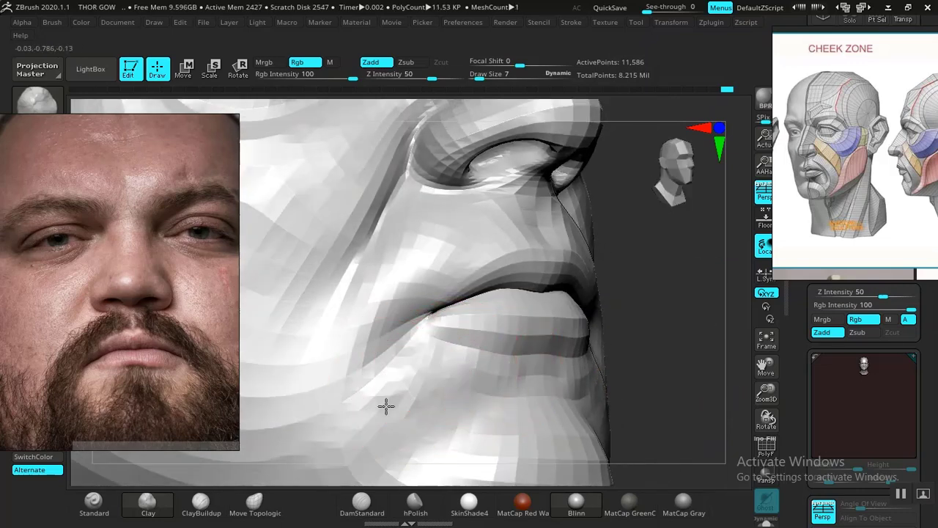
mouse_move(428, 383)
left_mouse_down()
mouse_move(403, 400)
mouse_move(390, 444)
mouse_move(366, 436)
left_mouse_up()
left_click_drag(433, 416, 473, 385, "shift")
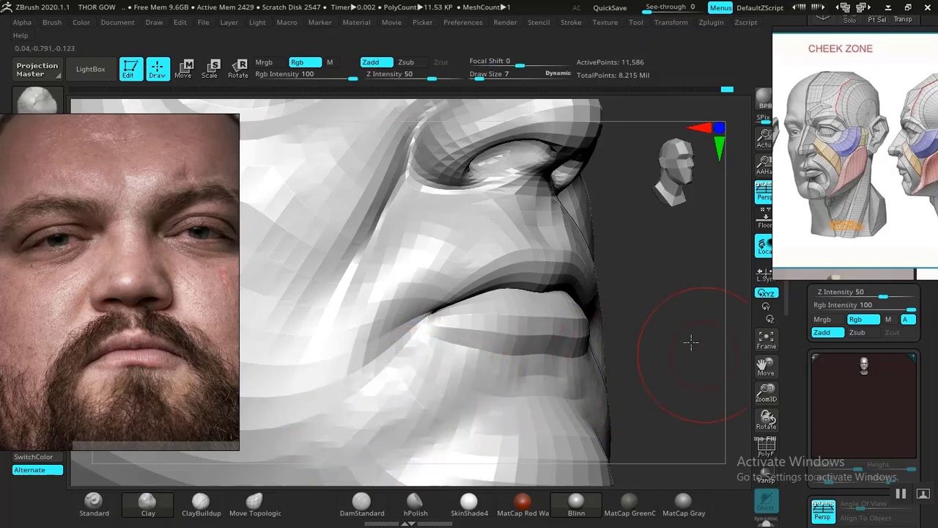
left_click_drag(692, 341, 521, 163, "alt")
left_click_drag(622, 318, 608, 275, "shift")
left_click_drag(639, 344, 653, 392, "alt")
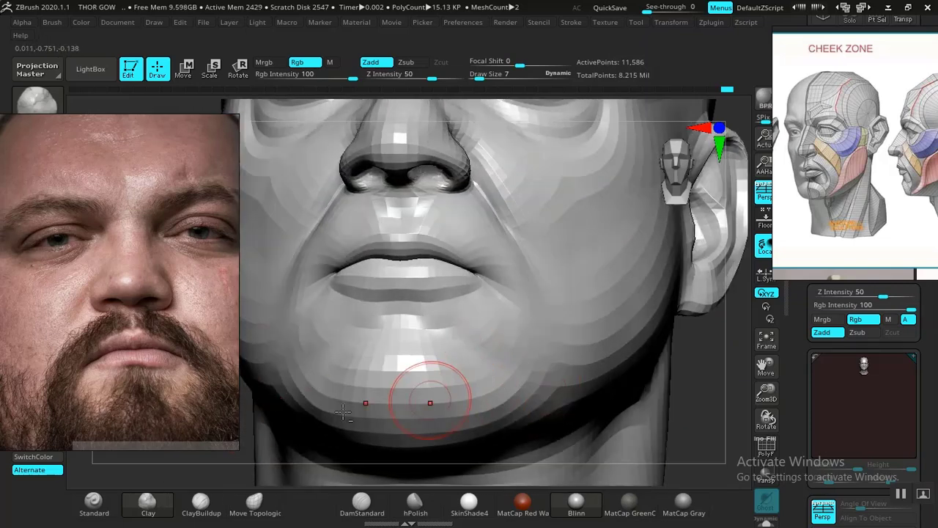
Step: Switch the reference view from the bearded portrait to the bald male head photos
scroll(123, 315, "down", 17)
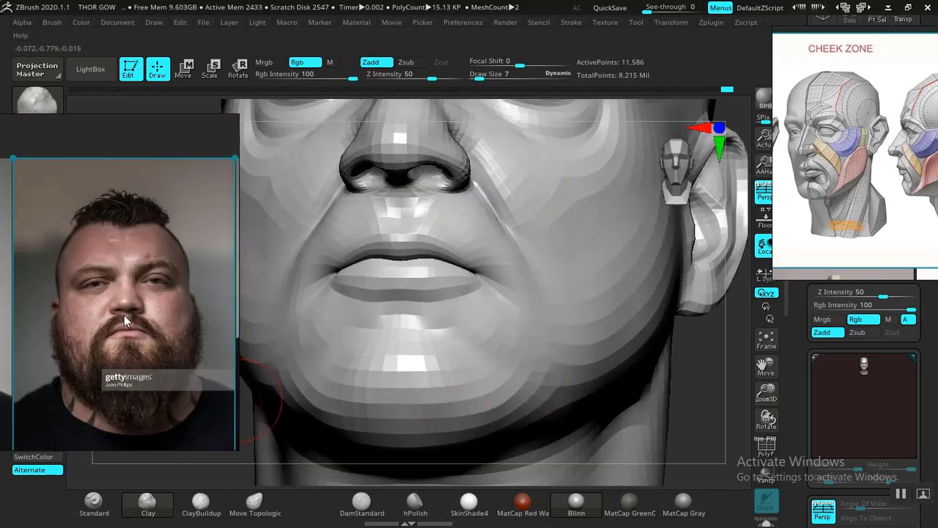
middle_click_drag(23, 301, 58, 284)
scroll(58, 284, "up", 2)
scroll(115, 305, "up", 8)
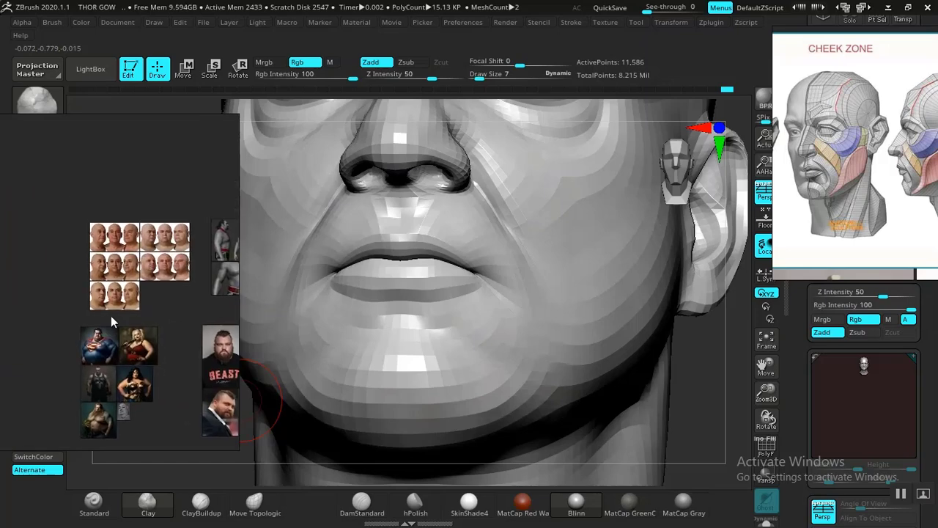
middle_click_drag(148, 326, 127, 329)
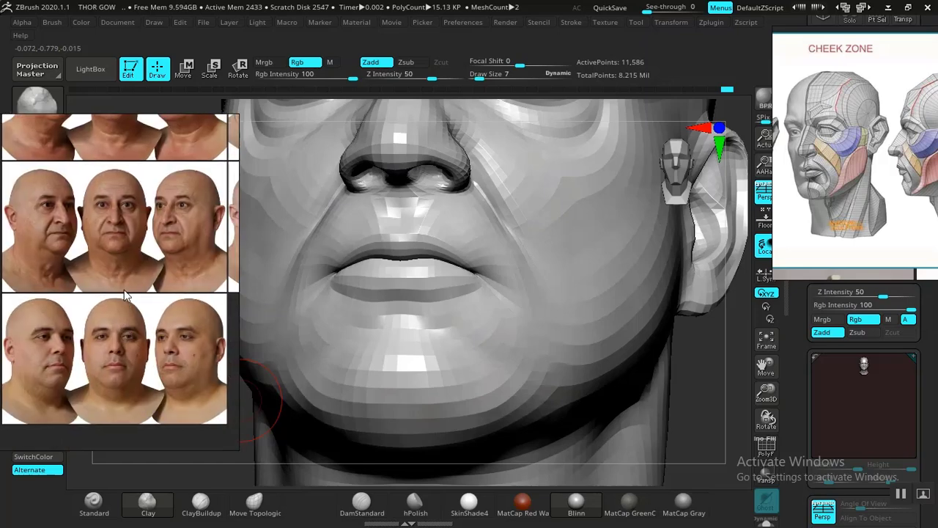
Step: Examine the mouth corners, chin and jaw of the heavy-set bald man in the reference photos and compare them with the sculpted head
scroll(128, 292, "up", 4)
middle_click_drag(128, 231, 74, 354)
scroll(129, 349, "down", 4)
scroll(160, 316, "up", 3)
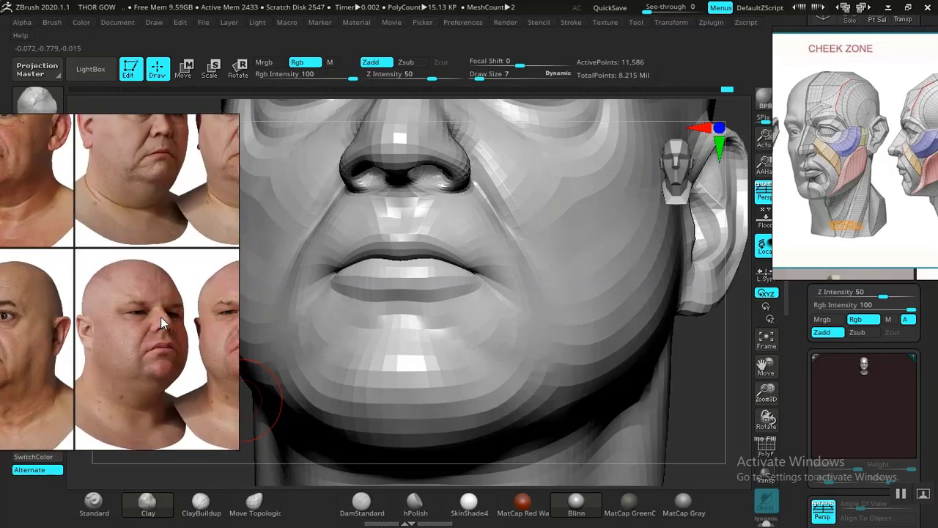
middle_click_drag(161, 317, 121, 324)
scroll(117, 357, "up", 4)
middle_click_drag(118, 364, 110, 346)
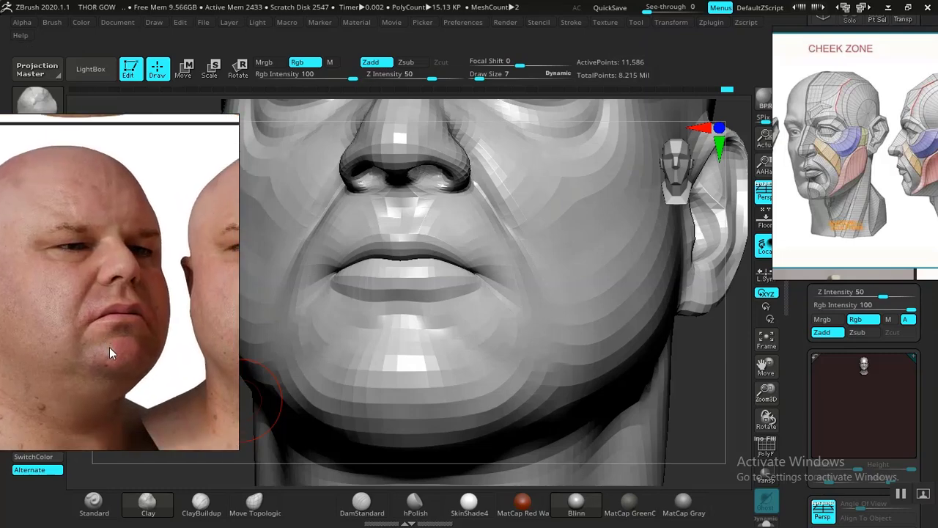
scroll(110, 347, "up", 2)
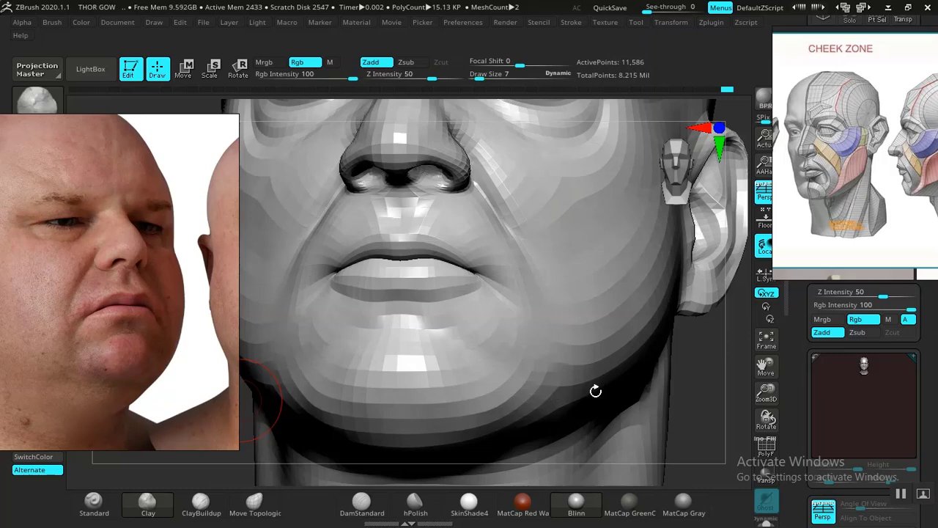
mouse_move(722, 400)
left_mouse_down()
mouse_move(729, 391)
mouse_move(704, 390)
mouse_move(623, 294)
left_mouse_up()
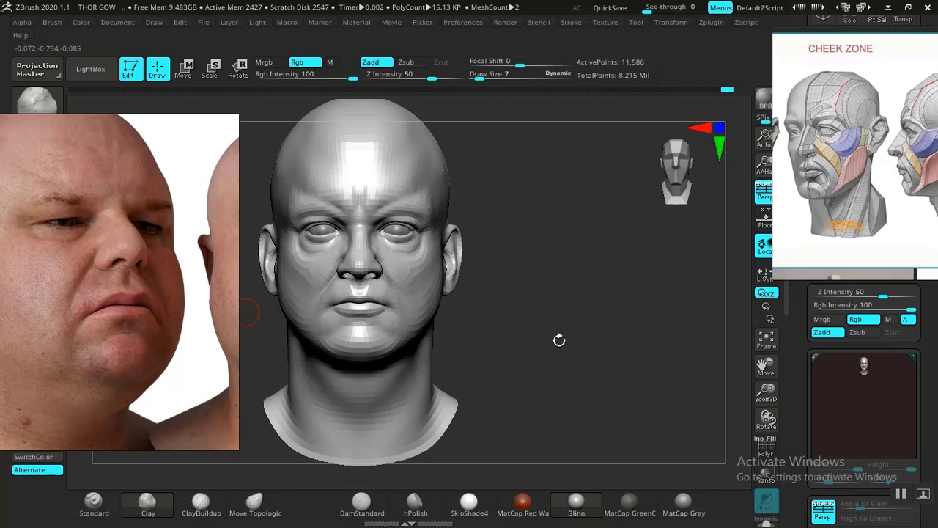
mouse_move(560, 340)
left_mouse_down()
mouse_move(518, 341)
mouse_move(572, 347)
mouse_move(572, 356)
left_mouse_up()
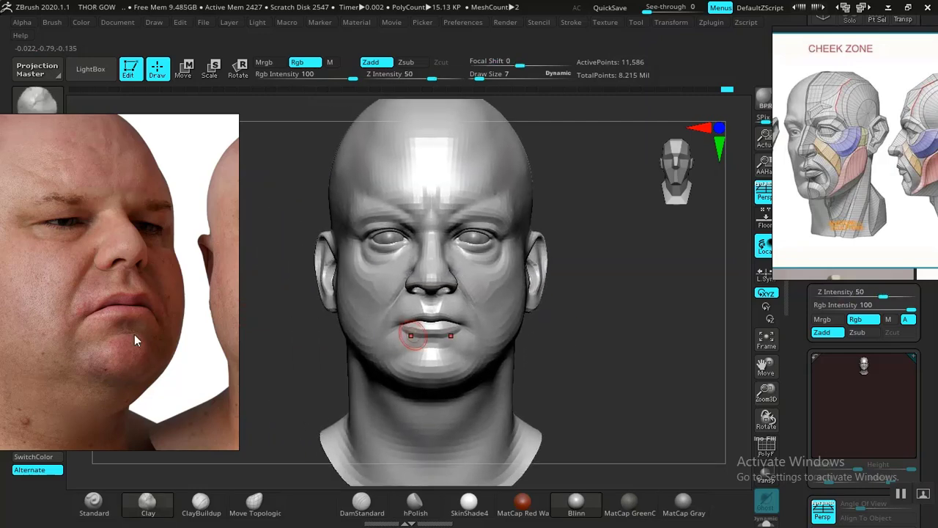
left_click_drag(135, 334, 107, 327)
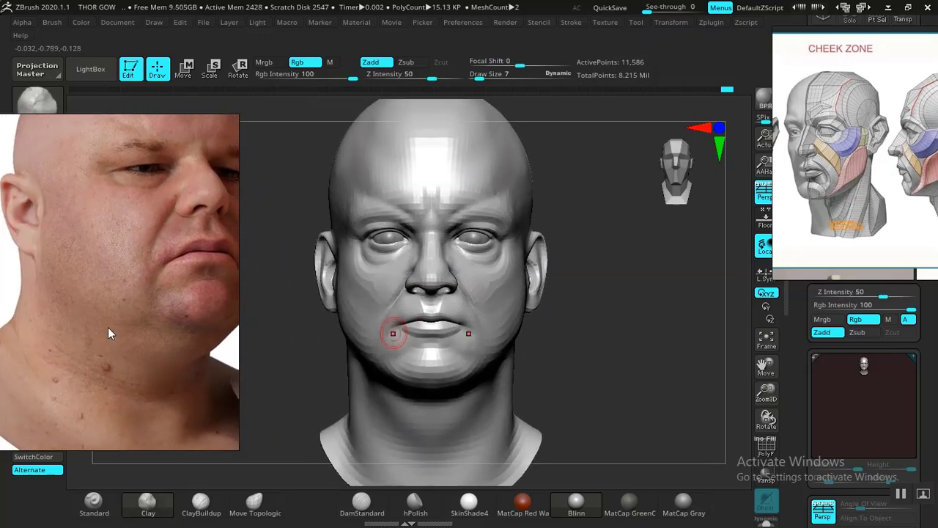
Step: Sculpt the area between the jawline and the upper neck with the Clay brush at draw size 31, and smooth it
mouse_move(608, 308)
left_mouse_down()
mouse_move(645, 301)
mouse_move(729, 347)
mouse_move(699, 356)
mouse_move(660, 352)
mouse_move(699, 340)
mouse_move(726, 352)
mouse_move(746, 302)
left_mouse_up()
left_click_drag(385, 437, 336, 350, "alt")
key("space")
left_click_drag(406, 297, 415, 296)
mouse_move(317, 424)
left_mouse_down("alt")
mouse_move(333, 391)
mouse_move(347, 398)
mouse_move(349, 390)
left_mouse_up("alt")
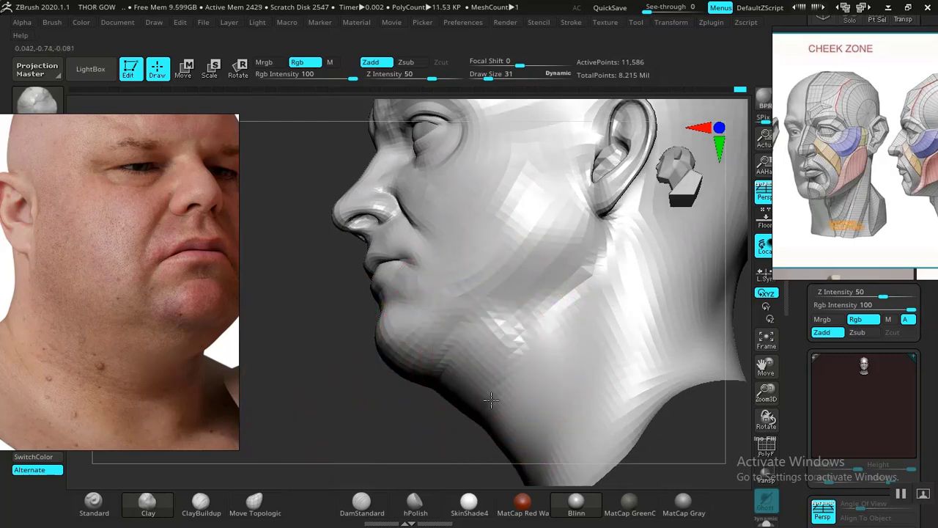
left_click_drag(492, 400, 487, 363, "shift")
mouse_move(519, 330)
left_mouse_down()
mouse_move(574, 316)
mouse_move(540, 326)
left_mouse_up()
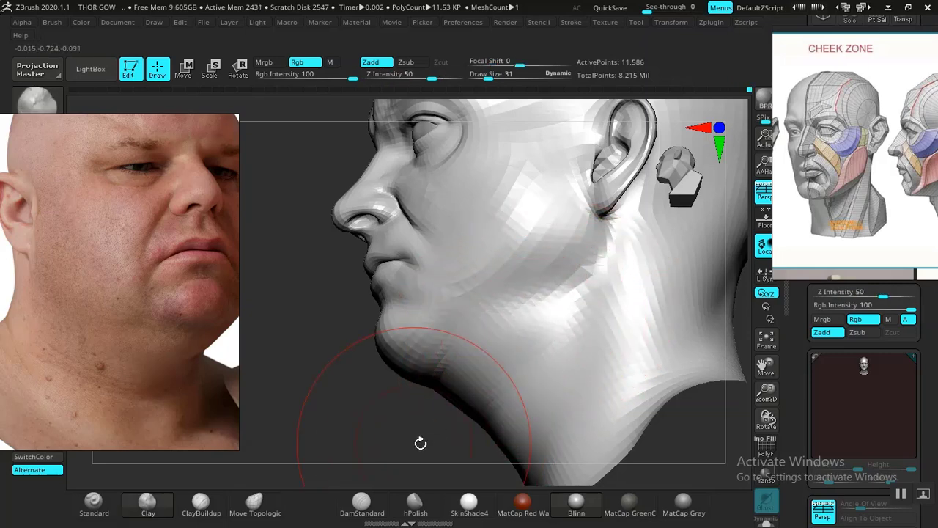
Step: Add fleshy volume under the jaw towards the throat with the Clay brush at draw size 36, and smooth it
left_click_drag(421, 443, 541, 381, "alt")
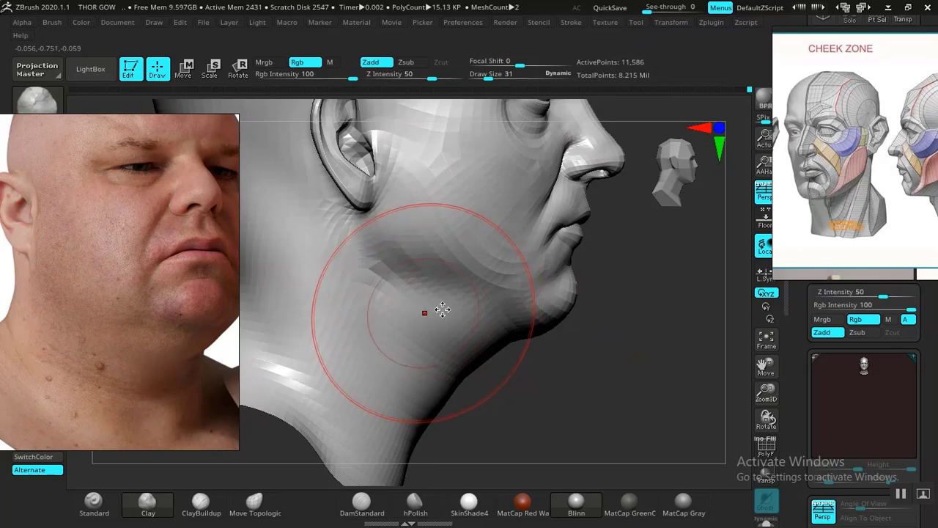
key("space")
left_click_drag(438, 309, 442, 309)
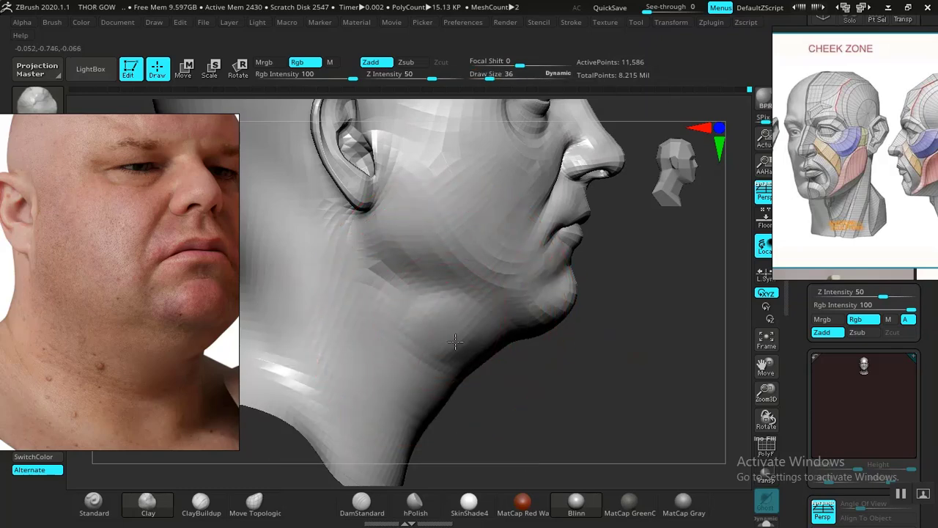
left_click_drag(402, 304, 467, 362)
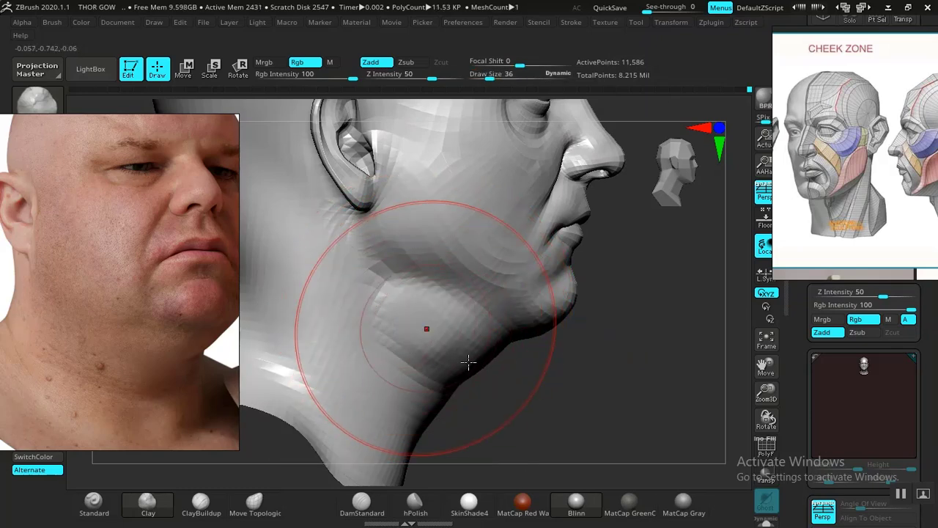
mouse_move(611, 428)
left_mouse_down()
mouse_move(545, 377)
mouse_move(561, 378)
left_mouse_up()
mouse_move(472, 366)
left_mouse_down("shift")
mouse_move(508, 370)
mouse_move(442, 322)
left_mouse_up("shift")
Step: Smooth the side of the upper neck below the jawline to blend the added volume
left_click_drag(662, 381, 589, 333, "alt")
mouse_move(589, 332)
left_mouse_down()
mouse_move(601, 322)
mouse_move(687, 338)
mouse_move(665, 338)
left_mouse_up()
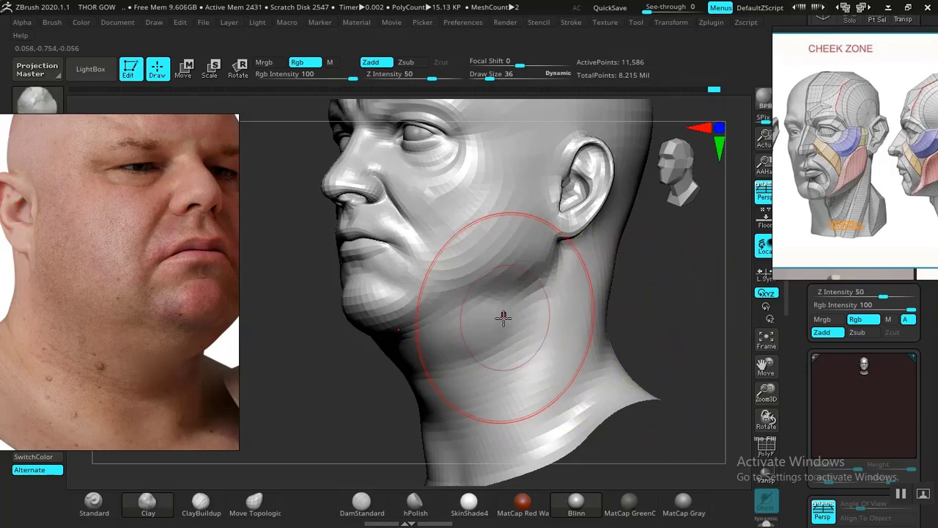
left_click_drag(516, 312, 452, 330, "shift")
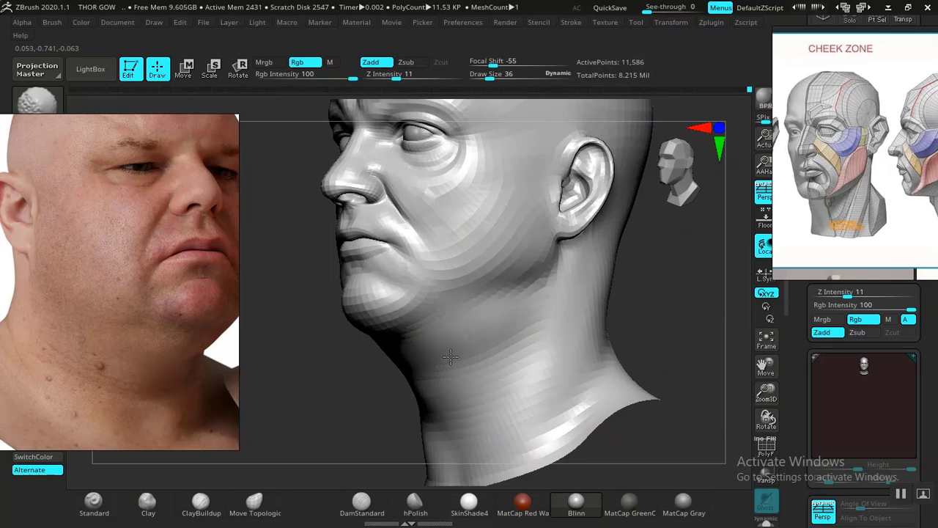
Step: Refine the jawline between the lower cheek and the ear at draw size 14, smoothing the fold beneath it
left_click_drag(683, 325, 472, 284)
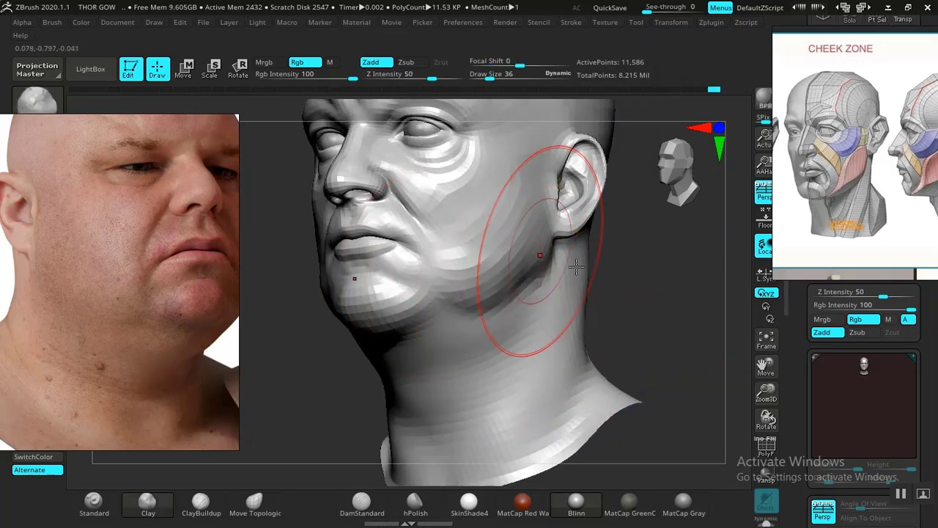
left_click_drag(620, 287, 664, 285, "shift")
left_click_drag(620, 322, 551, 266, "alt")
mouse_move(595, 308)
left_mouse_down("alt")
mouse_move(638, 403)
mouse_move(648, 396)
mouse_move(619, 365)
mouse_move(557, 344)
left_mouse_up("alt")
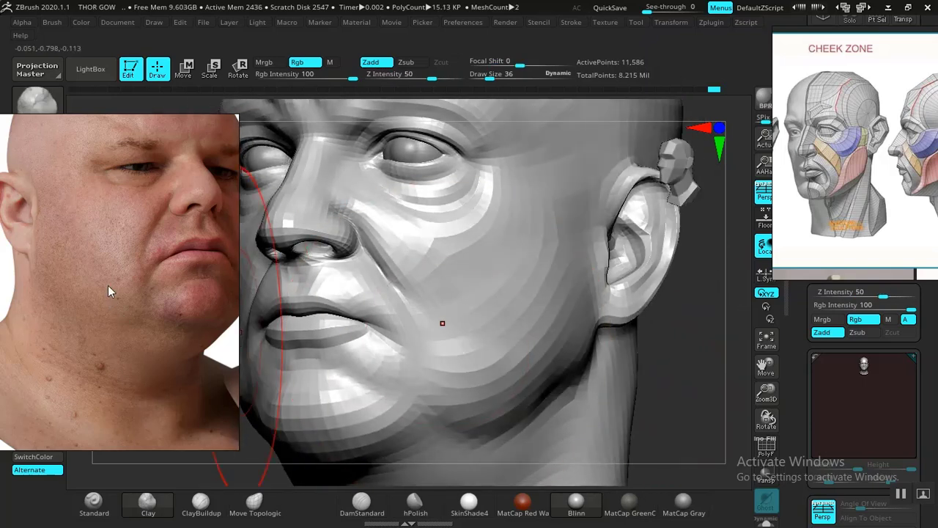
mouse_move(658, 391)
left_mouse_down()
mouse_move(670, 391)
mouse_move(630, 388)
left_mouse_up()
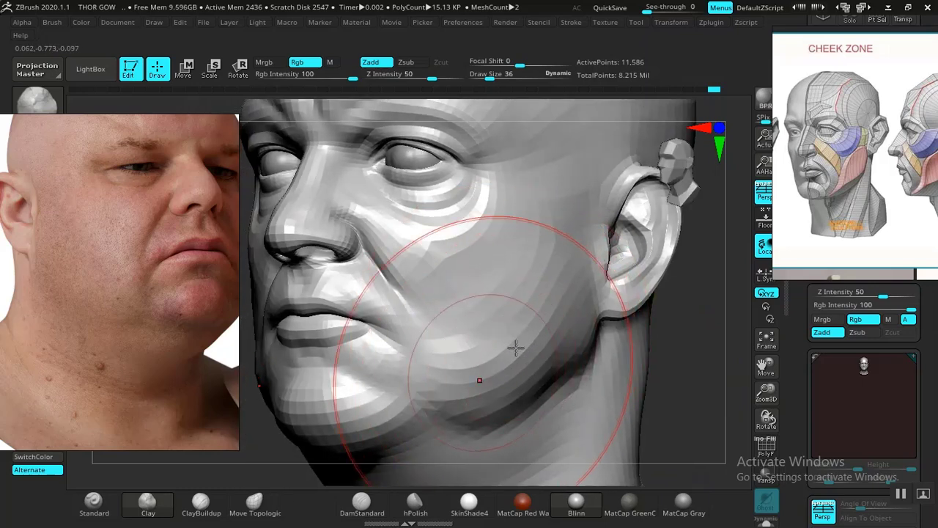
key("space")
left_click_drag(558, 317, 541, 321)
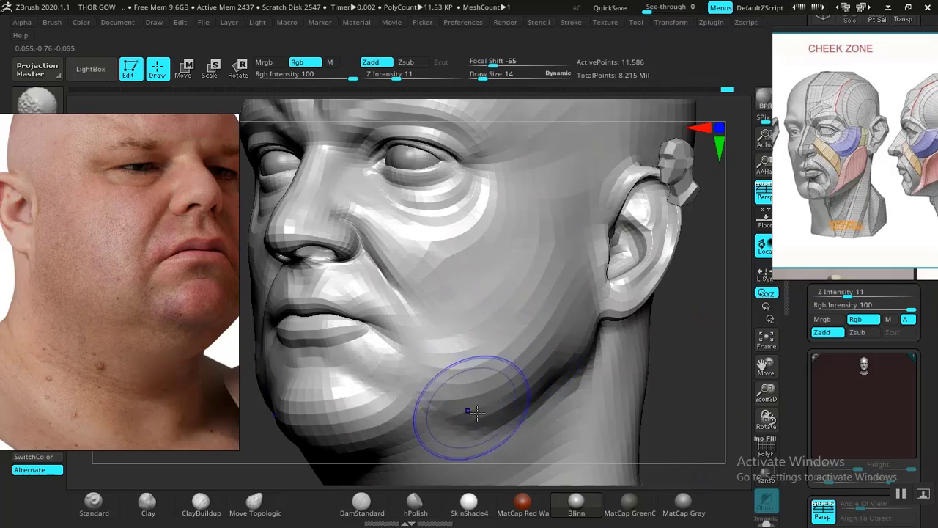
Step: Shape the temple beside the outer end of the brow with the Clay brush at draw size 13, and smooth it
mouse_move(712, 398)
left_mouse_down()
mouse_move(637, 354)
mouse_move(555, 335)
mouse_move(597, 348)
mouse_move(543, 357)
mouse_move(520, 335)
left_mouse_up()
key("f")
left_click_drag(540, 366, 650, 398, "alt")
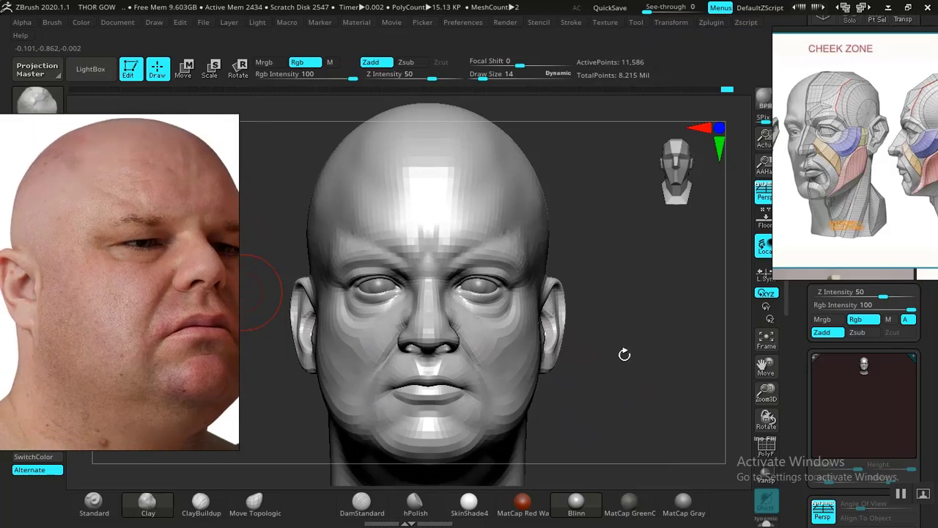
mouse_move(624, 355)
left_mouse_down()
mouse_move(616, 347)
mouse_move(652, 356)
mouse_move(644, 374)
mouse_move(650, 321)
mouse_move(676, 320)
mouse_move(699, 343)
left_mouse_up()
key("space")
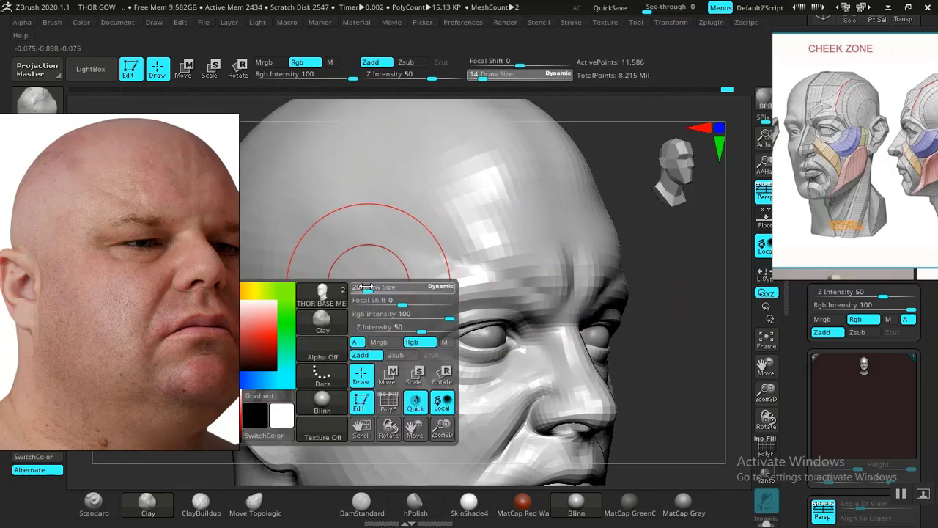
left_click_drag(367, 286, 353, 297)
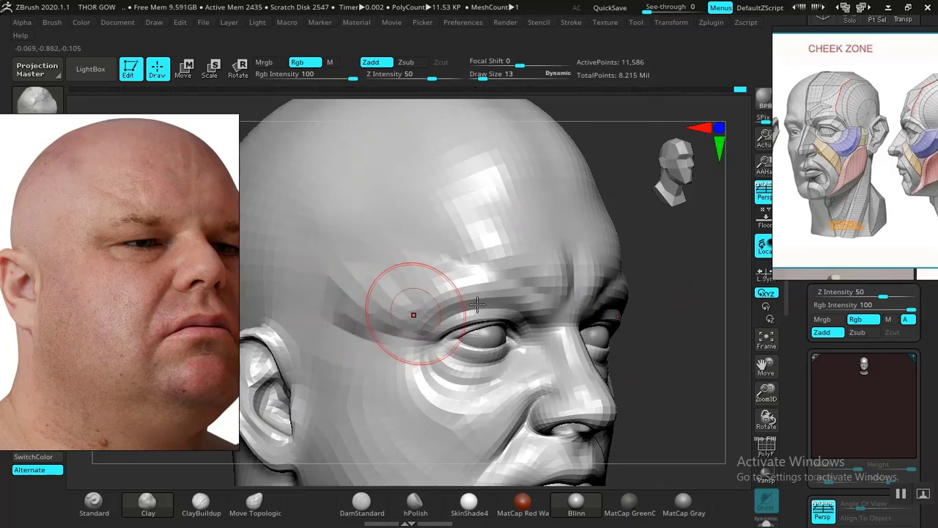
mouse_move(667, 334)
left_mouse_down("alt")
mouse_move(633, 316)
mouse_move(657, 330)
mouse_move(641, 312)
mouse_move(614, 312)
mouse_move(660, 316)
mouse_move(606, 298)
mouse_move(666, 346)
mouse_move(539, 314)
left_mouse_up("alt")
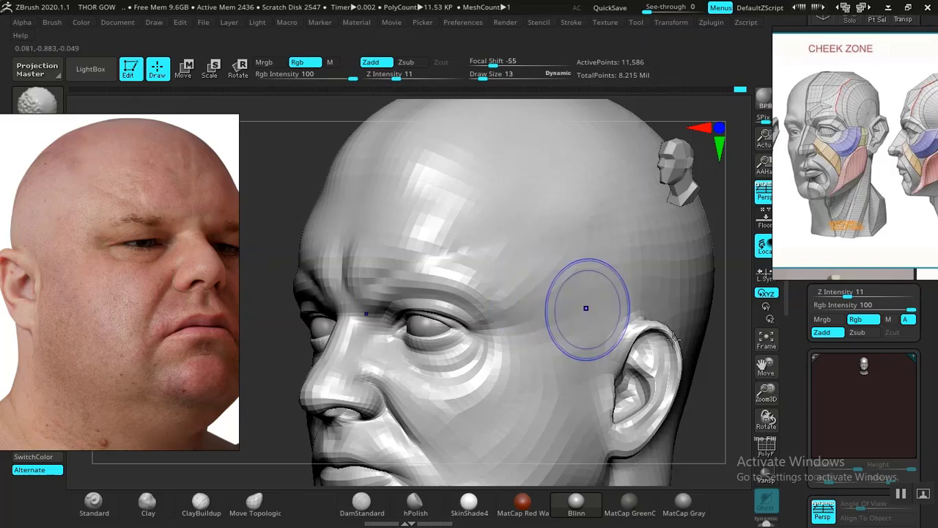
mouse_move(673, 339)
left_mouse_down("alt")
mouse_move(666, 296)
mouse_move(688, 332)
left_mouse_up("alt")
Step: Sculpt the base of the skull and the nape behind the ears with the Clay brush at draw size 22
left_click_drag(621, 331, 623, 307, "alt")
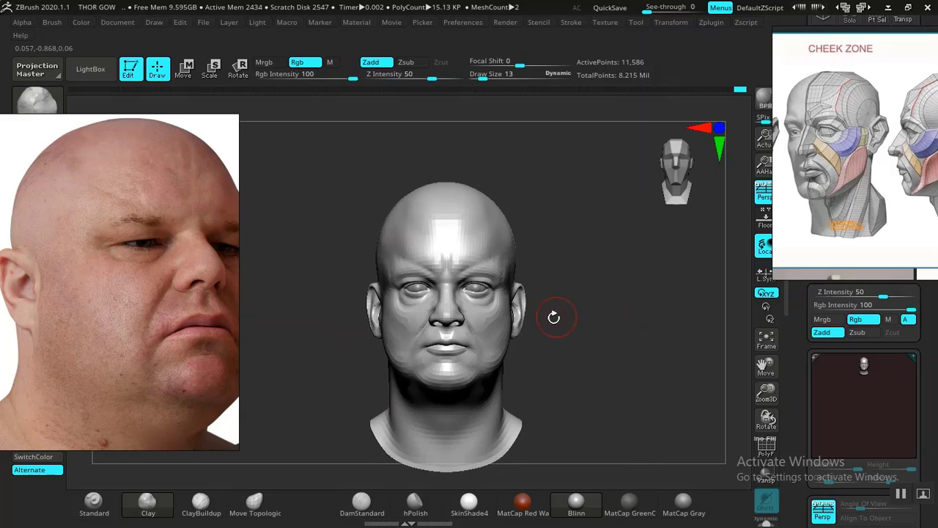
left_click_drag(565, 313, 585, 317)
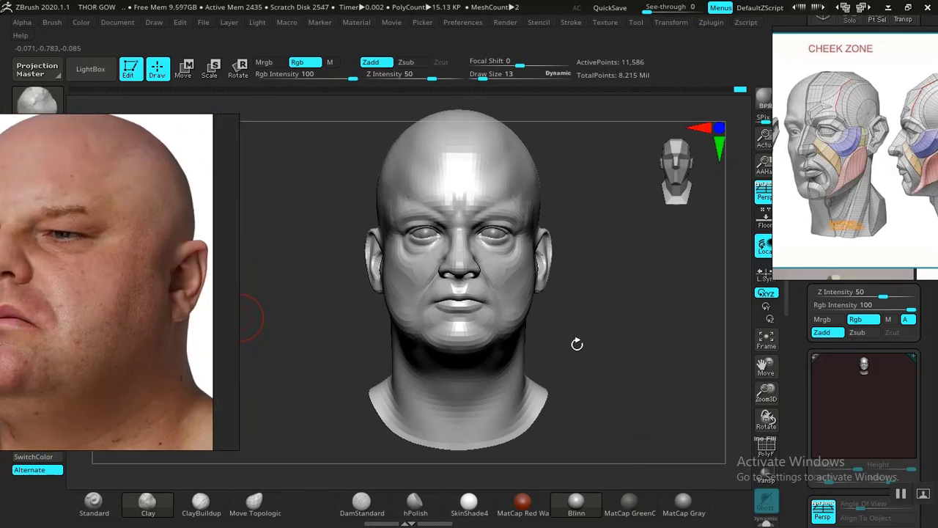
mouse_move(577, 344)
left_mouse_down()
mouse_move(667, 325)
mouse_move(653, 320)
mouse_move(687, 335)
mouse_move(581, 358)
mouse_move(667, 362)
mouse_move(579, 373)
mouse_move(647, 352)
mouse_move(637, 349)
mouse_move(622, 310)
mouse_move(622, 335)
mouse_move(611, 315)
mouse_move(619, 372)
left_mouse_up()
key("space")
left_click_drag(531, 284, 539, 284)
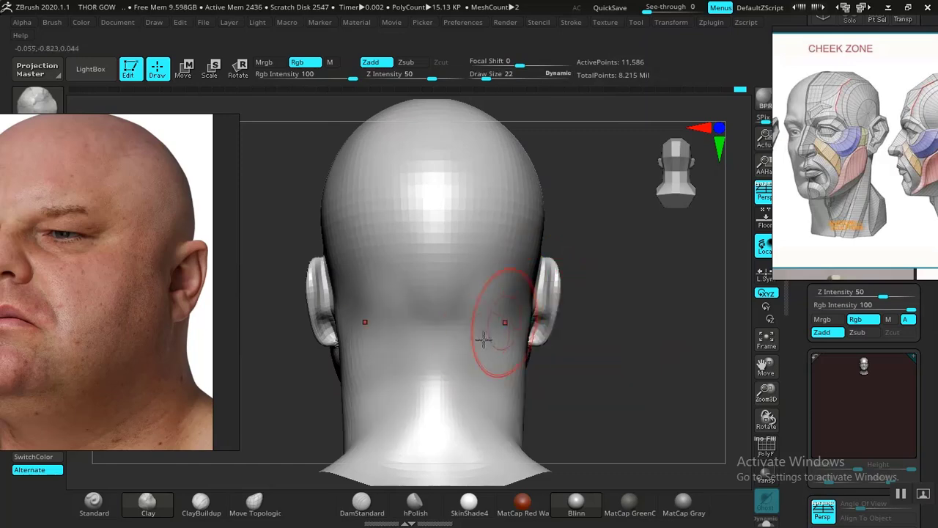
mouse_move(575, 378)
left_mouse_down()
mouse_move(594, 428)
mouse_move(601, 374)
mouse_move(573, 362)
mouse_move(594, 398)
mouse_move(611, 370)
left_mouse_up()
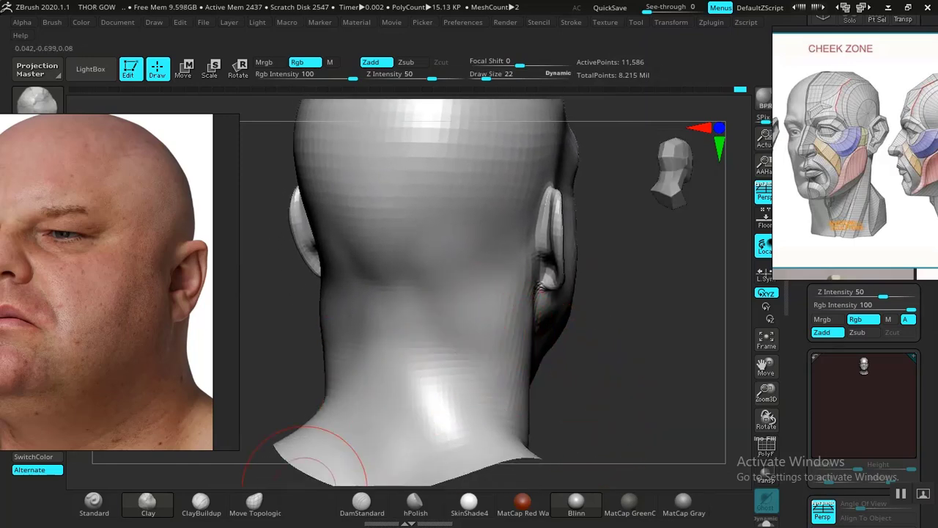
Step: Select the ClayBuildup brush and look over the reference board around the facial anatomy diagrams
left_click(201, 503)
mouse_move(626, 364)
left_mouse_down()
mouse_move(616, 341)
mouse_move(646, 314)
left_mouse_up()
scroll(889, 167, "down", 3)
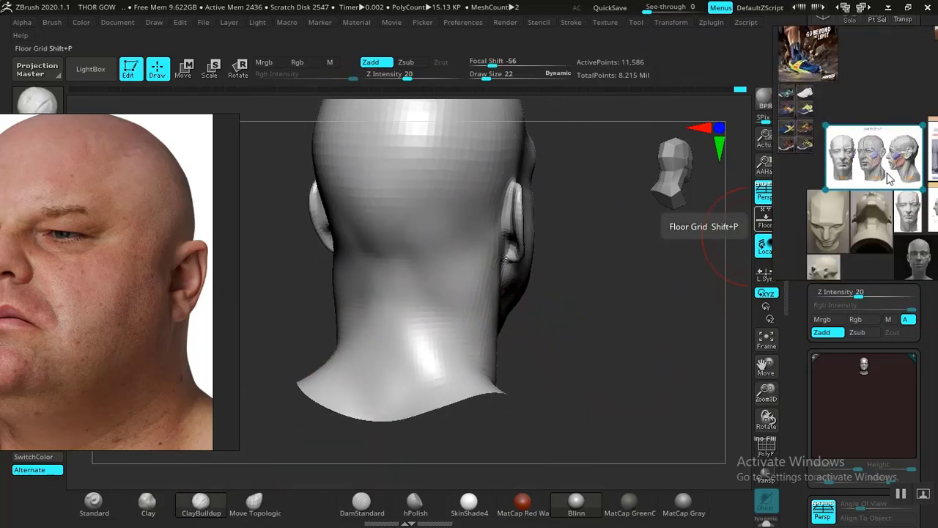
scroll(853, 198, "up", 5)
scroll(851, 211, "down", 2)
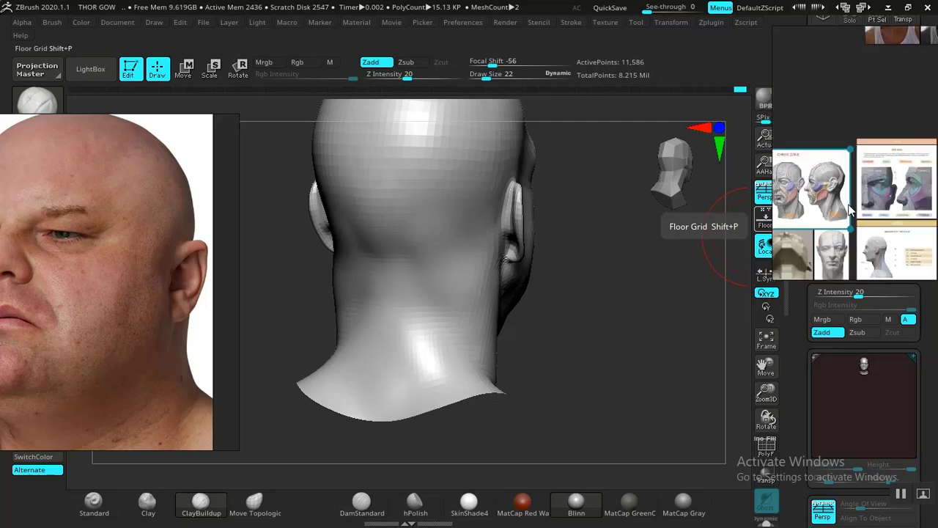
scroll(850, 210, "down", 3)
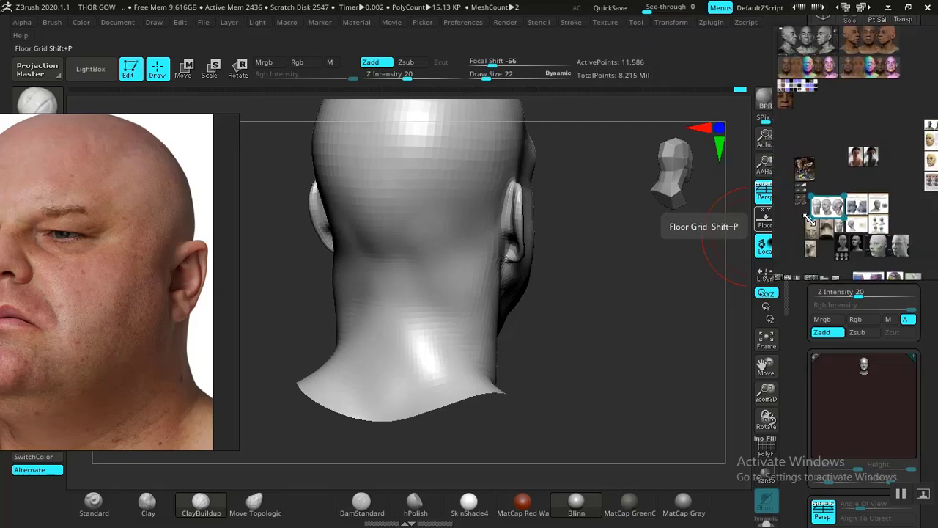
scroll(841, 212, "down", 1)
scroll(95, 237, "down", 2)
scroll(95, 237, "down", 3)
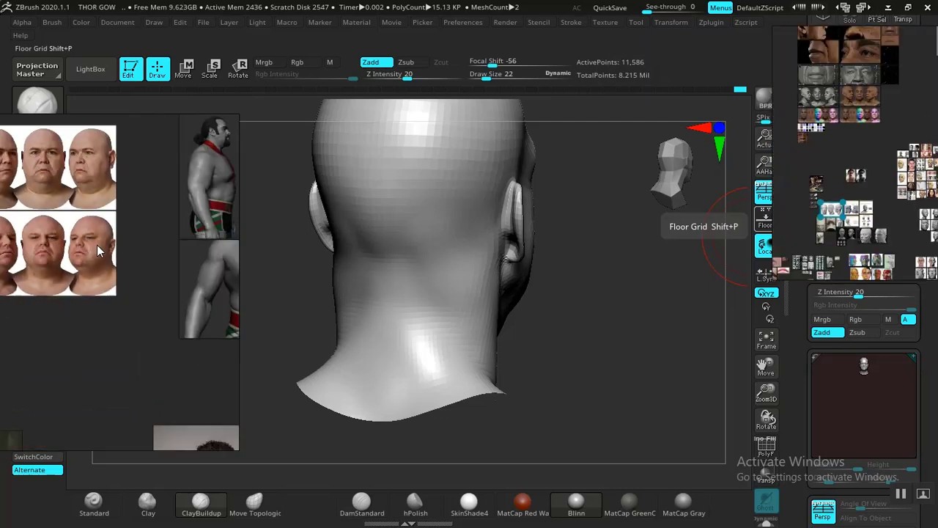
Step: Go from the bald head photos to the bearded wrestler renders and examine the figure's jaw, neck and shoulders up close
scroll(143, 209, "up", 4)
scroll(143, 209, "up", 3)
middle_click_drag(143, 209, 99, 299)
middle_click_drag(189, 254, 167, 195)
middle_click_drag(175, 269, 104, 326)
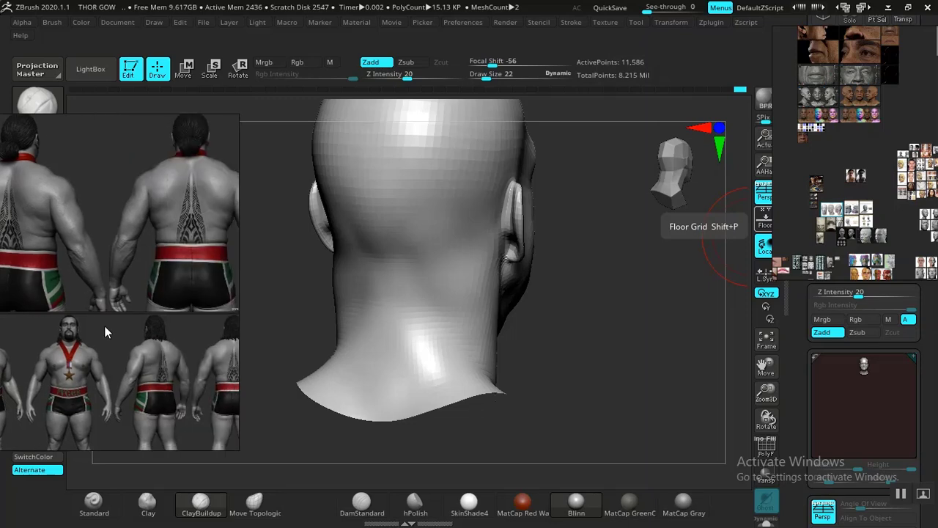
scroll(107, 258, "up", 2)
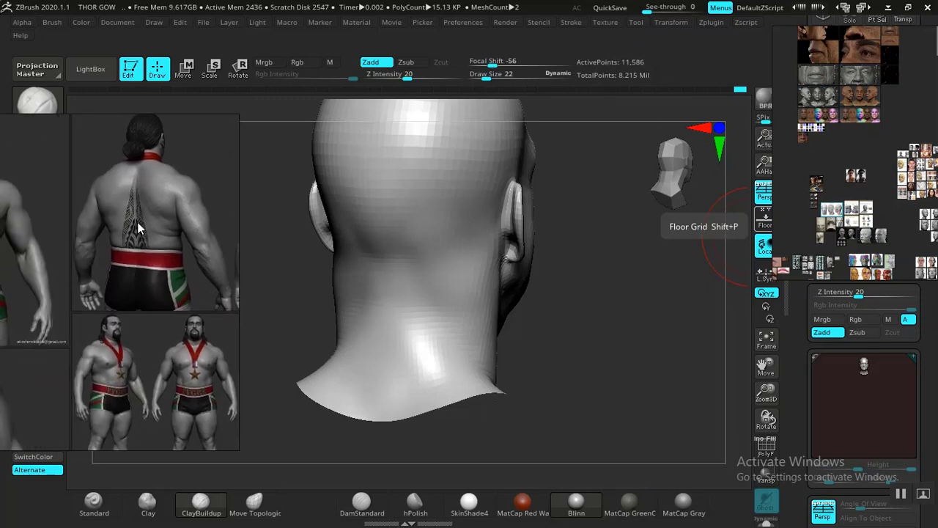
scroll(137, 349, "up", 2)
scroll(137, 343, "up", 5)
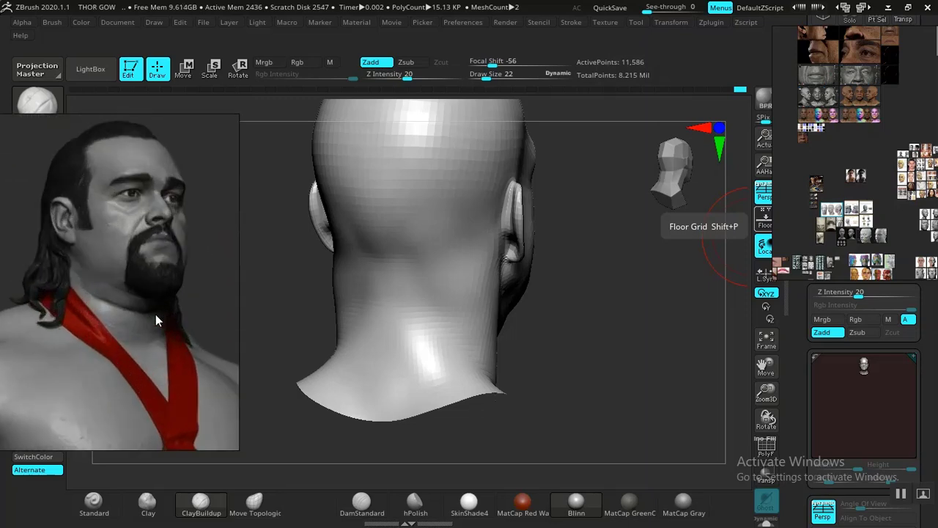
scroll(150, 329, "up", 3)
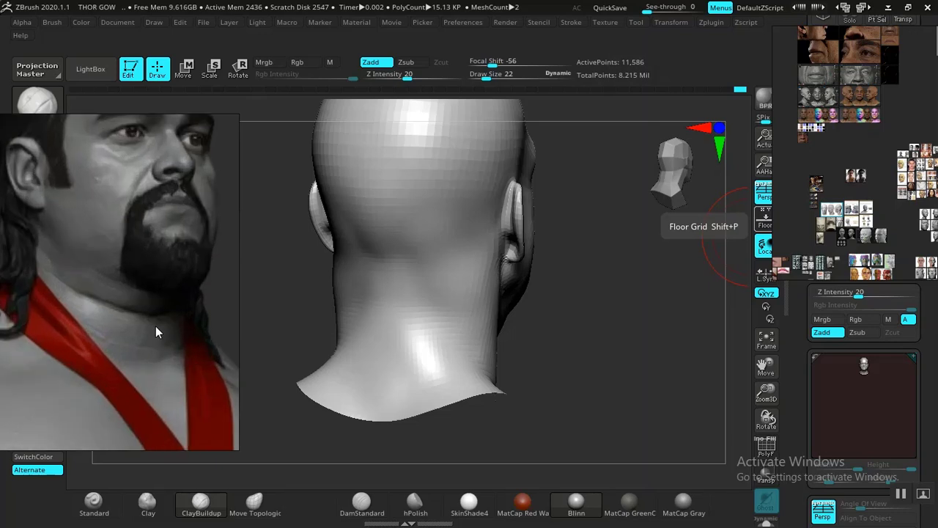
scroll(155, 332, "down", 1)
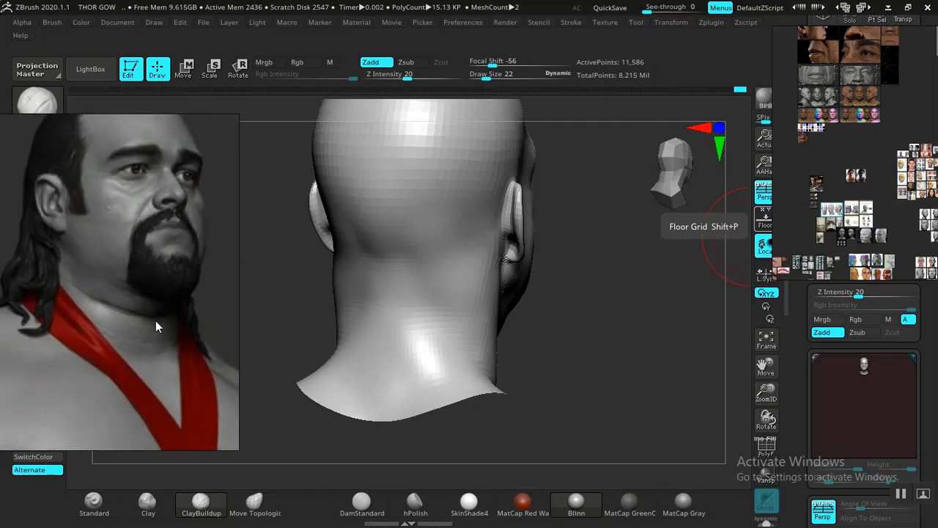
scroll(155, 321, "up", 2)
left_click_drag(155, 318, 162, 327)
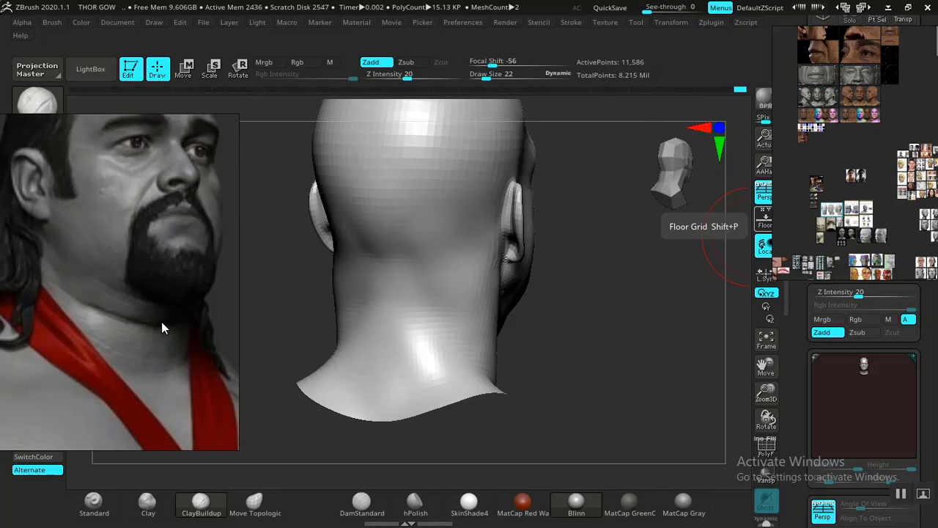
Step: Compare the head model from three-quarter and front views with the bearded wrestler renders, examining the jaw, neck and shoulders
scroll(161, 325, "down", 1)
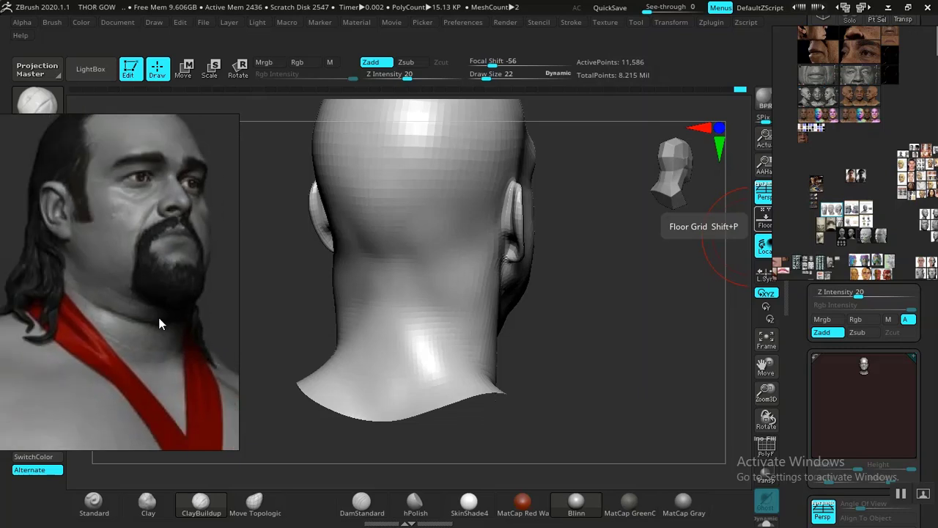
scroll(161, 324, "up", 1)
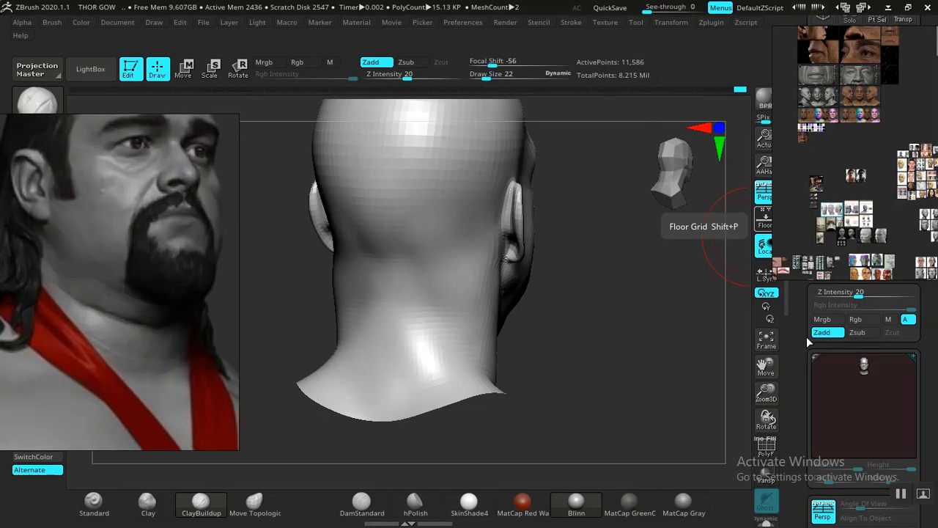
mouse_move(605, 357)
left_mouse_down()
mouse_move(571, 325)
mouse_move(517, 325)
mouse_move(562, 310)
mouse_move(659, 324)
mouse_move(633, 315)
mouse_move(531, 343)
mouse_move(585, 342)
mouse_move(591, 323)
mouse_move(592, 339)
left_mouse_up()
left_click_drag(345, 299, 529, 279)
key("shift")
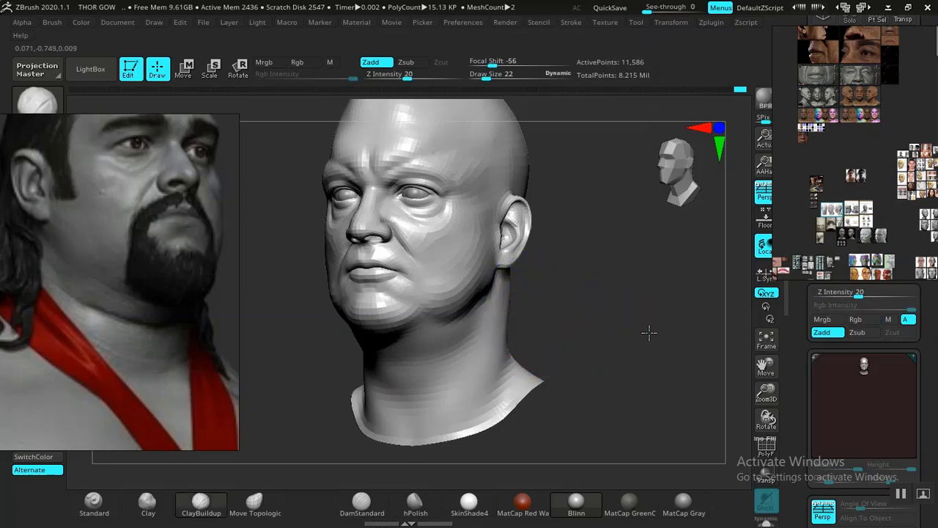
left_click_drag(650, 331, 550, 330, "shift")
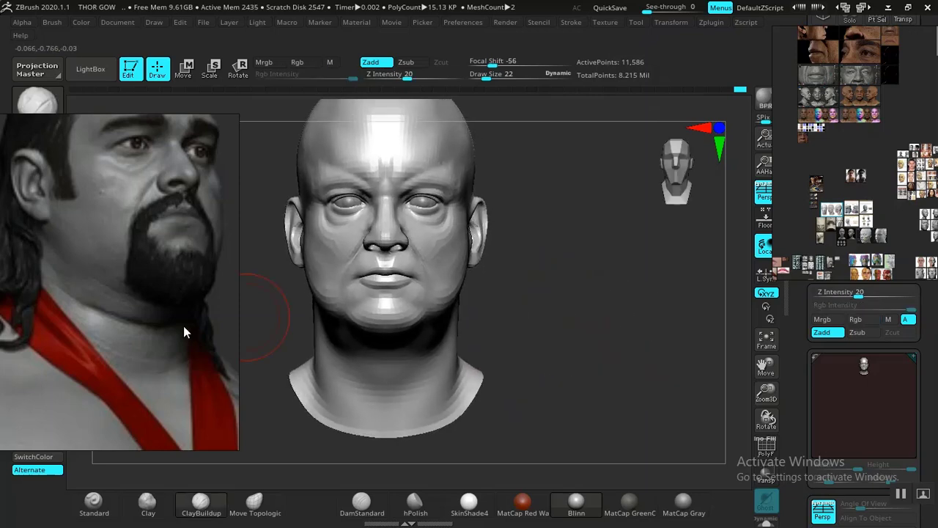
scroll(183, 325, "down", 8)
middle_click_drag(85, 299, 140, 317)
scroll(143, 293, "up", 8)
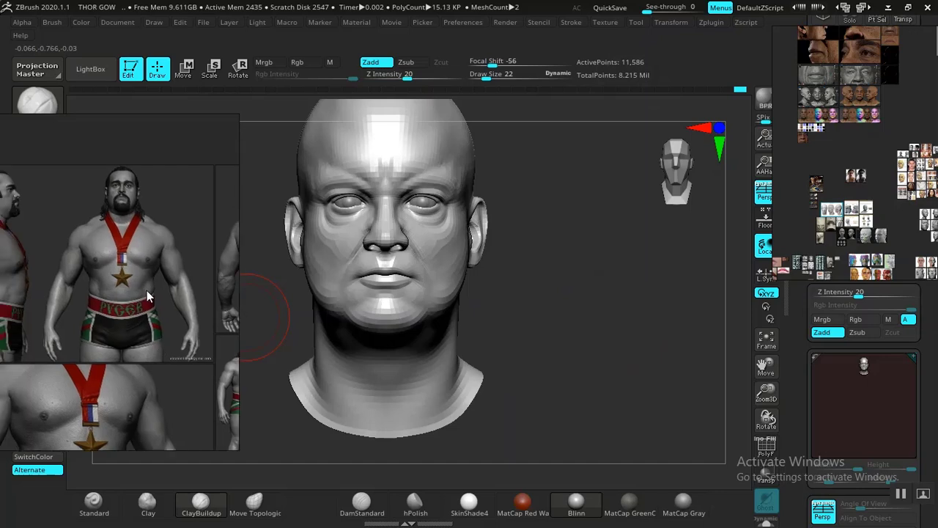
scroll(144, 285, "up", 3)
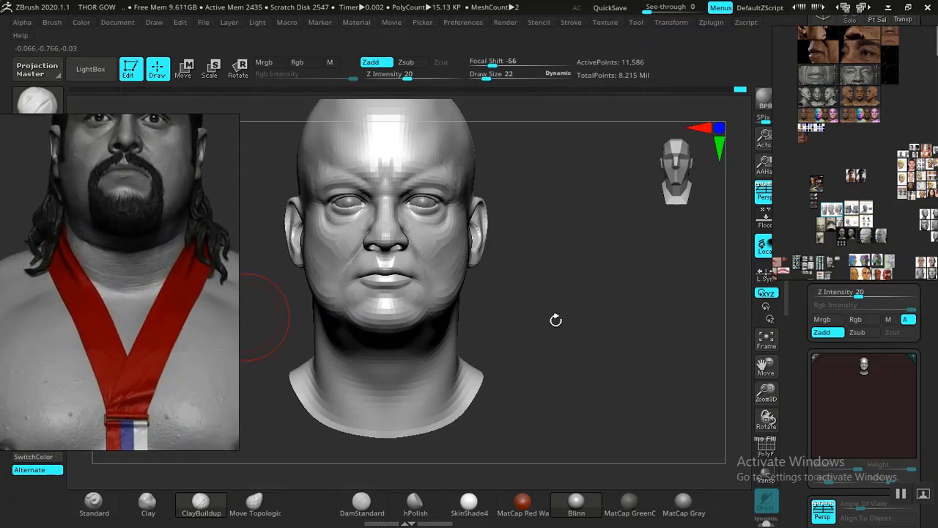
Step: Build up the side of the neck below and behind the ear with ClayBuildup at draw size 39, and smooth it
mouse_move(556, 321)
left_mouse_down()
mouse_move(535, 324)
mouse_move(544, 298)
left_mouse_up()
key("space")
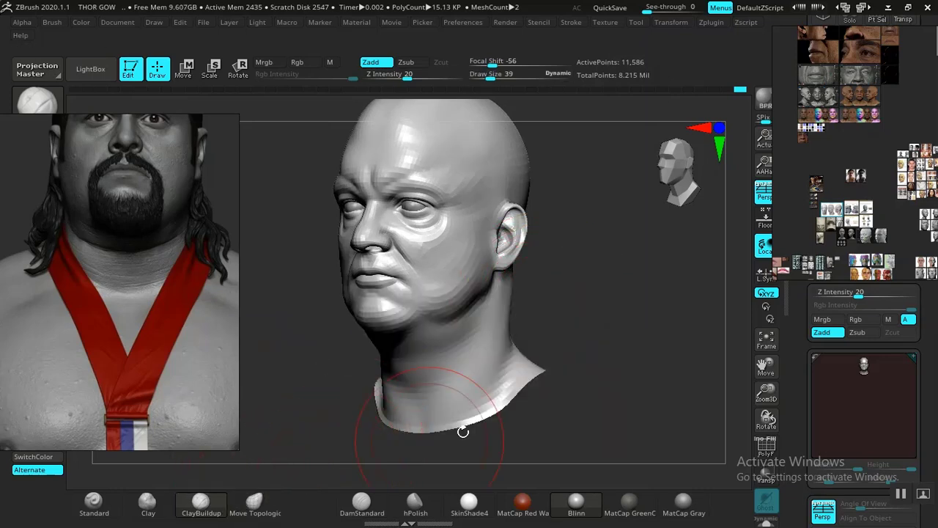
mouse_move(607, 379)
left_mouse_down()
mouse_move(555, 341)
mouse_move(559, 356)
mouse_move(584, 296)
mouse_move(538, 345)
left_mouse_up()
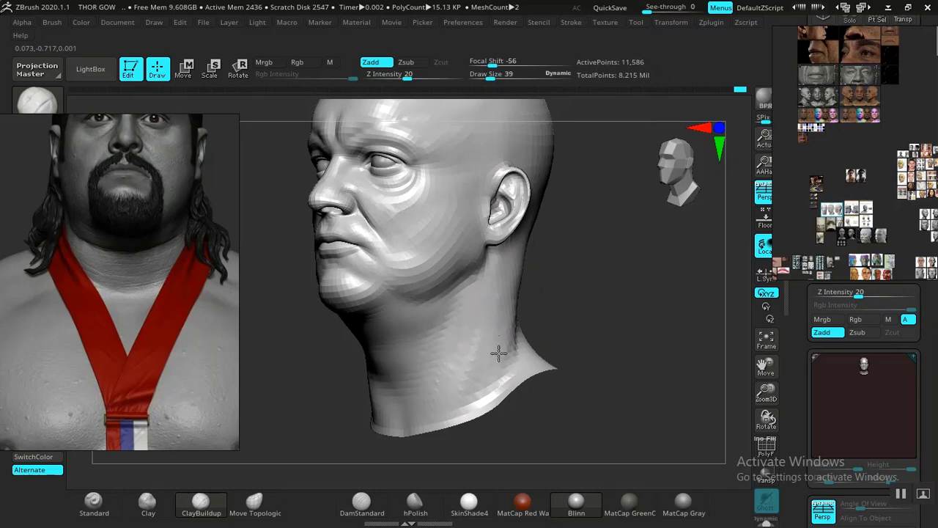
left_click_drag(499, 354, 467, 351, "shift")
mouse_move(593, 338)
left_mouse_down()
mouse_move(633, 330)
mouse_move(639, 369)
mouse_move(611, 359)
mouse_move(591, 329)
mouse_move(658, 360)
mouse_move(628, 404)
mouse_move(626, 392)
mouse_move(589, 384)
mouse_move(604, 364)
mouse_move(545, 363)
mouse_move(498, 386)
left_mouse_up()
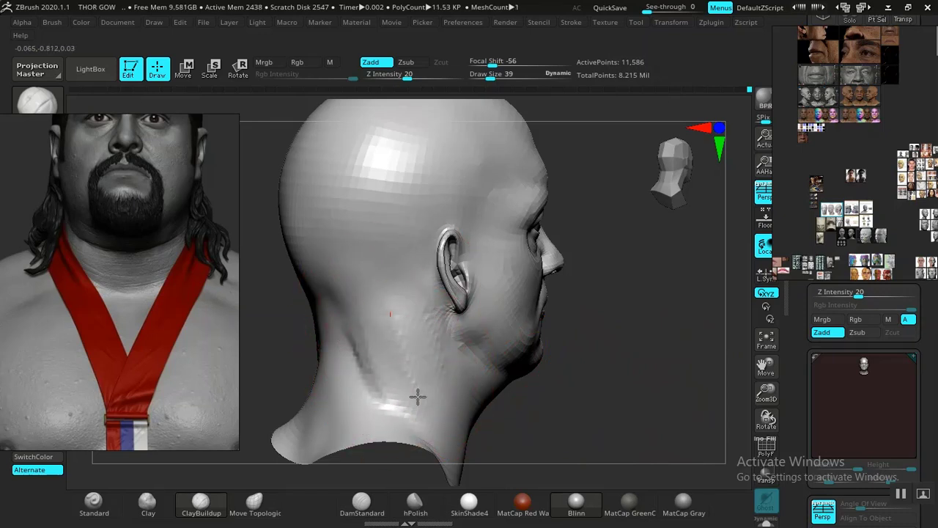
mouse_move(473, 461)
left_mouse_down()
mouse_move(547, 442)
mouse_move(424, 408)
left_mouse_up()
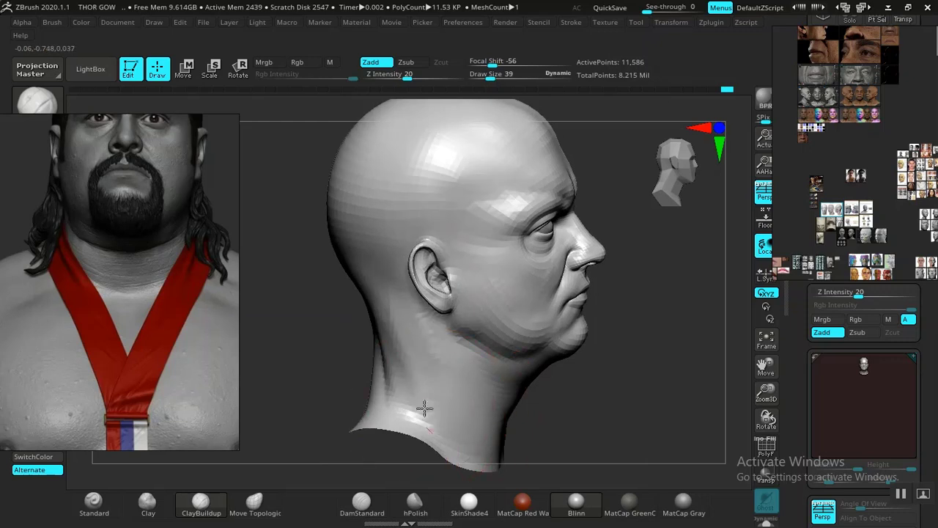
left_click_drag(484, 421, 409, 367, "shift")
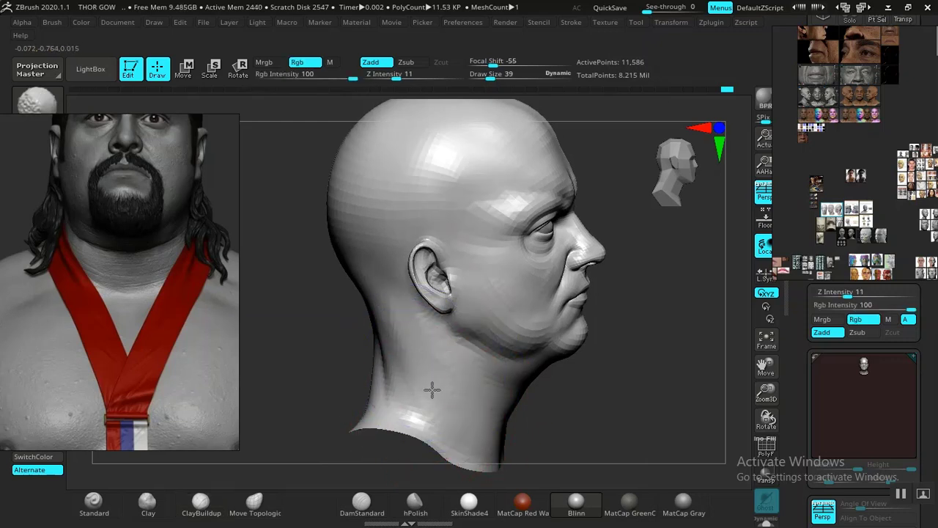
Step: Build up the base of the skull and horizontal folds across the nape with ClayBuildup at draw size 39
mouse_move(631, 377)
left_mouse_down("shift")
mouse_move(621, 356)
mouse_move(641, 354)
mouse_move(604, 371)
mouse_move(579, 356)
mouse_move(614, 357)
mouse_move(609, 352)
mouse_move(474, 310)
left_mouse_up("shift")
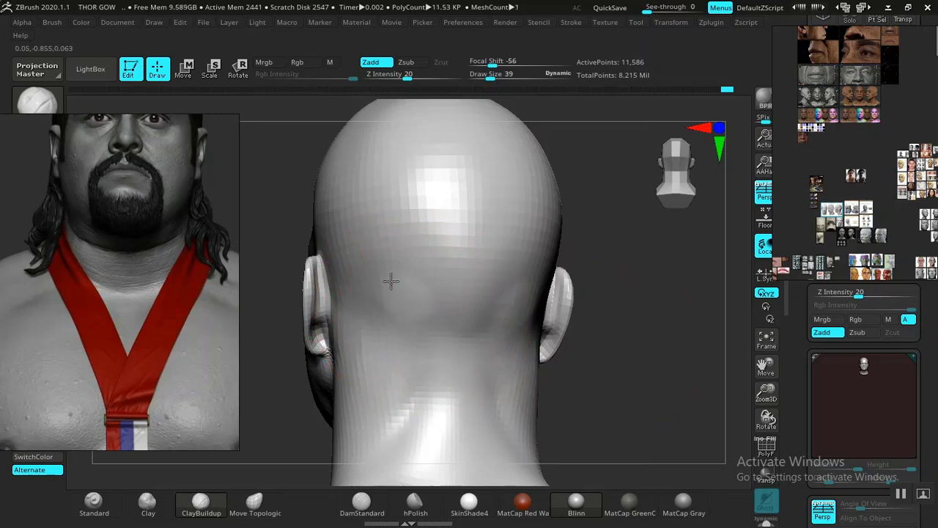
left_click_drag(423, 302, 444, 318)
mouse_move(598, 374)
left_mouse_down()
mouse_move(608, 378)
mouse_move(342, 279)
left_mouse_up()
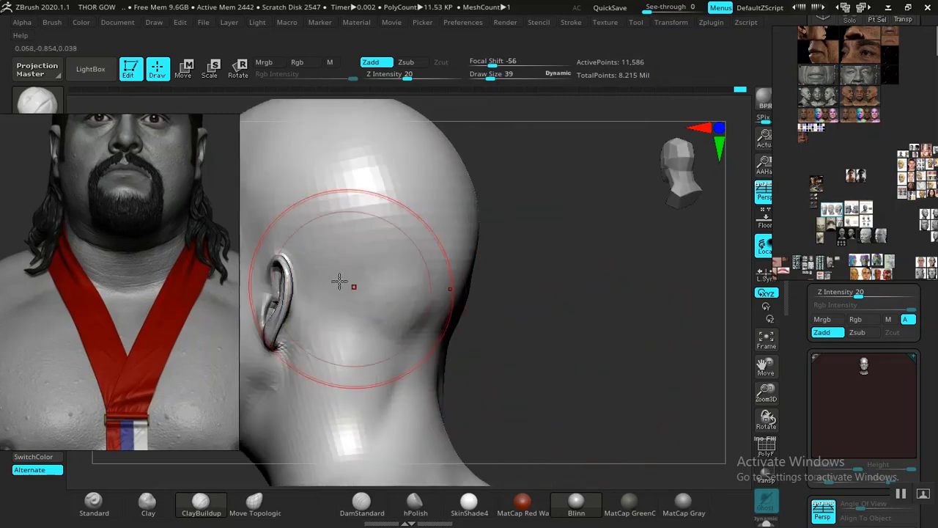
left_click_drag(564, 374, 595, 387)
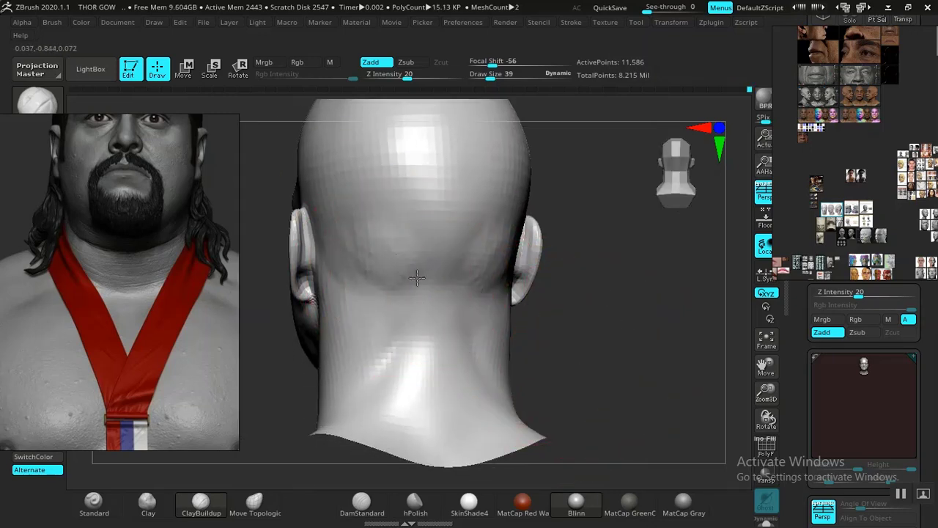
left_click_drag(417, 277, 420, 270)
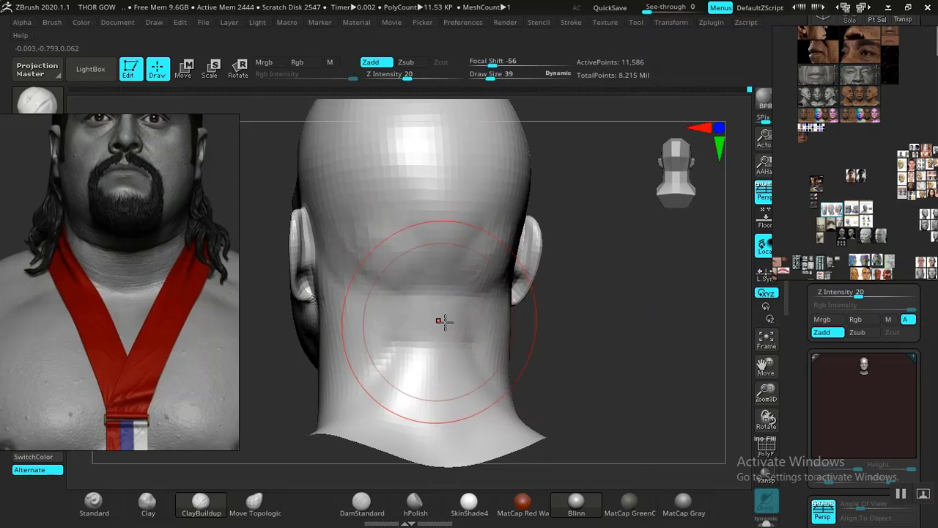
left_click_drag(413, 320, 356, 302)
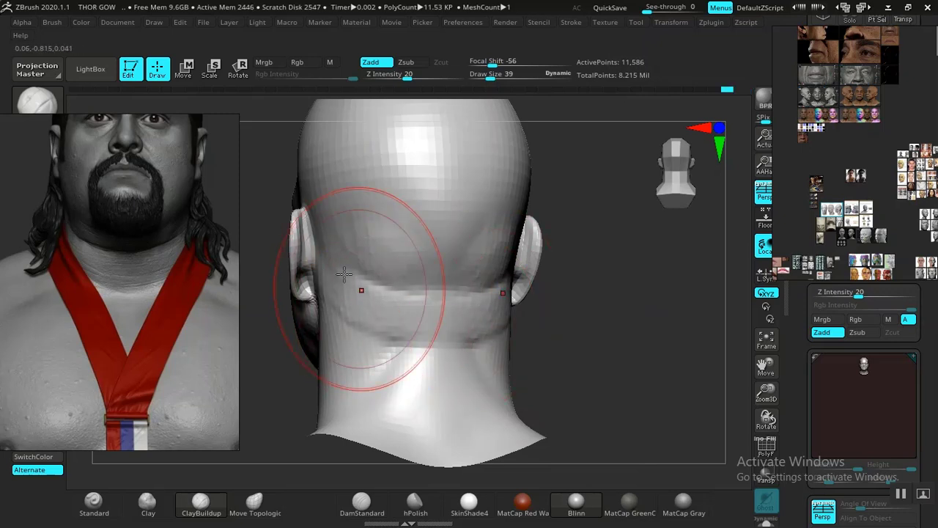
left_click_drag(338, 279, 450, 286)
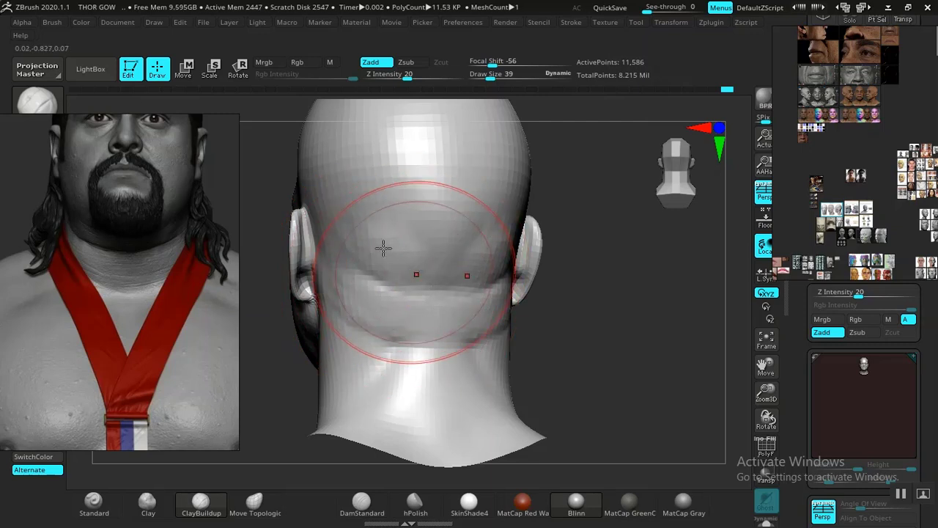
left_click_drag(384, 248, 392, 258)
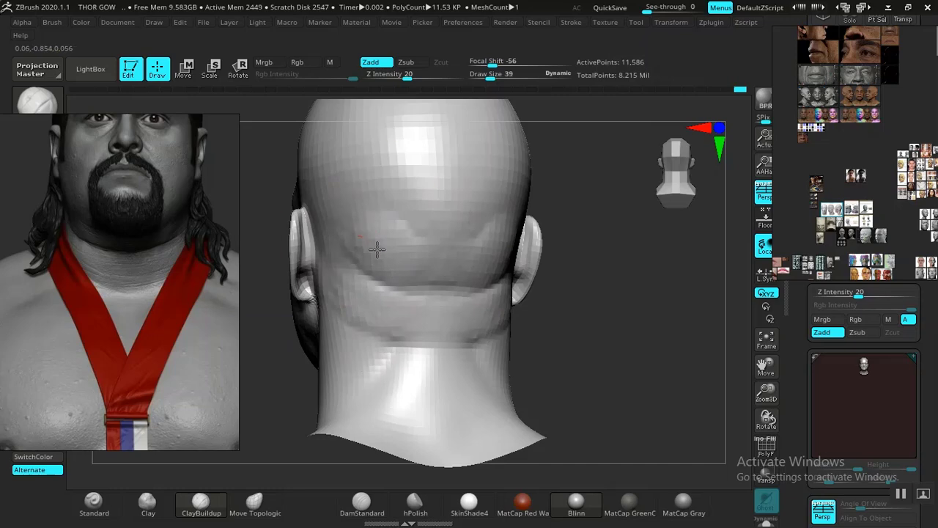
Step: Set the draw size to 20 and smooth the ridges at the skull base and across the nape
mouse_move(420, 267)
right_mouse_down()
mouse_move(620, 336)
mouse_move(561, 331)
mouse_move(578, 331)
mouse_move(591, 380)
mouse_move(454, 366)
right_mouse_up()
key("space")
left_click_drag(506, 317, 495, 317)
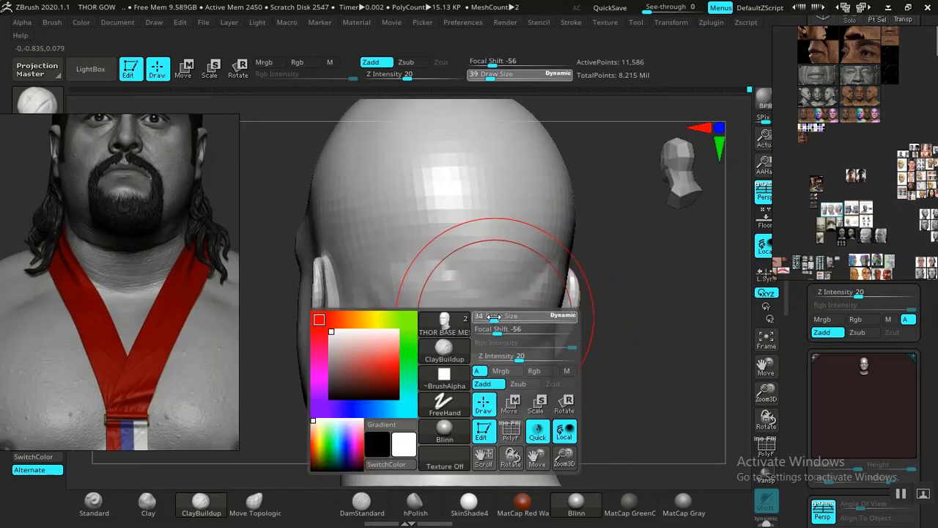
right_click_drag(560, 370, 555, 339)
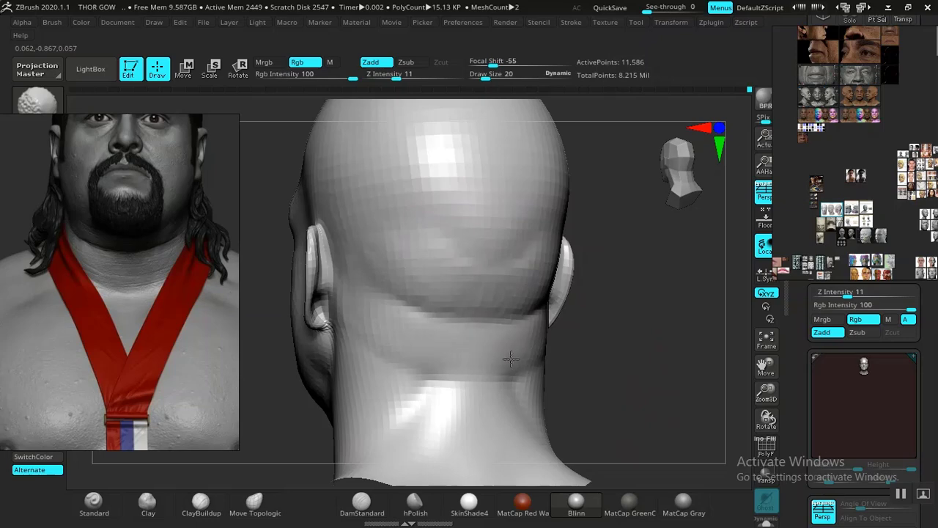
right_click_drag(549, 350, 470, 282)
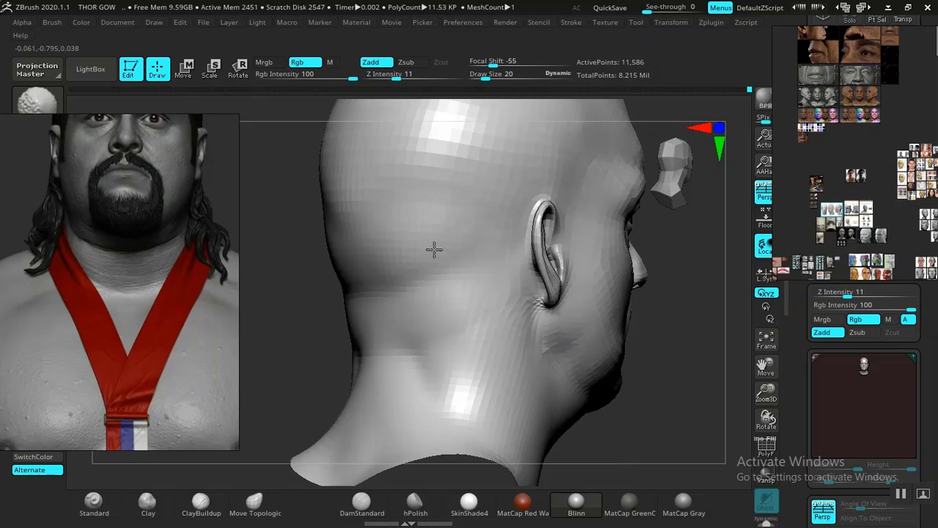
Step: Reselect the ClayBuildup brush, frame the whole head and look over the reference board from the wrestler renders to the heavy-set bald heads
key("b")
key("c")
key("b")
mouse_move(517, 315)
right_mouse_down()
mouse_move(662, 403)
mouse_move(683, 403)
mouse_move(623, 367)
mouse_move(643, 364)
right_mouse_up()
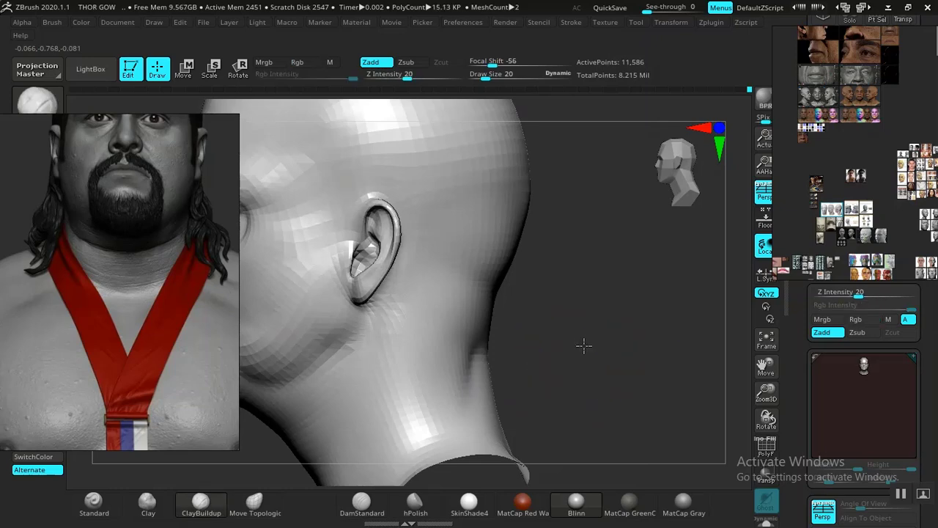
key("f")
scroll(182, 310, "down", 6)
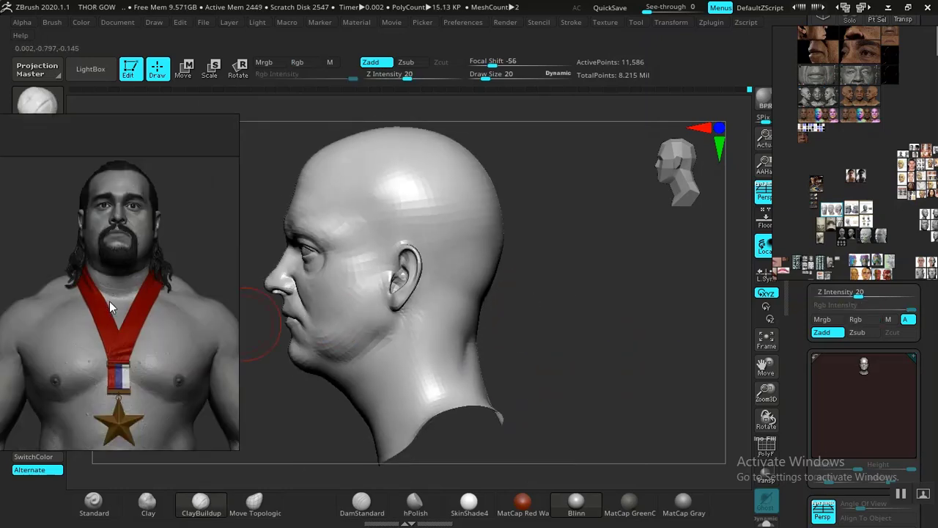
scroll(132, 352, "up", 5)
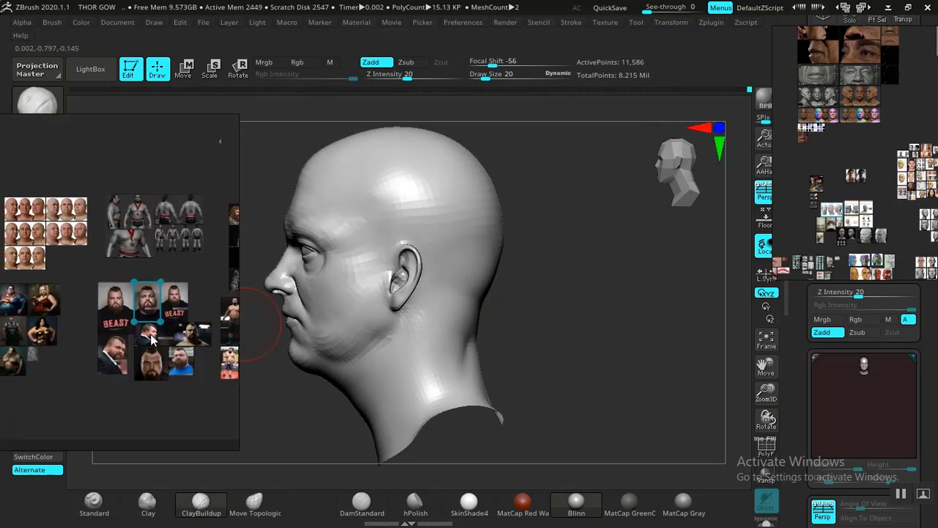
middle_click_drag(84, 243, 130, 297)
scroll(126, 271, "up", 4)
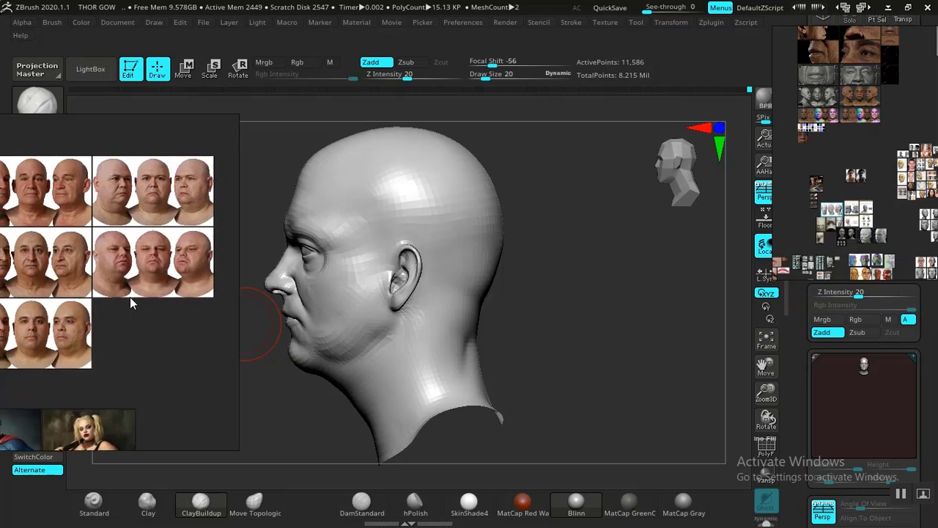
scroll(130, 297, "down", 1)
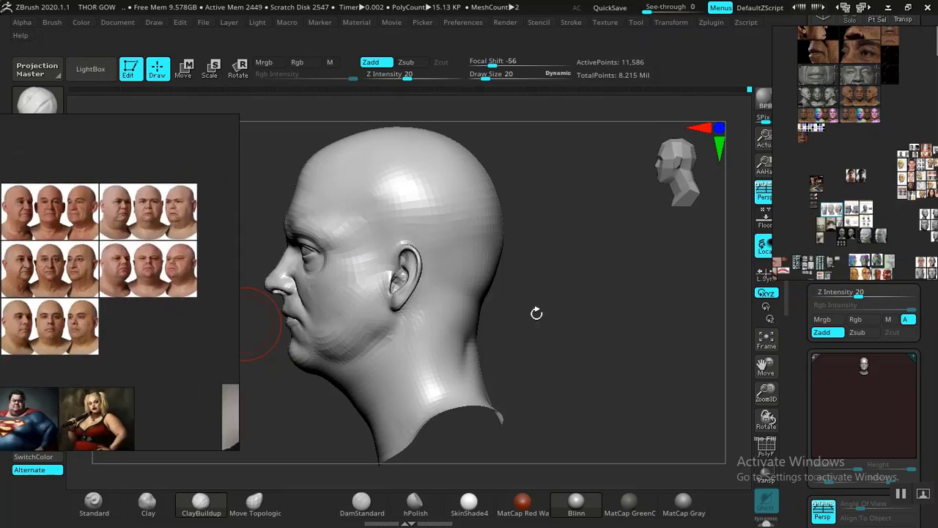
Step: Sculpt the back and side of the neck behind the ear with ClayBuildup at draw size 20, and smooth it
left_click_drag(537, 313, 540, 352)
mouse_move(565, 303)
left_mouse_down()
mouse_move(545, 341)
mouse_move(413, 391)
left_mouse_up()
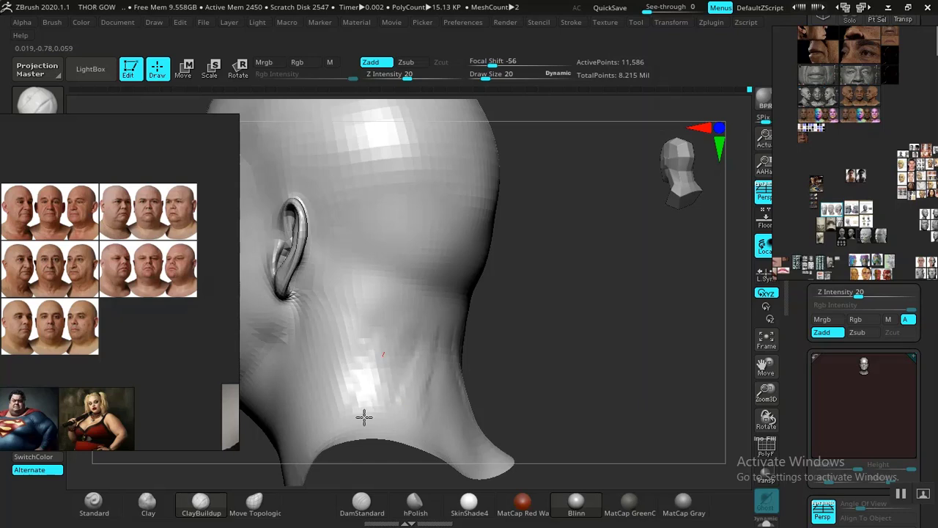
left_click_drag(434, 411, 416, 369, "shift")
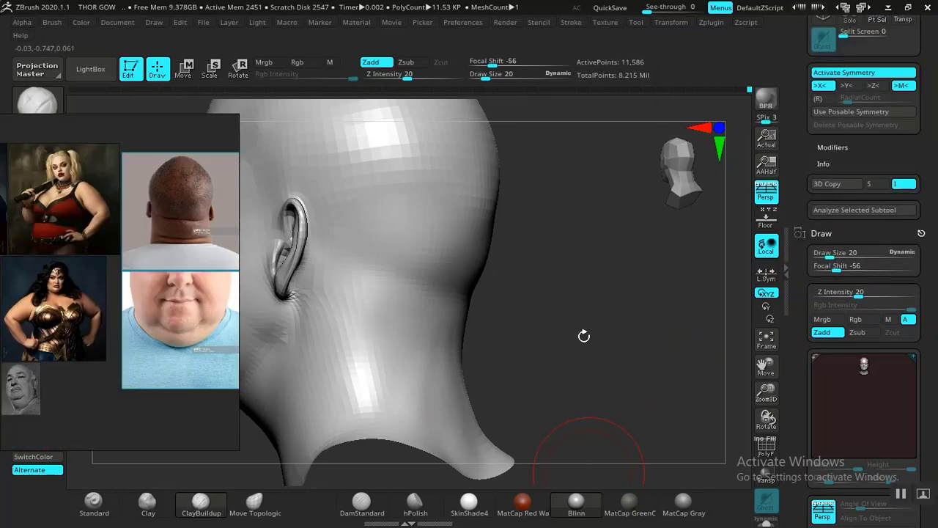
Step: Build up horizontal skin rolls across the nape with ClayBuildup at draw size 22, following the rear-view bald head photo
left_click_drag(585, 336, 547, 335)
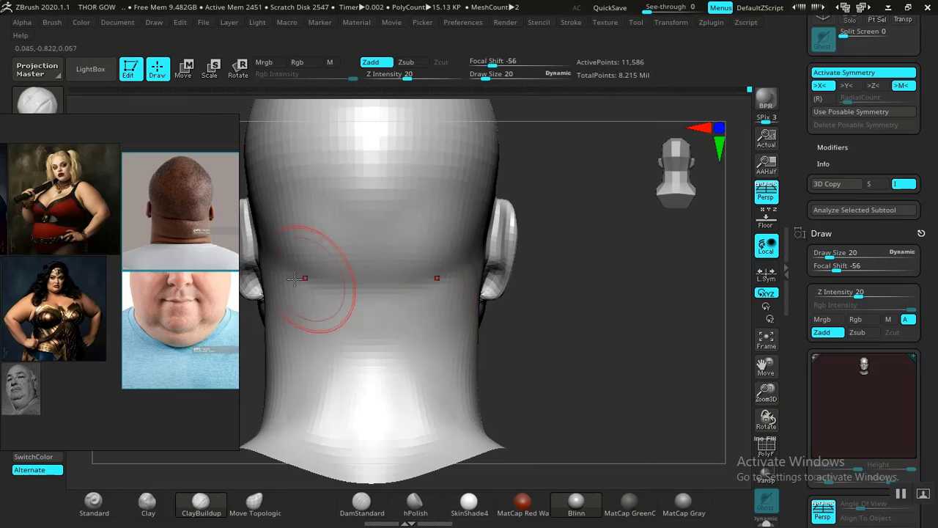
scroll(193, 266, "up", 6)
scroll(141, 343, "up", 1)
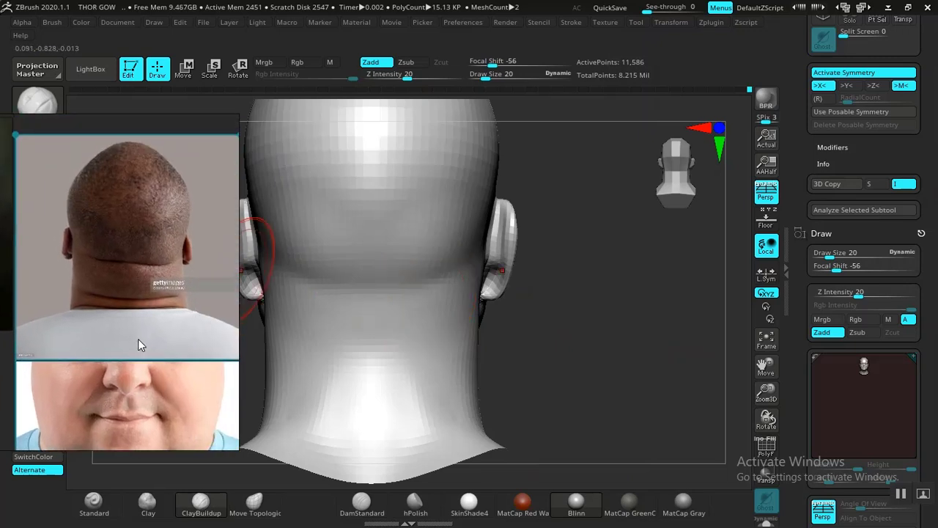
left_click_drag(594, 337, 573, 331)
left_click_drag(550, 368, 622, 373, "alt")
key("space")
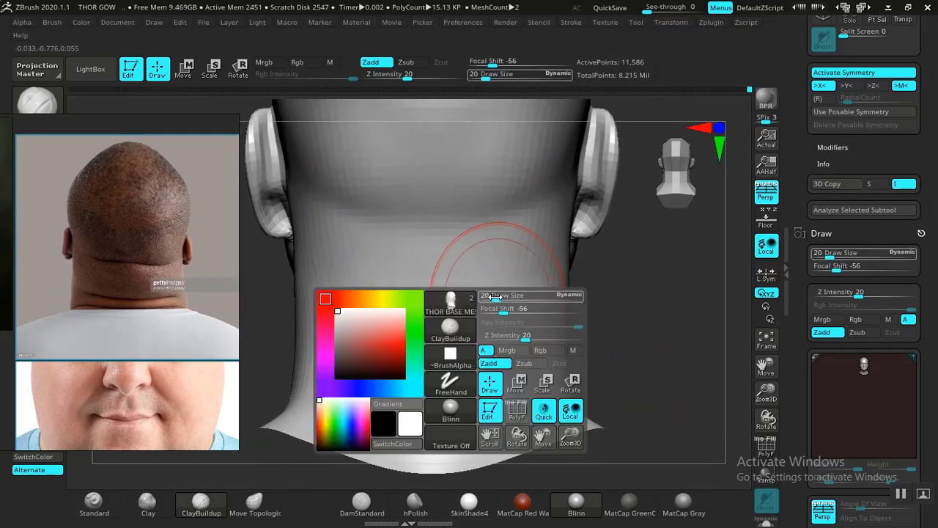
left_click(496, 296)
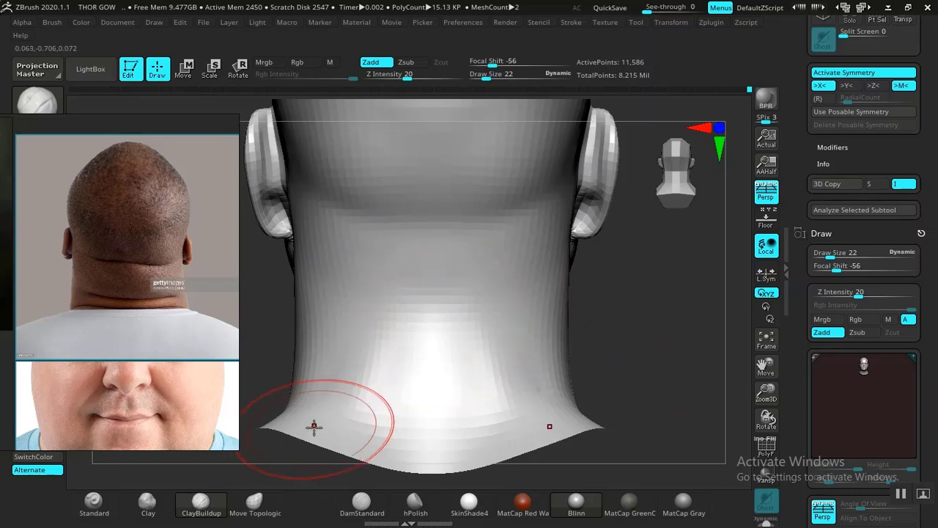
mouse_move(508, 294)
left_mouse_down()
mouse_move(435, 278)
mouse_move(329, 276)
mouse_move(419, 293)
mouse_move(316, 338)
mouse_move(433, 371)
mouse_move(372, 360)
mouse_move(324, 331)
mouse_move(341, 278)
left_mouse_up()
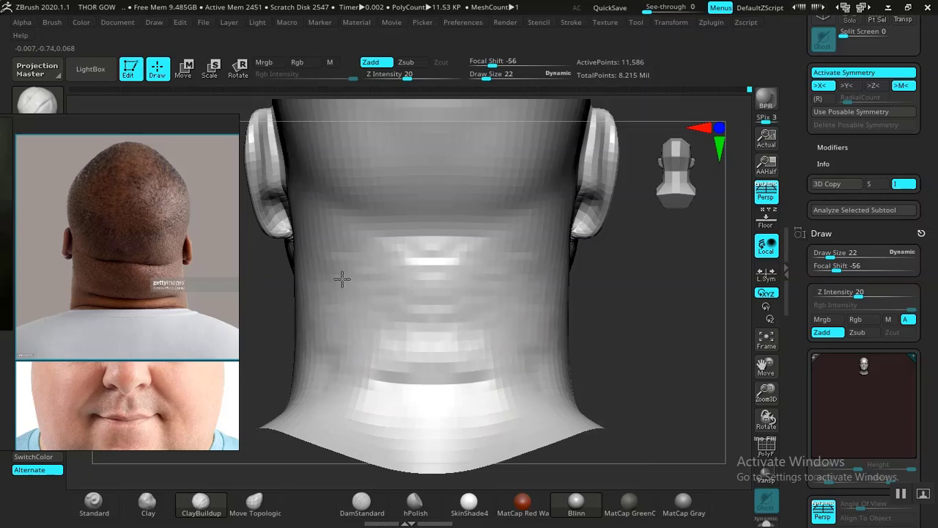
Step: Smooth the skin rolls across the middle and lower nape at draw size 22
mouse_move(672, 281)
left_mouse_down()
mouse_move(698, 286)
mouse_move(556, 306)
left_mouse_up()
left_click_drag(616, 313, 624, 340, "alt")
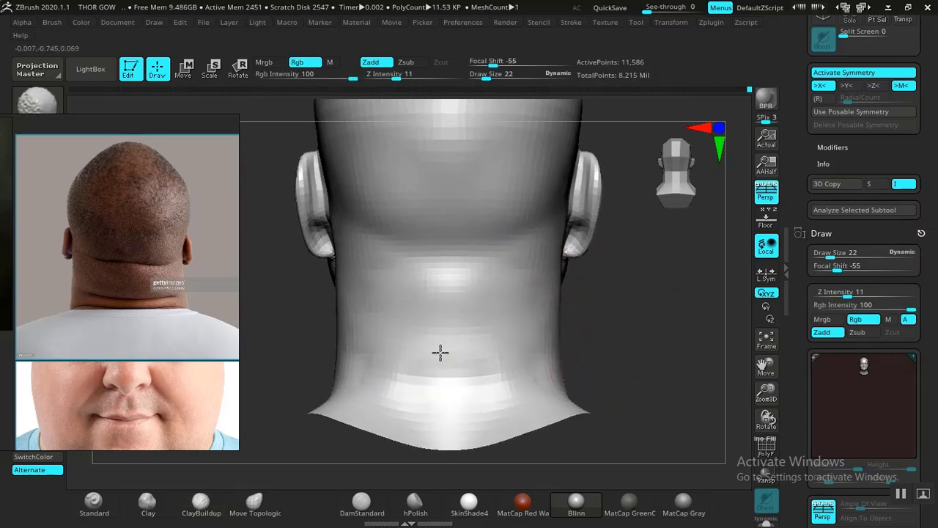
left_click_drag(353, 357, 484, 344, "shift")
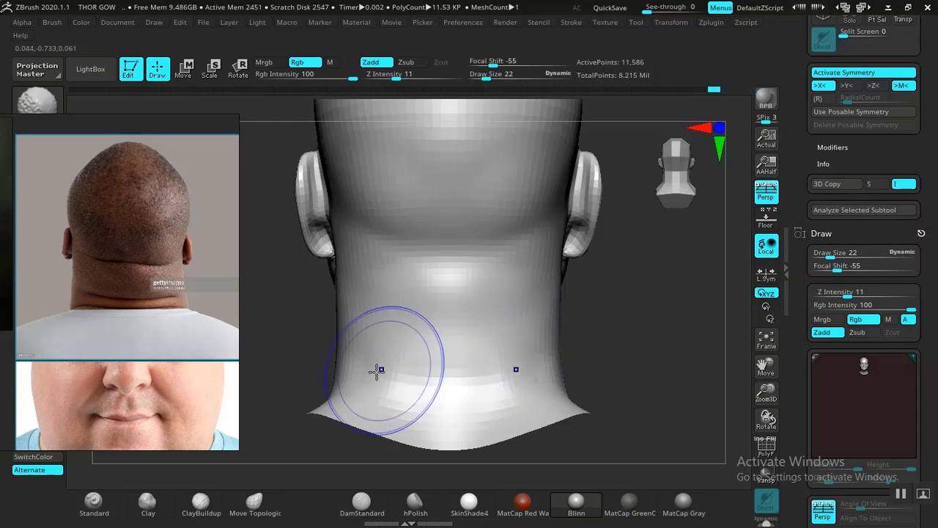
Step: Try to build up a horizontal roll across the upper nape with the Clay brush at draw size 26
left_click(146, 512)
key("space")
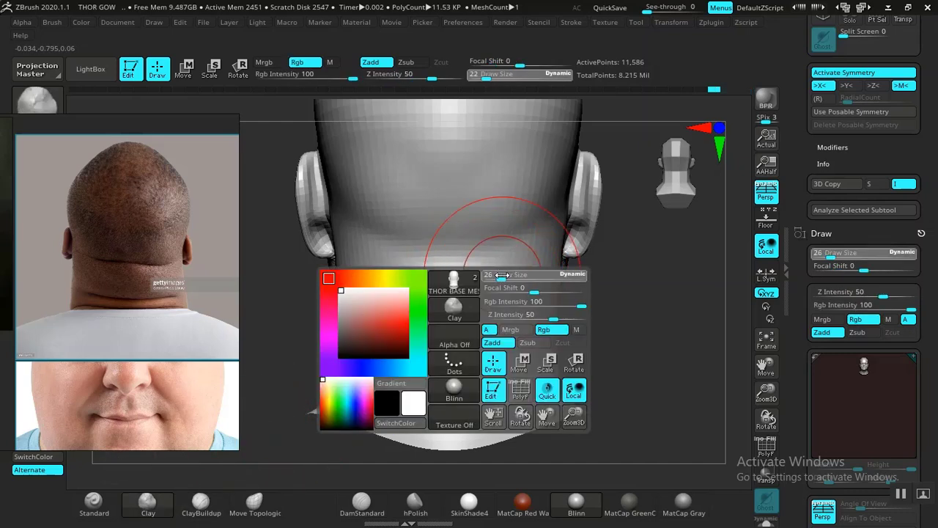
left_click_drag(537, 281, 525, 291)
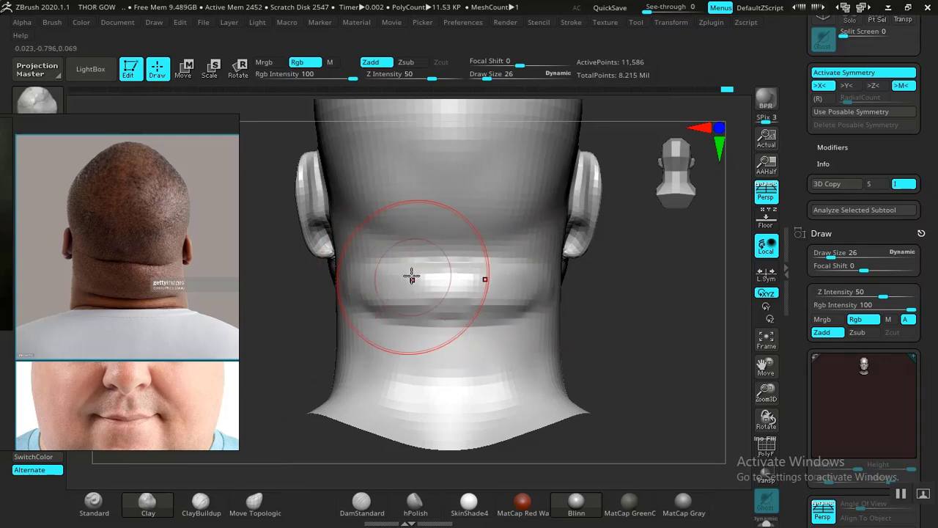
mouse_move(626, 292)
right_mouse_down()
mouse_move(638, 291)
mouse_move(570, 305)
mouse_move(570, 331)
mouse_move(480, 234)
mouse_move(574, 325)
mouse_move(508, 324)
right_mouse_up()
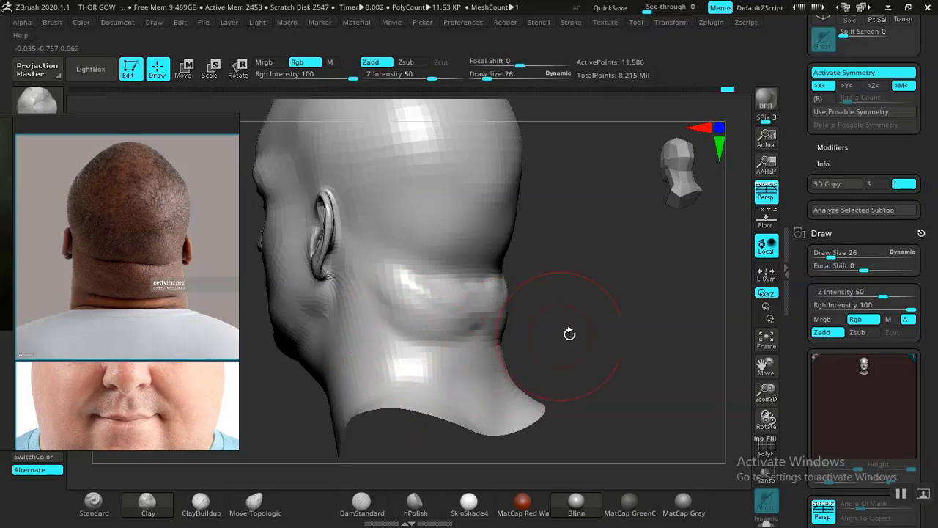
mouse_move(570, 334)
right_mouse_down()
mouse_move(587, 322)
mouse_move(441, 339)
right_mouse_up()
key("ctrl")
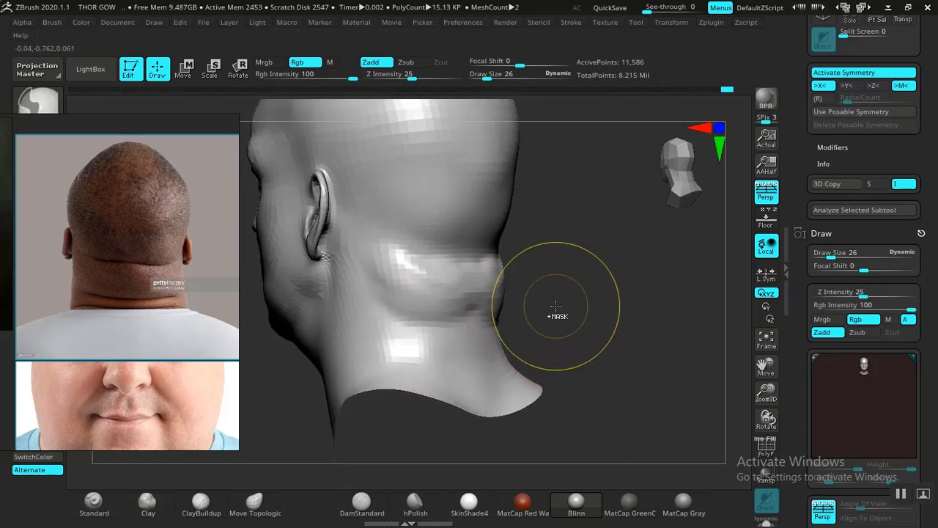
Step: Undo the Clay strokes across the nape
key("ctrl+z")
key("ctrl+z")
key("ctrl+z")
key("ctrl+z")
key("ctrl+z")
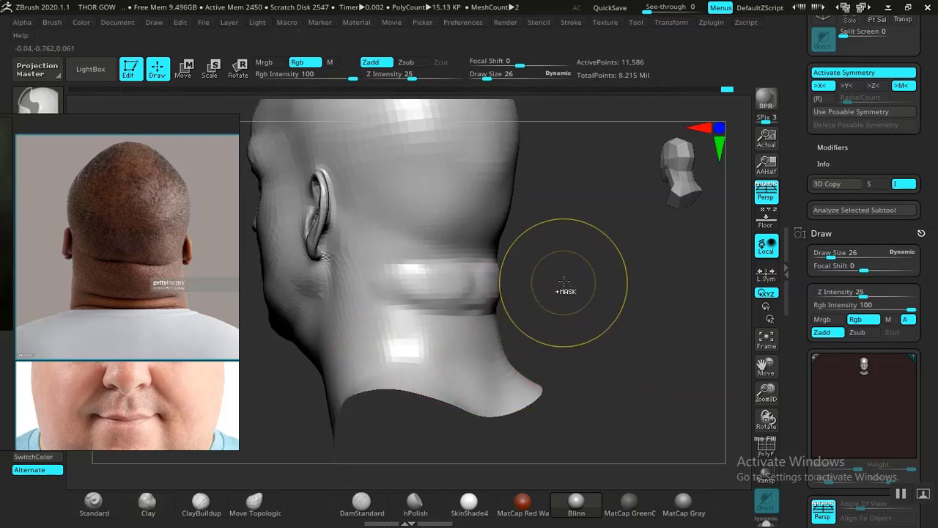
key("ctrl+z")
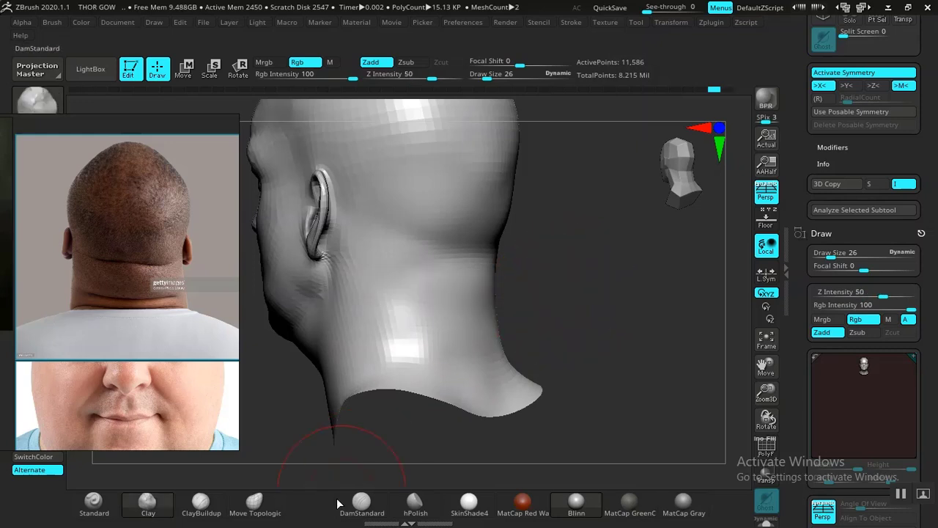
Step: Carve horizontal creases across the upper and lower nape with DamStandard at draw size 26, following the rear-view bald head photo
left_click(369, 508)
mouse_move(580, 288)
left_mouse_down()
mouse_move(577, 306)
mouse_move(564, 308)
left_mouse_up()
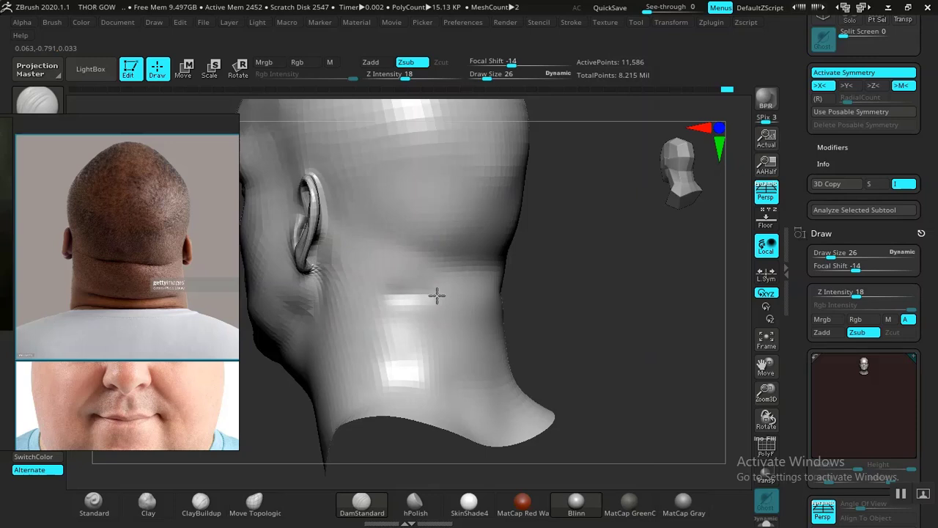
left_click_drag(603, 308, 578, 315)
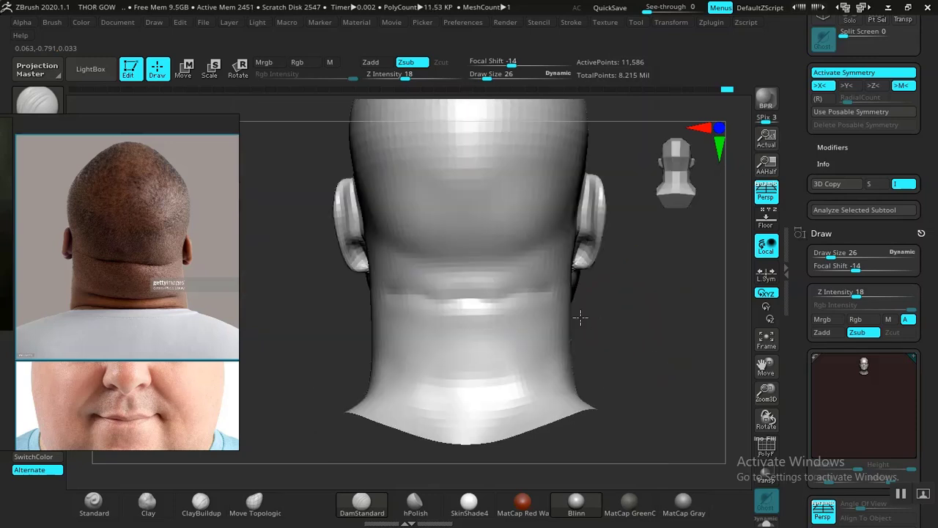
key("ctrl")
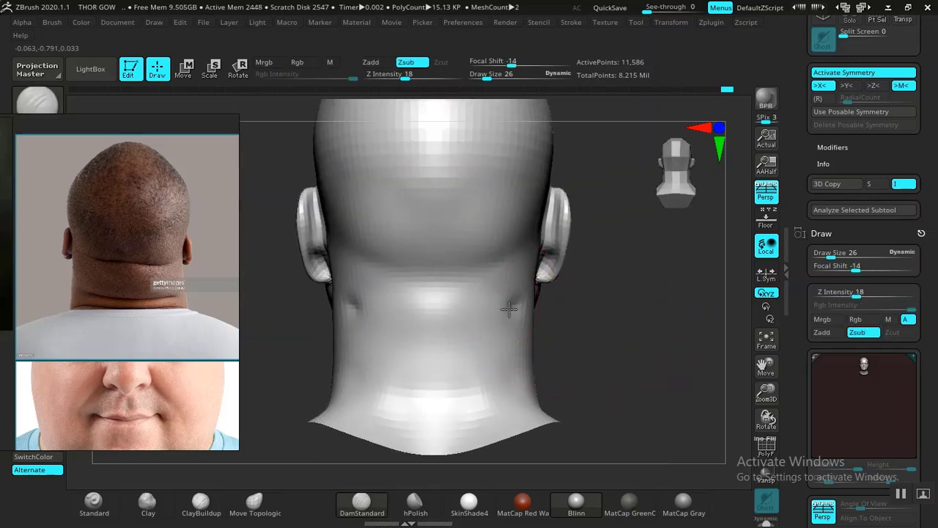
left_click_drag(617, 344, 564, 381)
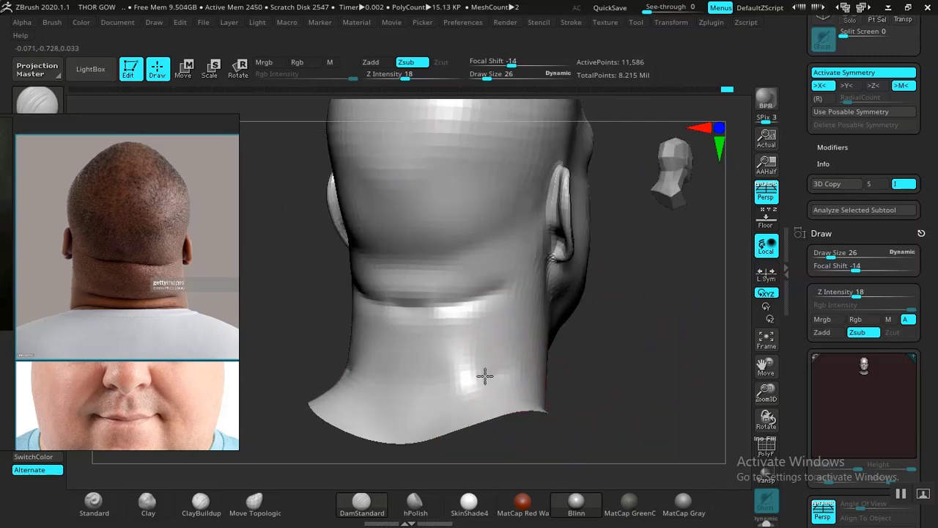
mouse_move(613, 345)
left_mouse_down()
mouse_move(664, 333)
mouse_move(629, 337)
mouse_move(633, 318)
mouse_move(580, 315)
left_mouse_up()
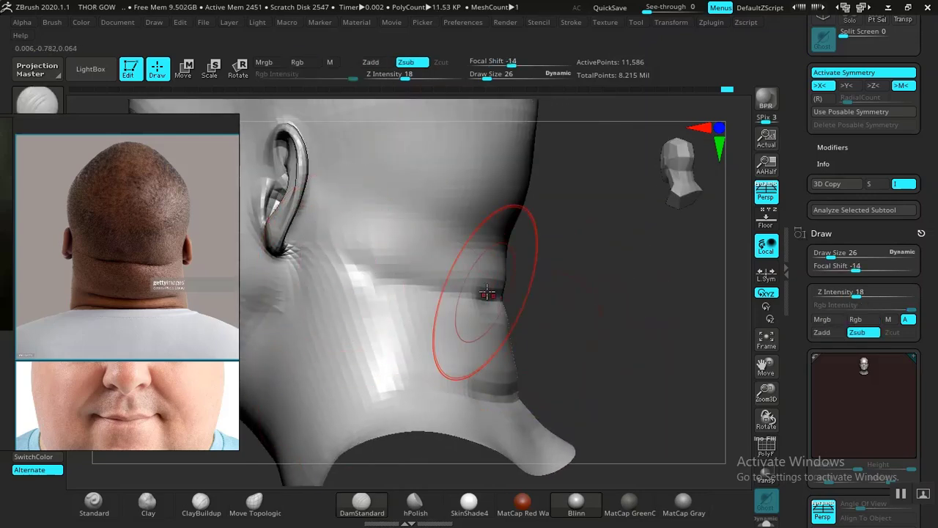
Step: Build up the skin roll above the upper nape crease with ClayBuildup at draw size 26
left_click_drag(594, 308, 273, 382)
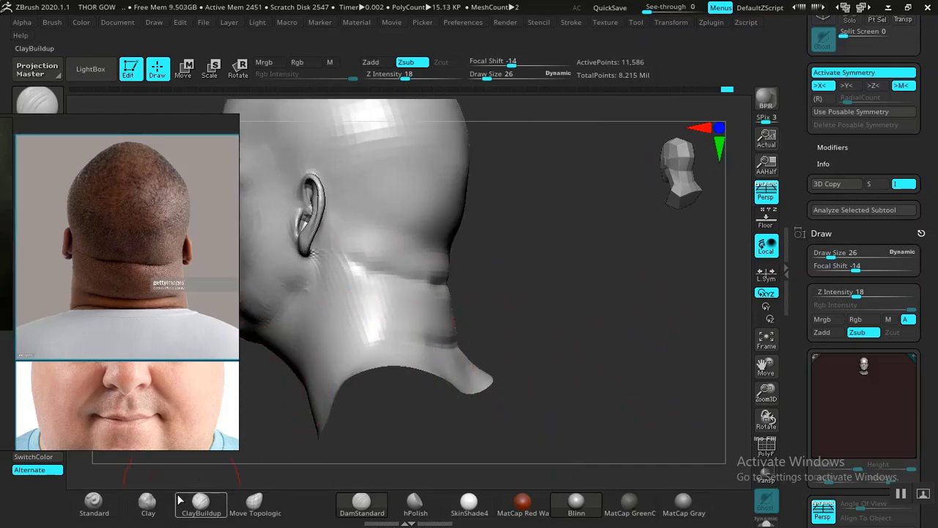
left_click(203, 501)
left_click_drag(541, 229, 538, 333, "alt")
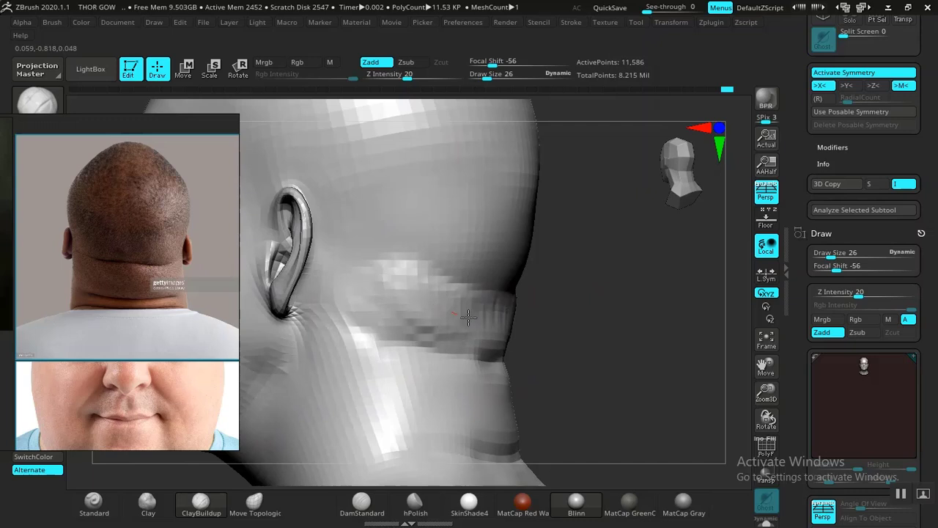
mouse_move(581, 331)
left_mouse_down("alt")
mouse_move(555, 283)
mouse_move(586, 341)
left_mouse_up("alt")
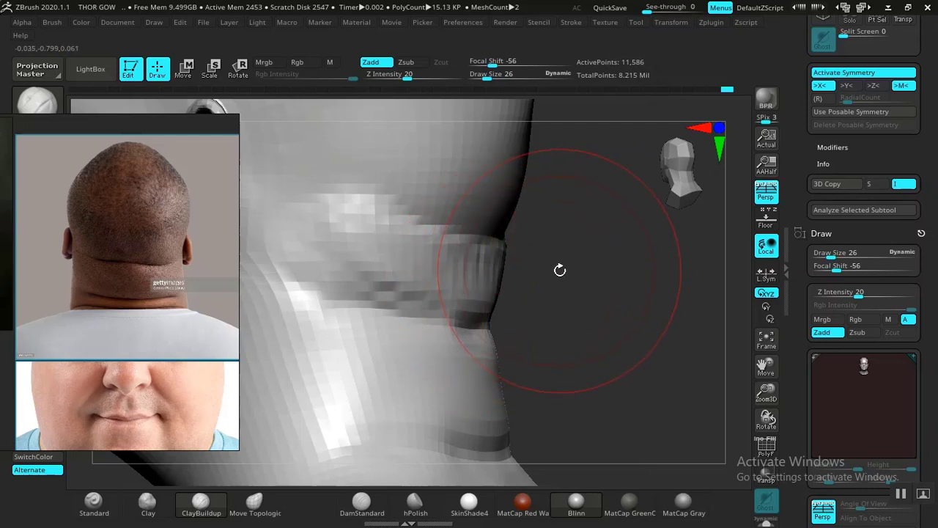
left_click_drag(595, 281, 487, 321, "alt")
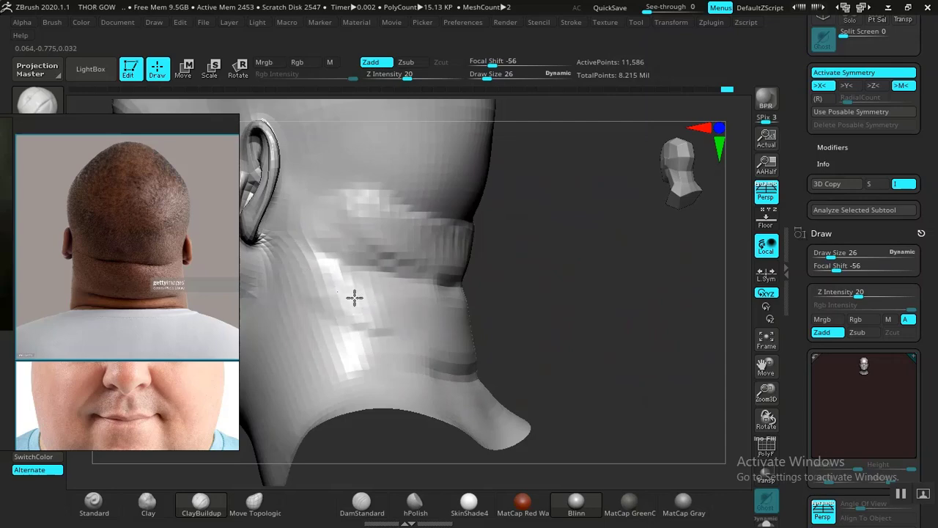
Step: Thicken the lower neck roll between the two creases and toward the side of the neck with ClayBuildup at draw size 39
key("space")
left_click_drag(475, 285, 478, 286)
left_click_drag(435, 310, 443, 313)
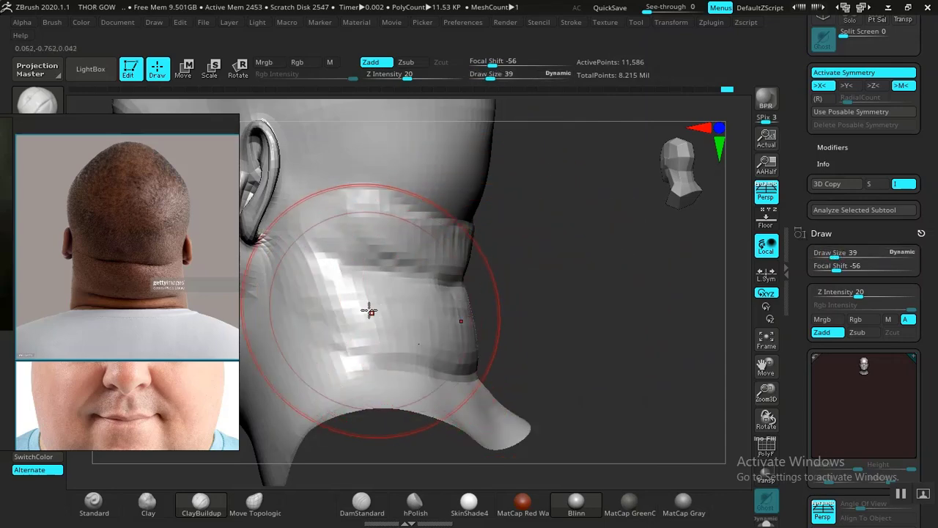
left_click_drag(348, 305, 433, 330)
left_click_drag(350, 295, 422, 327)
Step: Add volume to the upper nape roll toward the area behind the ear with ClayBuildup at draw size 39
left_click_drag(625, 295, 579, 292)
mouse_move(635, 322)
left_mouse_down("alt")
mouse_move(565, 324)
mouse_move(591, 315)
mouse_move(444, 249)
mouse_move(450, 234)
mouse_move(316, 253)
left_mouse_up("alt")
key("space")
left_click_drag(404, 249, 451, 221)
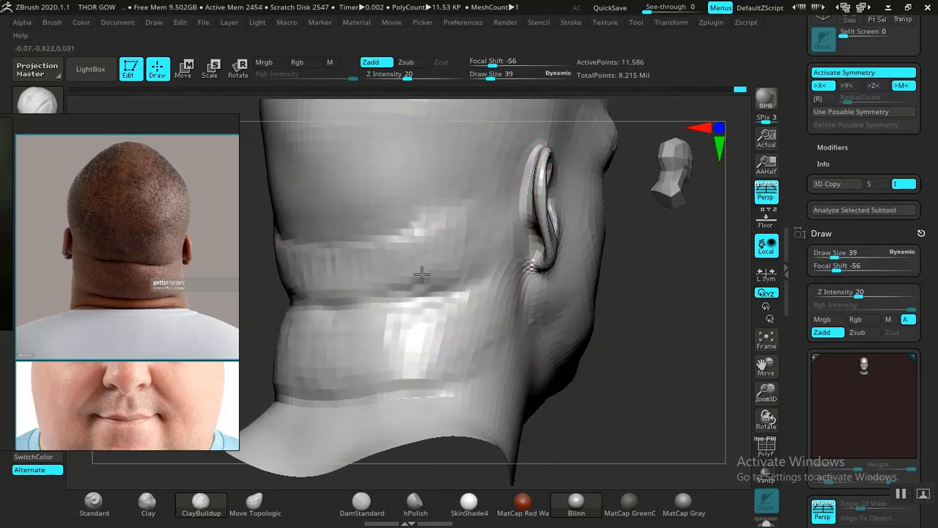
left_click_drag(394, 256, 372, 258)
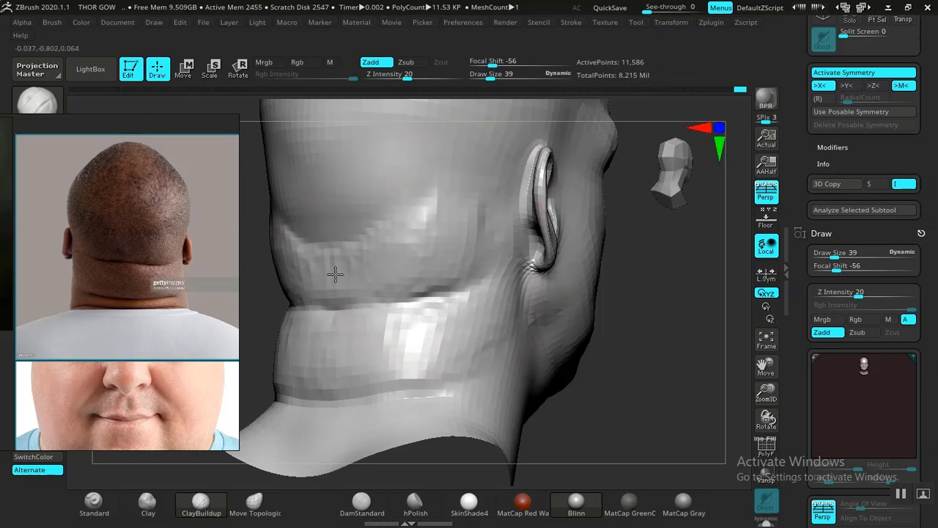
left_click_drag(336, 274, 340, 281)
left_click_drag(400, 246, 447, 210)
left_click_drag(446, 262, 422, 212)
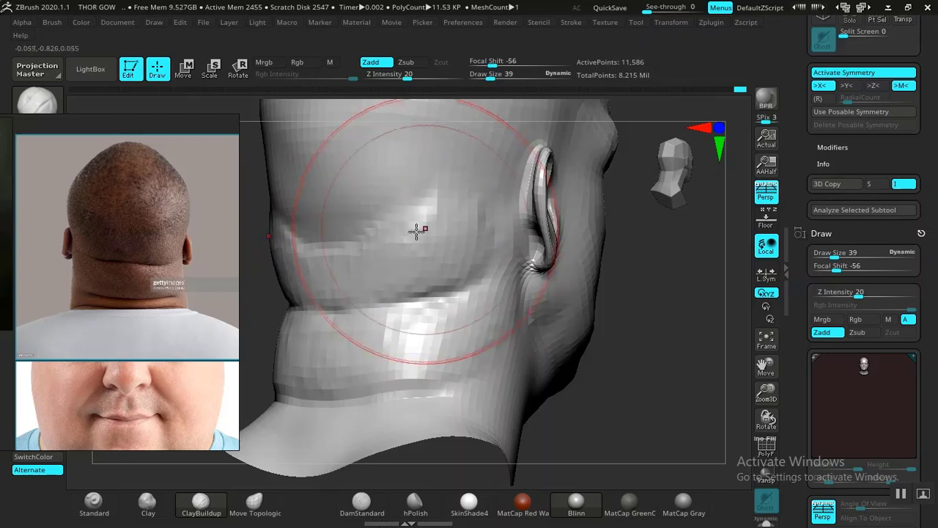
Step: Refine the volume of the nape rolls and the lower back of the skull with ClayBuildup at draw size 24
mouse_move(642, 320)
left_mouse_down()
mouse_move(725, 328)
mouse_move(608, 334)
mouse_move(462, 224)
mouse_move(545, 274)
mouse_move(550, 318)
left_mouse_up()
mouse_move(591, 349)
left_mouse_down()
mouse_move(608, 362)
mouse_move(597, 353)
left_mouse_up()
mouse_move(548, 316)
left_mouse_down("alt")
mouse_move(570, 319)
mouse_move(586, 348)
mouse_move(558, 317)
left_mouse_up("alt")
mouse_move(557, 317)
left_mouse_down()
mouse_move(594, 298)
mouse_move(587, 242)
left_mouse_up()
key("space")
left_click_drag(463, 280, 457, 282)
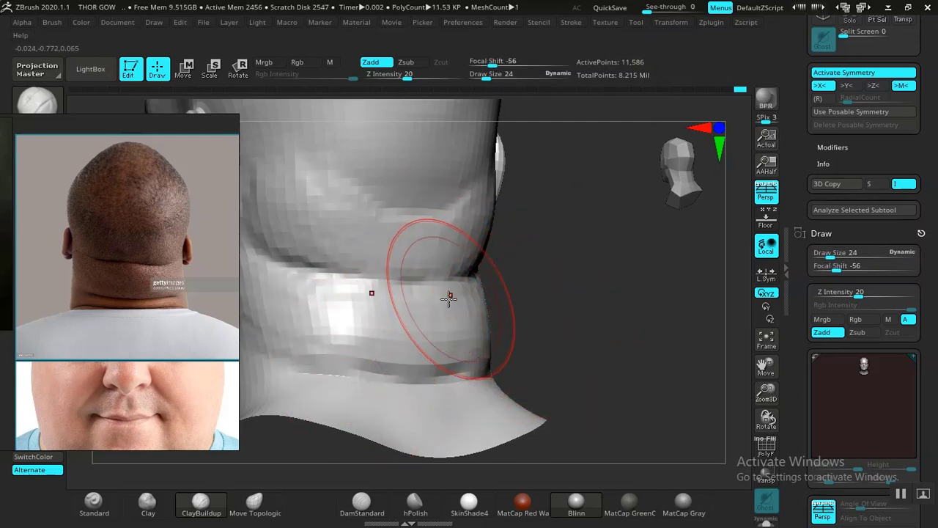
left_click_drag(521, 271, 543, 295, "alt")
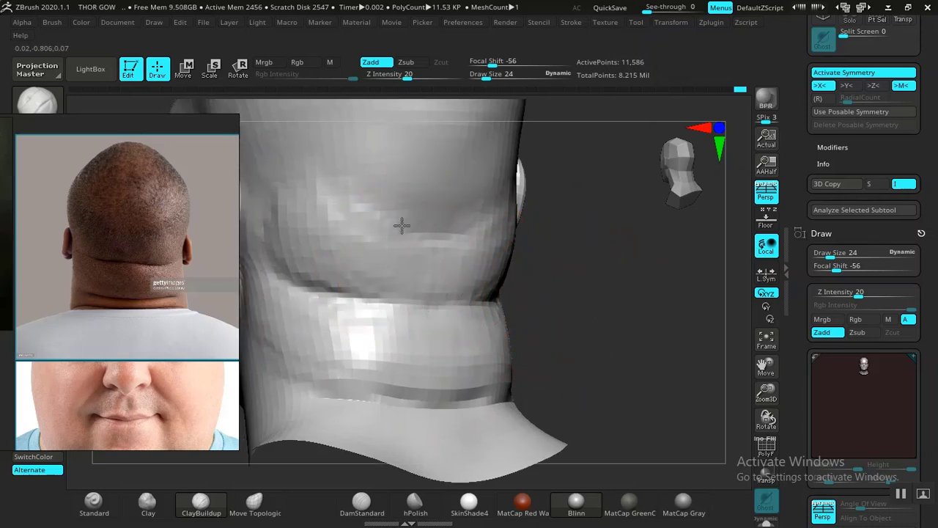
left_click_drag(588, 288, 644, 291)
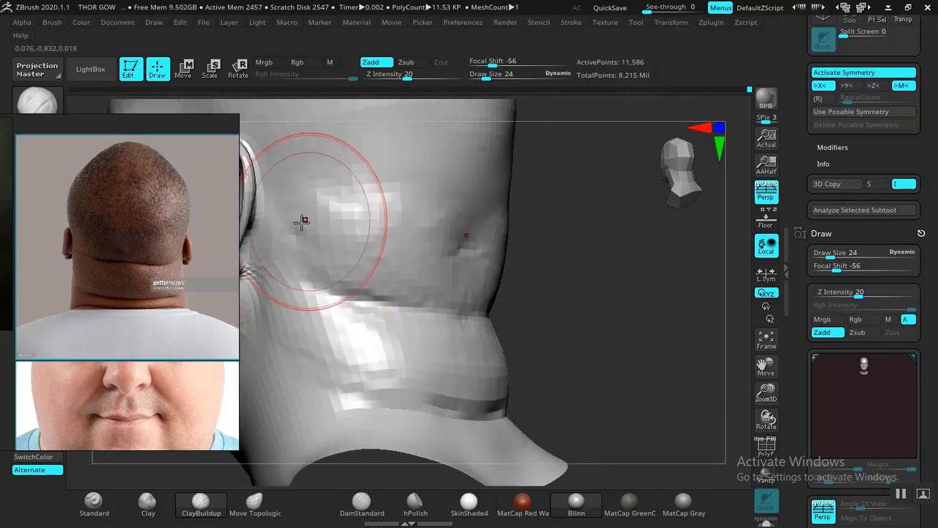
Step: Smooth the upper and lower nape rolls and their transition into the side of the neck at draw size 24
left_click_drag(343, 202, 400, 221, "shift")
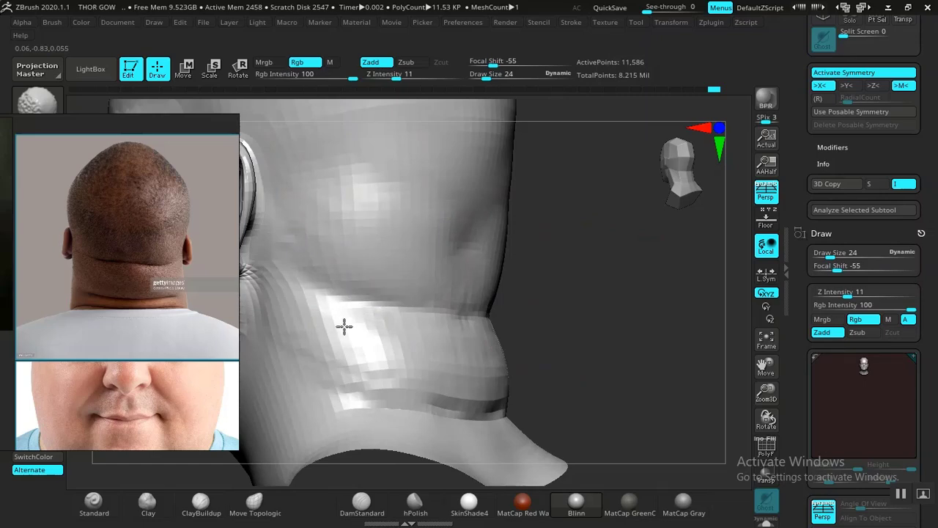
mouse_move(624, 329)
left_mouse_down()
mouse_move(566, 314)
mouse_move(576, 347)
left_mouse_up()
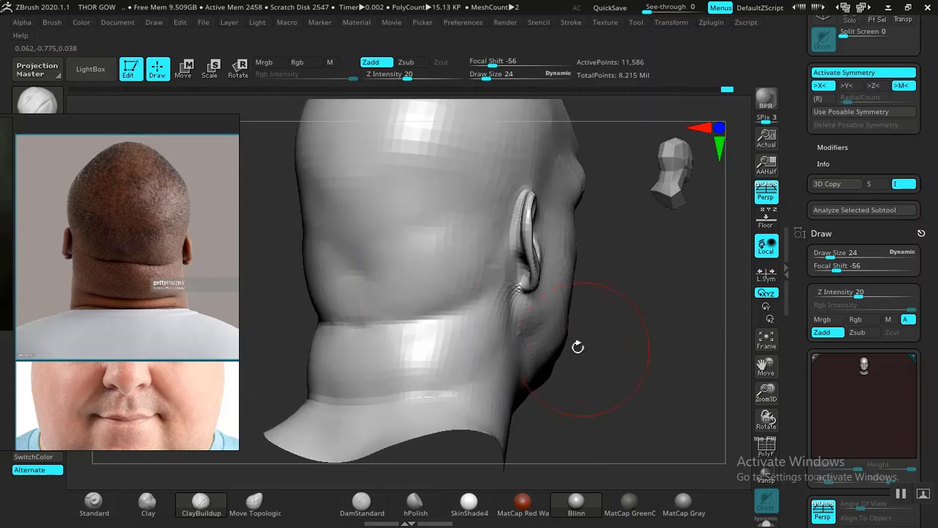
left_click_drag(348, 276, 352, 245, "shift")
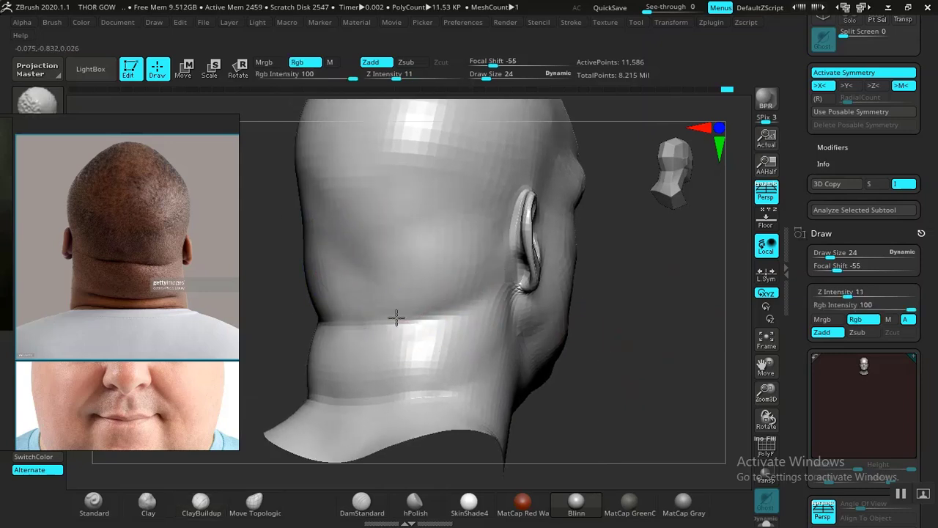
mouse_move(608, 308)
left_mouse_down()
mouse_move(653, 325)
mouse_move(633, 321)
mouse_move(647, 354)
mouse_move(626, 321)
mouse_move(603, 347)
left_mouse_up()
left_click_drag(474, 364, 530, 354, "shift")
Step: Reshape the nape crease and the roll below it with the Move Topological brush at draw size 39
mouse_move(618, 335)
left_mouse_down()
mouse_move(573, 340)
mouse_move(531, 316)
left_mouse_up()
mouse_move(685, 363)
left_mouse_down("alt")
mouse_move(547, 320)
mouse_move(590, 387)
mouse_move(575, 378)
mouse_move(608, 360)
mouse_move(515, 327)
mouse_move(613, 344)
left_mouse_up("alt")
key("space")
left_click_drag(539, 288, 540, 289)
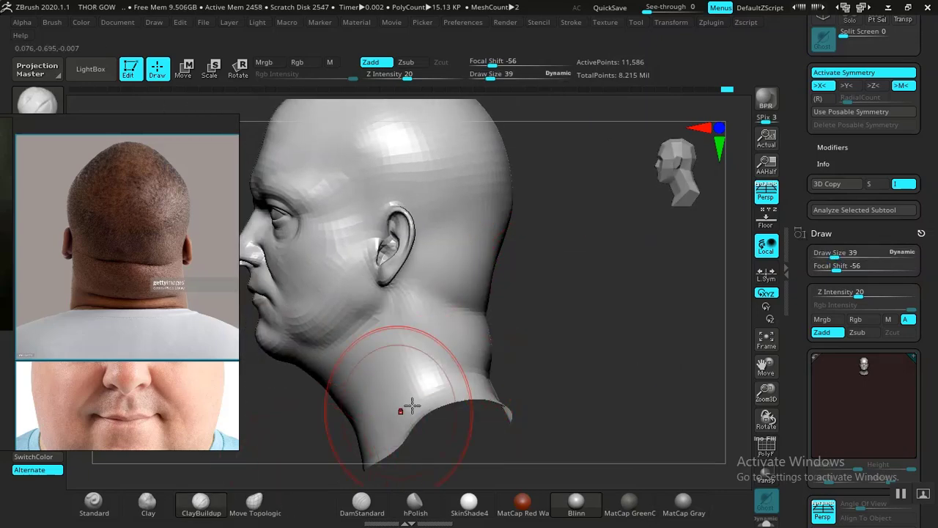
left_click(271, 504)
mouse_move(645, 308)
left_mouse_down()
mouse_move(583, 299)
mouse_move(403, 326)
left_mouse_up()
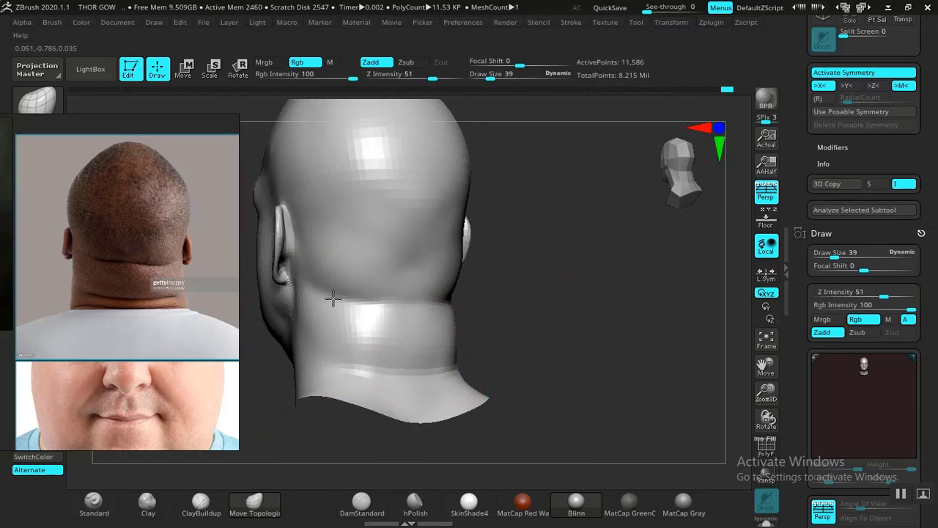
left_click_drag(333, 297, 349, 302)
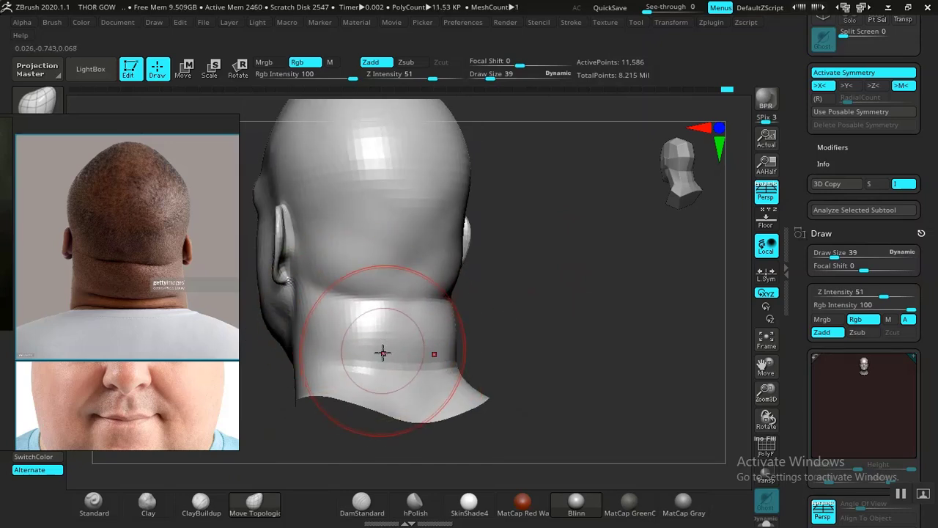
mouse_move(513, 334)
left_mouse_down()
mouse_move(549, 329)
mouse_move(530, 318)
mouse_move(572, 315)
mouse_move(575, 336)
mouse_move(511, 334)
left_mouse_up()
Step: Fill out the upper nape roll behind the ear with the Clay brush at draw size 39 and smooth it
left_click(151, 510)
mouse_move(417, 247)
left_mouse_down()
mouse_move(450, 247)
mouse_move(450, 314)
mouse_move(381, 243)
mouse_move(437, 269)
mouse_move(429, 247)
mouse_move(429, 256)
mouse_move(408, 247)
mouse_move(493, 252)
left_mouse_up()
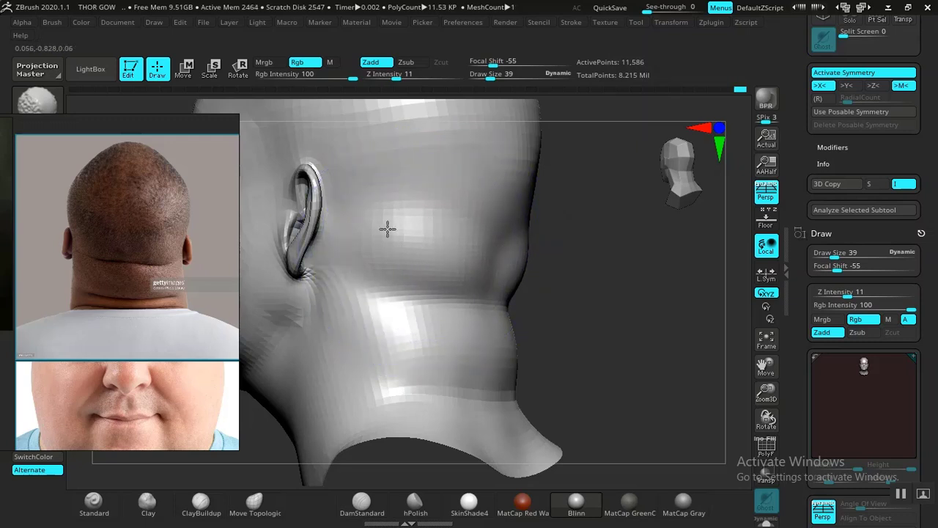
mouse_move(645, 352)
left_mouse_down()
mouse_move(590, 325)
mouse_move(614, 369)
mouse_move(609, 349)
mouse_move(587, 350)
left_mouse_up()
mouse_move(681, 335)
left_mouse_down("alt")
mouse_move(609, 358)
mouse_move(513, 315)
left_mouse_up("alt")
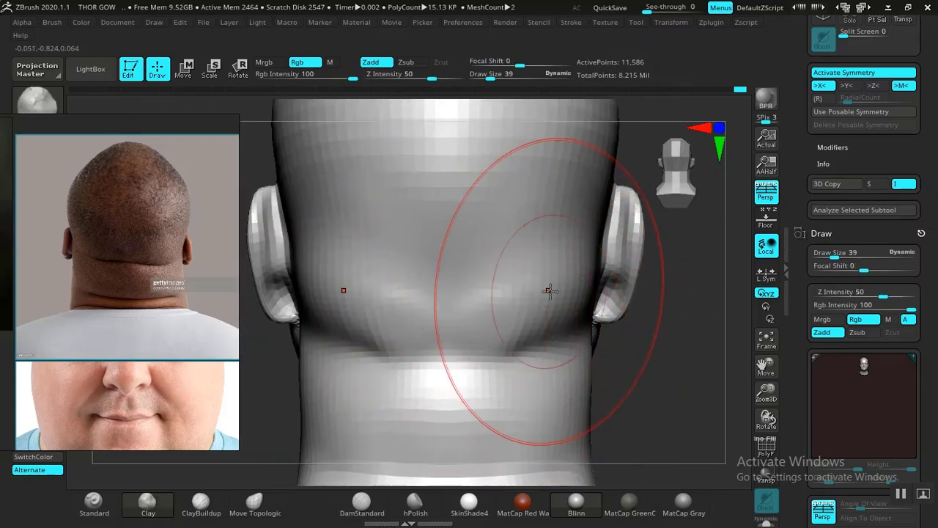
Step: Undo the last Clay strokes on the upper nape roll and smooth its surface
key("ctrl+z")
key("ctrl+z")
key("ctrl+z")
key("ctrl+z")
key("ctrl+z")
key("ctrl+z")
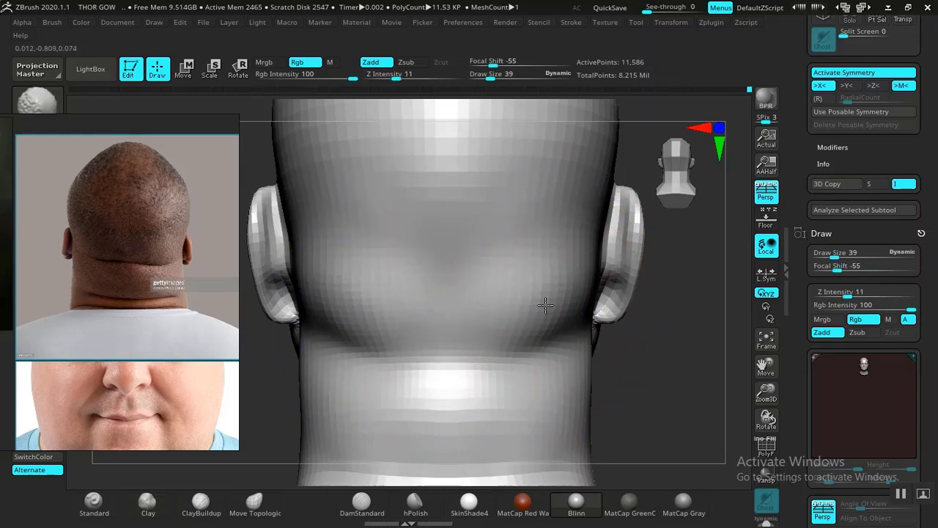
Step: Reselect the Clay brush and redo the last undone change to the upper nape roll
key("b")
key("c")
key("l")
mouse_move(693, 389)
left_mouse_down()
mouse_move(641, 356)
mouse_move(587, 385)
mouse_move(332, 470)
left_mouse_up()
key("ctrl+shift+z")
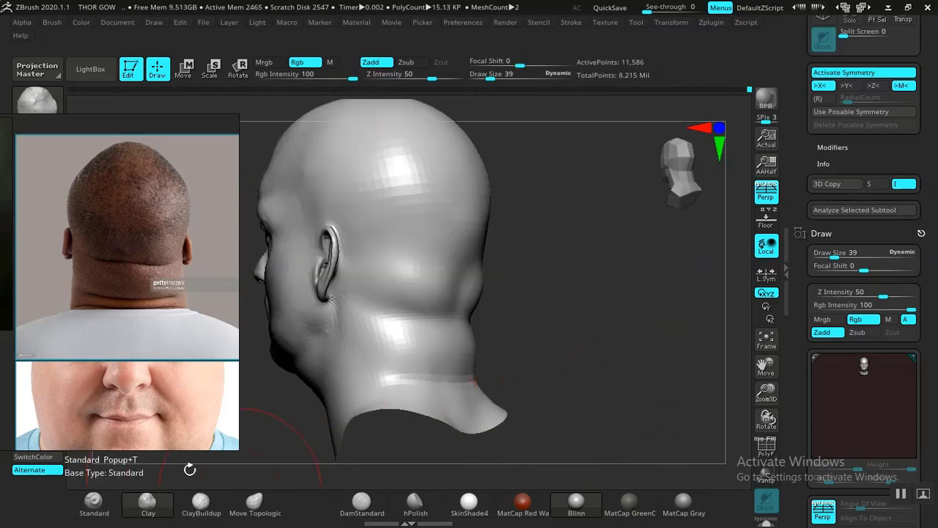
Step: Deepen the crease under the lower neck roll toward the side of the neck with DamStandard at draw size 39
left_click(362, 505)
mouse_move(591, 360)
left_mouse_down()
mouse_move(580, 377)
mouse_move(475, 334)
mouse_move(359, 318)
left_mouse_up()
mouse_move(561, 354)
left_mouse_down()
mouse_move(604, 360)
mouse_move(616, 352)
mouse_move(549, 357)
left_mouse_up()
left_click_drag(355, 343, 399, 359)
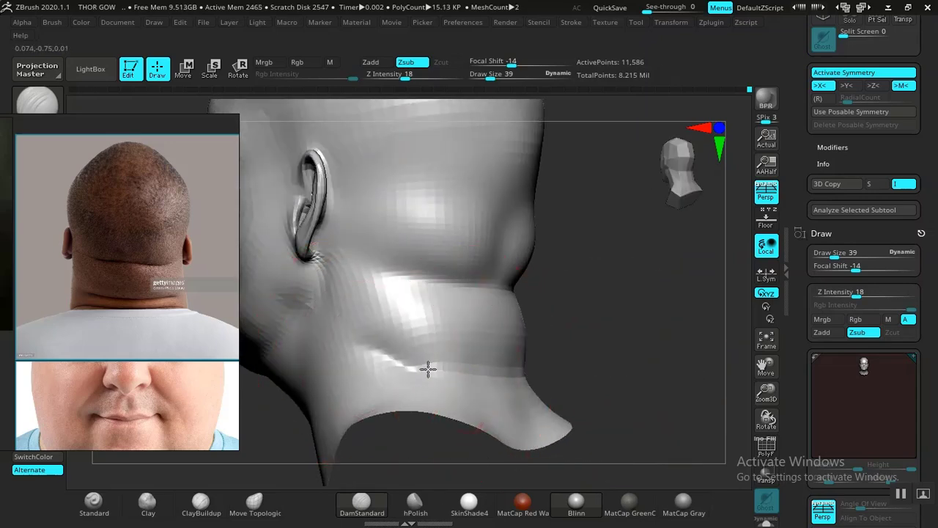
left_click_drag(632, 368, 473, 379)
mouse_move(647, 427)
left_mouse_down("alt")
mouse_move(558, 365)
mouse_move(572, 352)
mouse_move(580, 375)
left_mouse_up("alt")
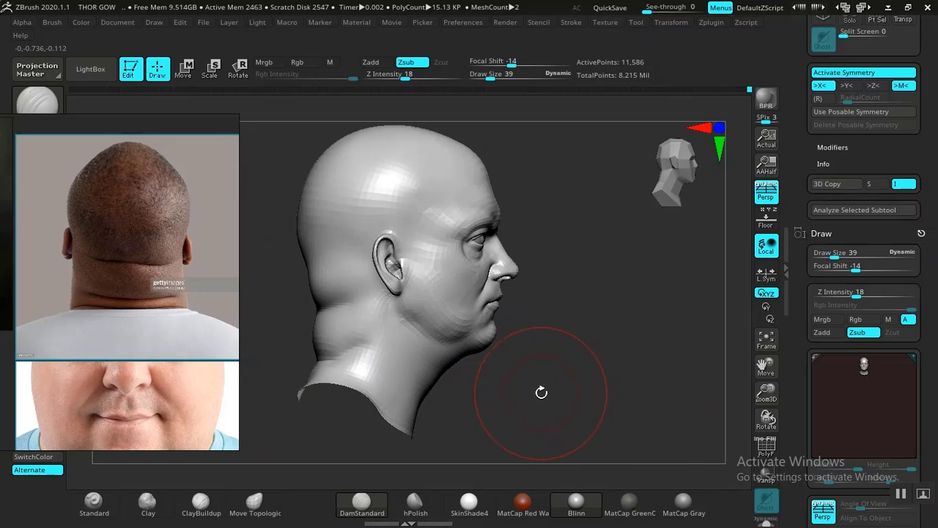
mouse_move(474, 403)
left_mouse_down()
mouse_move(599, 412)
mouse_move(593, 373)
mouse_move(628, 360)
mouse_move(457, 335)
left_mouse_up()
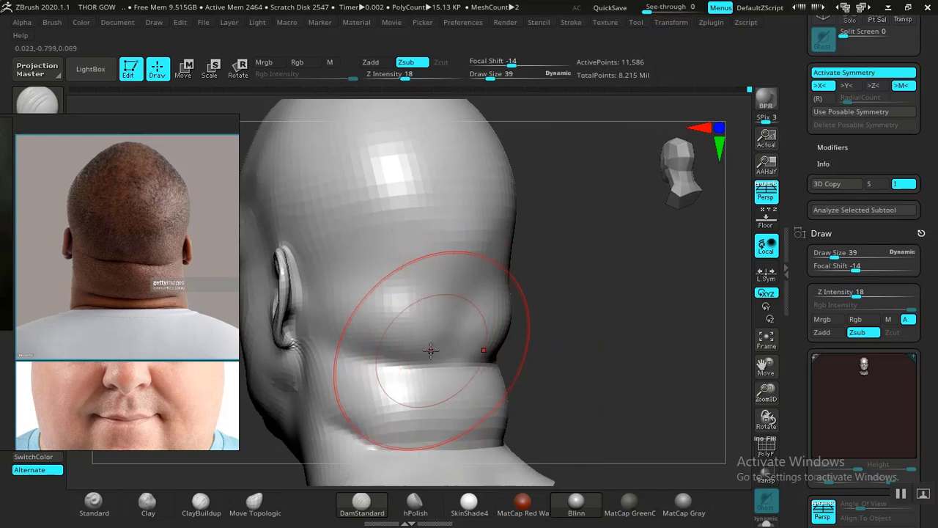
Step: Undo the last two strokes, then fill out the upper nape roll with the Clay brush at draw size 39 and smooth its lower edge
key("ctrl+z")
key("ctrl+z")
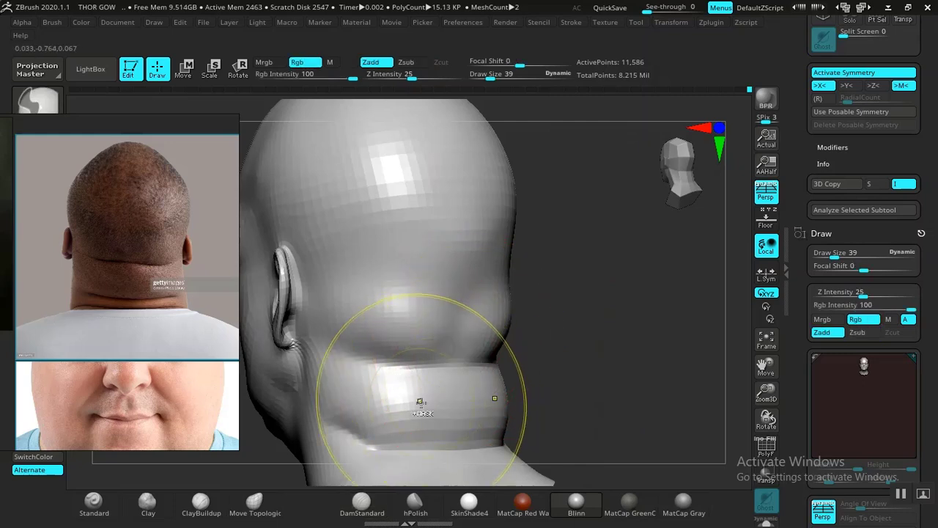
left_click(147, 503)
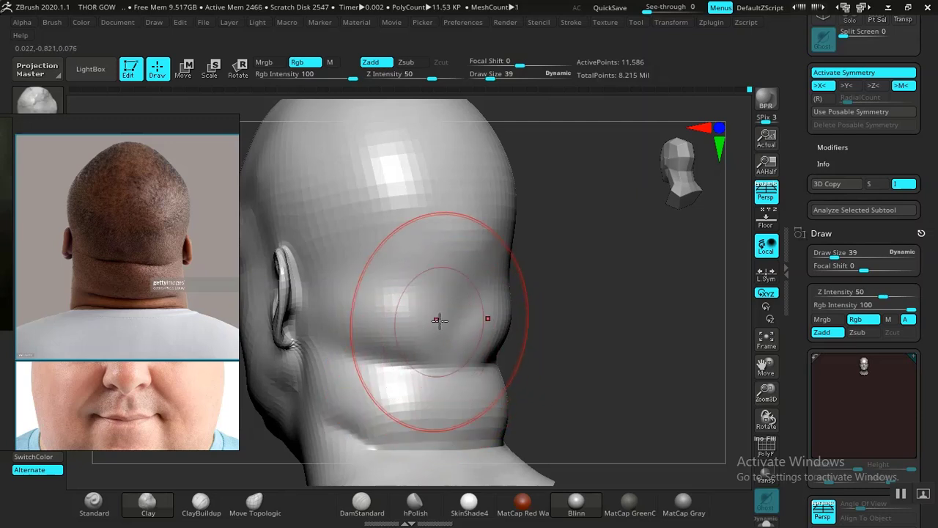
mouse_move(438, 320)
left_mouse_down()
mouse_move(446, 322)
mouse_move(437, 333)
mouse_move(425, 301)
left_mouse_up()
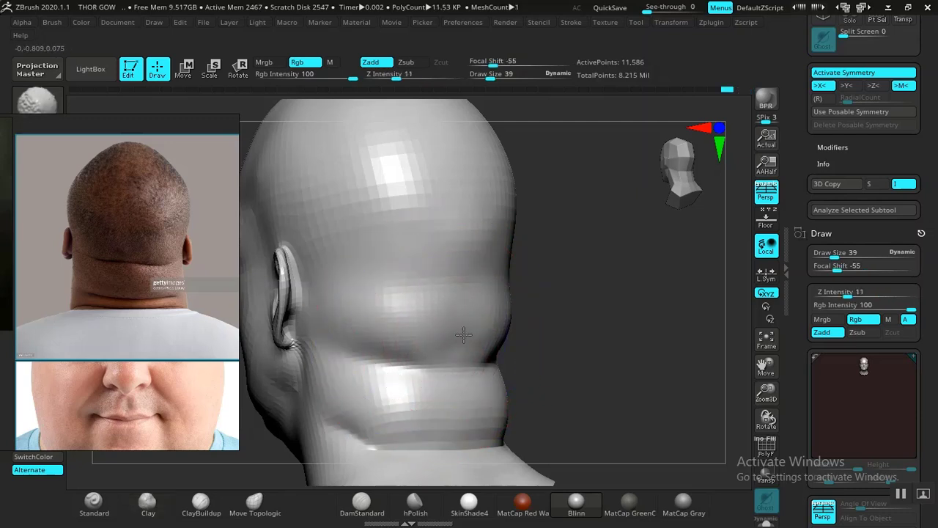
left_click_drag(384, 355, 436, 354, "shift")
left_click_drag(553, 375, 584, 405, "alt")
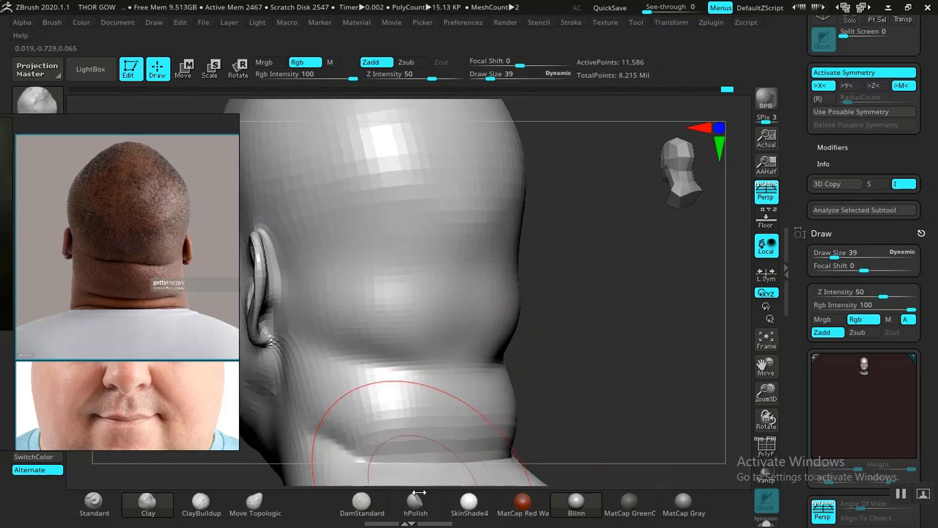
Step: Smooth the side of the neck below and behind the ear at draw size 26, blending the lower nape roll's end
left_click(365, 511)
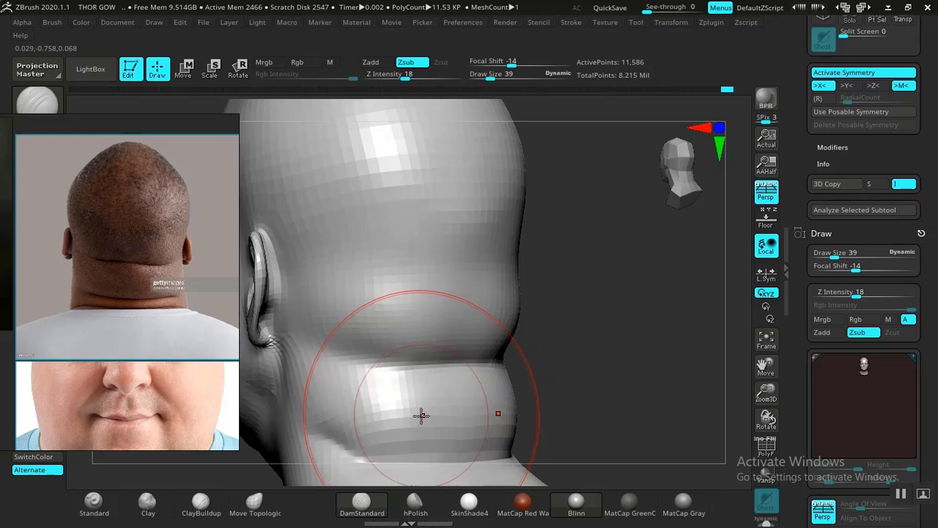
mouse_move(612, 362)
left_mouse_down()
mouse_move(631, 366)
mouse_move(580, 369)
left_mouse_up()
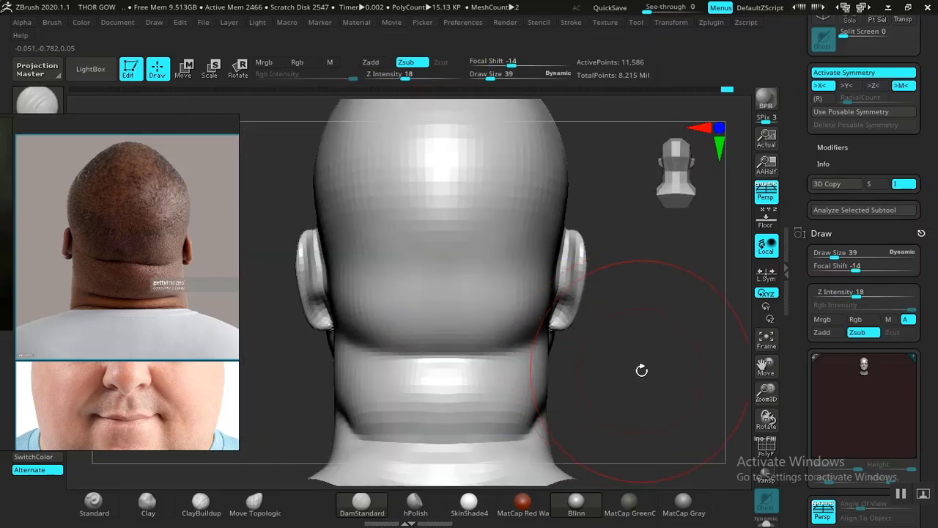
mouse_move(641, 371)
left_mouse_down("alt")
mouse_move(593, 334)
mouse_move(635, 398)
mouse_move(609, 360)
mouse_move(578, 368)
mouse_move(667, 408)
mouse_move(606, 393)
mouse_move(473, 427)
left_mouse_up("alt")
key("space")
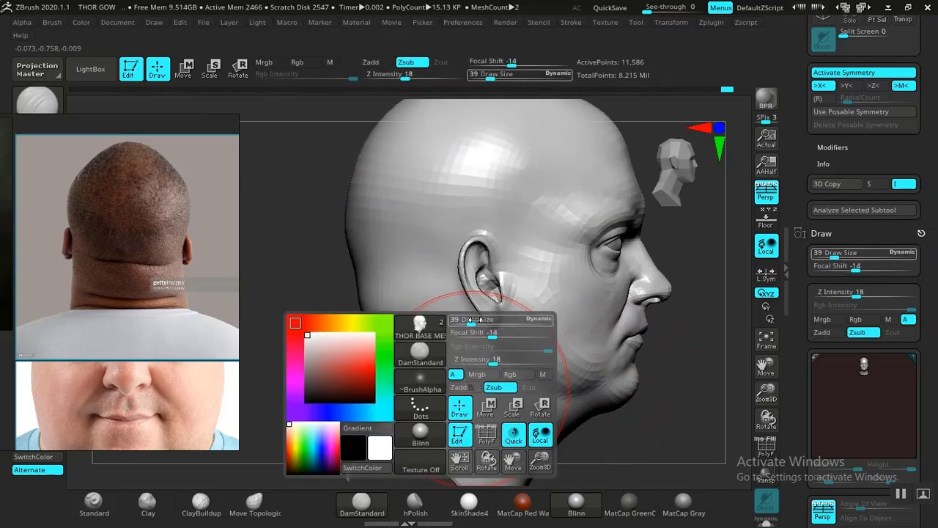
left_click_drag(472, 322, 468, 322)
key("shift")
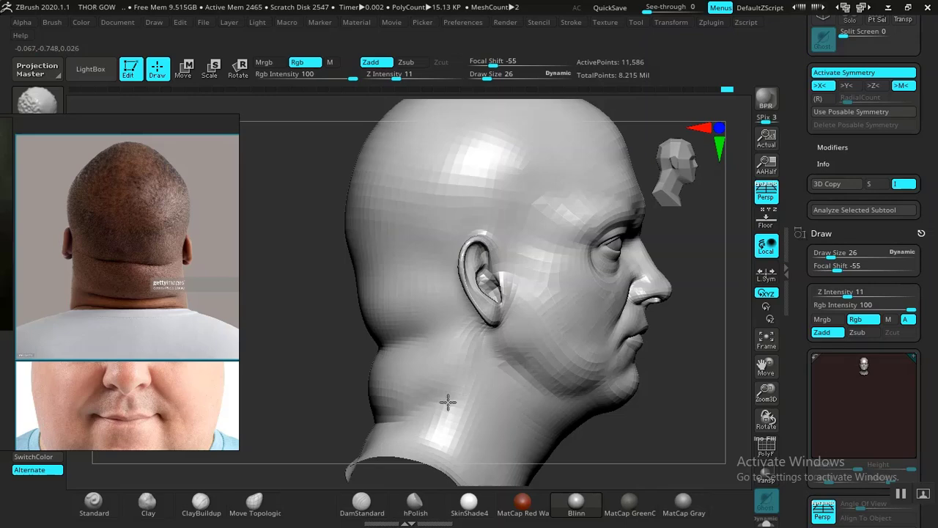
left_click_drag(657, 431, 729, 430)
mouse_move(607, 415)
left_mouse_down()
mouse_move(671, 414)
mouse_move(620, 392)
mouse_move(643, 375)
mouse_move(576, 352)
mouse_move(449, 434)
mouse_move(607, 374)
mouse_move(609, 404)
mouse_move(501, 366)
left_mouse_up()
Step: Raise the upper nape roll behind the ears with the Standard brush at draw size 13 and smooth it
left_click(93, 504)
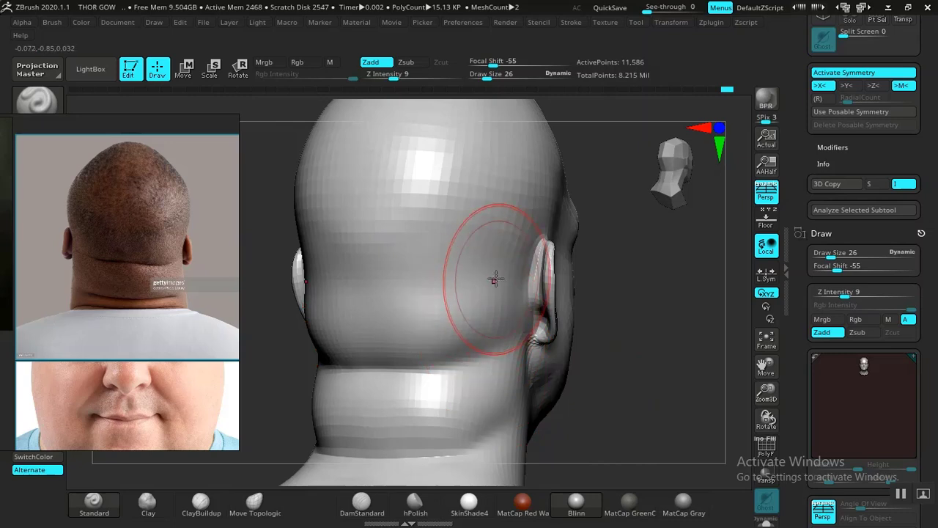
key("ctrl+z")
key("space")
left_click_drag(481, 283, 474, 285)
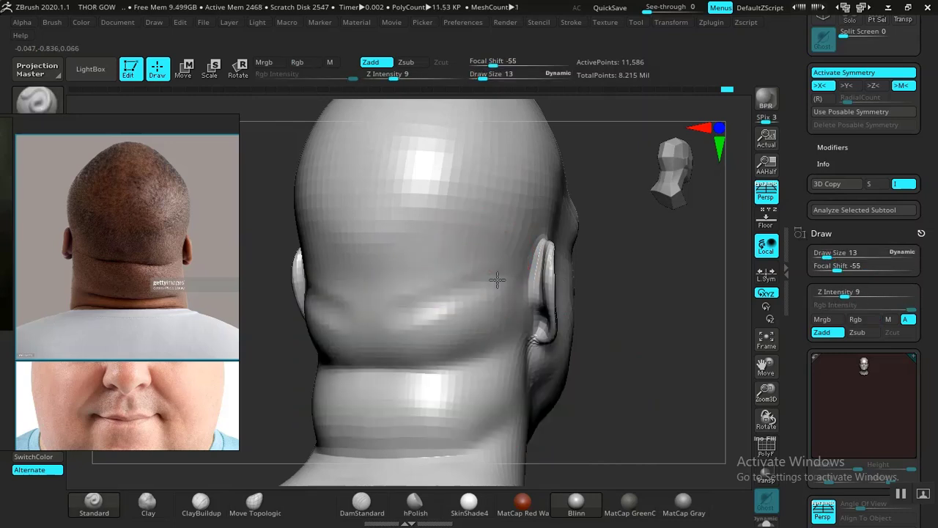
left_click_drag(408, 322, 404, 305, "shift")
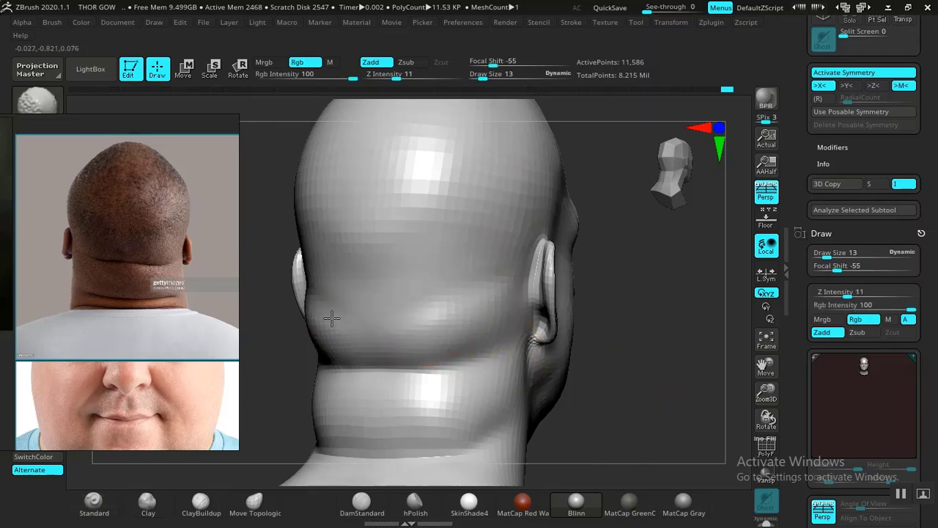
Step: Smooth down the lower neck roll and the crease beneath it across the nape at draw size 29
left_click_drag(622, 384, 567, 356)
mouse_move(620, 318)
left_mouse_down("alt")
mouse_move(628, 335)
mouse_move(609, 364)
mouse_move(621, 384)
mouse_move(467, 395)
mouse_move(461, 404)
mouse_move(611, 395)
mouse_move(570, 369)
mouse_move(589, 356)
mouse_move(581, 341)
mouse_move(585, 376)
left_mouse_up("alt")
key("space")
left_click_drag(517, 283, 528, 284)
left_click_drag(652, 338, 571, 352)
mouse_move(476, 394)
left_mouse_down("shift")
mouse_move(368, 391)
mouse_move(416, 385)
left_mouse_up("shift")
left_click_drag(418, 389, 385, 374, "shift")
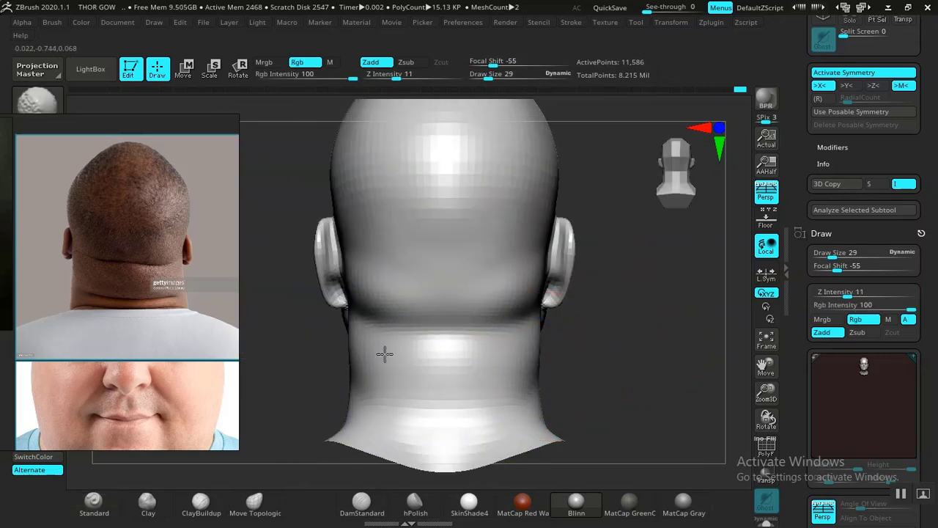
Step: Build up the upper nape roll from behind the ear across the back of the head with ClayBuildup at draw size 29
mouse_move(580, 371)
left_mouse_down()
mouse_move(677, 374)
mouse_move(505, 285)
mouse_move(594, 312)
mouse_move(602, 345)
mouse_move(638, 369)
mouse_move(565, 364)
mouse_move(599, 365)
left_mouse_up()
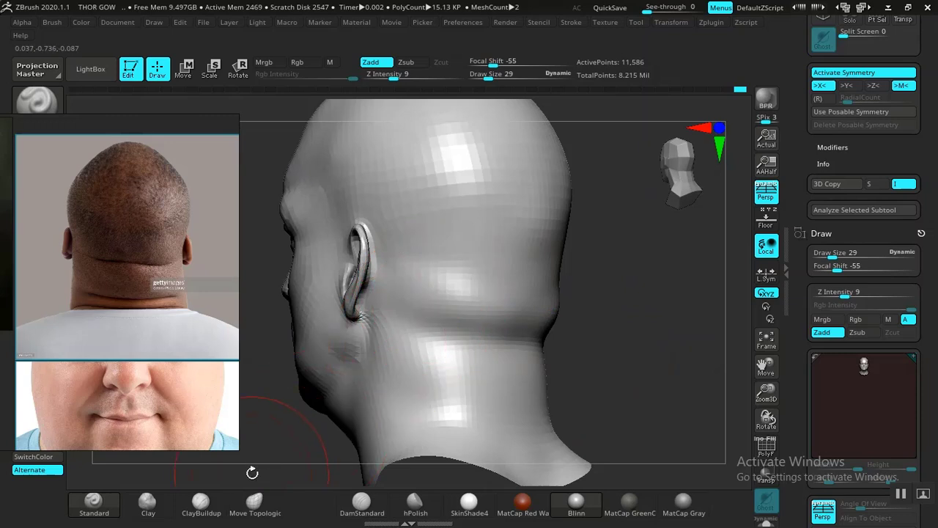
left_click(197, 511)
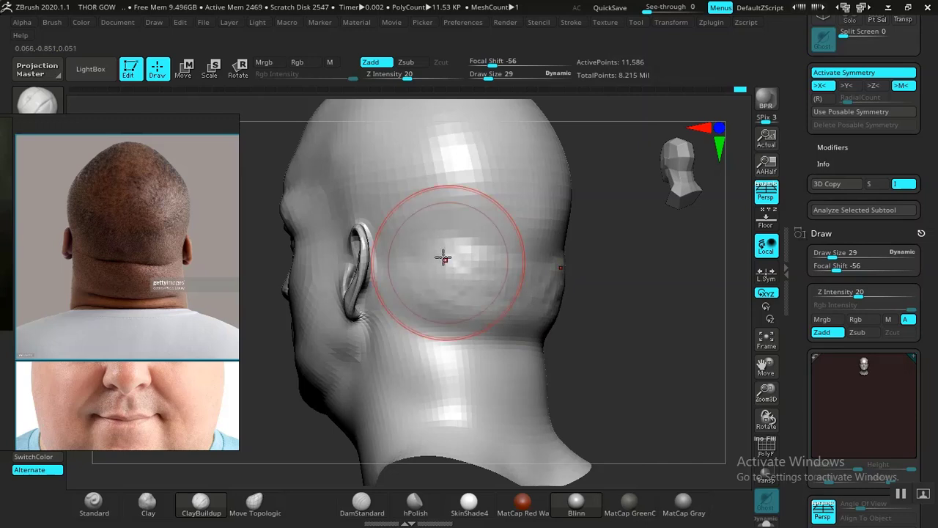
left_click_drag(442, 256, 461, 267)
left_click_drag(491, 303, 453, 269)
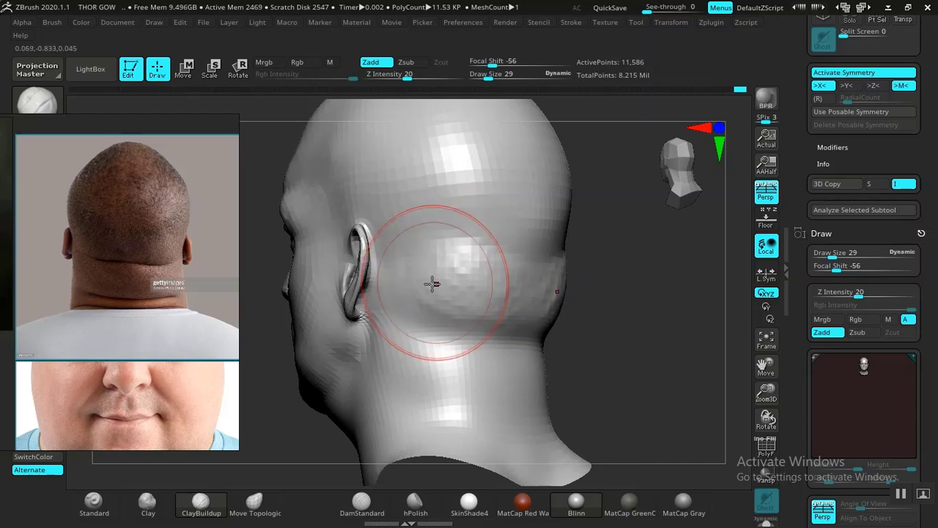
left_click_drag(432, 299, 455, 318)
left_click_drag(663, 343, 565, 340)
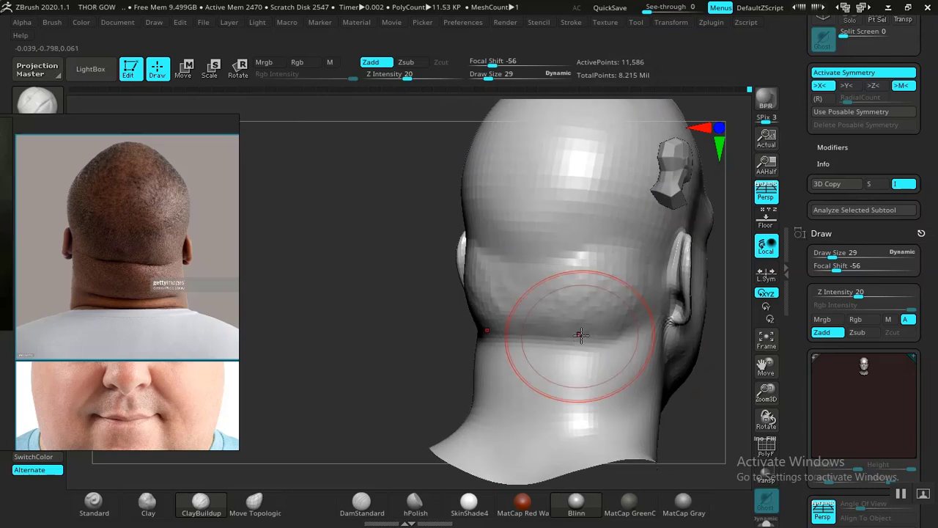
left_click_drag(582, 261, 639, 274)
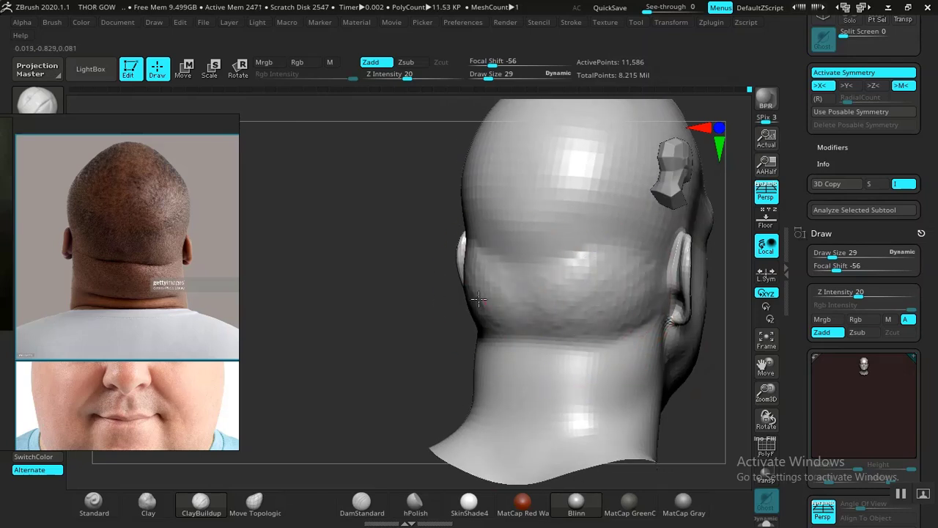
left_click_drag(470, 315, 505, 316)
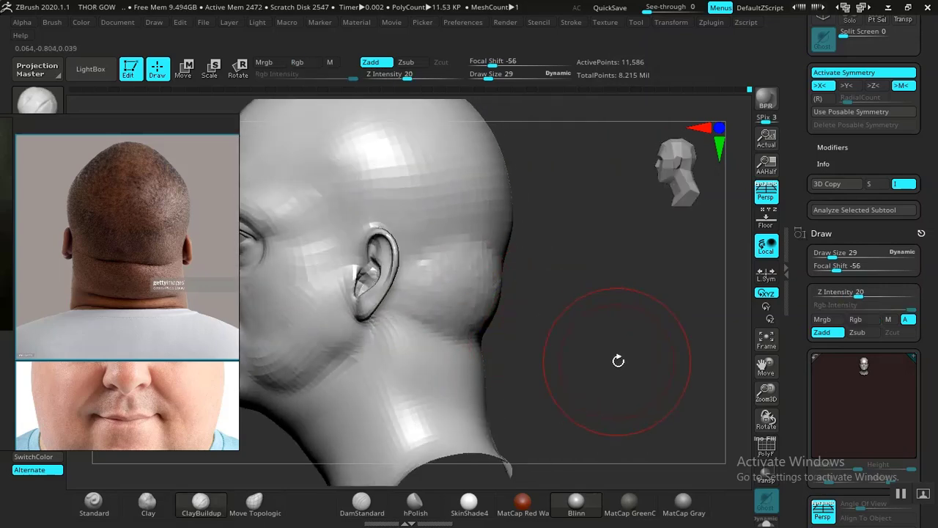
Step: Build up the back of the skull above the nape with ClayBuildup at draw size 29, smoothing the strokes
left_click_drag(618, 361, 509, 330)
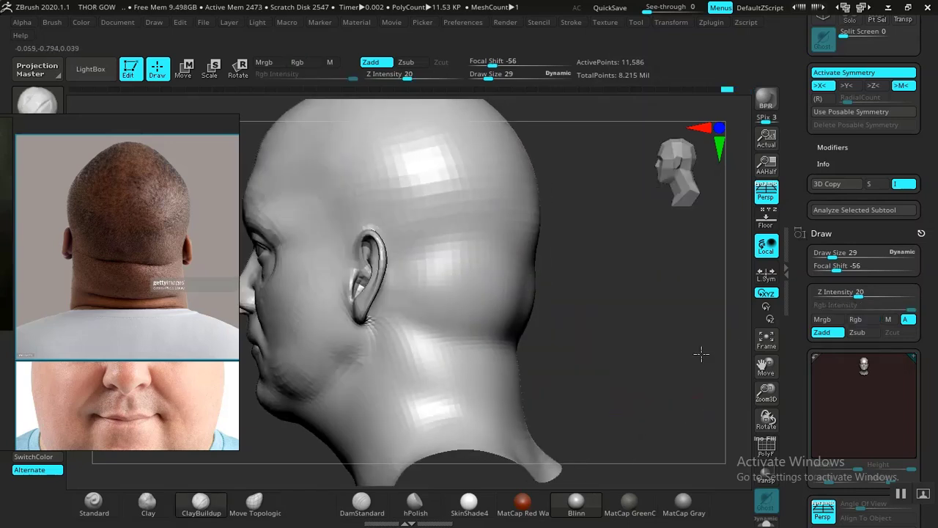
mouse_move(704, 352)
left_mouse_down()
mouse_move(633, 357)
mouse_move(575, 311)
mouse_move(597, 341)
mouse_move(604, 383)
mouse_move(532, 372)
left_mouse_up()
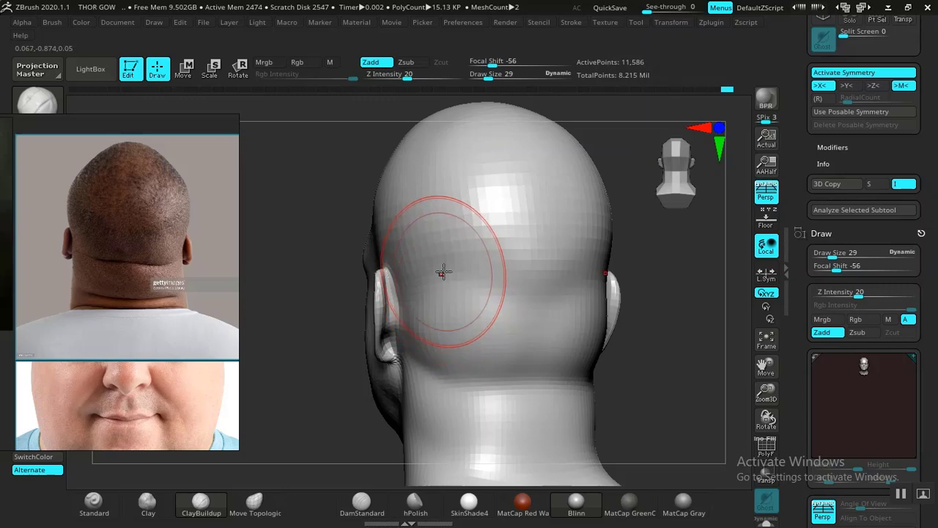
left_click_drag(660, 299, 726, 299)
left_click_drag(604, 297, 584, 336, "shift")
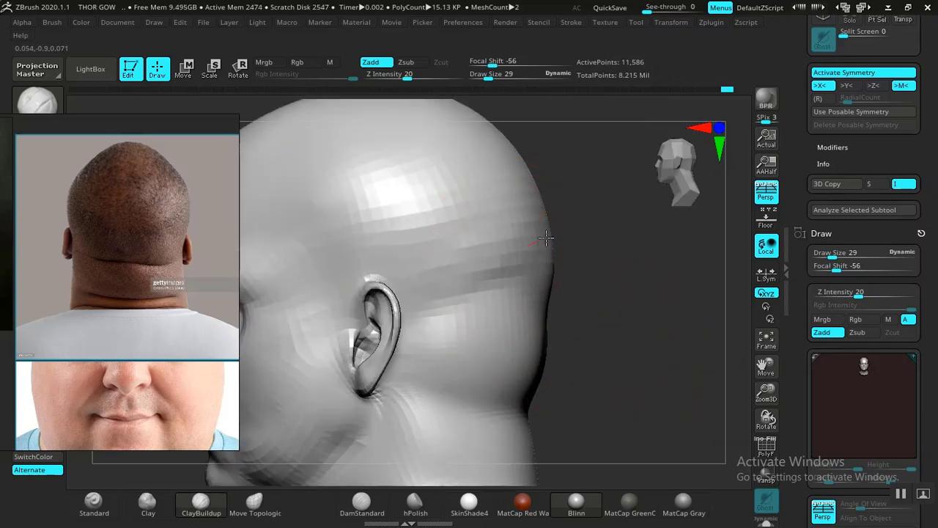
left_click_drag(538, 167, 593, 268)
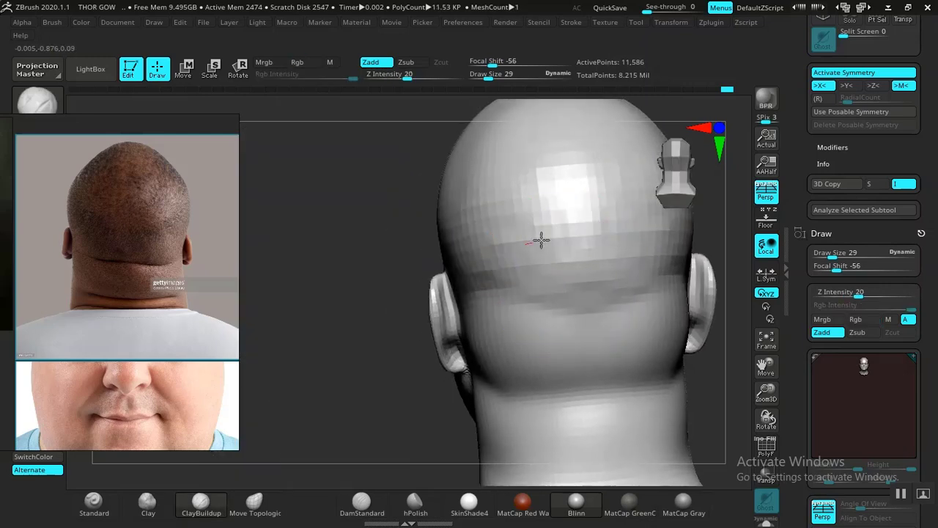
left_click_drag(465, 219, 503, 227)
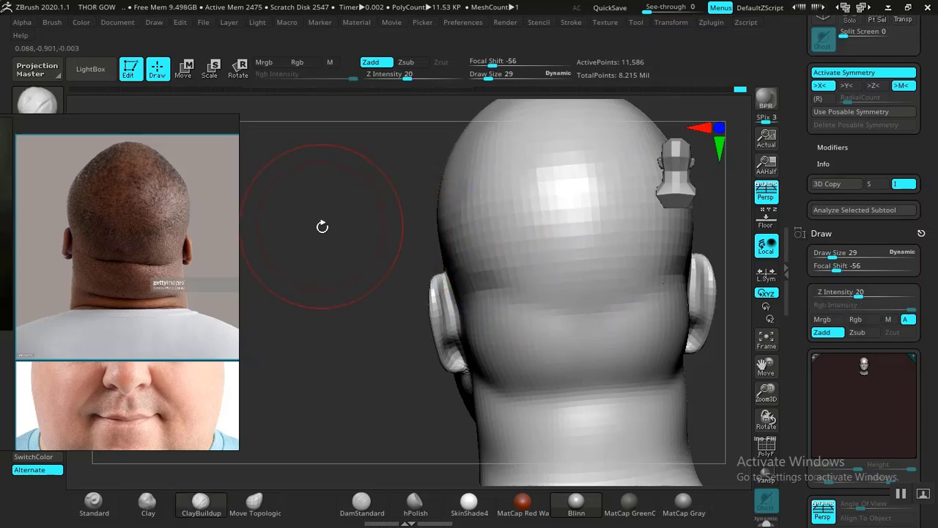
left_click_drag(325, 227, 437, 213)
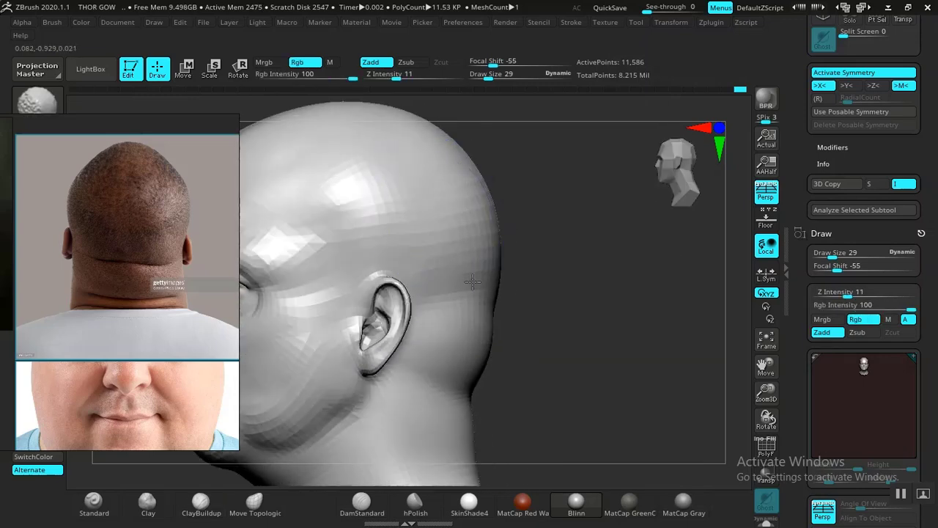
Step: Refine and smooth the lower back of the head where it meets the neck
mouse_move(609, 261)
left_mouse_down("alt")
mouse_move(618, 302)
mouse_move(593, 279)
mouse_move(585, 283)
mouse_move(609, 339)
mouse_move(594, 360)
mouse_move(569, 371)
mouse_move(539, 358)
left_mouse_up("alt")
left_click_drag(615, 338, 577, 339)
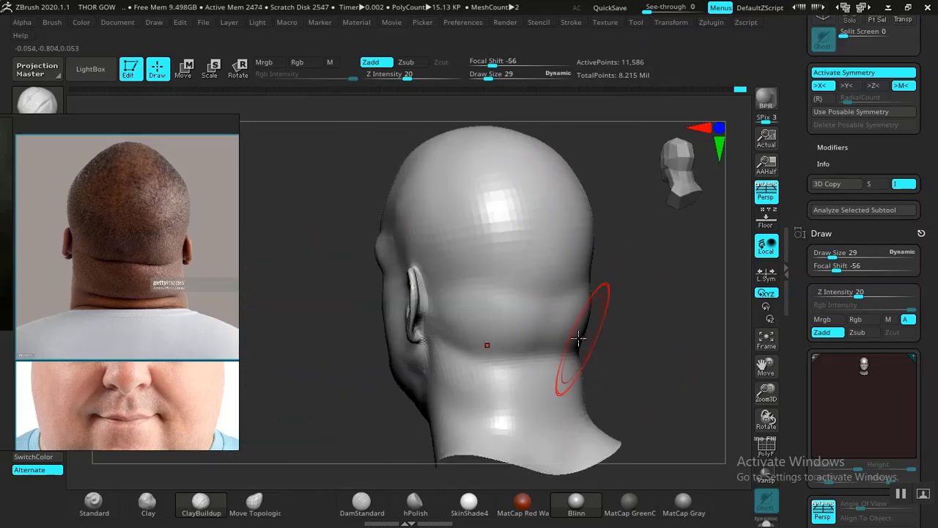
left_click_drag(501, 326, 471, 305, "shift")
left_click_drag(623, 368, 559, 334)
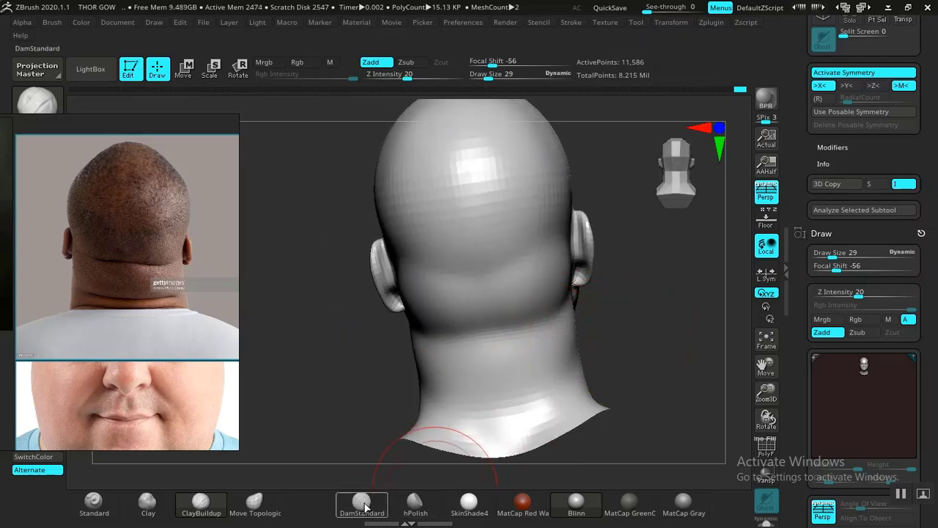
Step: Carve a horizontal crease between the back of the head and the neck with DamStandard at draw size 13
left_click(362, 503)
left_click_drag(630, 338, 600, 329, "shift")
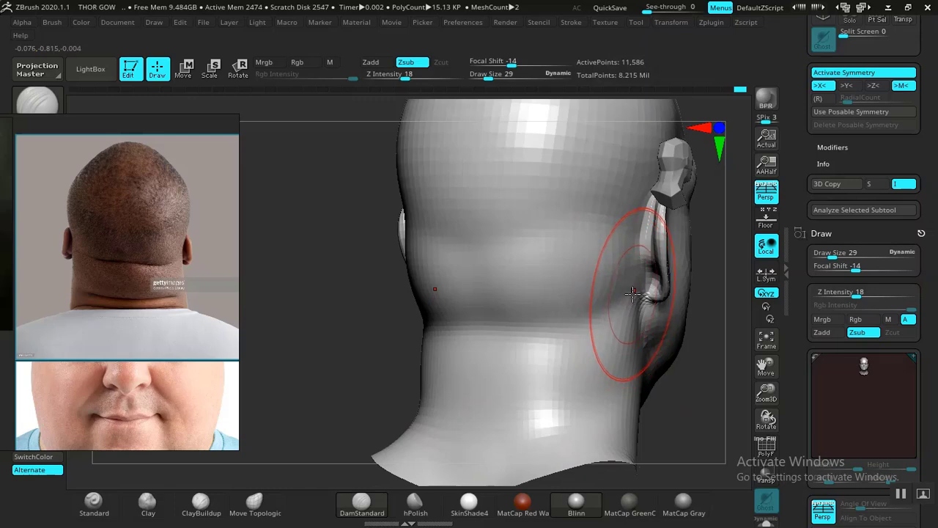
left_click_drag(704, 376, 611, 308)
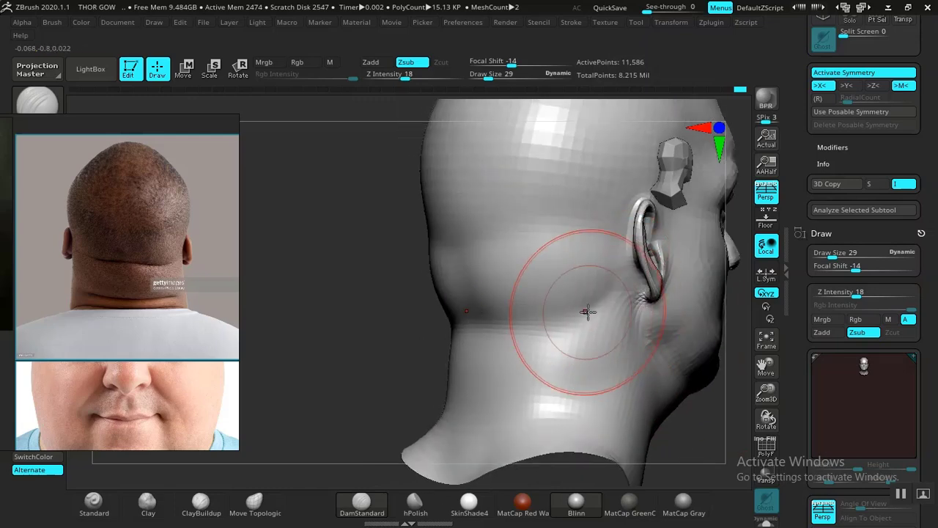
left_click_drag(365, 351, 449, 337)
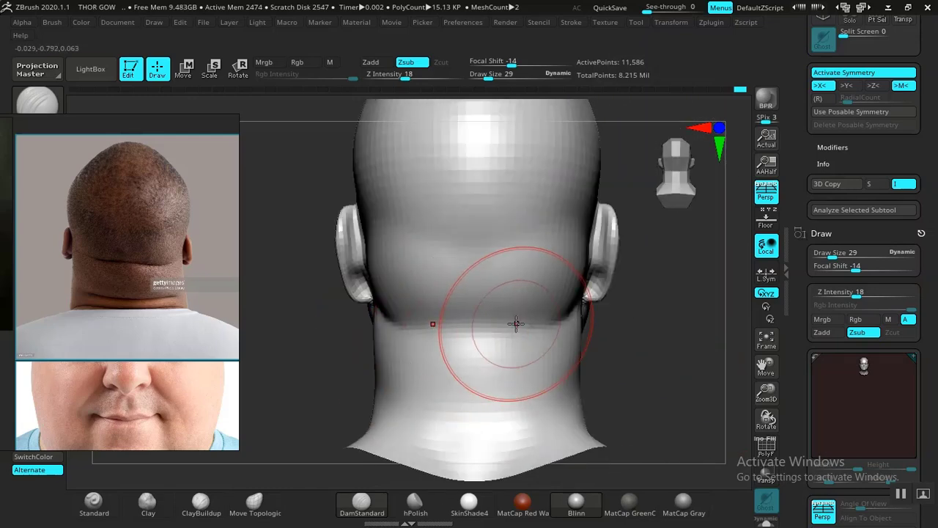
key("b")
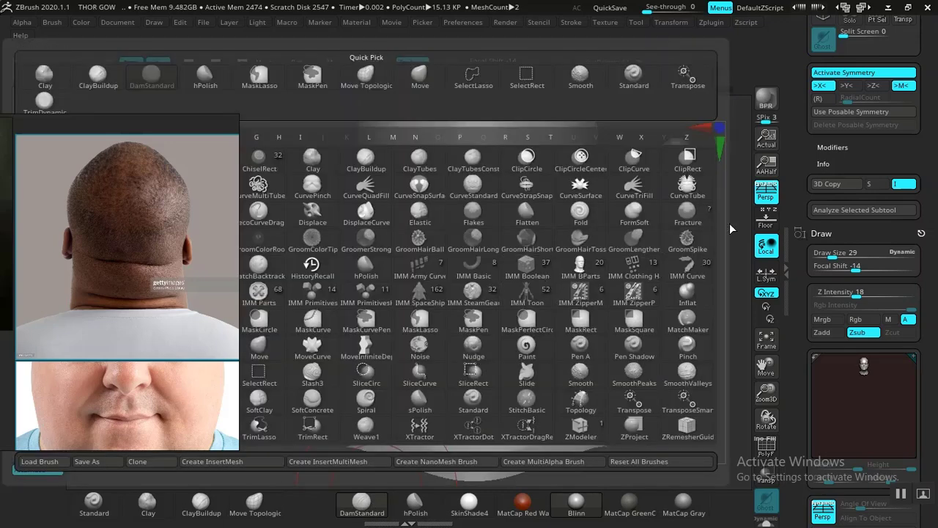
key("space")
left_click_drag(677, 238, 671, 239)
mouse_move(663, 334)
left_mouse_down("alt")
mouse_move(656, 388)
mouse_move(634, 383)
left_mouse_up("alt")
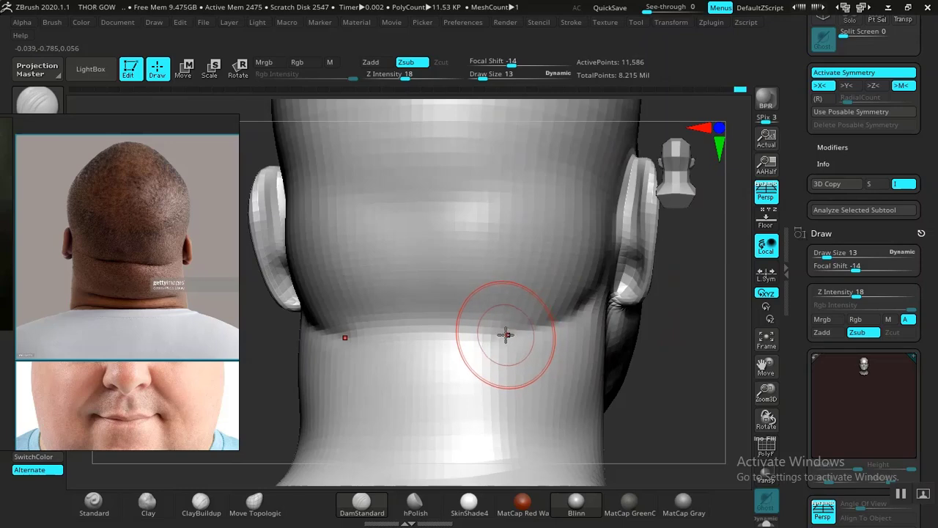
left_click_drag(485, 327, 424, 321)
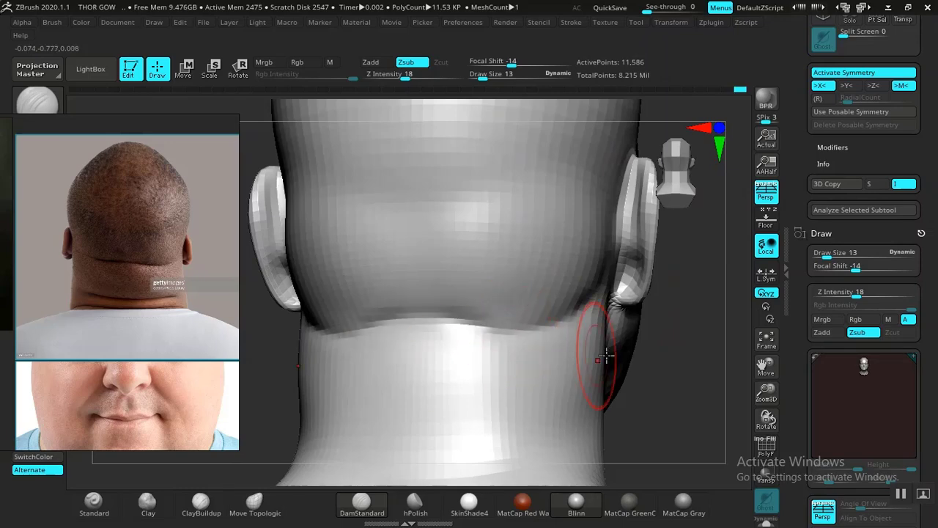
Step: Smooth the nape crease and extend it around the side of the neck toward the ears
mouse_move(649, 370)
left_mouse_down()
mouse_move(716, 382)
mouse_move(565, 357)
left_mouse_up()
left_click_drag(454, 329, 449, 334, "shift")
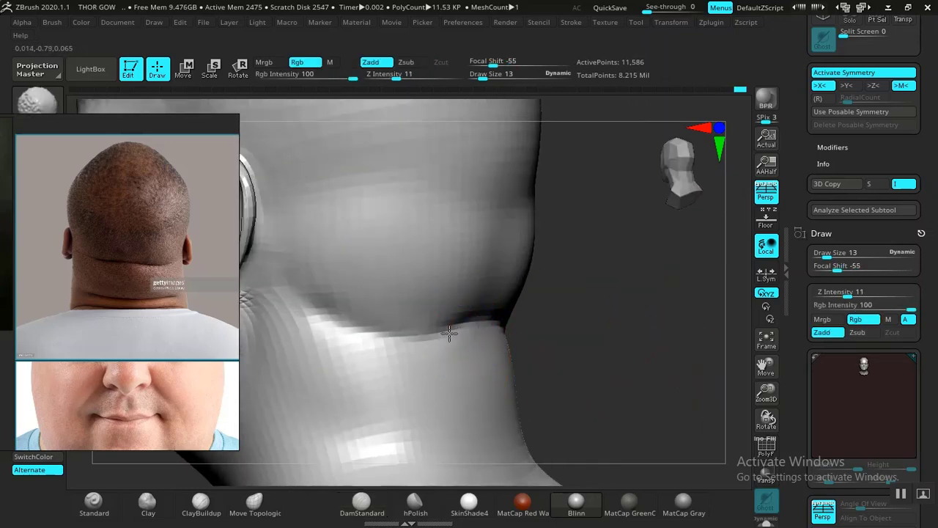
left_click_drag(326, 330, 344, 325, "shift")
mouse_move(417, 327)
left_mouse_down("shift")
mouse_move(476, 315)
mouse_move(544, 326)
left_mouse_up("shift")
left_click_drag(613, 349, 568, 352, "shift")
left_click_drag(648, 339, 610, 350)
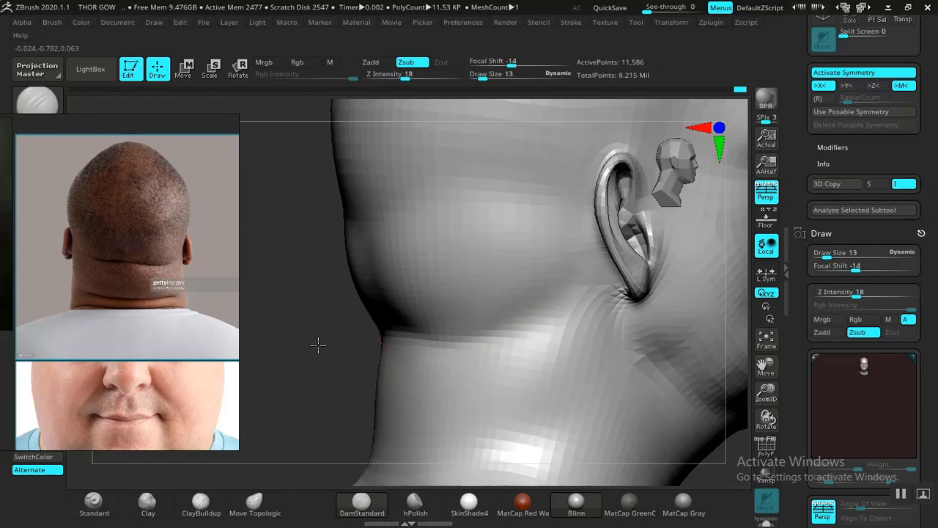
mouse_move(318, 342)
left_mouse_down()
mouse_move(325, 320)
mouse_move(361, 369)
mouse_move(509, 313)
left_mouse_up()
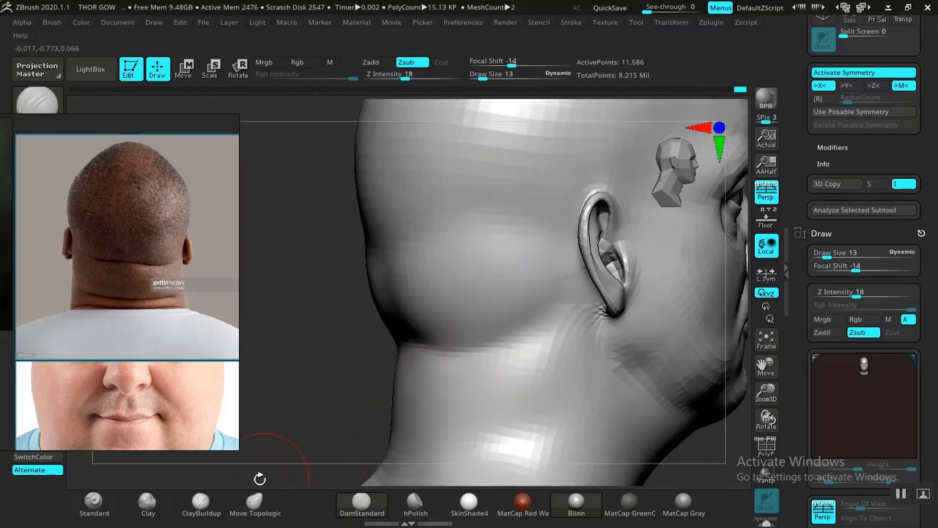
Step: Build up the skin fold just above the nape crease with ClayBuildup at draw size 22 and smooth it
left_click(201, 502)
key("space")
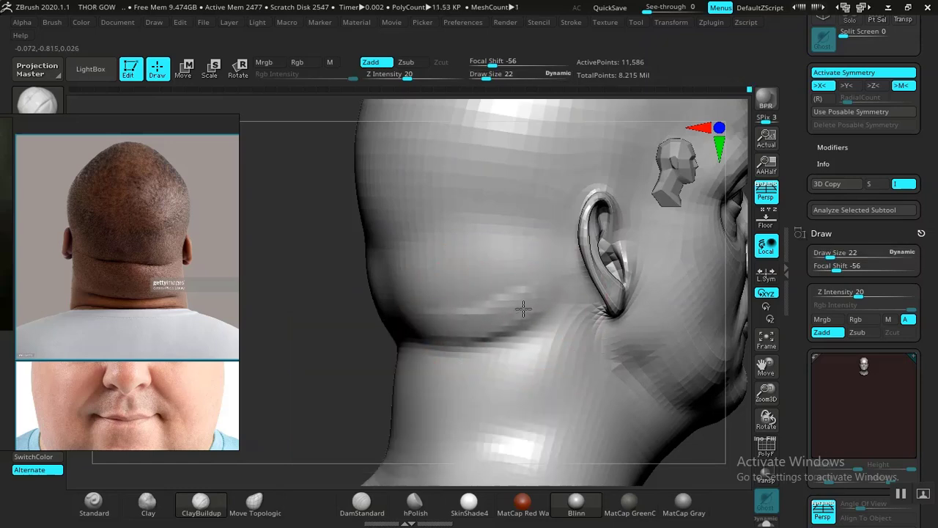
left_click_drag(320, 360, 415, 366)
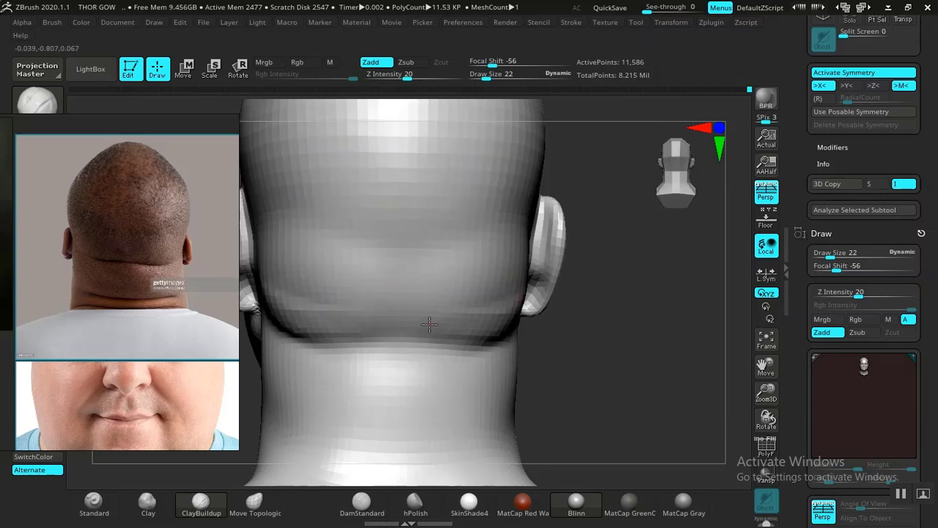
mouse_move(381, 314)
left_mouse_down("shift")
mouse_move(513, 325)
mouse_move(299, 317)
left_mouse_up("shift")
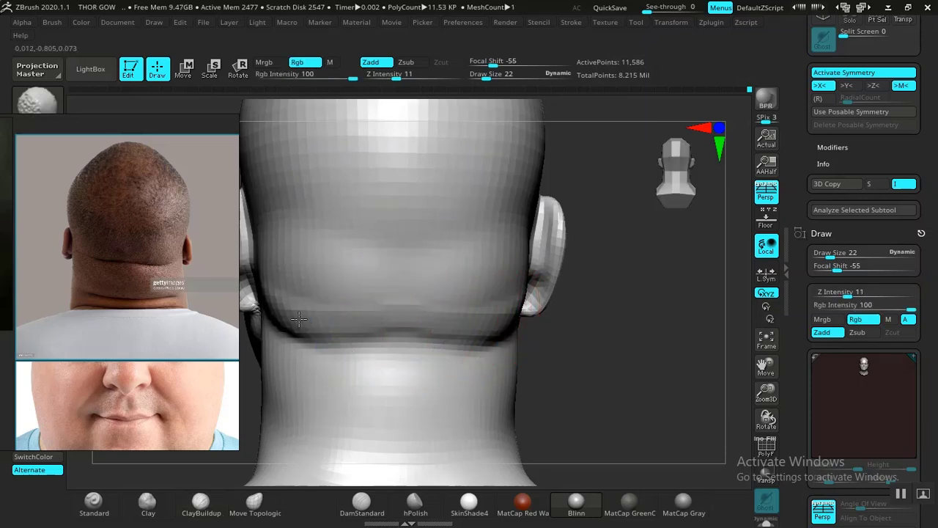
mouse_move(502, 324)
left_mouse_down()
mouse_move(578, 369)
mouse_move(492, 313)
left_mouse_up()
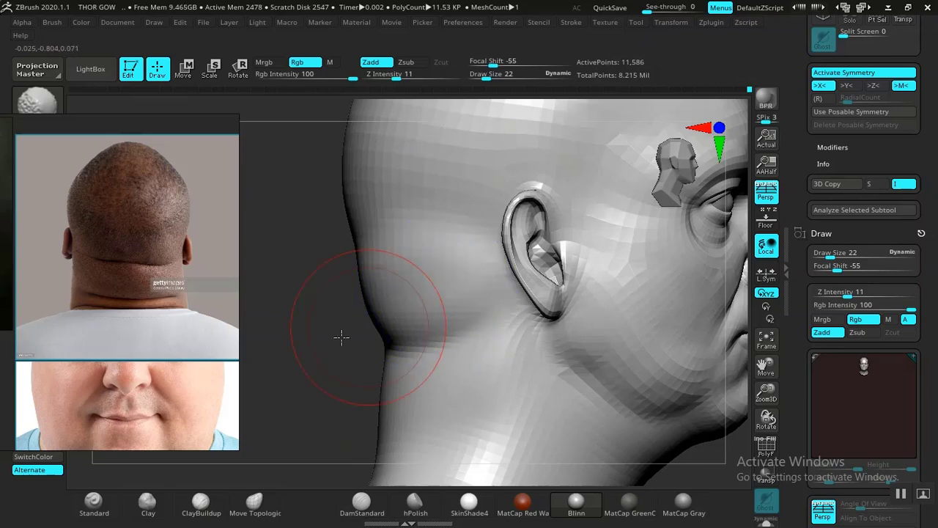
Step: Add volume under the chin with ClayBuildup, following the double-chin reference photo, and smooth the strokes
left_click_drag(296, 313, 311, 240, "alt")
left_click_drag(602, 370, 545, 374)
scroll(118, 357, "up", 3)
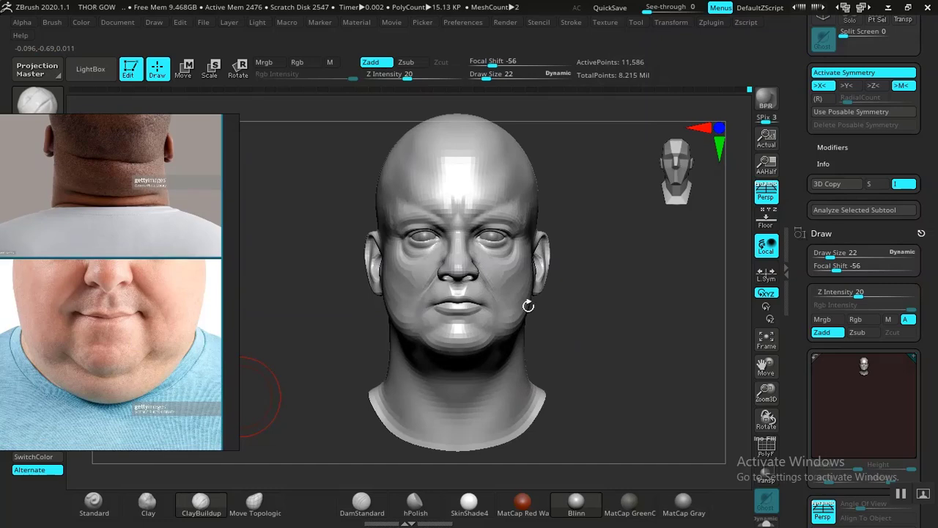
left_click_drag(614, 332, 643, 336)
left_click_drag(475, 286, 443, 314)
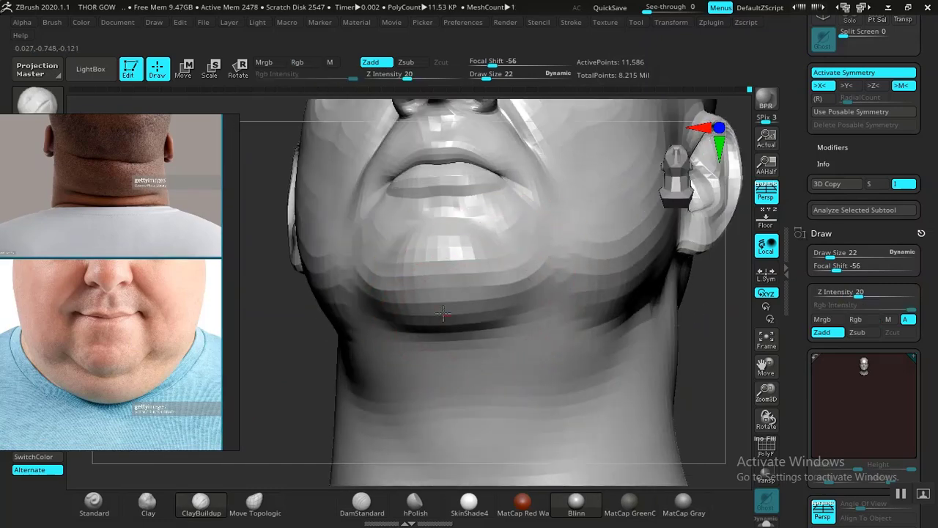
left_click_drag(388, 284, 393, 238)
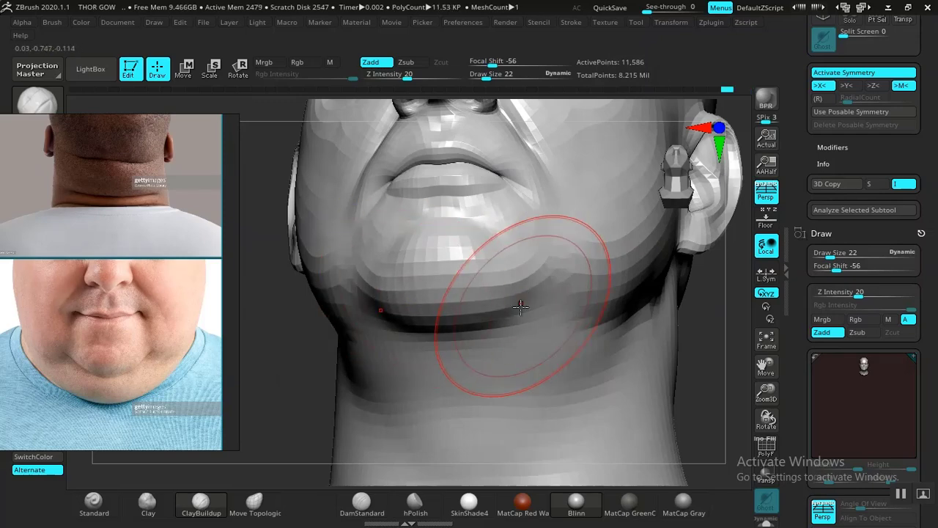
mouse_move(492, 300)
left_mouse_down("shift")
mouse_move(400, 311)
mouse_move(480, 297)
left_mouse_up("shift")
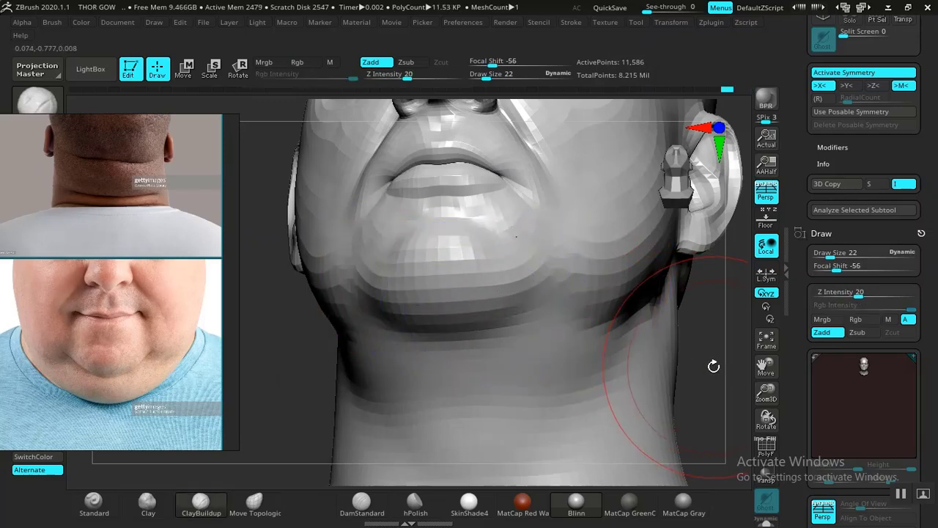
Step: Refine the jawline and lower cheeks with ClayBuildup at draw size 11, checking the head from several angles
mouse_move(714, 366)
left_mouse_down()
mouse_move(668, 382)
mouse_move(679, 385)
mouse_move(682, 410)
left_mouse_up()
key("space")
left_click_drag(549, 244, 541, 243)
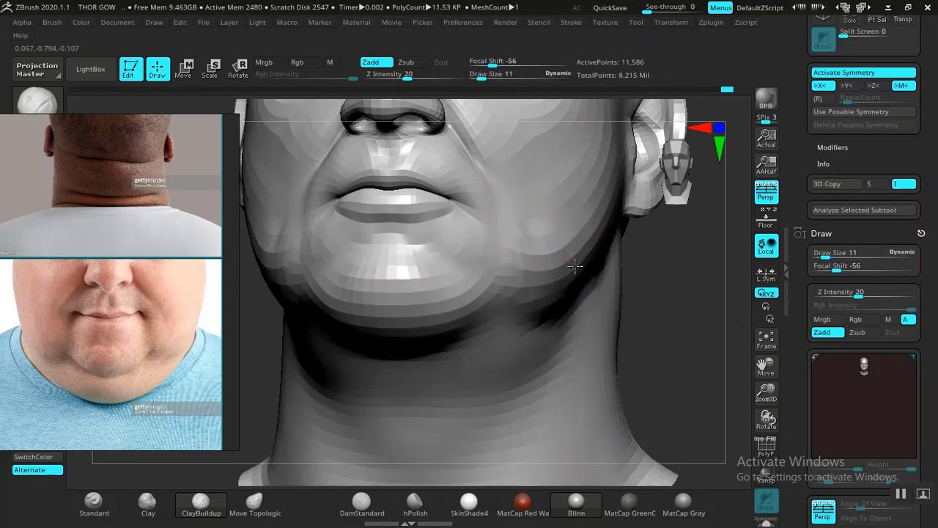
left_click_drag(695, 307, 662, 314)
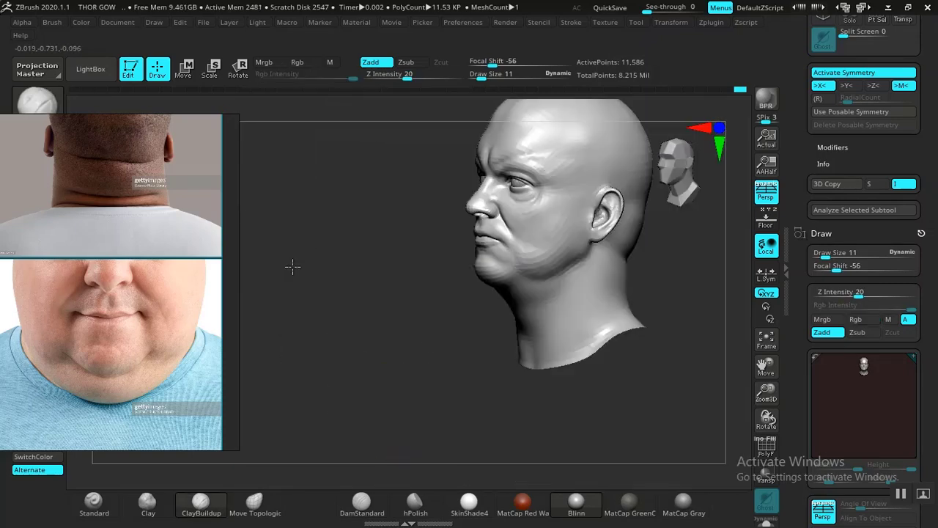
mouse_move(291, 266)
left_mouse_down()
mouse_move(356, 379)
mouse_move(465, 374)
mouse_move(585, 327)
mouse_move(606, 367)
mouse_move(624, 268)
mouse_move(554, 338)
left_mouse_up()
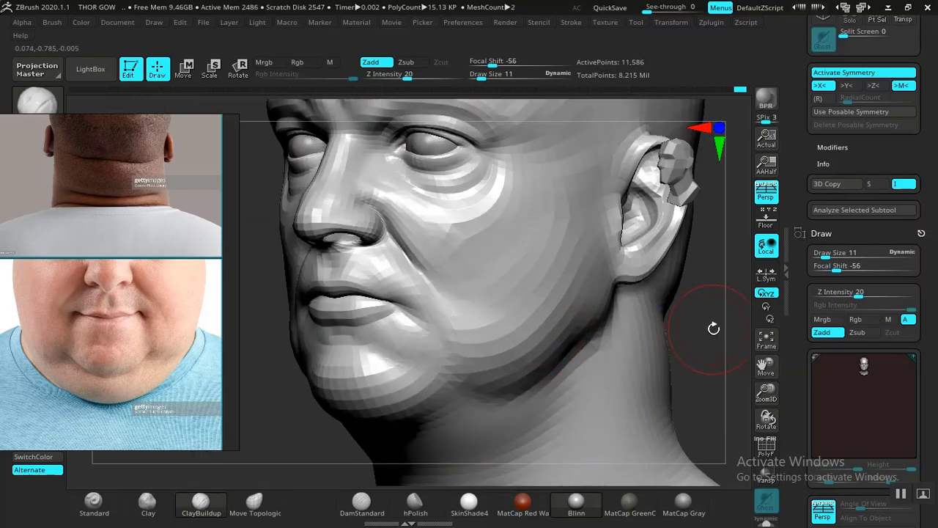
left_click_drag(715, 327, 638, 342)
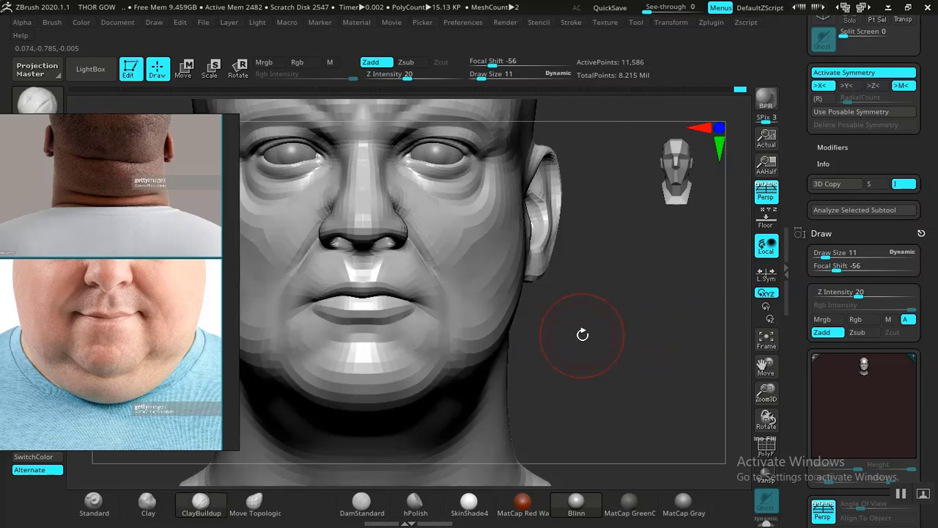
mouse_move(588, 356)
left_mouse_down()
mouse_move(624, 366)
mouse_move(621, 354)
mouse_move(635, 354)
mouse_move(603, 349)
left_mouse_up()
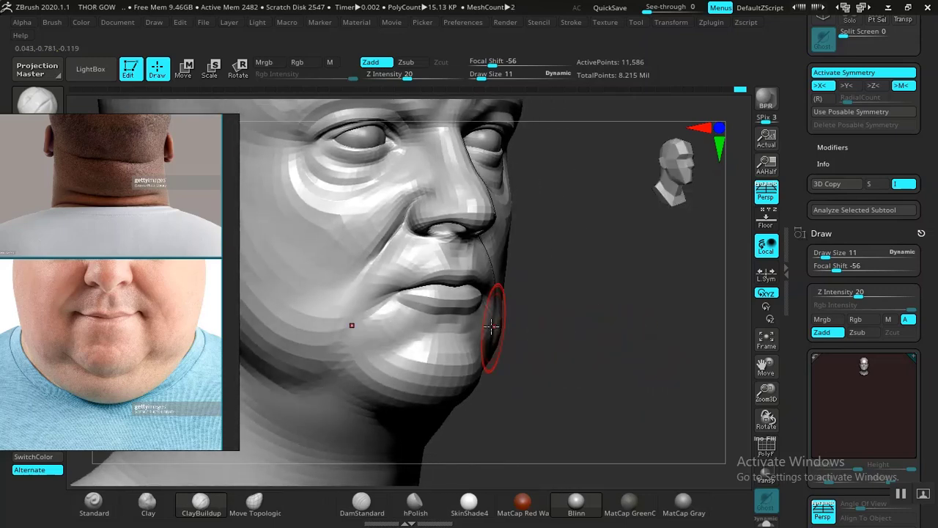
key("f")
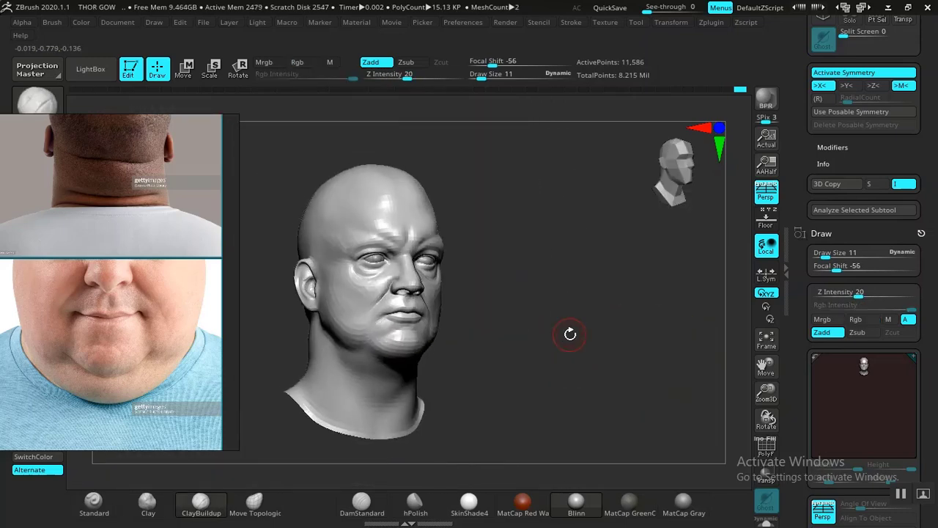
left_click_drag(571, 334, 577, 308)
Step: Bring up the bearded man's side-profile ear photo as reference and reshape the ear with Move Topological at draw size 22
scroll(68, 294, "down", 5)
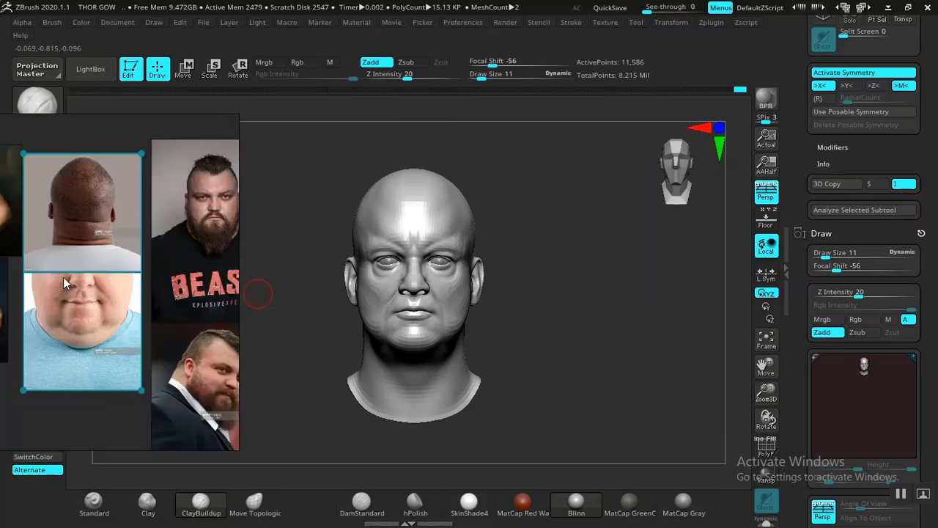
scroll(90, 294, "up", 6)
scroll(143, 345, "up", 6)
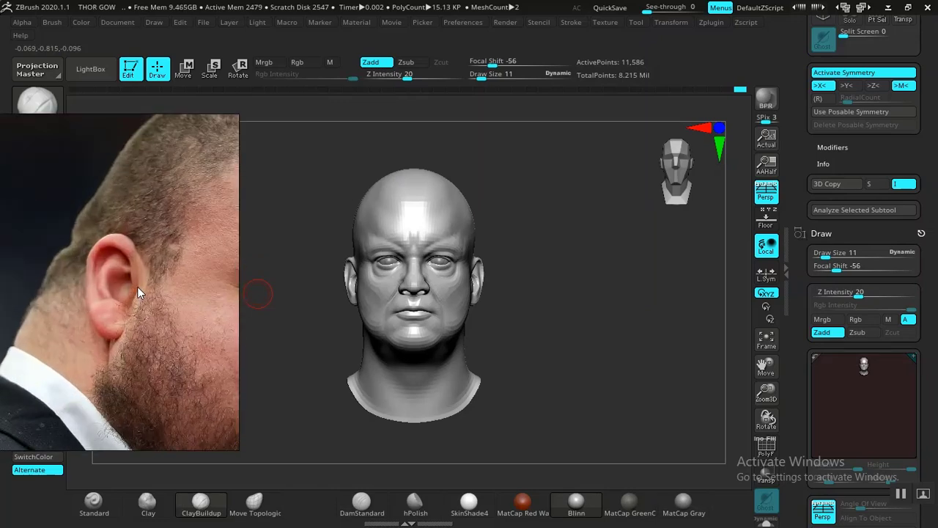
mouse_move(531, 336)
left_mouse_down()
mouse_move(618, 329)
mouse_move(549, 315)
mouse_move(625, 305)
mouse_move(639, 368)
mouse_move(662, 362)
mouse_move(649, 343)
left_mouse_up()
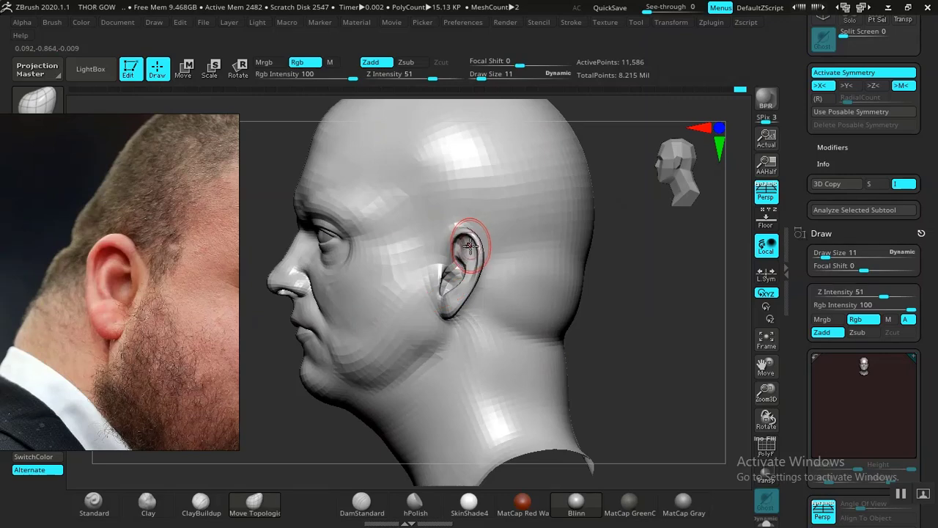
key("space")
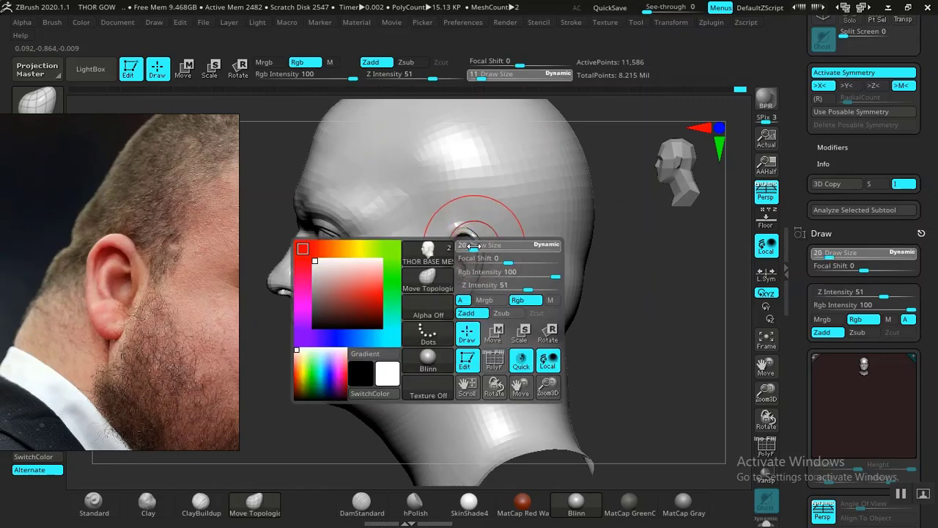
left_click_drag(474, 246, 477, 246)
left_click_drag(646, 343, 607, 333)
mouse_move(500, 294)
left_mouse_down("shift")
mouse_move(497, 252)
mouse_move(442, 247)
mouse_move(432, 227)
left_mouse_up("shift")
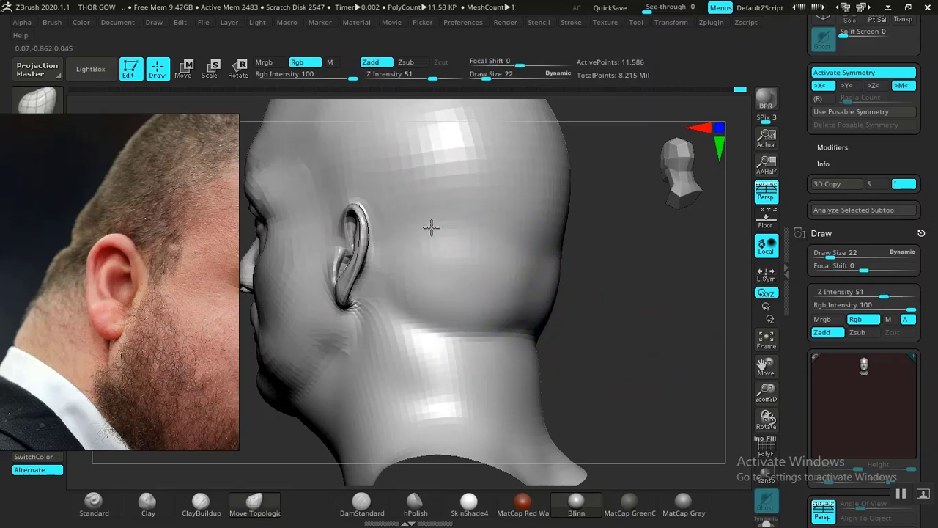
left_click_drag(620, 310, 683, 305)
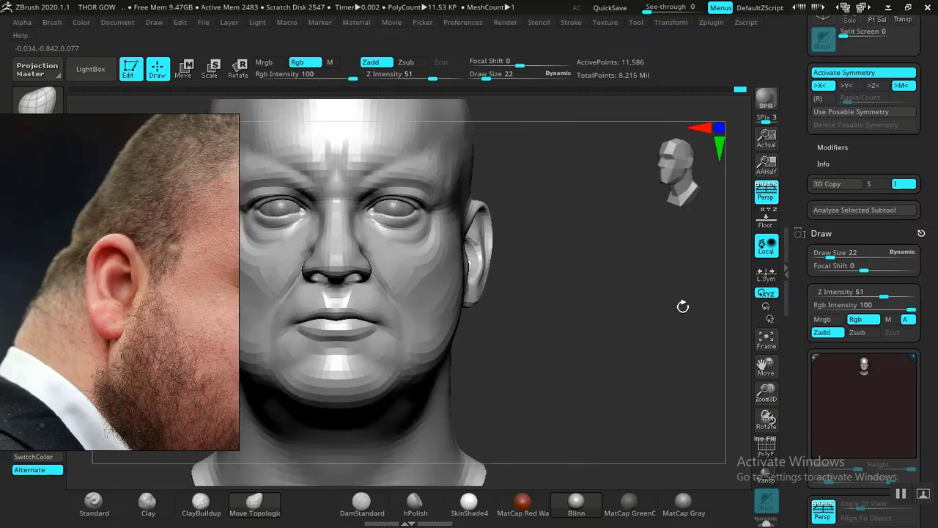
left_click_drag(594, 313, 566, 327)
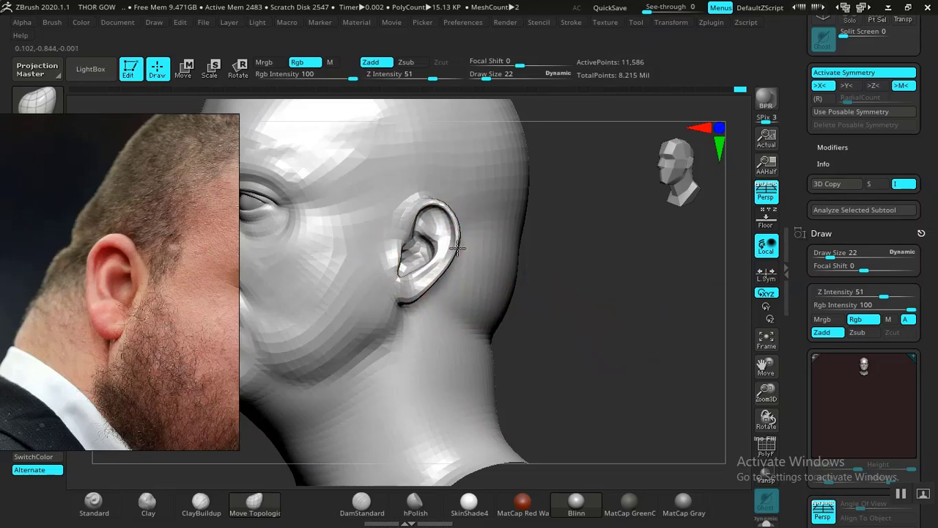
left_click_drag(565, 306, 576, 329)
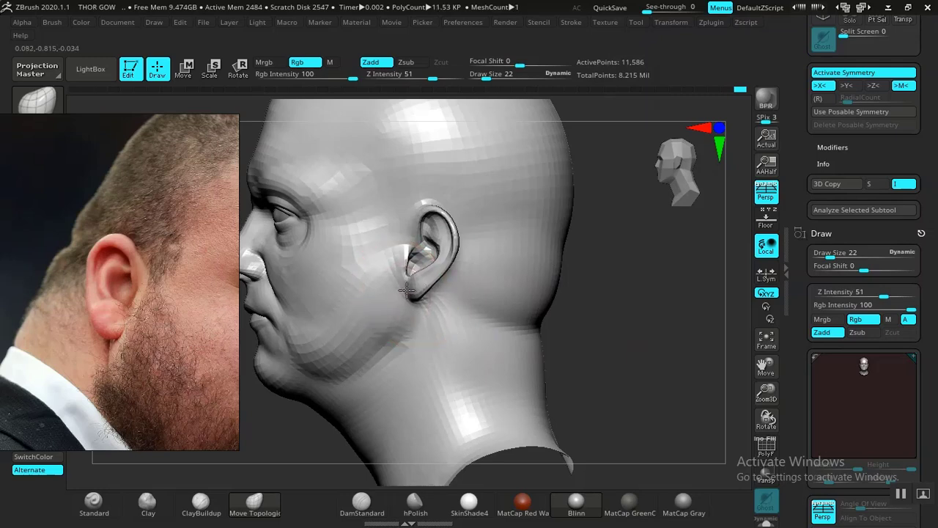
Step: Adjust the ear's outline and its front attachment to the head with Move Topological at draw size 20
key("space")
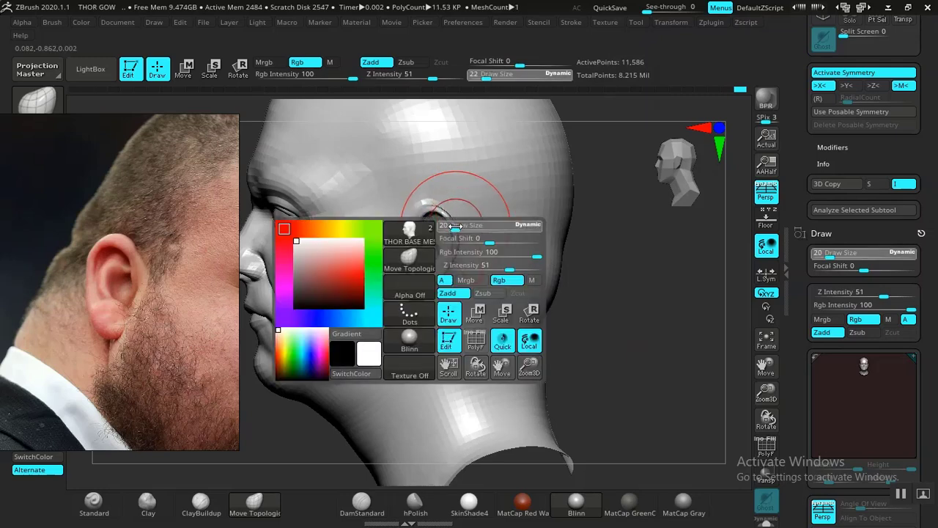
left_click_drag(456, 225, 452, 224)
left_click_drag(700, 317, 597, 341)
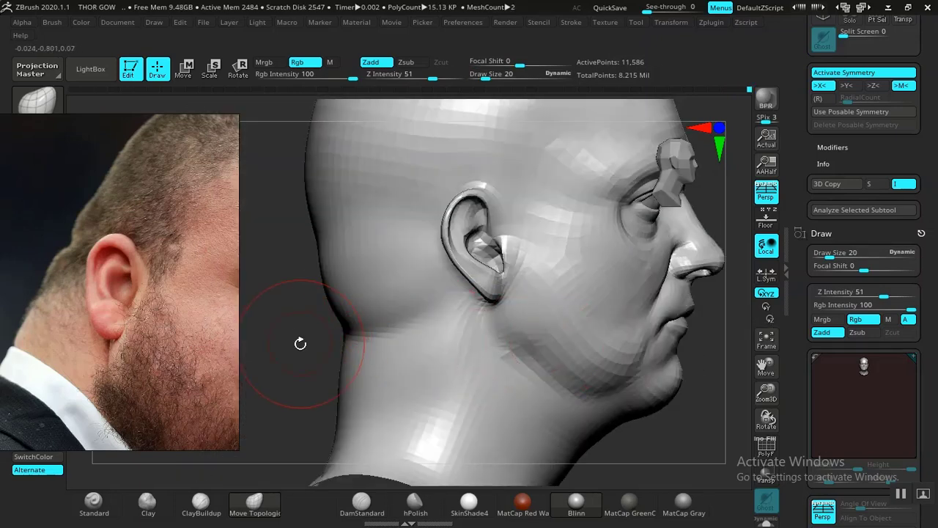
left_click_drag(301, 344, 290, 349)
key("space")
left_click_drag(500, 231, 500, 232)
left_click_drag(489, 245, 491, 240)
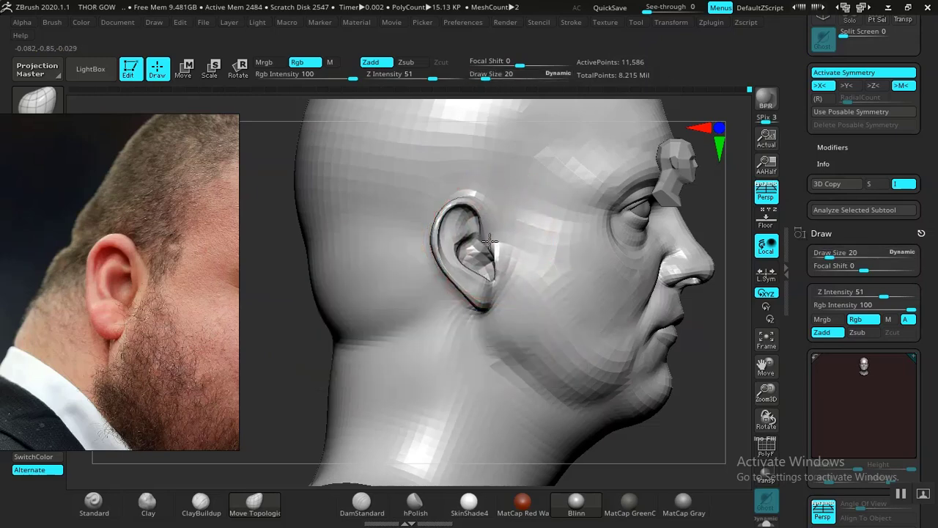
left_click_drag(702, 379, 627, 406, "alt")
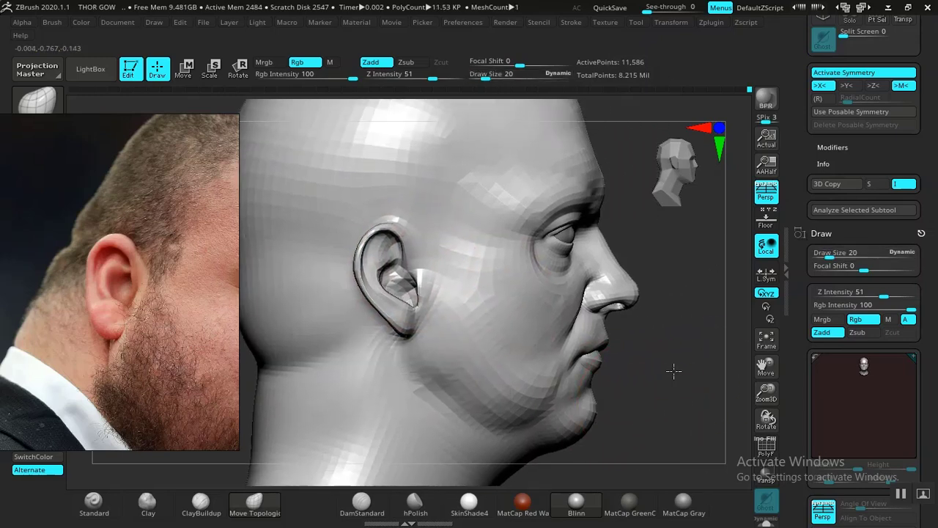
left_click_drag(673, 371, 678, 398, "alt")
left_click_drag(681, 340, 722, 311, "alt")
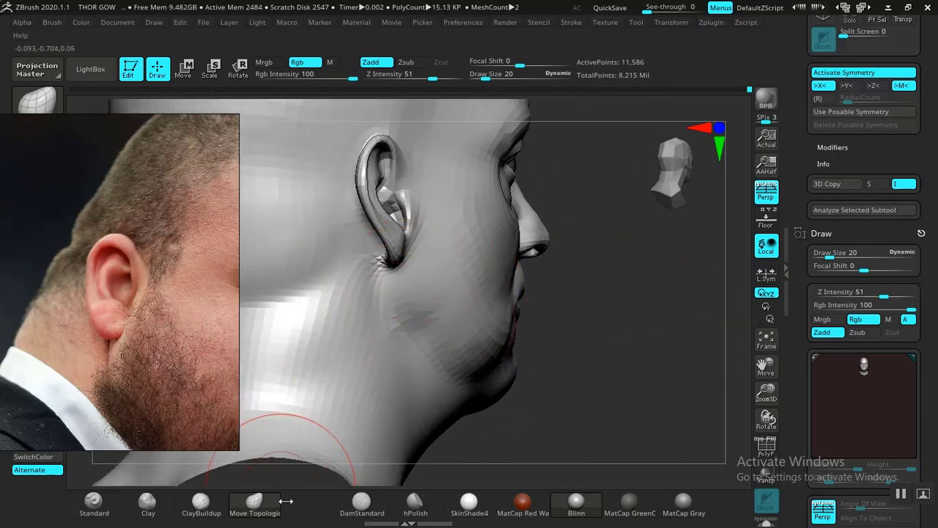
Step: Carve the crease below the earlobe where it meets the jaw with DamStandard at draw size 20
left_click(363, 505)
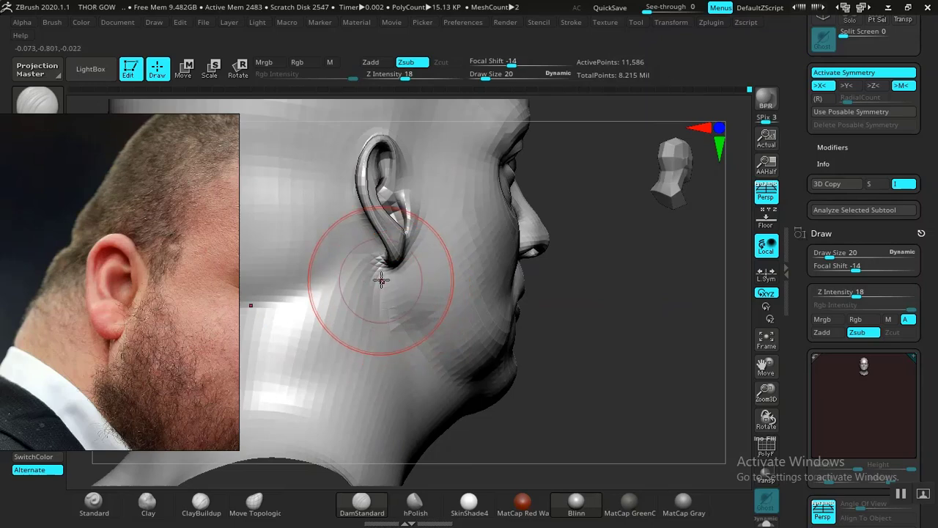
mouse_move(566, 372)
left_mouse_down()
mouse_move(599, 352)
mouse_move(597, 360)
left_mouse_up()
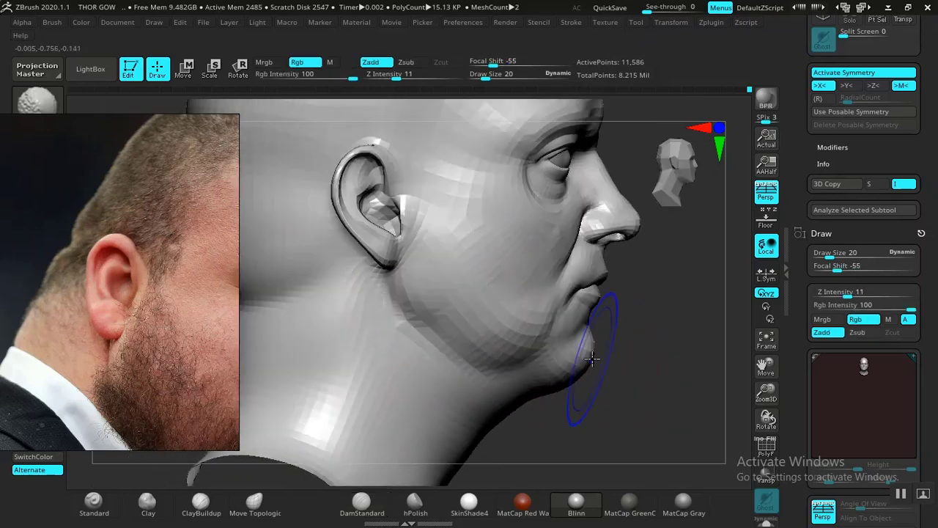
left_click_drag(660, 321, 619, 362)
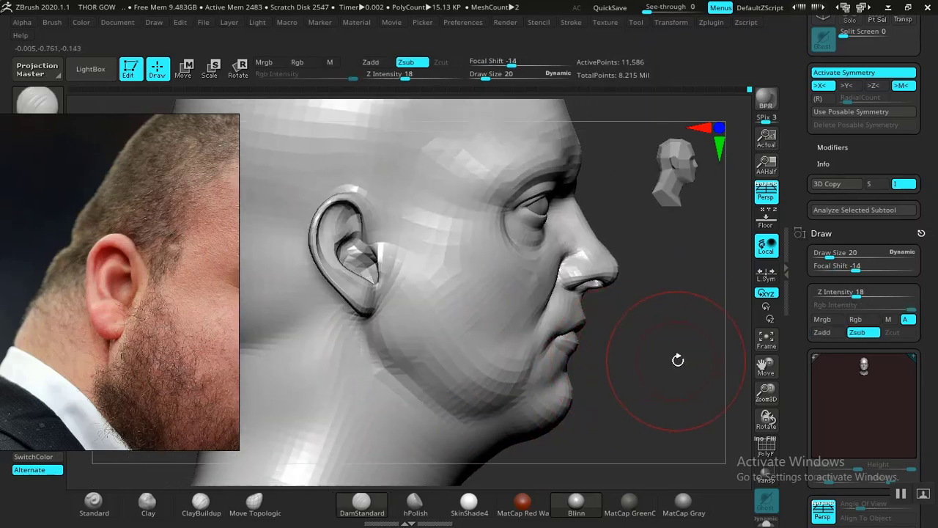
mouse_move(678, 360)
left_mouse_down()
mouse_move(637, 360)
mouse_move(685, 358)
left_mouse_up()
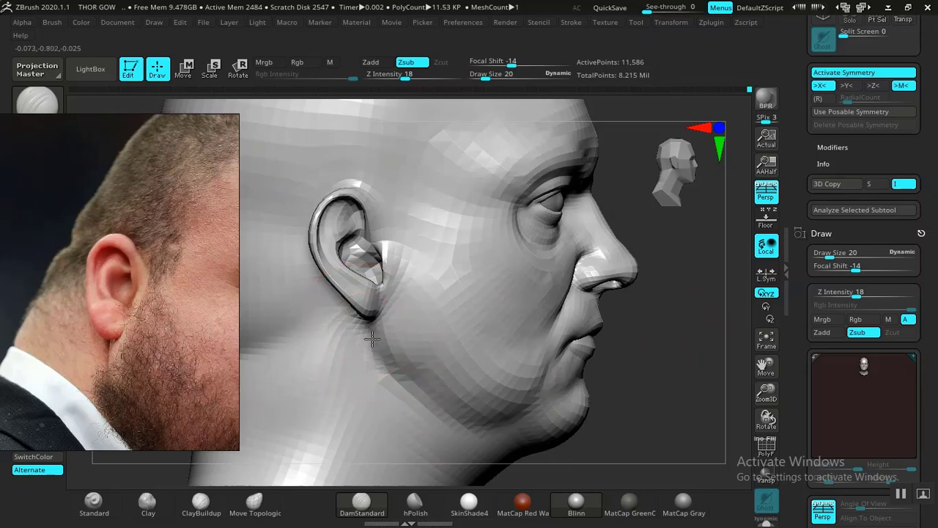
mouse_move(657, 403)
left_mouse_down()
mouse_move(624, 364)
mouse_move(643, 364)
mouse_move(622, 365)
mouse_move(652, 371)
mouse_move(653, 360)
mouse_move(697, 352)
mouse_move(574, 329)
mouse_move(622, 330)
mouse_move(619, 343)
mouse_move(670, 340)
mouse_move(662, 423)
mouse_move(677, 376)
mouse_move(655, 383)
mouse_move(656, 368)
mouse_move(665, 400)
mouse_move(662, 375)
mouse_move(677, 381)
mouse_move(661, 380)
left_mouse_up()
key("f")
Step: Reshape the jaw corner beneath the earlobe with Move Topological at draw size 24
key("space")
left_click_drag(488, 319, 492, 320)
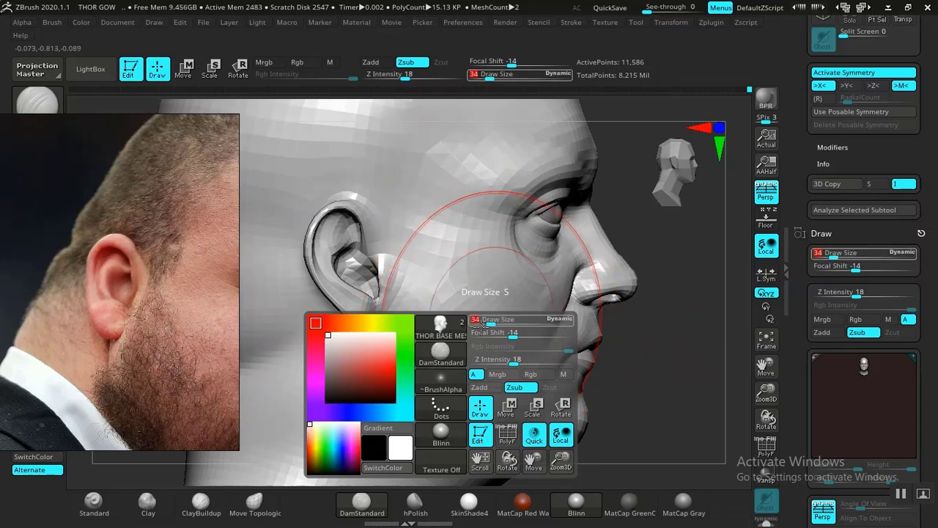
left_click(281, 515)
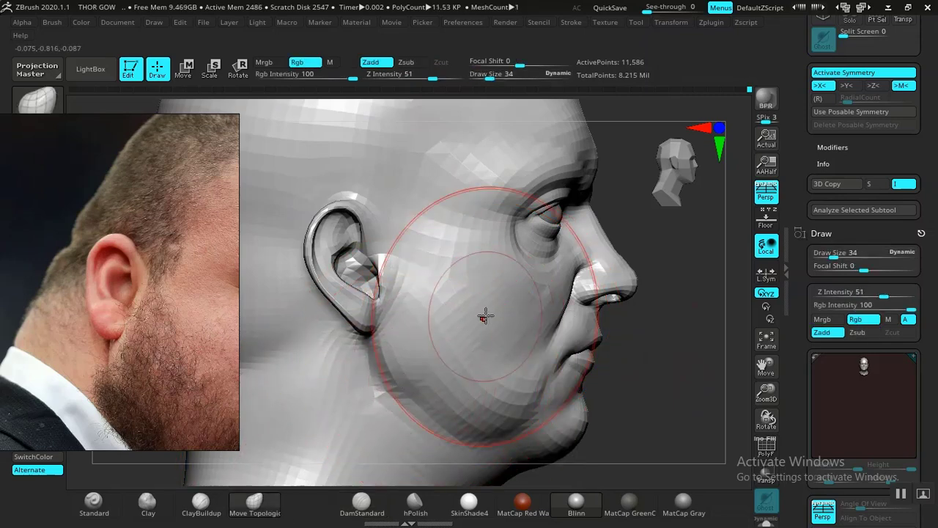
key("space")
left_click_drag(487, 313, 484, 313)
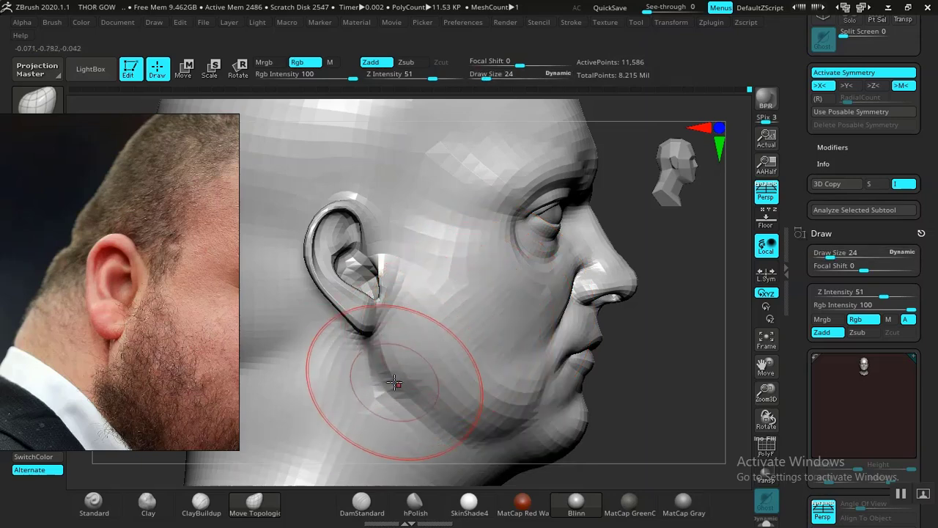
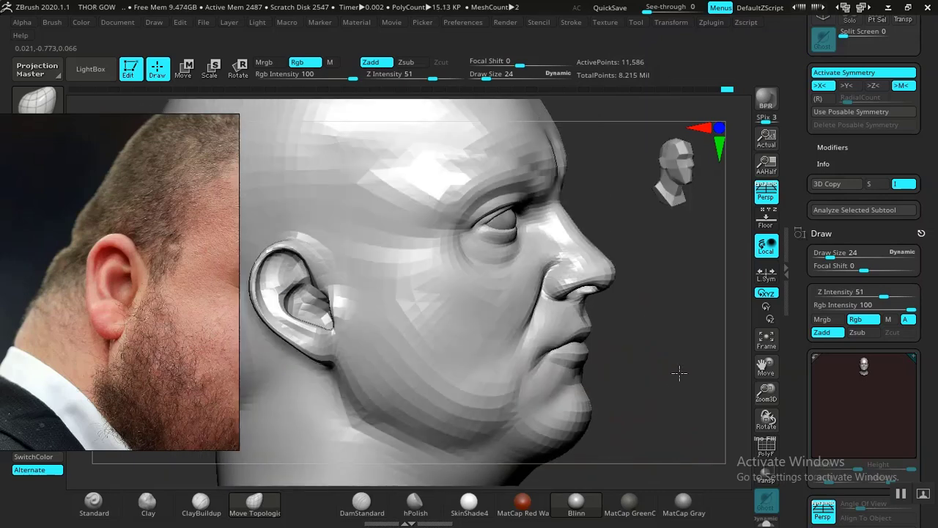
mouse_move(680, 374)
left_mouse_down()
mouse_move(627, 344)
mouse_move(607, 360)
mouse_move(631, 402)
mouse_move(655, 377)
mouse_move(665, 408)
left_mouse_up()
Step: Refine the ear's rim and lobe with Move Topological at draw size 10
key("space")
left_click_drag(404, 251, 394, 252)
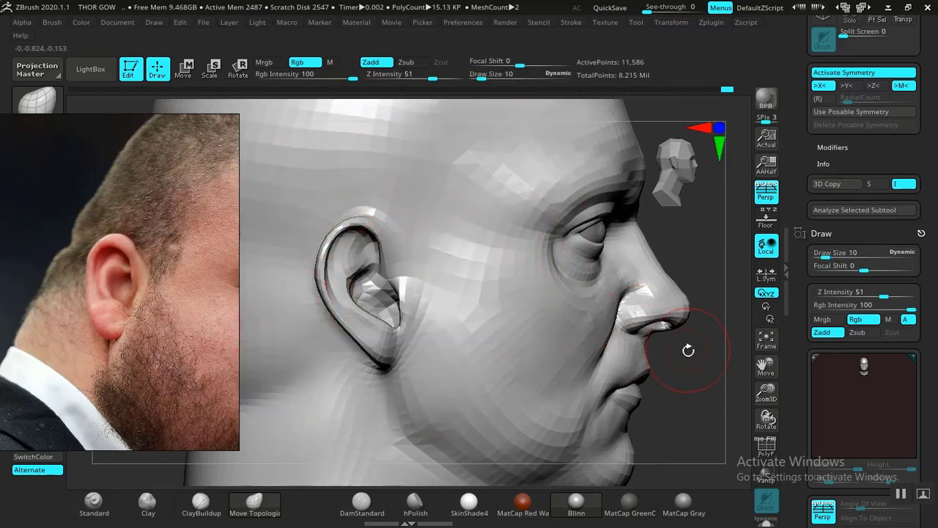
left_click_drag(691, 368, 742, 347, "alt")
left_click_drag(213, 463, 302, 463, "alt")
mouse_move(290, 372)
left_mouse_down()
mouse_move(293, 391)
mouse_move(293, 381)
left_mouse_up()
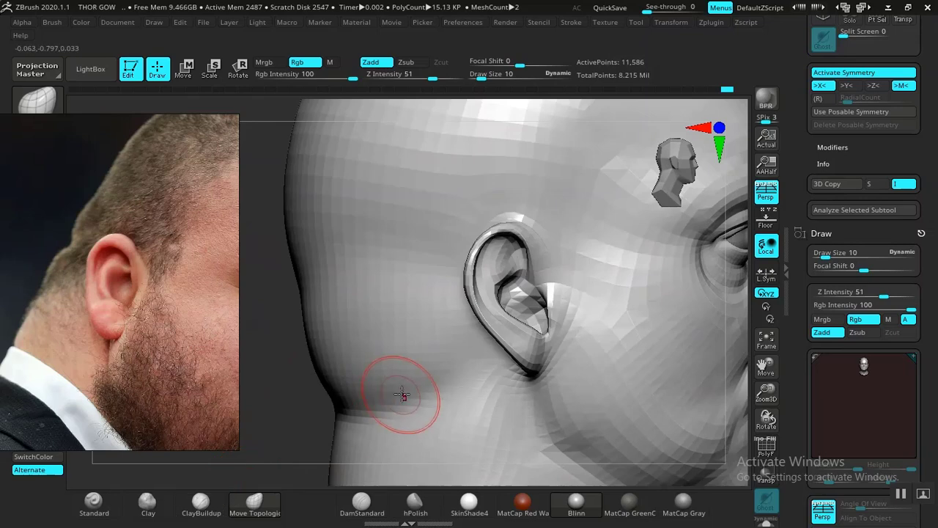
Step: Adjust the back of the head and the nape fold behind the ear with Move Topological at draw size 20
key("space")
left_click_drag(437, 323, 442, 323)
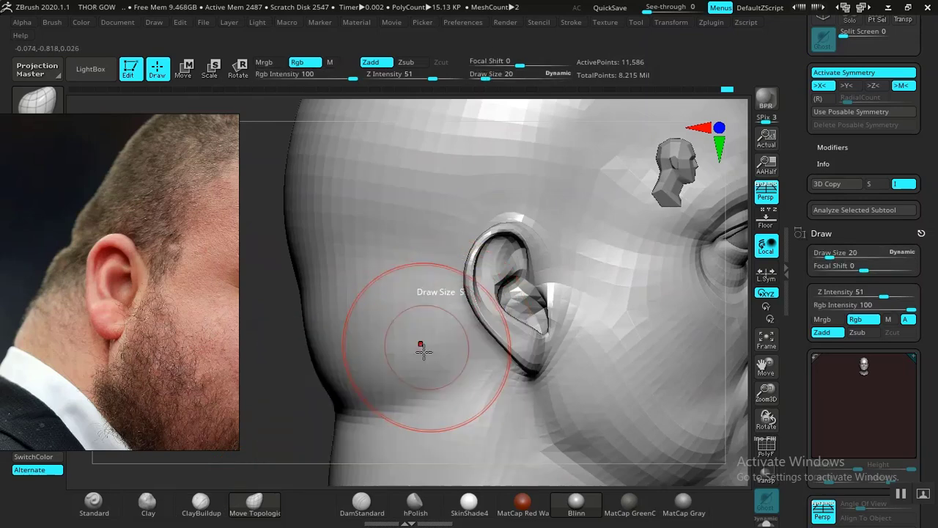
left_click_drag(413, 409, 396, 415)
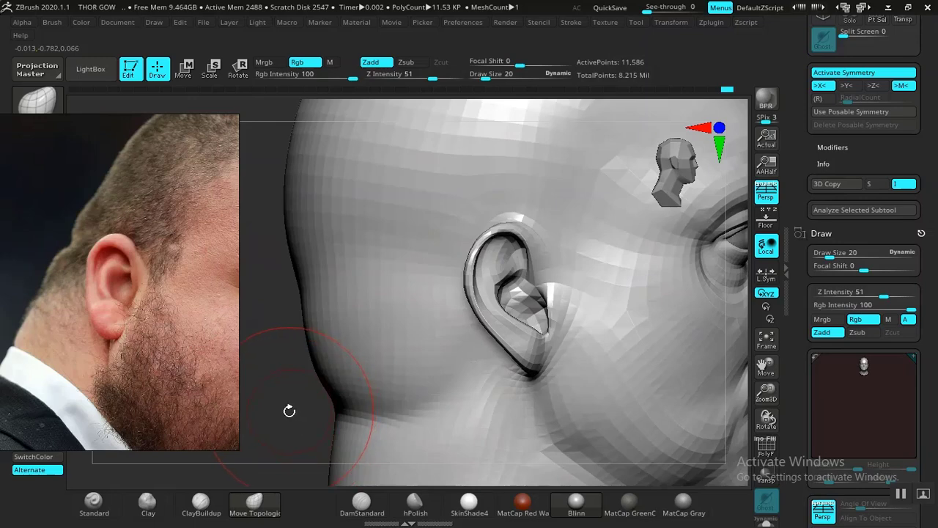
left_click_drag(298, 412, 257, 426)
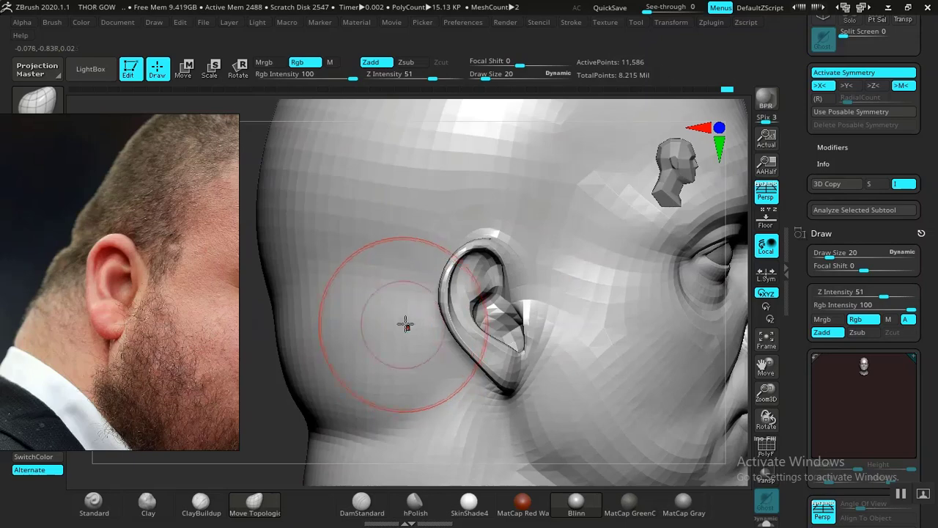
mouse_move(266, 408)
left_mouse_down()
mouse_move(298, 377)
mouse_move(306, 330)
left_mouse_up()
Step: Build up the lower ear and lobe with the Clay brush at draw size 5
key("space")
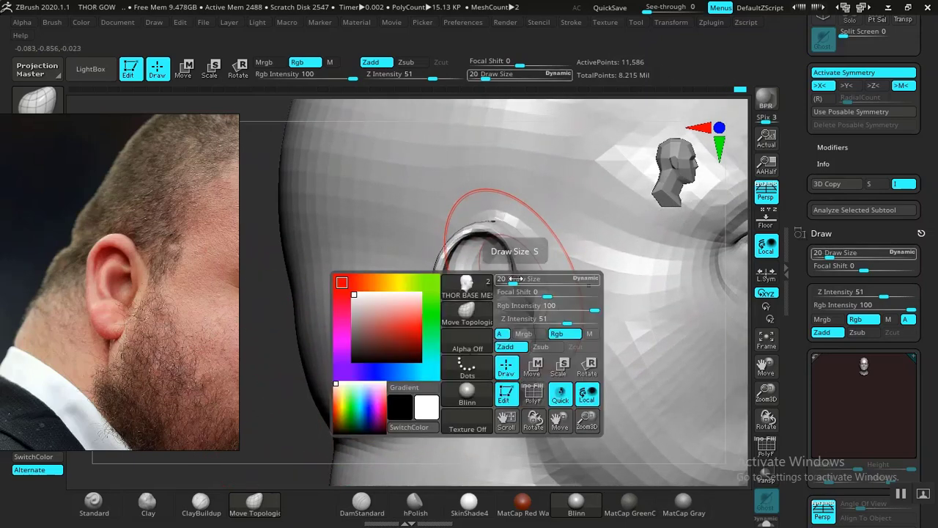
left_click_drag(512, 281, 502, 280)
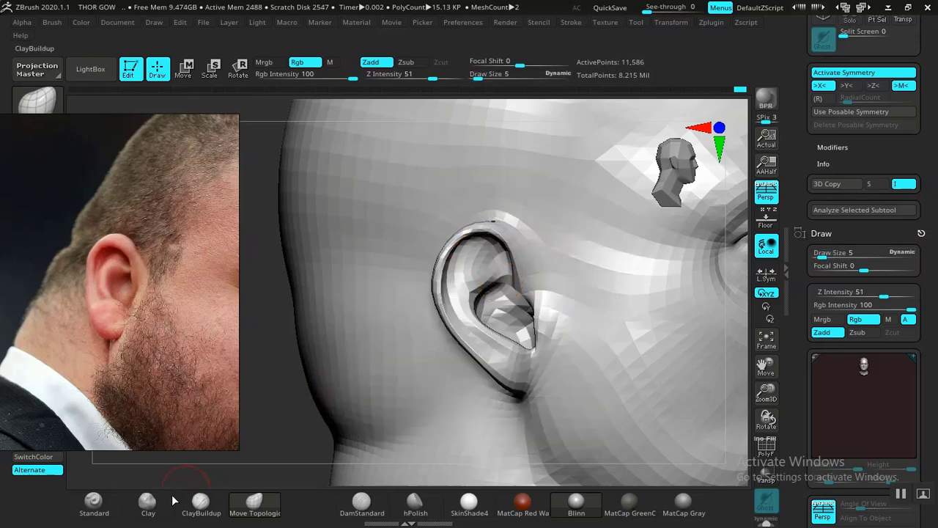
left_click(149, 503)
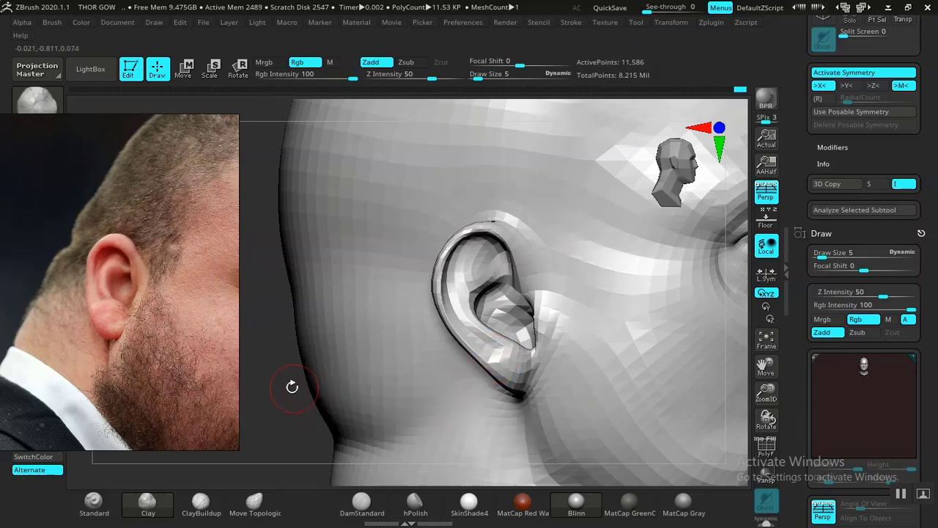
Step: Try to build up the back of the ear with the Clay brush at draw size 10, and undo the stroke
left_click_drag(292, 386, 418, 365)
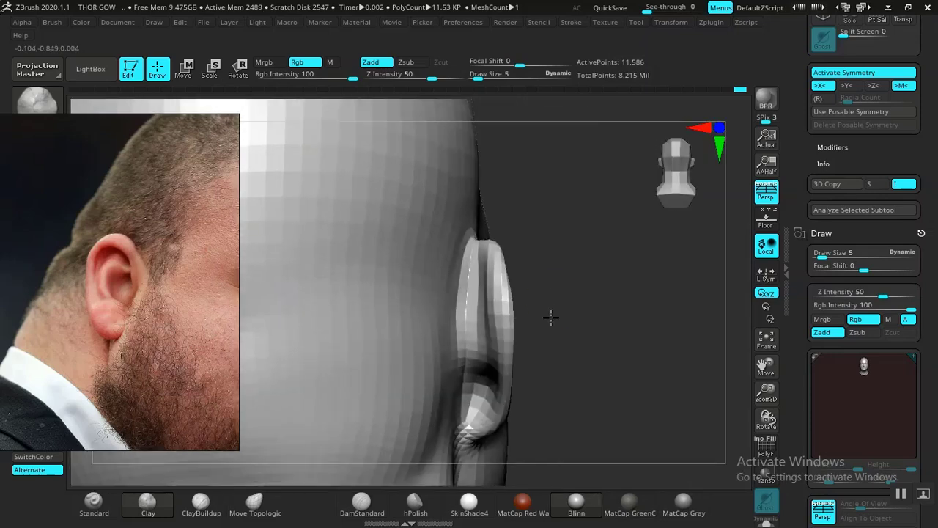
left_click_drag(551, 317, 552, 327)
key("space")
left_click(555, 286)
left_click_drag(582, 242, 600, 260)
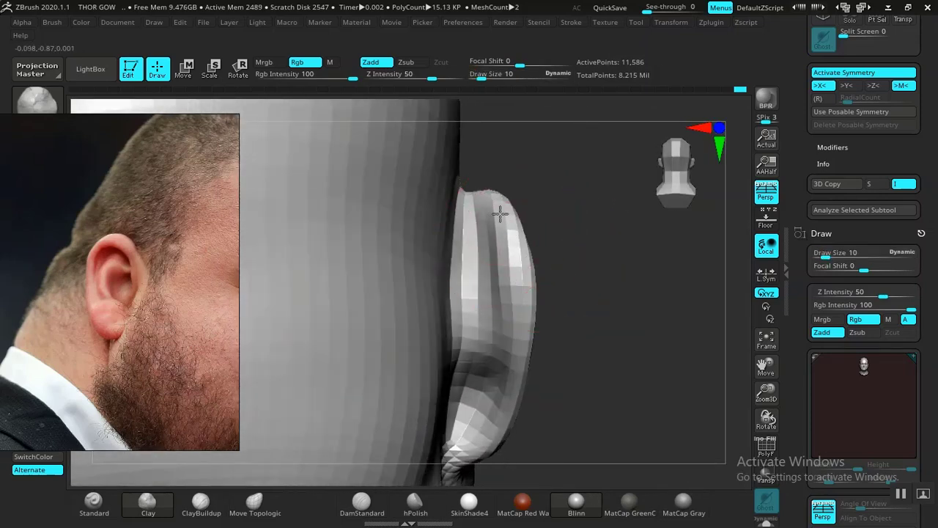
left_click_drag(500, 214, 518, 253)
key("ctrl+z")
Step: Build up the back of the ear and the inside of its outer rim with ClayBuildup at draw size 6
left_click(201, 502)
key("space")
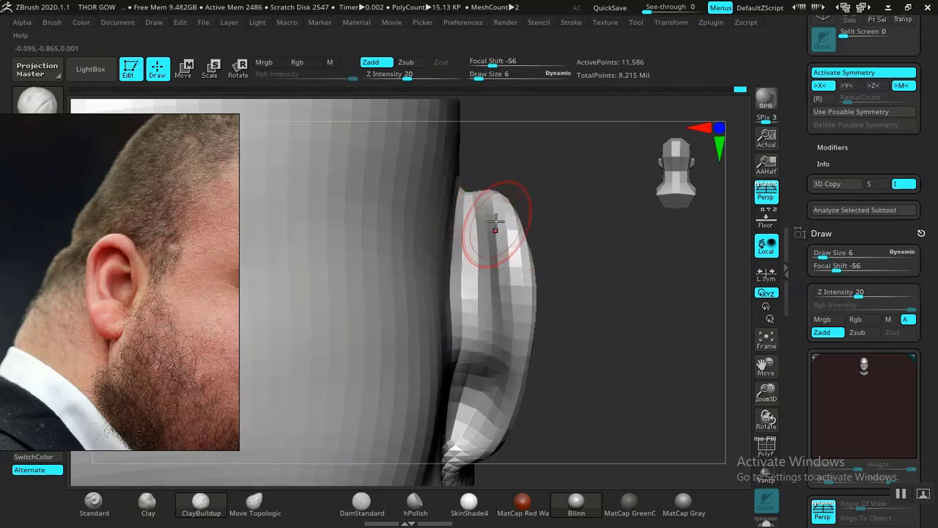
left_click_drag(495, 221, 500, 262)
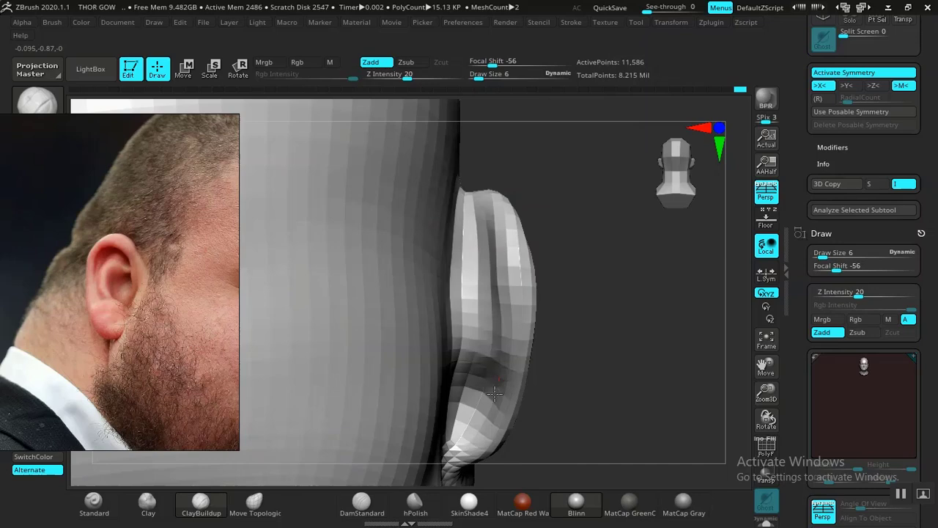
left_click_drag(618, 334, 492, 314)
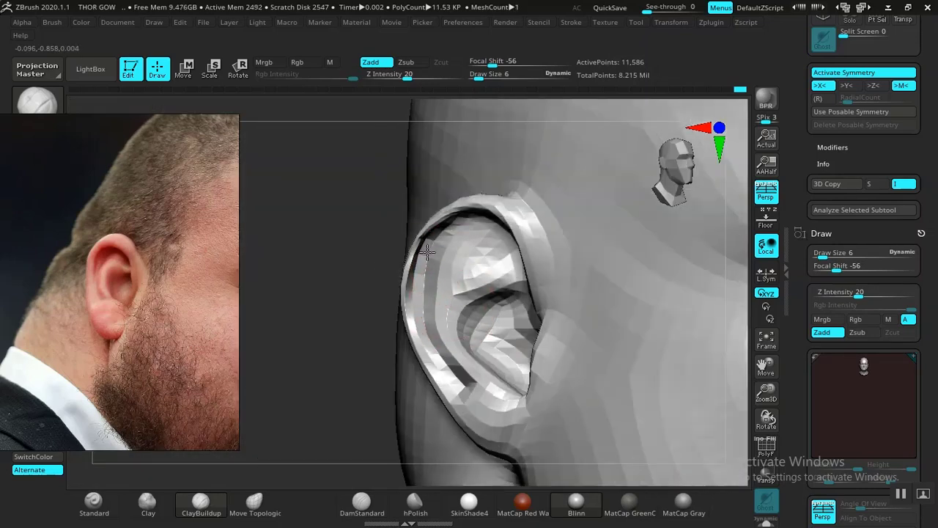
left_click_drag(427, 252, 417, 297)
left_click_drag(322, 319, 360, 325)
Step: Thicken the ear's outer rim with the Inflat brush at draw size 6 and Z intensity 10
key("b")
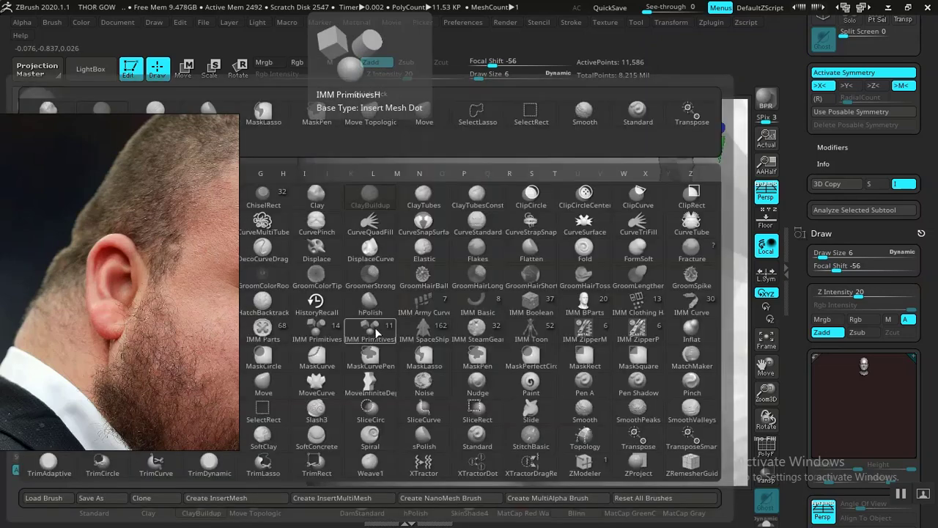
key("i")
key("n")
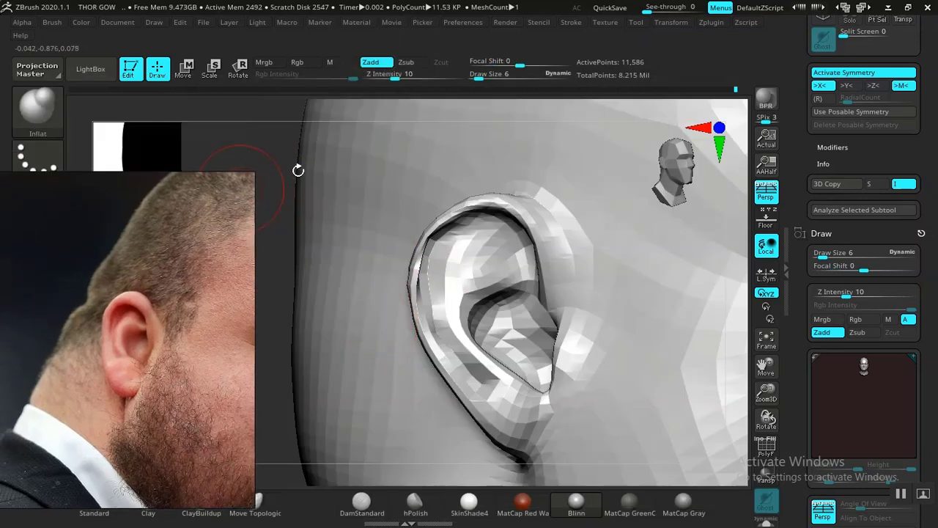
mouse_move(299, 171)
left_mouse_down()
mouse_move(450, 220)
mouse_move(399, 246)
mouse_move(390, 283)
mouse_move(446, 396)
left_mouse_up()
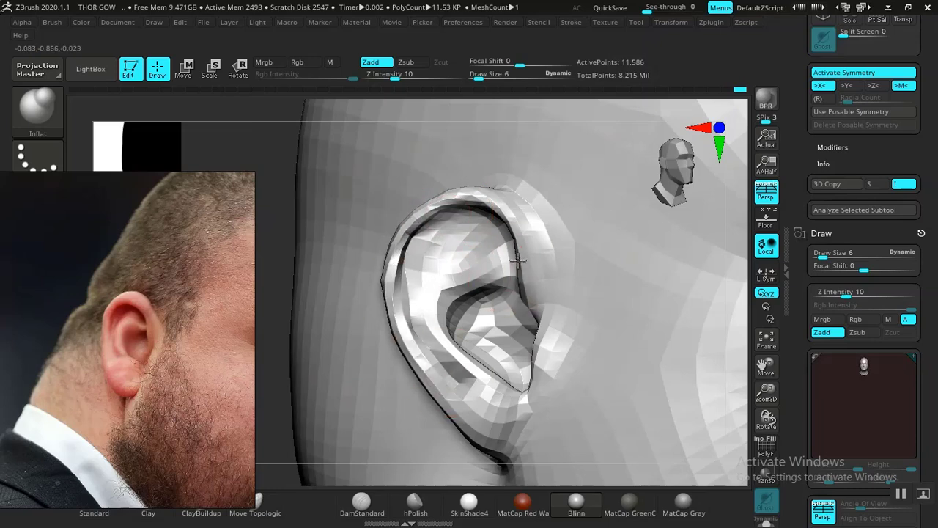
mouse_move(519, 260)
left_mouse_down()
mouse_move(517, 222)
mouse_move(476, 195)
mouse_move(429, 198)
left_mouse_up()
mouse_move(306, 316)
left_mouse_down()
mouse_move(328, 342)
mouse_move(362, 345)
left_mouse_up()
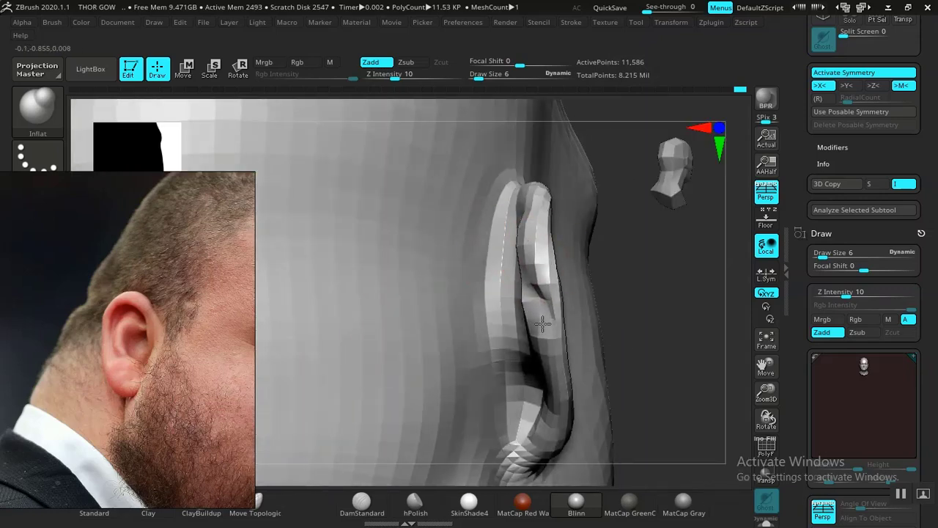
Step: Smooth out the dents along the back of the ear's outer rim
left_click_drag(542, 323, 529, 297, "shift")
left_click_drag(539, 332, 543, 326, "shift")
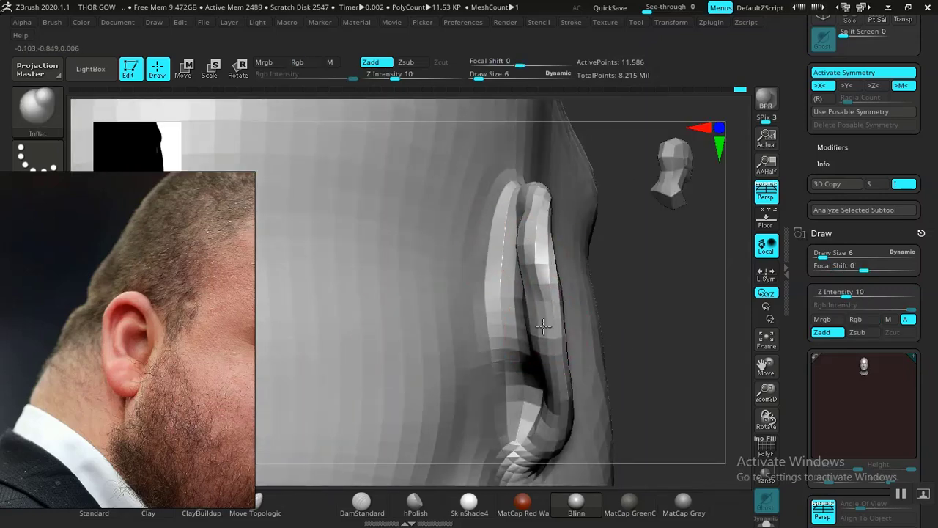
left_click_drag(638, 275, 646, 275)
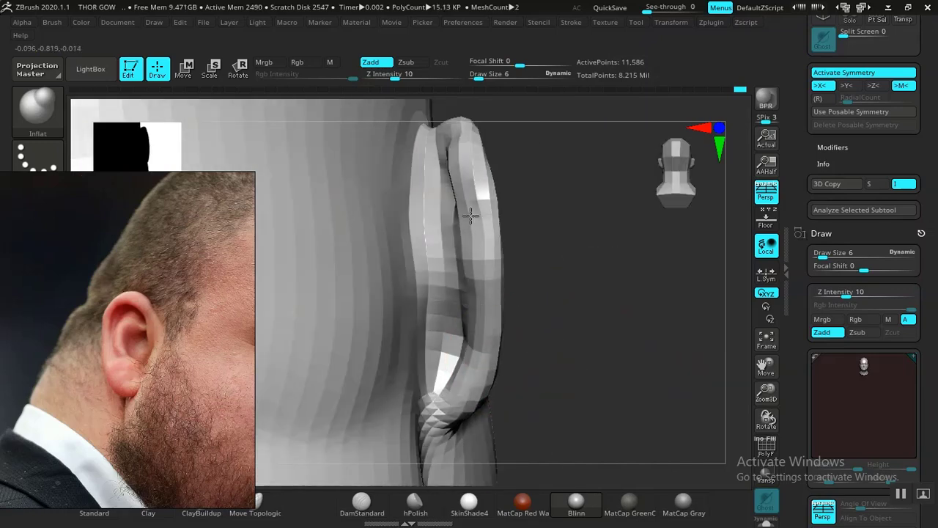
mouse_move(505, 276)
left_mouse_down()
mouse_move(443, 302)
mouse_move(385, 307)
mouse_move(374, 320)
mouse_move(354, 310)
mouse_move(320, 347)
mouse_move(352, 330)
left_mouse_up()
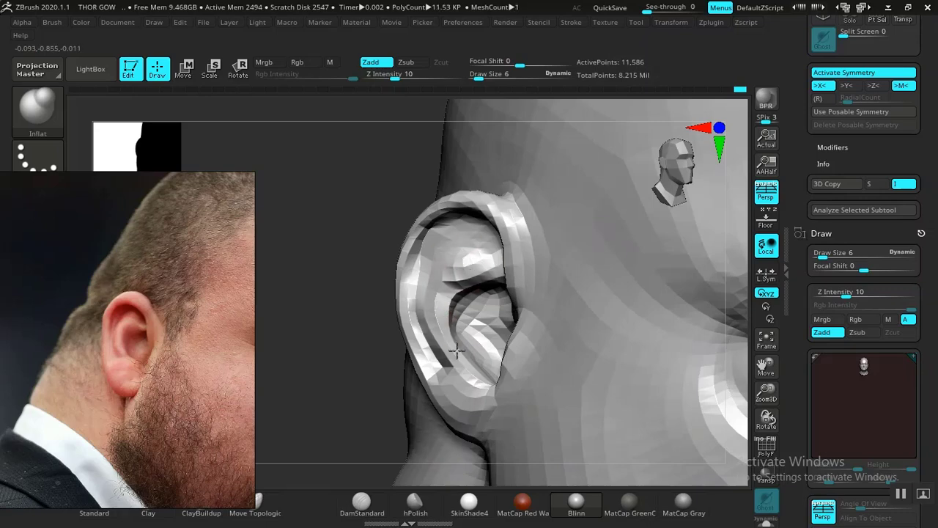
left_click_drag(333, 354, 342, 352)
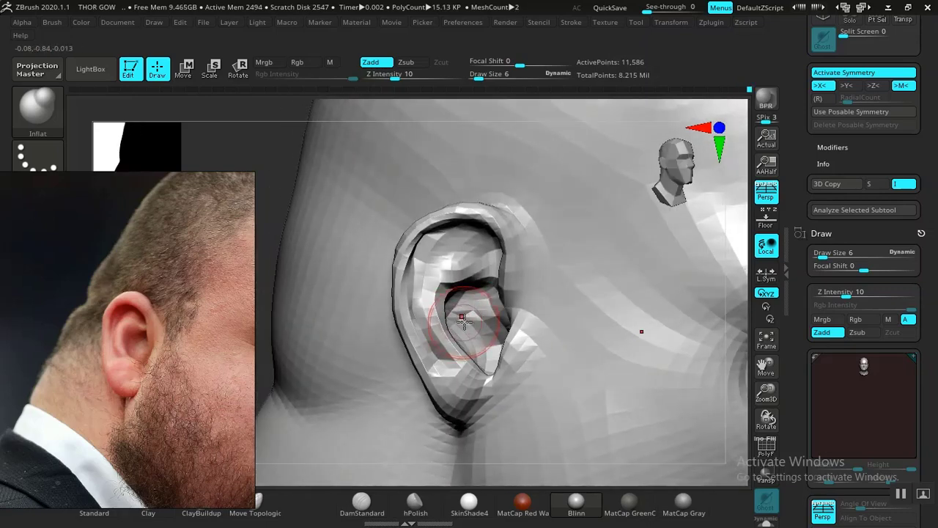
mouse_move(261, 236)
left_mouse_down()
mouse_move(262, 197)
mouse_move(330, 205)
mouse_move(335, 269)
left_mouse_up()
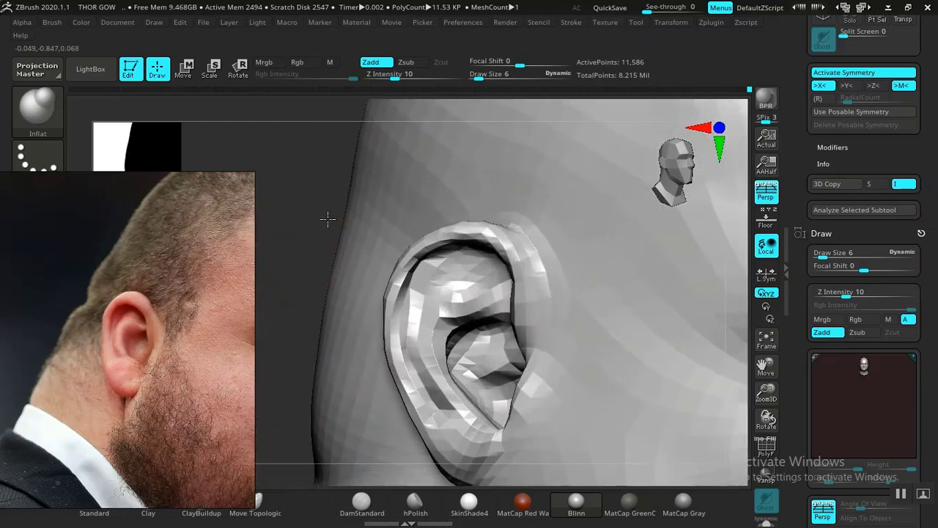
left_click_drag(327, 218, 477, 302)
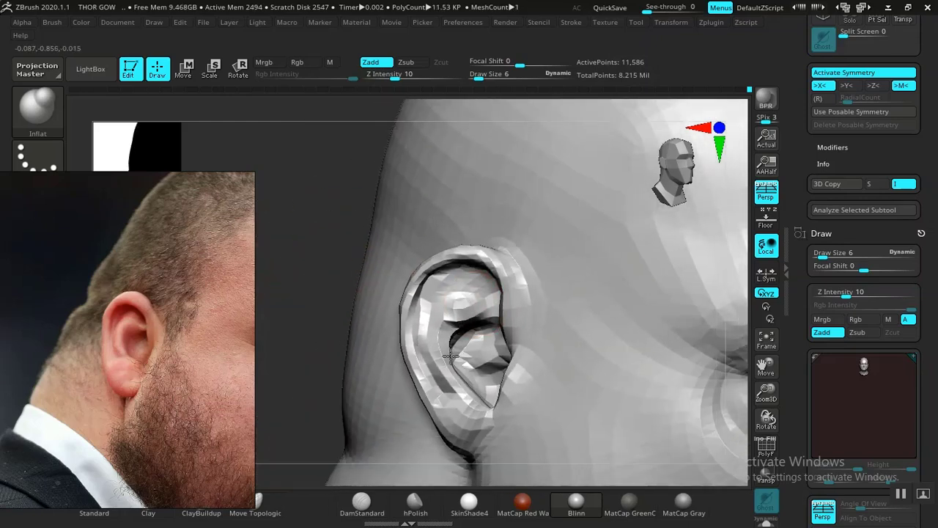
left_click_drag(323, 313, 294, 492)
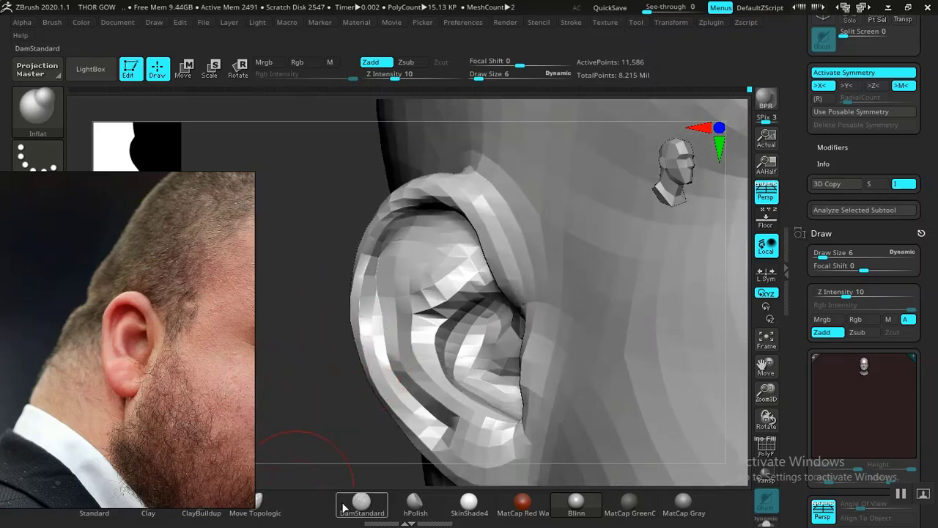
Step: Refine the inner ear folds with DamStandard at draw size 6 and subdivide the head mesh once
left_click(362, 500)
key("b")
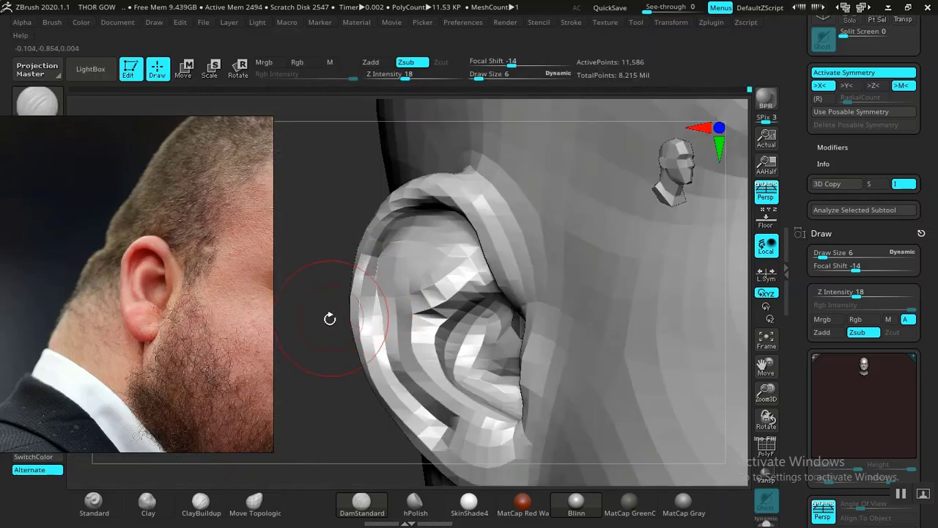
mouse_move(330, 319)
left_mouse_down()
mouse_move(319, 331)
mouse_move(340, 339)
mouse_move(330, 268)
mouse_move(430, 290)
mouse_move(476, 312)
left_mouse_up()
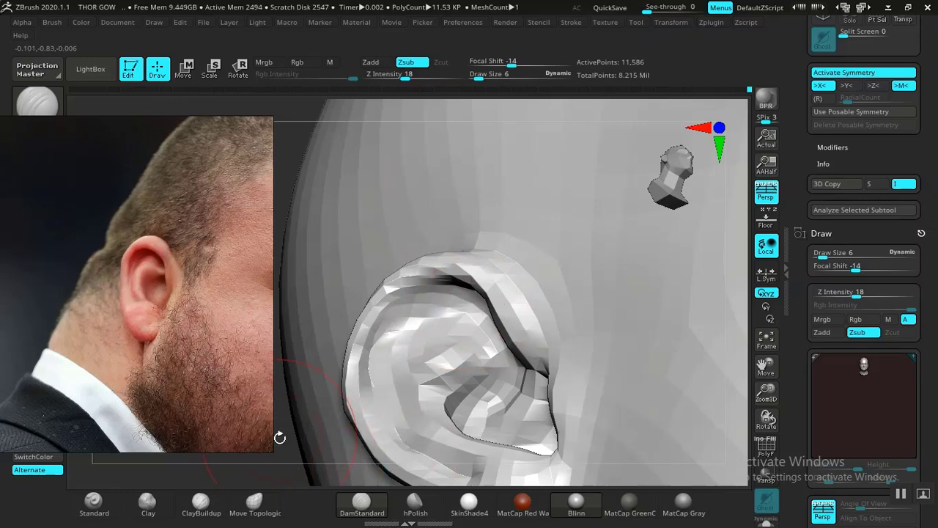
mouse_move(279, 438)
left_mouse_down()
mouse_move(368, 294)
mouse_move(362, 310)
mouse_move(378, 331)
left_mouse_up()
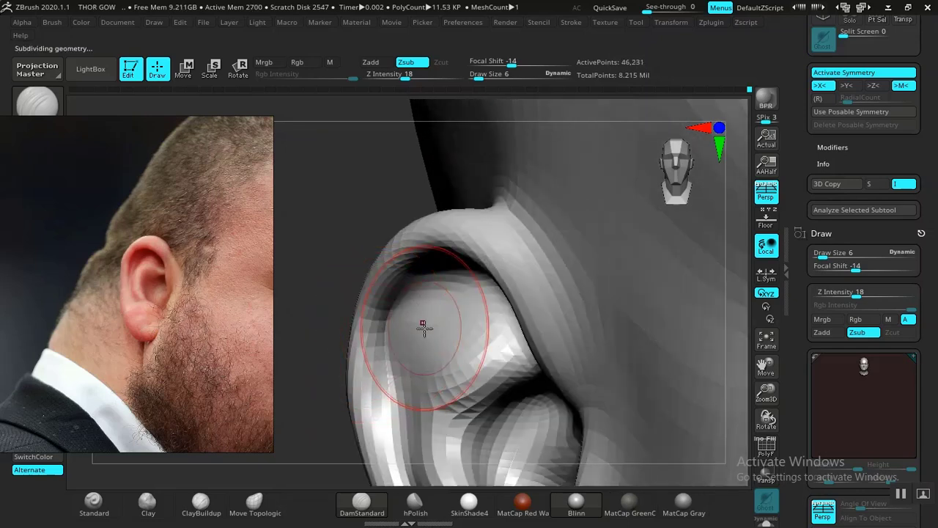
Step: Undo a first trial stroke and raise the upper inner ear fold with the Standard brush at draw size 6
left_click(108, 508)
key("space")
mouse_move(433, 302)
left_mouse_down()
mouse_move(438, 329)
mouse_move(445, 301)
mouse_move(442, 352)
mouse_move(433, 300)
mouse_move(444, 352)
left_mouse_up()
key("ctrl+z")
key("space")
mouse_move(323, 288)
left_mouse_down()
mouse_move(331, 239)
mouse_move(384, 247)
left_mouse_up()
left_click_drag(469, 312, 471, 341)
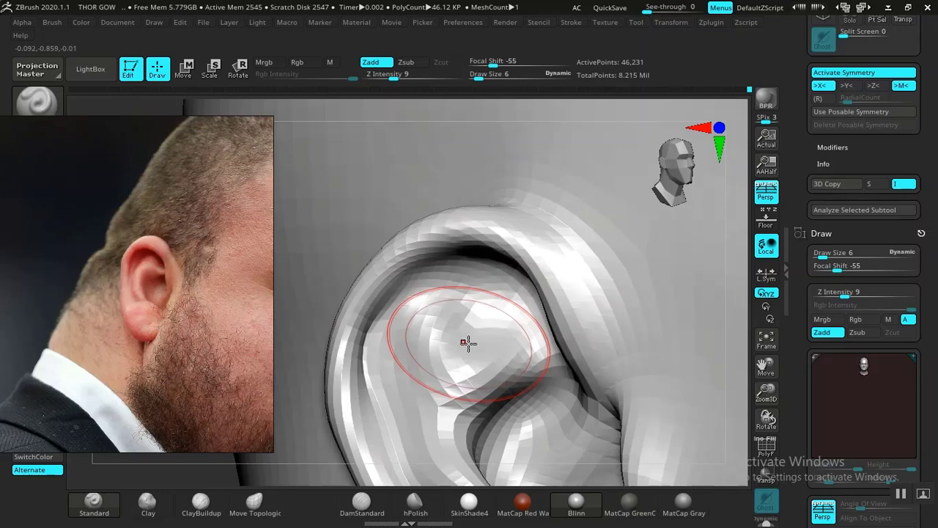
Step: Carve the hollow between the upper inner ear folds with DamStandard at draw size 6 and Z intensity 18
left_click(361, 502)
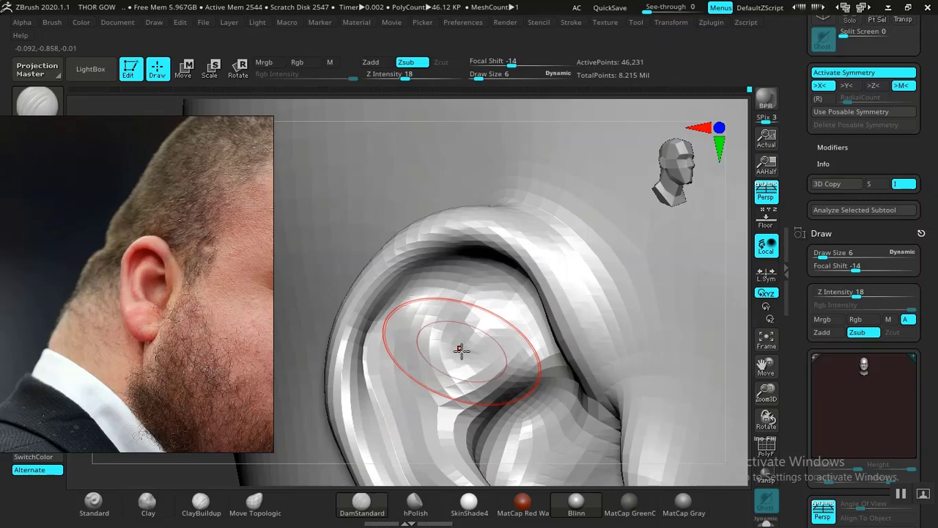
left_click_drag(461, 351, 338, 253)
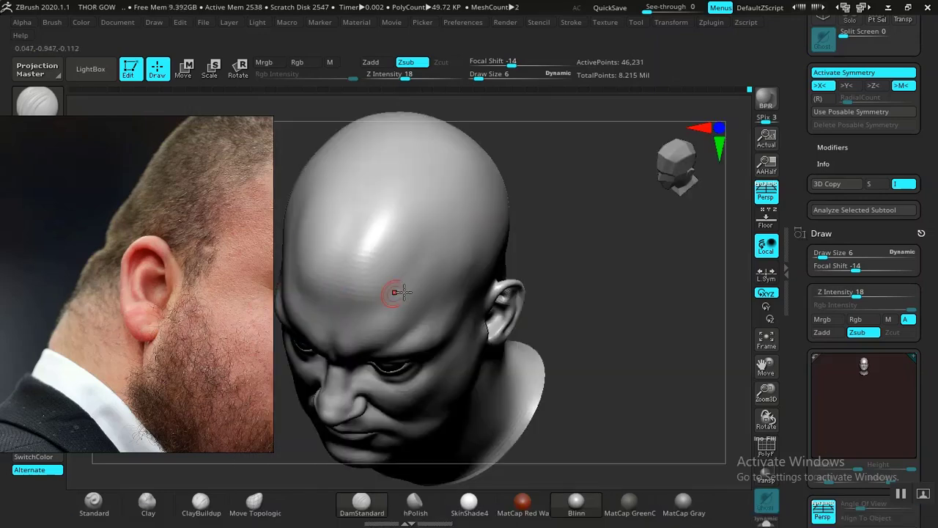
mouse_move(587, 264)
left_mouse_down()
mouse_move(646, 233)
mouse_move(600, 291)
mouse_move(646, 306)
mouse_move(623, 313)
mouse_move(566, 300)
mouse_move(666, 295)
mouse_move(655, 275)
mouse_move(611, 301)
left_mouse_up()
left_click_drag(357, 290, 475, 458, "alt")
left_click_drag(412, 297, 457, 446, "alt")
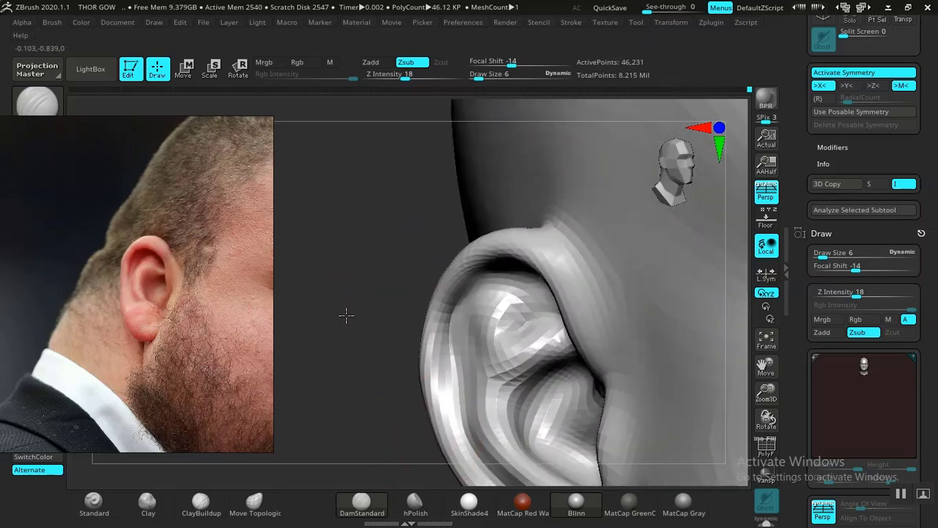
left_click_drag(345, 314, 360, 358, "alt")
left_click_drag(332, 280, 348, 330, "alt")
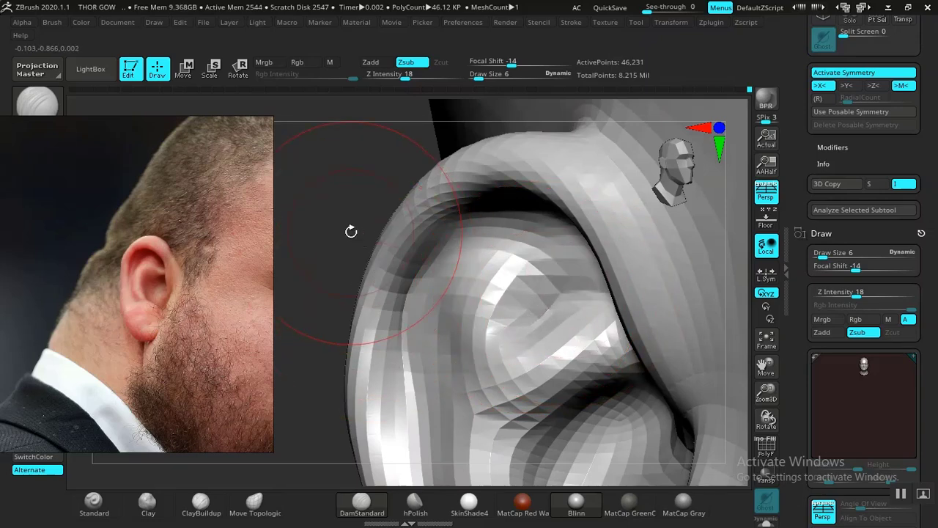
mouse_move(350, 233)
left_mouse_down("alt")
mouse_move(315, 147)
mouse_move(360, 213)
mouse_move(367, 247)
mouse_move(356, 279)
mouse_move(346, 279)
mouse_move(377, 330)
left_mouse_up("alt")
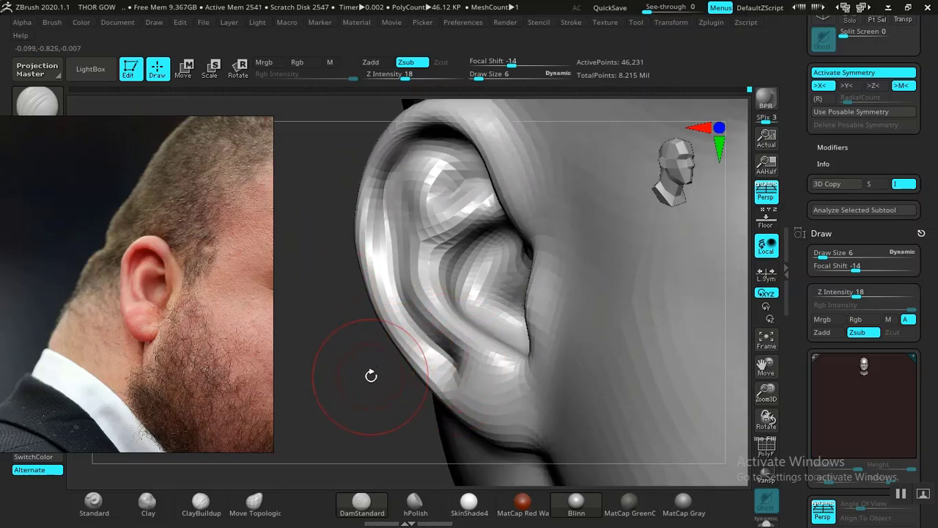
Step: Define the front edge of the outer rim and the crease above the tragus with DamStandard, smoothing the transition to the cheek
mouse_move(371, 375)
left_mouse_down()
mouse_move(346, 393)
mouse_move(345, 339)
mouse_move(340, 394)
mouse_move(358, 390)
mouse_move(315, 390)
mouse_move(322, 389)
left_mouse_up()
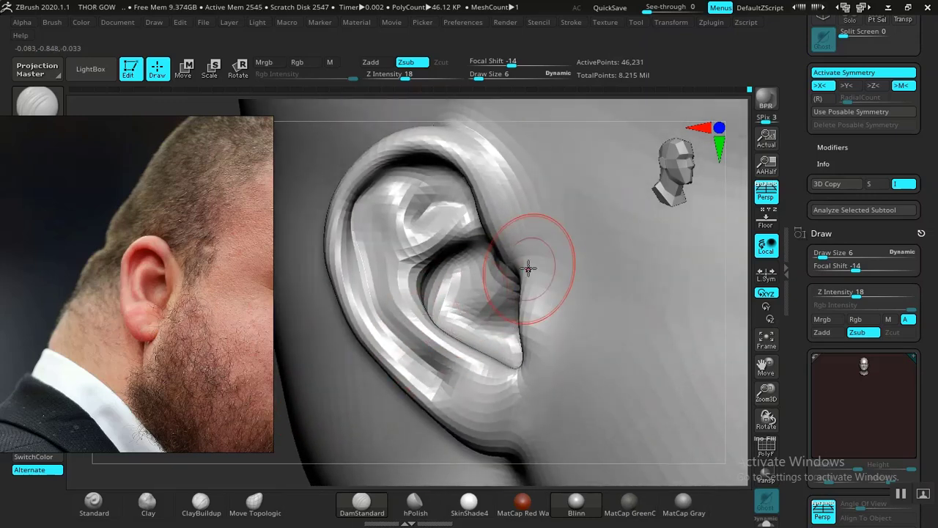
mouse_move(511, 159)
left_mouse_down()
mouse_move(533, 237)
mouse_move(530, 180)
left_mouse_up()
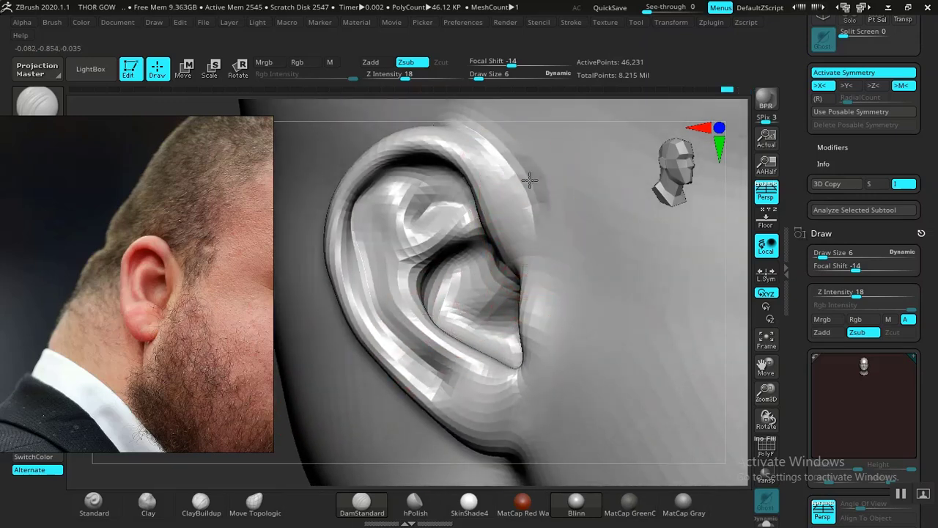
left_click_drag(494, 137, 439, 125)
left_click_drag(531, 157, 540, 217, "shift")
left_click_drag(547, 246, 545, 206)
left_click_drag(520, 264, 538, 213)
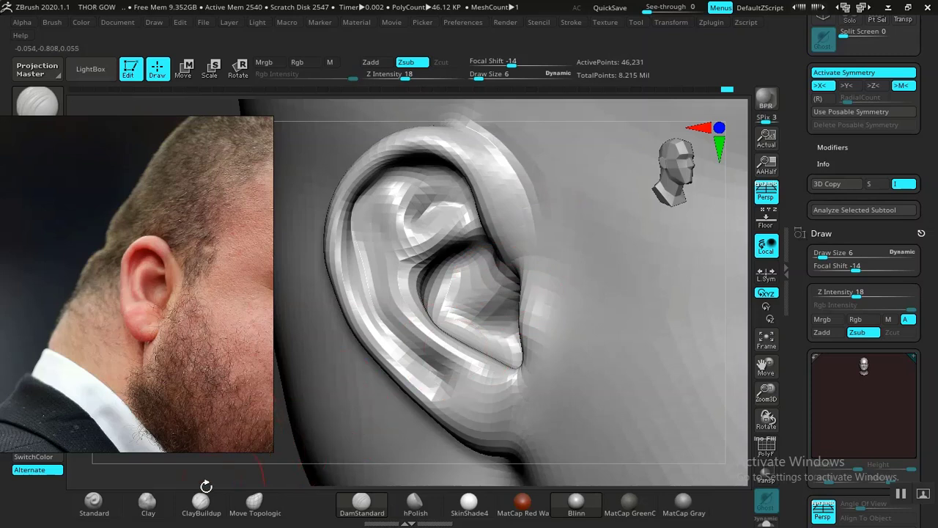
Step: Build up the tragus and the front of the earlobe with the Clay brush at draw size 6
left_click(147, 503)
mouse_move(550, 321)
left_mouse_down()
mouse_move(545, 314)
mouse_move(543, 346)
left_mouse_up()
left_click_drag(542, 352, 537, 307)
left_click_drag(561, 337, 555, 316, "shift")
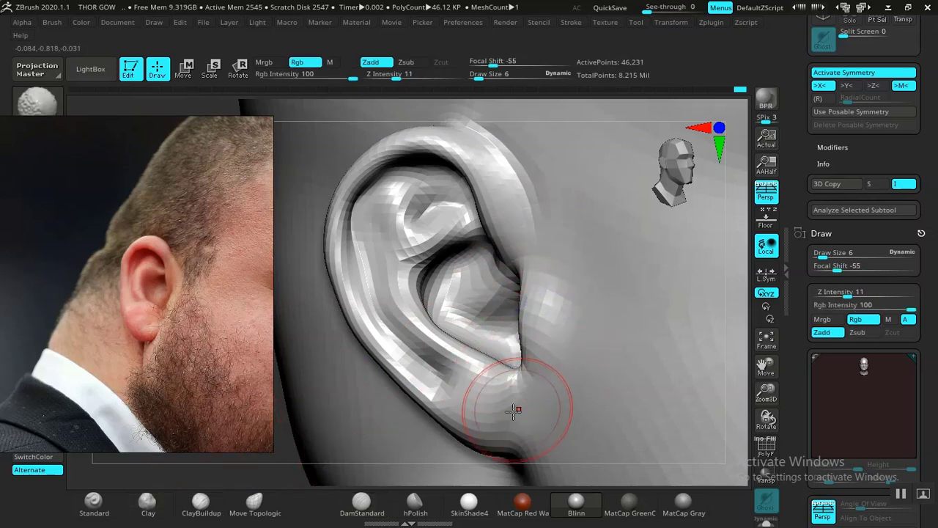
mouse_move(516, 403)
left_mouse_down()
mouse_move(519, 446)
mouse_move(538, 399)
mouse_move(520, 413)
mouse_move(540, 400)
left_mouse_up()
mouse_move(284, 409)
left_mouse_down("alt")
mouse_move(421, 346)
mouse_move(398, 341)
mouse_move(406, 410)
left_mouse_up("alt")
left_click_drag(352, 319, 376, 380)
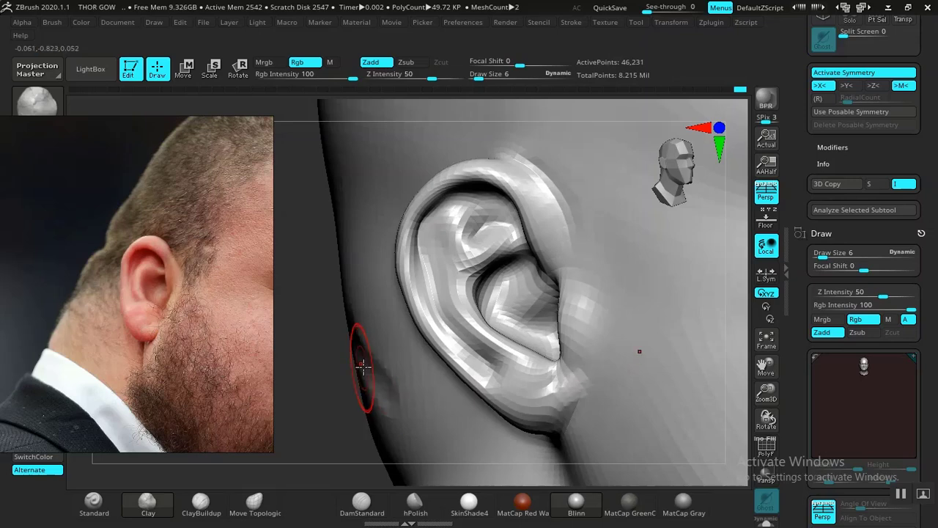
Step: Sculpt the hollow around the ear canal behind the tragus with the Clay brush at draw size 6 and Z intensity 50
left_click_drag(325, 354, 527, 351)
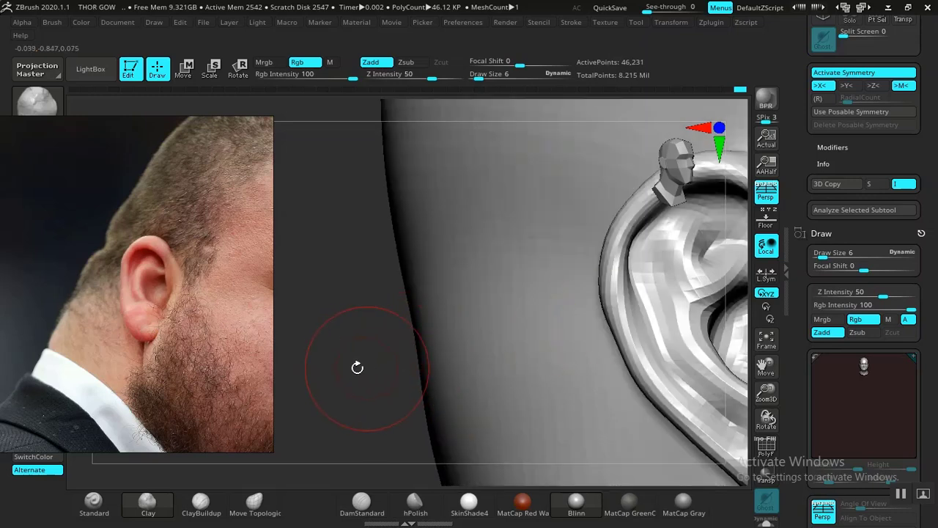
mouse_move(357, 367)
left_mouse_down()
mouse_move(565, 262)
mouse_move(559, 293)
left_mouse_up()
mouse_move(559, 295)
left_mouse_down()
mouse_move(562, 360)
mouse_move(587, 393)
left_mouse_up()
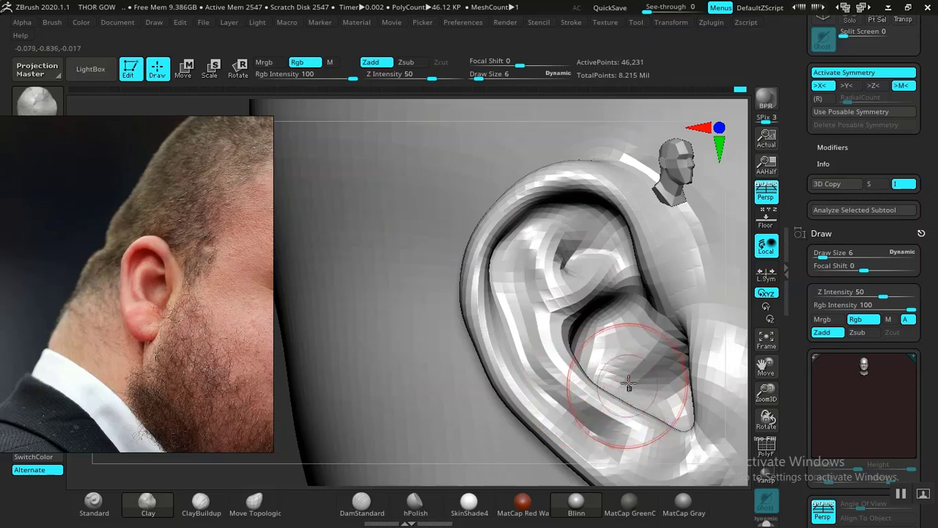
mouse_move(661, 338)
left_mouse_down()
mouse_move(628, 351)
mouse_move(681, 356)
mouse_move(664, 353)
mouse_move(670, 361)
mouse_move(631, 325)
left_mouse_up()
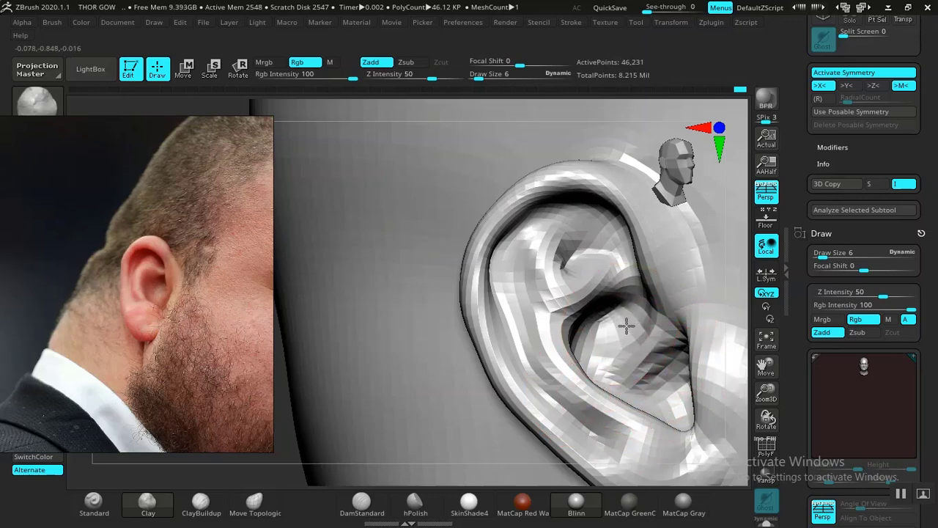
left_click_drag(287, 438, 387, 278)
left_click_drag(697, 298, 591, 323, "alt")
left_click_drag(728, 265, 684, 255)
mouse_move(311, 361)
left_mouse_down()
mouse_move(340, 398)
mouse_move(366, 371)
mouse_move(377, 419)
mouse_move(319, 376)
mouse_move(340, 367)
mouse_move(342, 398)
mouse_move(327, 377)
mouse_move(344, 368)
mouse_move(360, 415)
mouse_move(366, 410)
mouse_move(310, 430)
mouse_move(315, 451)
mouse_move(507, 394)
left_mouse_up()
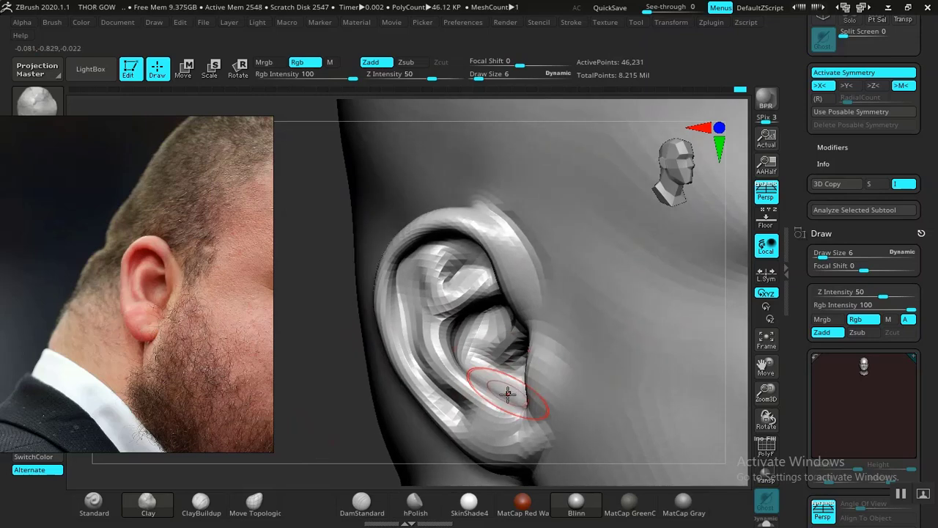
Step: Reshape the lower edge of the ear bowl into the notch above the lobe with Move Topological at draw size 6
mouse_move(326, 420)
left_mouse_down()
mouse_move(306, 417)
mouse_move(317, 474)
left_mouse_up()
left_click(258, 506)
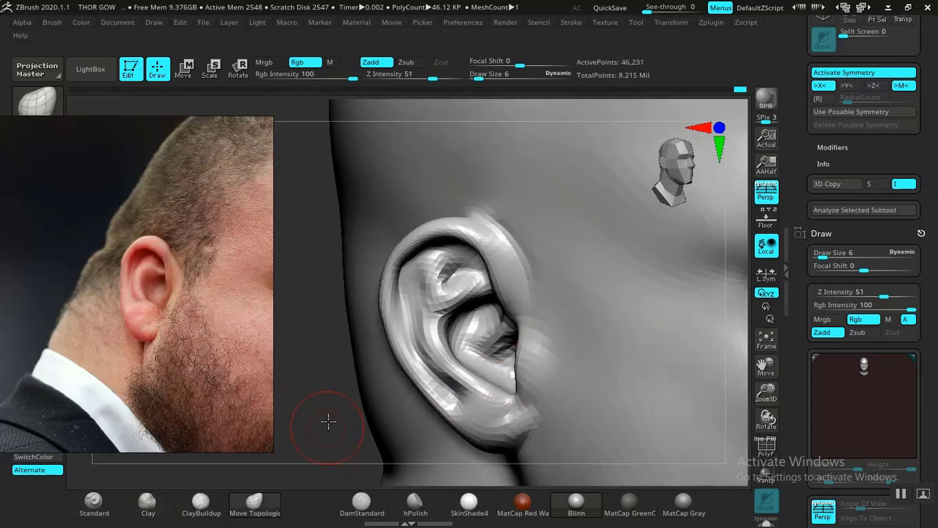
left_click_drag(327, 421, 344, 418)
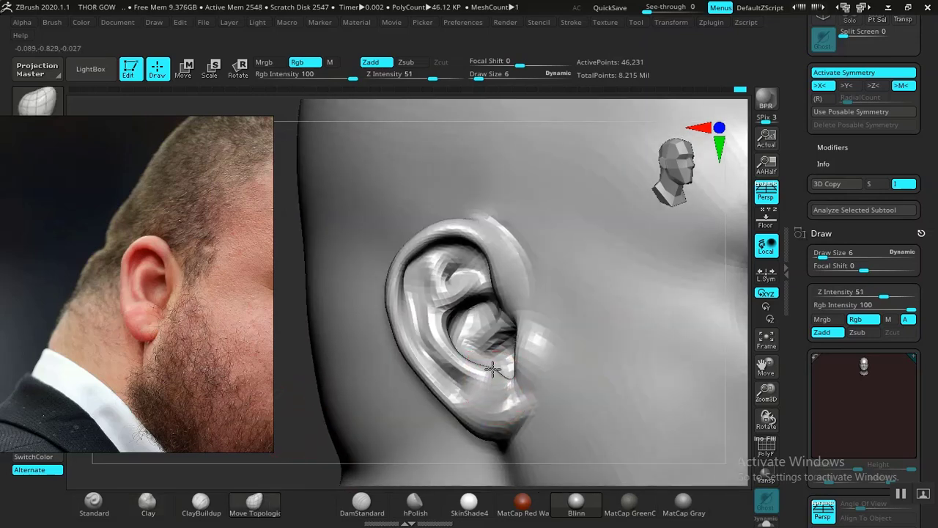
left_click_drag(492, 371, 492, 368)
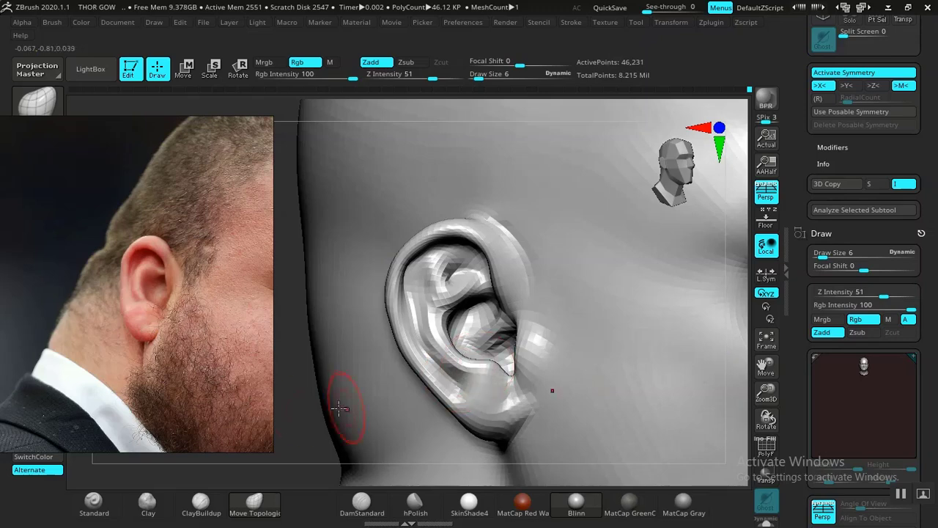
left_click_drag(296, 412, 434, 363)
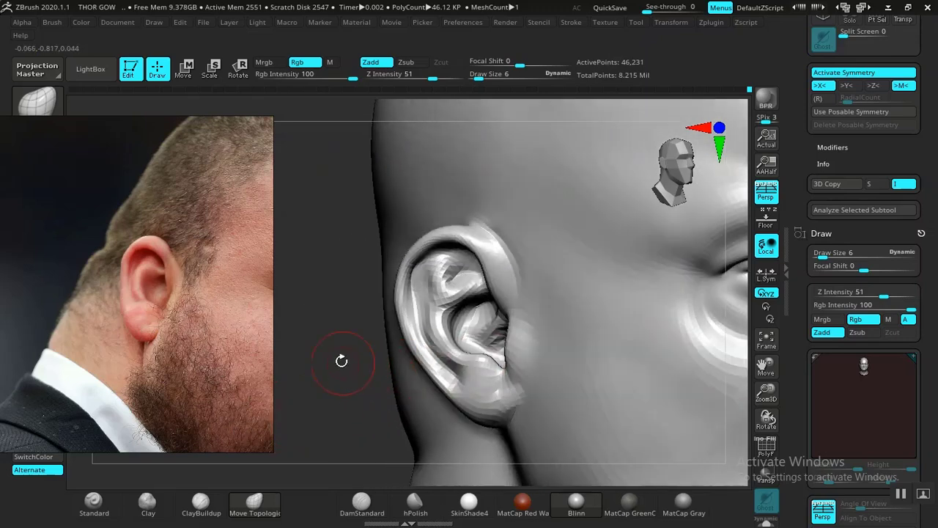
left_click_drag(342, 360, 428, 416)
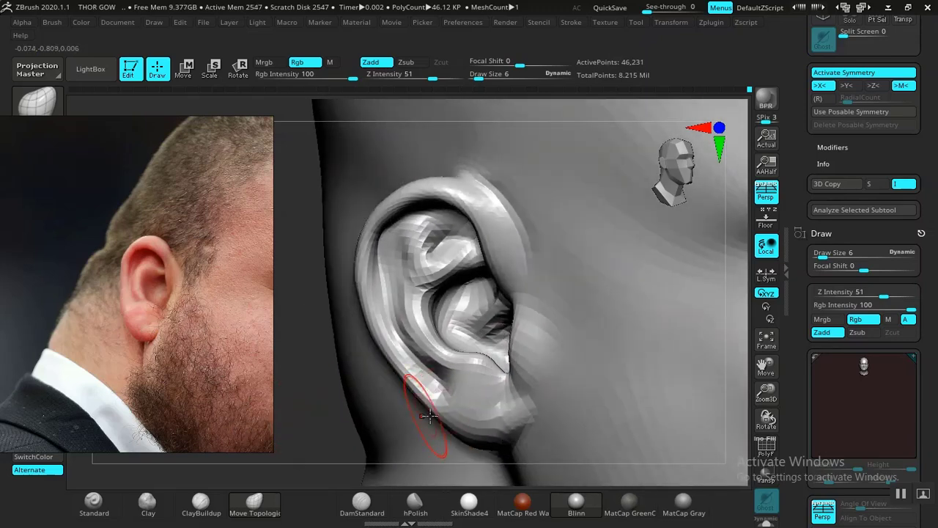
Step: Sculpt the groove between the ear's outer rim and inner fold with the Clay brush at draw size 5
left_click(148, 504)
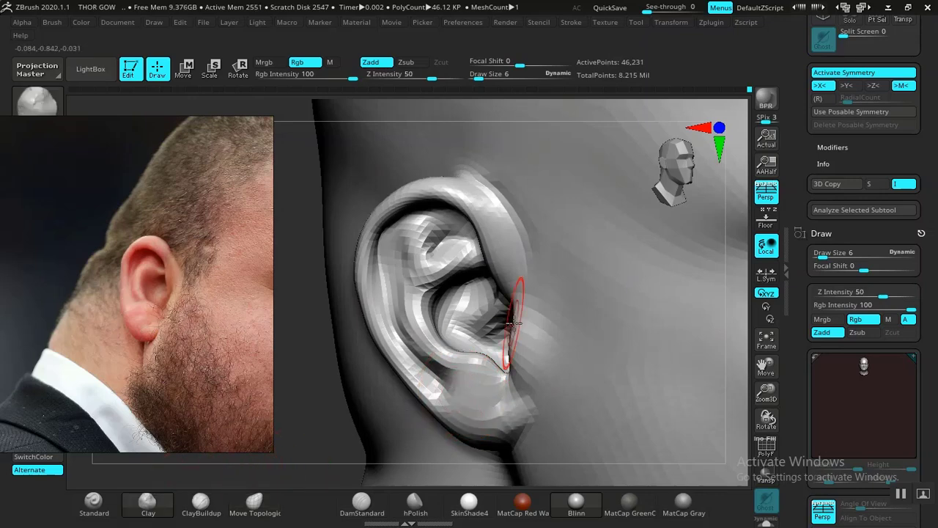
key("space")
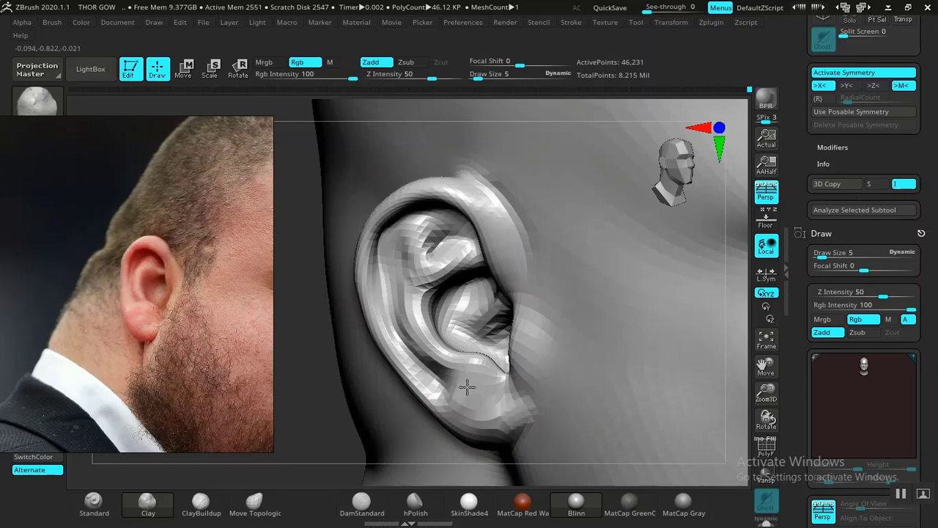
mouse_move(432, 355)
left_mouse_down()
mouse_move(378, 301)
mouse_move(378, 323)
left_mouse_up()
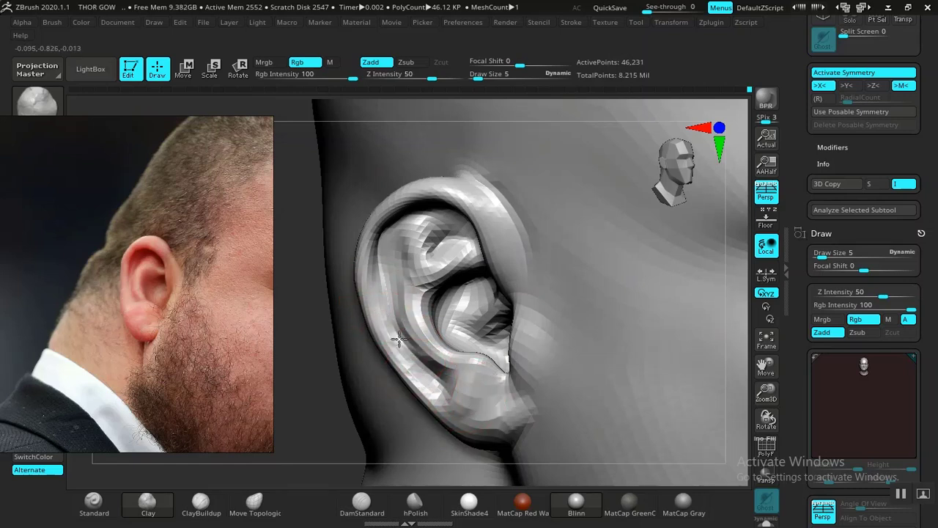
left_click_drag(388, 265, 396, 250)
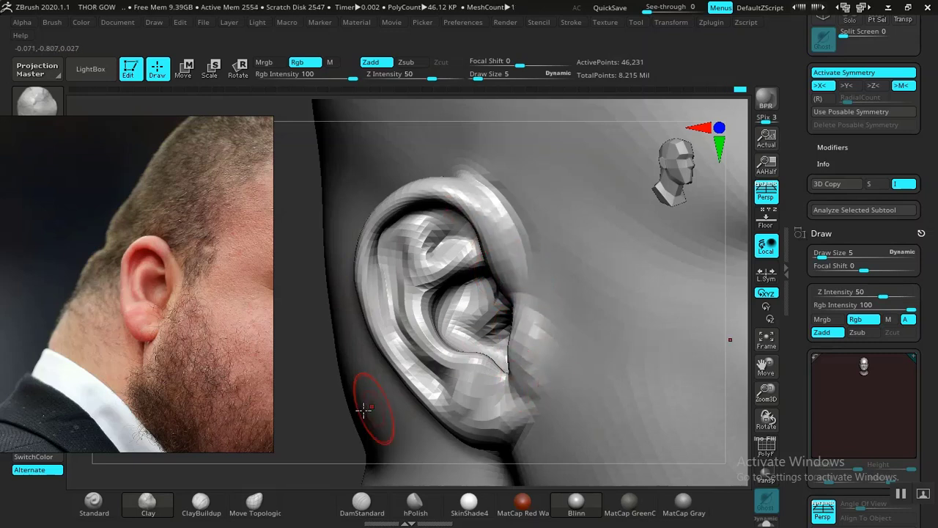
Step: Refine the tragus with the Clay brush at draw size 5, smoothing its transition into the front of the earlobe
left_click_drag(321, 429, 335, 413)
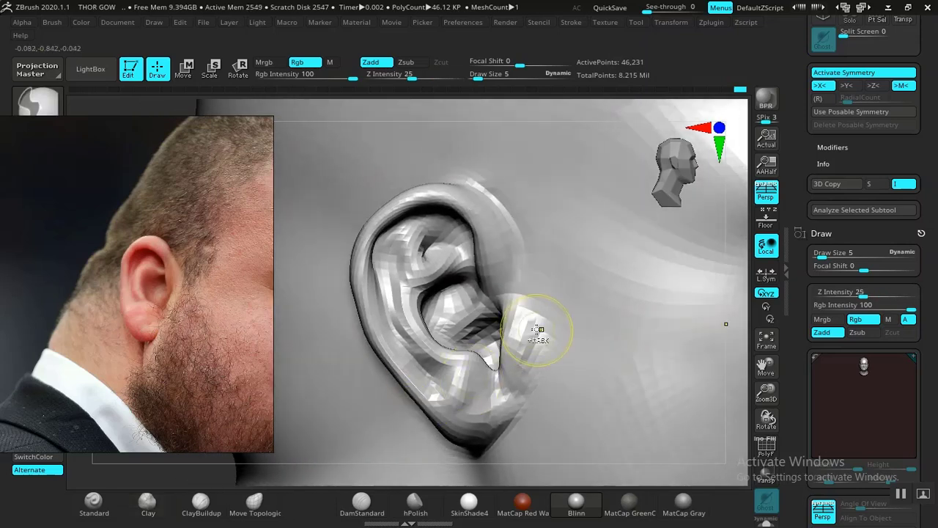
key("ctrl+z")
key("ctrl")
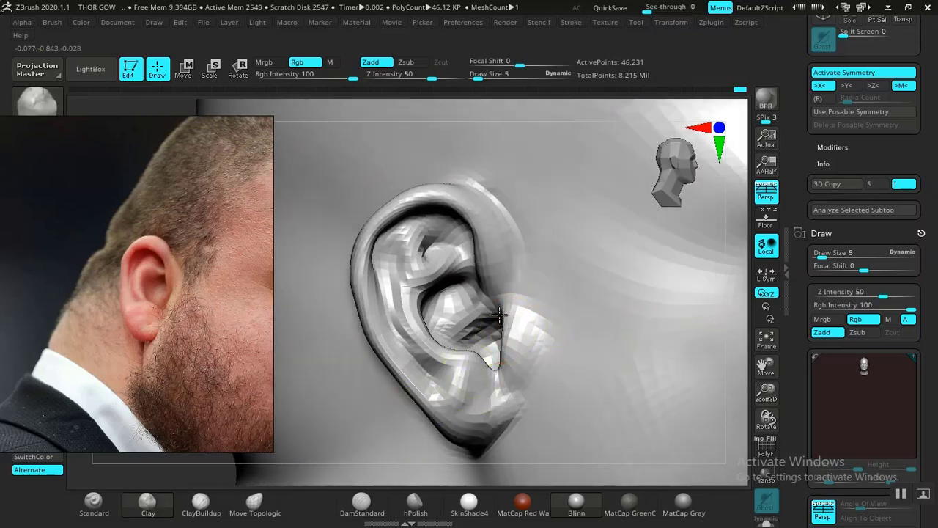
left_click_drag(505, 357, 518, 401, "shift")
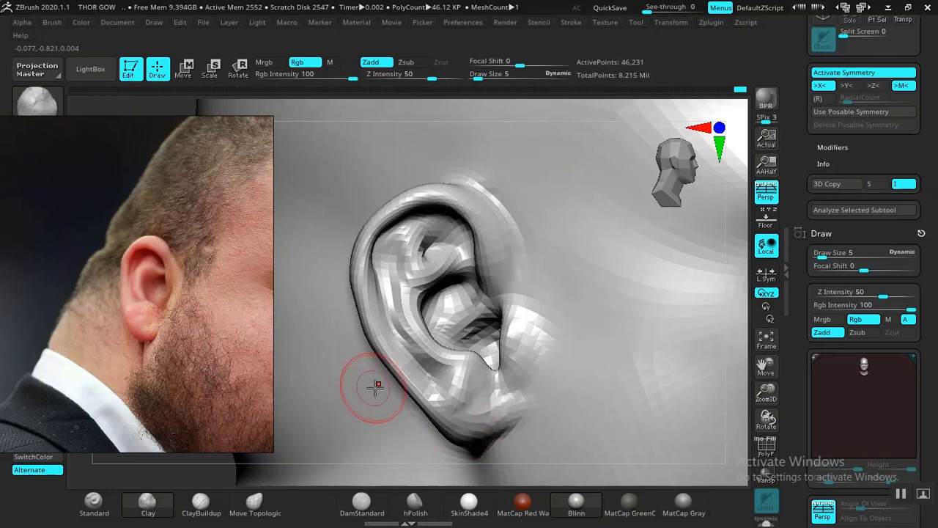
Step: Adjust the ear's shape with Move Topological at draw size 7, checking the profile and nose against the reference
left_click(258, 513)
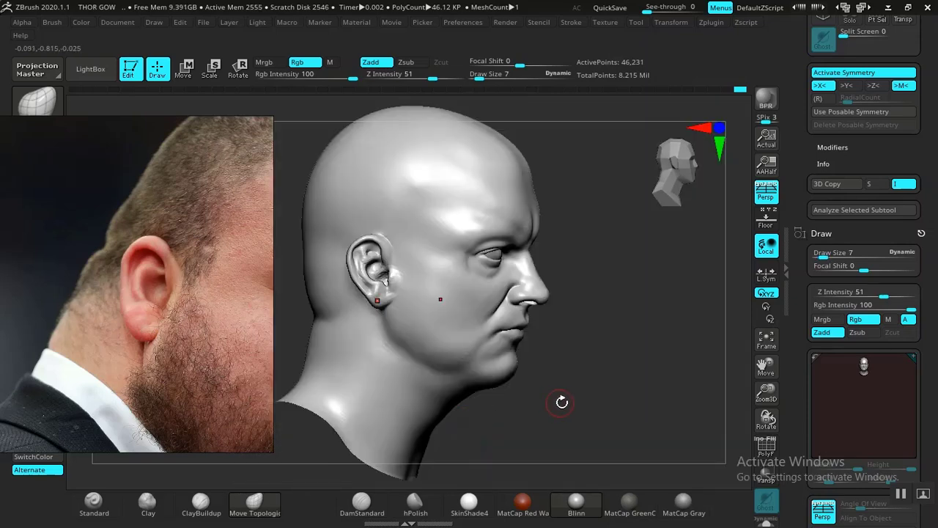
mouse_move(559, 401)
left_mouse_down()
mouse_move(552, 379)
mouse_move(565, 379)
mouse_move(581, 356)
mouse_move(580, 386)
mouse_move(616, 391)
mouse_move(593, 362)
mouse_move(624, 408)
mouse_move(577, 397)
mouse_move(628, 402)
mouse_move(596, 403)
mouse_move(580, 341)
mouse_move(608, 426)
mouse_move(710, 398)
mouse_move(657, 397)
mouse_move(678, 394)
mouse_move(633, 300)
mouse_move(601, 327)
mouse_move(631, 327)
mouse_move(606, 304)
mouse_move(646, 330)
mouse_move(652, 357)
mouse_move(506, 356)
left_mouse_up()
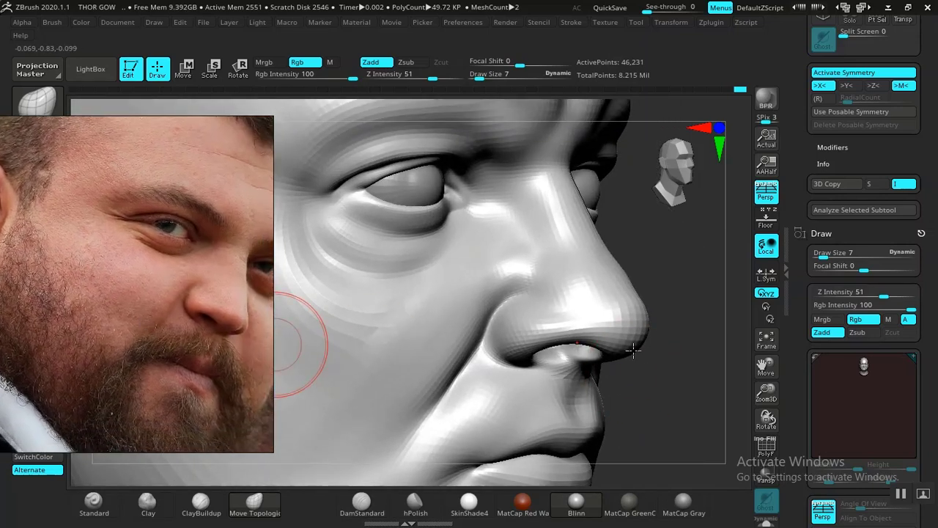
mouse_move(688, 402)
left_mouse_down()
mouse_move(712, 388)
mouse_move(470, 359)
left_mouse_up()
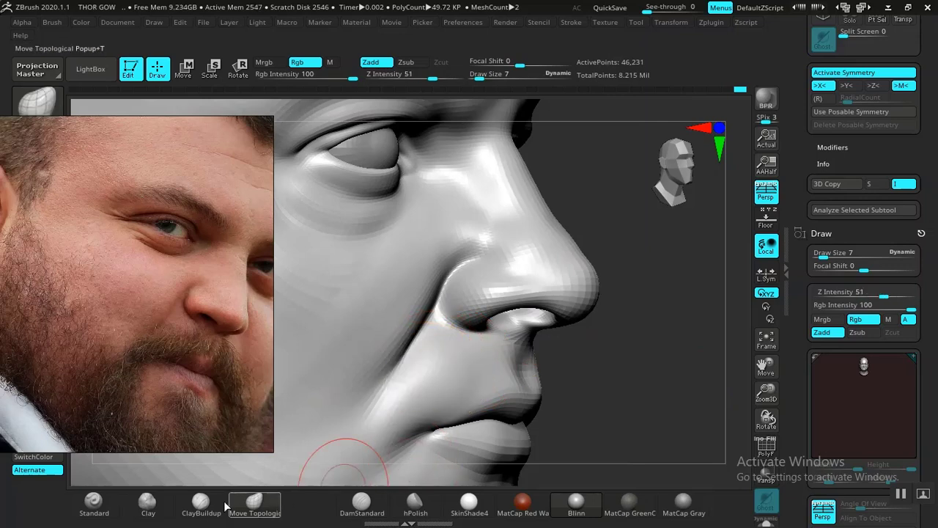
Step: Build up the area between the nasolabial fold and upper lip with ClayBuildup at draw size 7, smoothing the strokes
left_click(201, 503)
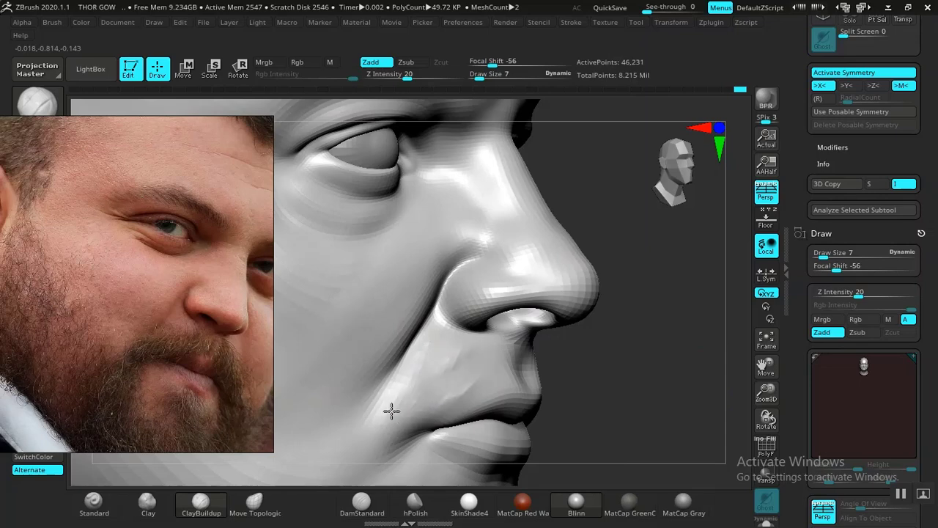
left_click_drag(434, 395, 409, 400, "shift")
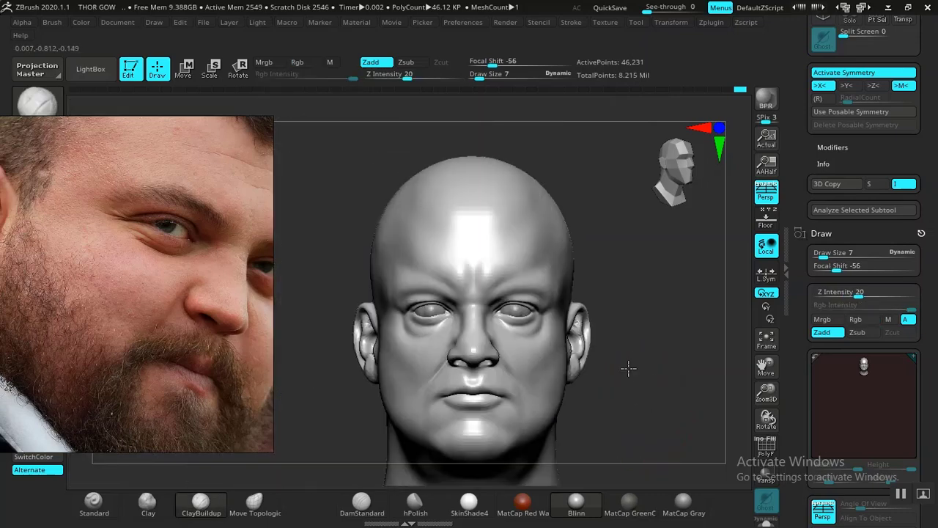
mouse_move(629, 368)
left_mouse_down()
mouse_move(641, 394)
mouse_move(620, 391)
mouse_move(669, 383)
mouse_move(541, 369)
mouse_move(628, 388)
mouse_move(597, 360)
mouse_move(601, 392)
mouse_move(659, 405)
mouse_move(653, 360)
mouse_move(674, 336)
mouse_move(662, 377)
left_mouse_up()
Step: Step down one subdivision level and build up the flesh below the mouth corners with ClayBuildup at draw size 11
key("space")
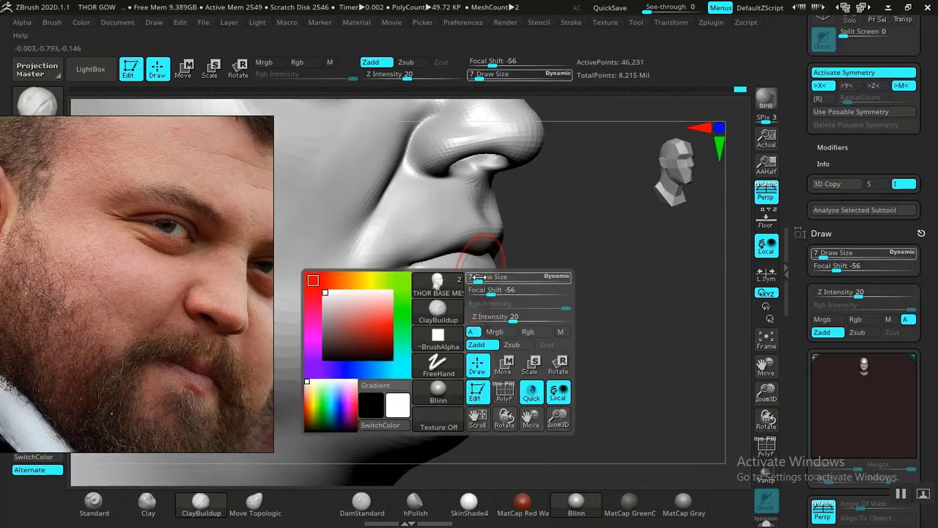
left_click_drag(478, 279, 484, 280)
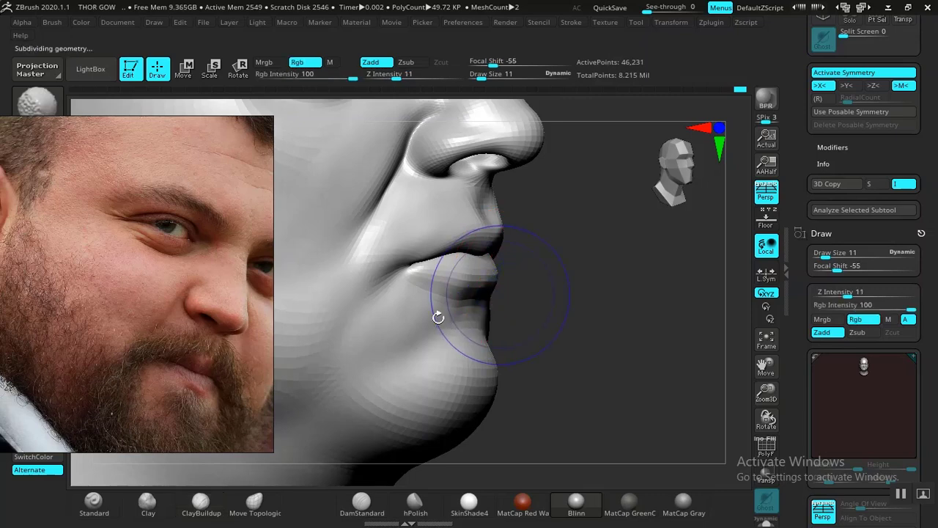
key("shift+d")
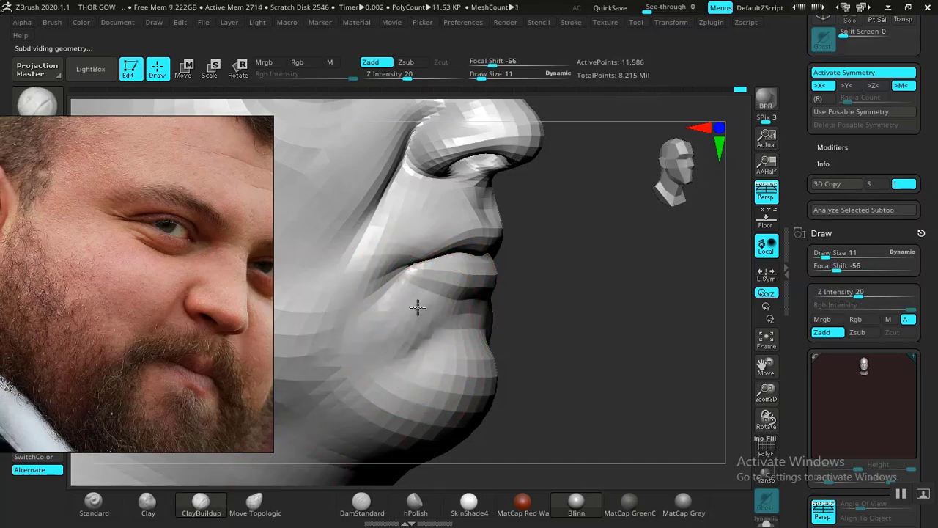
mouse_move(446, 319)
right_mouse_down()
mouse_move(577, 304)
mouse_move(398, 325)
right_mouse_up()
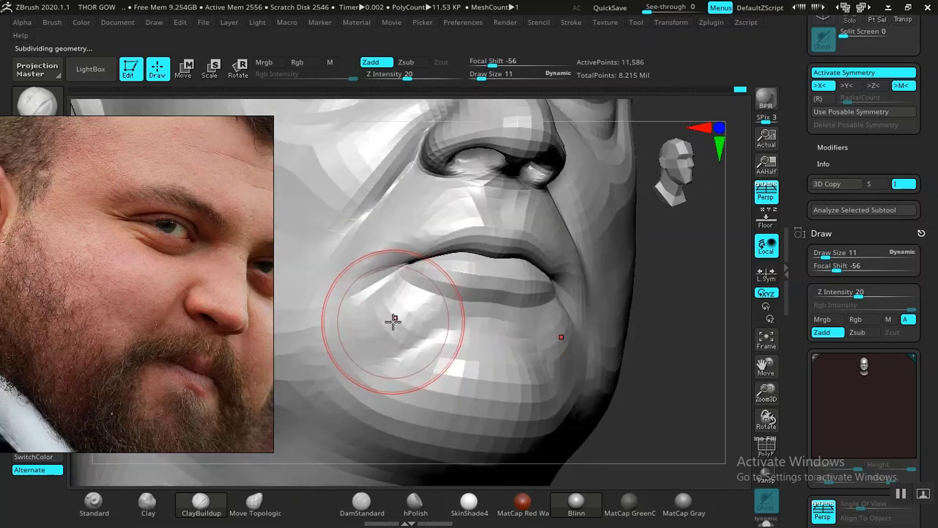
key("b")
key("s")
key("t")
left_click_drag(402, 317, 400, 323)
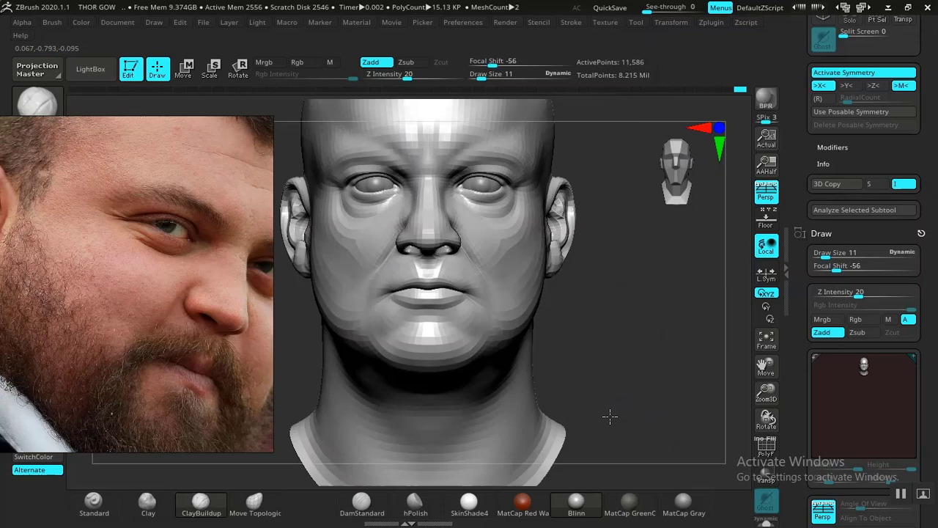
Step: Return to the higher subdivision level and reshape the upper lip and philtrum with Move Topological at draw size 11
right_click_drag(610, 417, 637, 350, "ctrl")
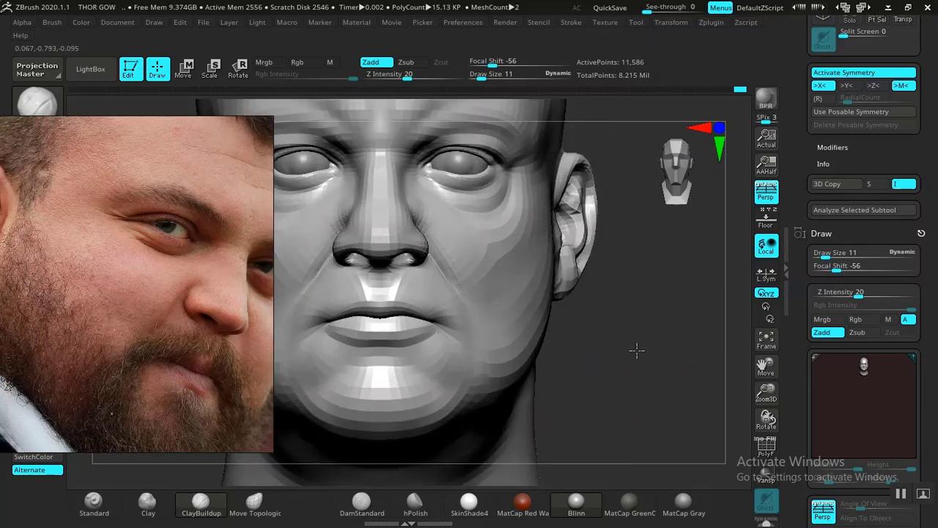
right_click_drag(633, 401, 440, 374, "ctrl")
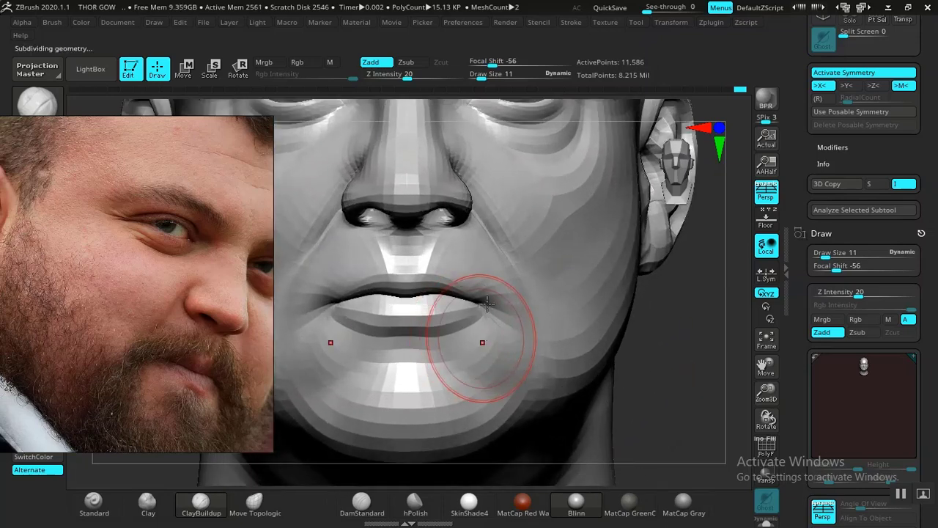
key("d")
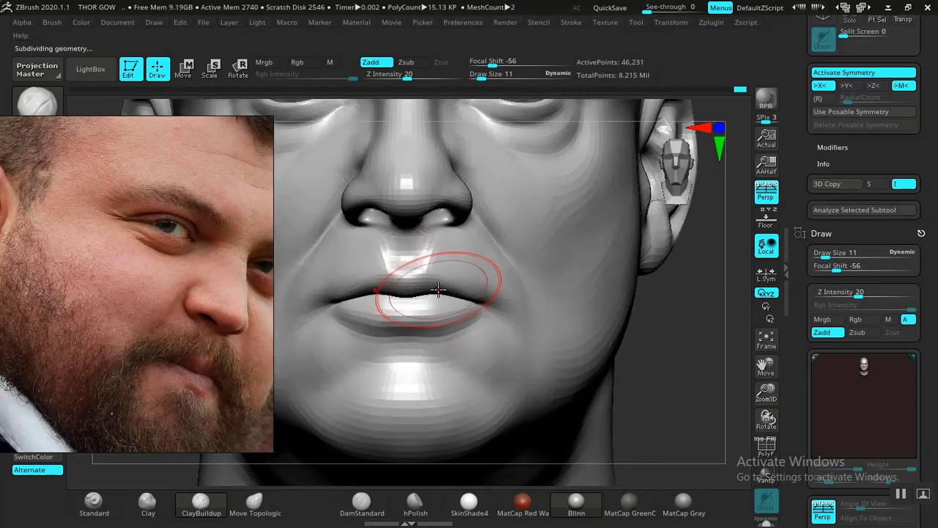
left_click(254, 503)
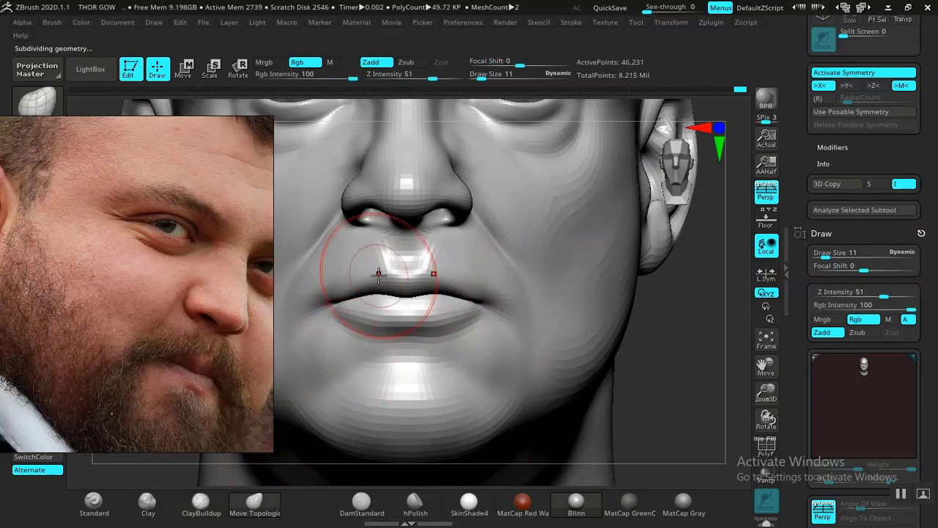
key("ctrl")
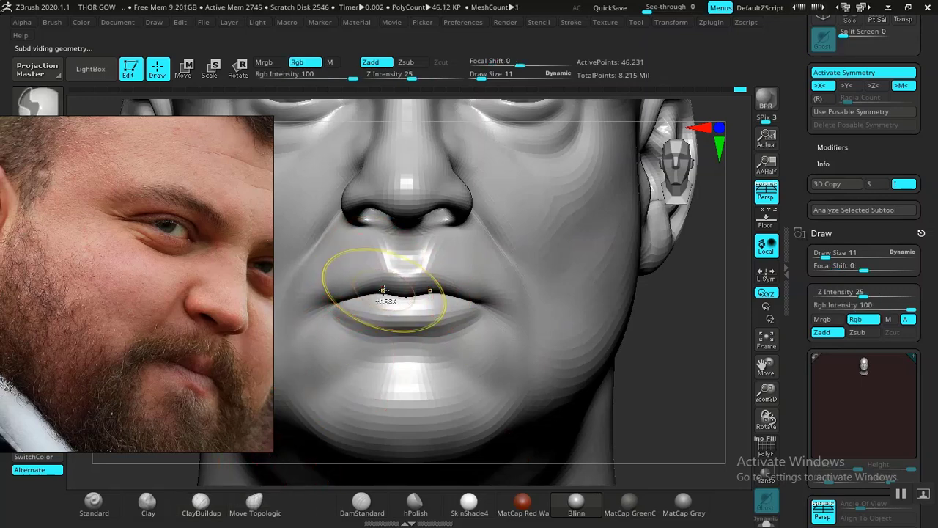
mouse_move(383, 273)
left_mouse_down()
mouse_move(360, 277)
mouse_move(390, 245)
left_mouse_up()
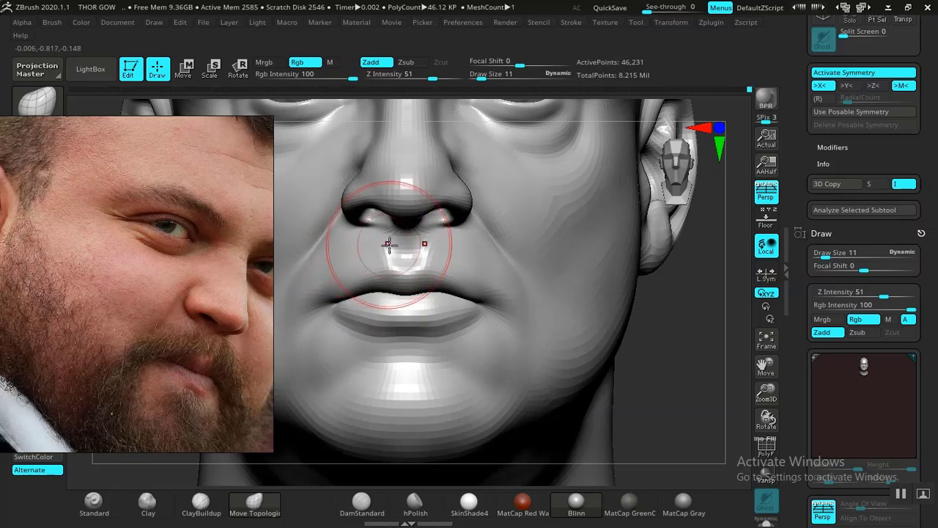
Step: Fill out the lower lip and its edge with the Standard brush, reducing the draw size to 4
key("space")
left_click_drag(640, 283, 639, 283)
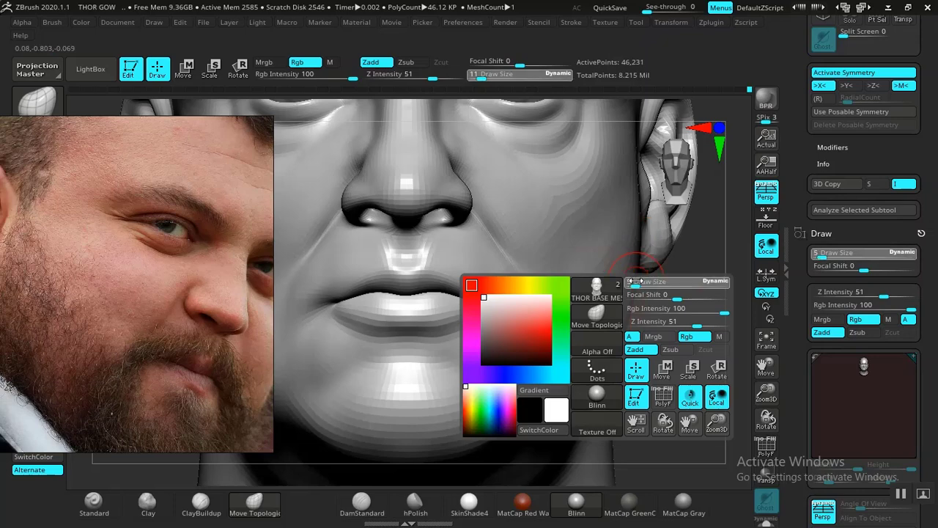
left_click(94, 502)
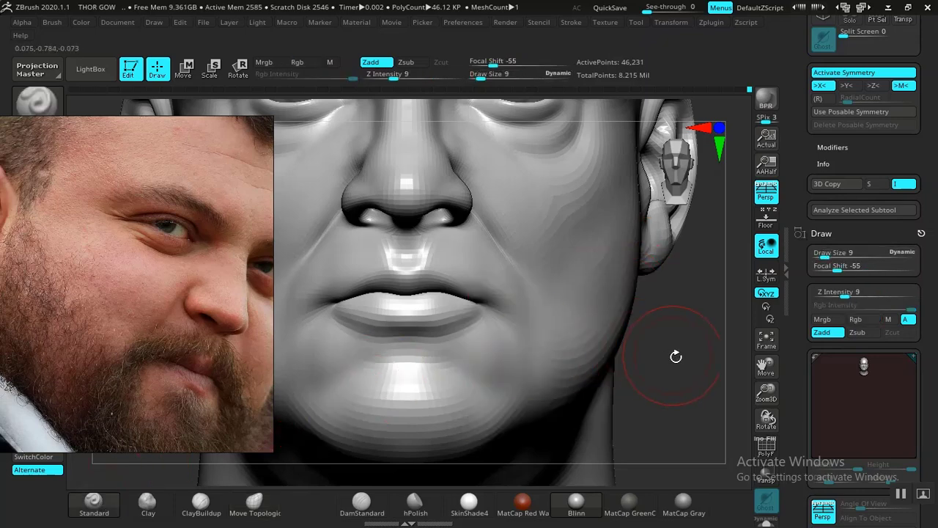
left_click_drag(681, 364, 466, 300)
key("space")
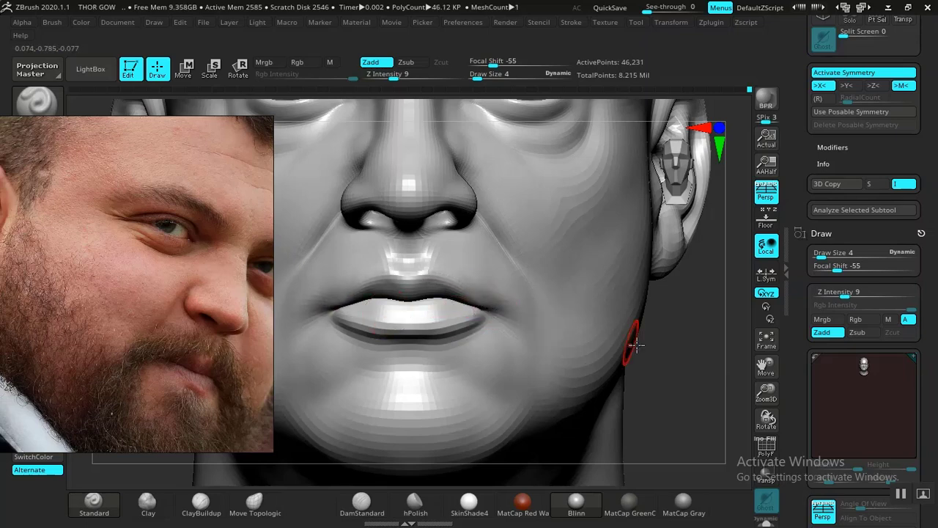
Step: Define the upper lip's border and the base of the philtrum with the Standard brush at draw size 2, smoothing the result
left_click_drag(708, 402, 666, 440, "alt")
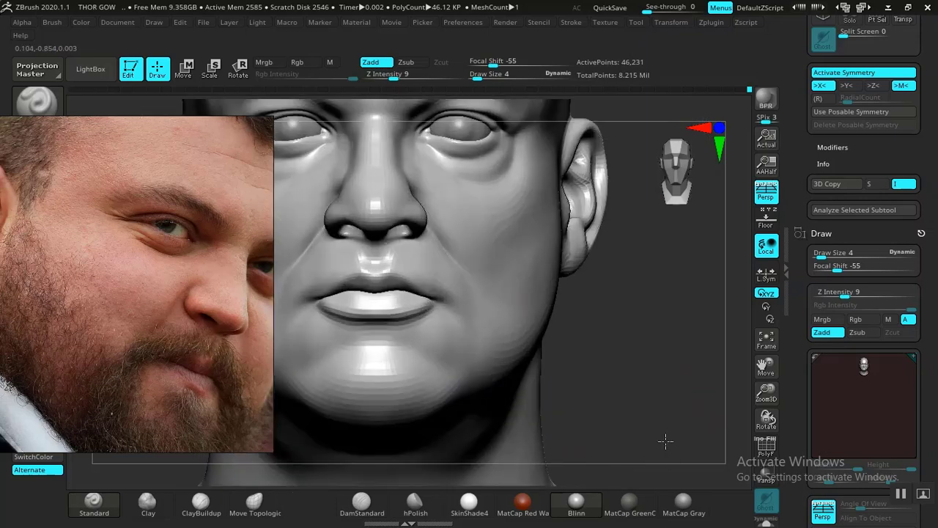
mouse_move(586, 382)
left_mouse_down()
mouse_move(678, 368)
mouse_move(610, 306)
mouse_move(447, 215)
mouse_move(466, 212)
left_mouse_up()
key("space")
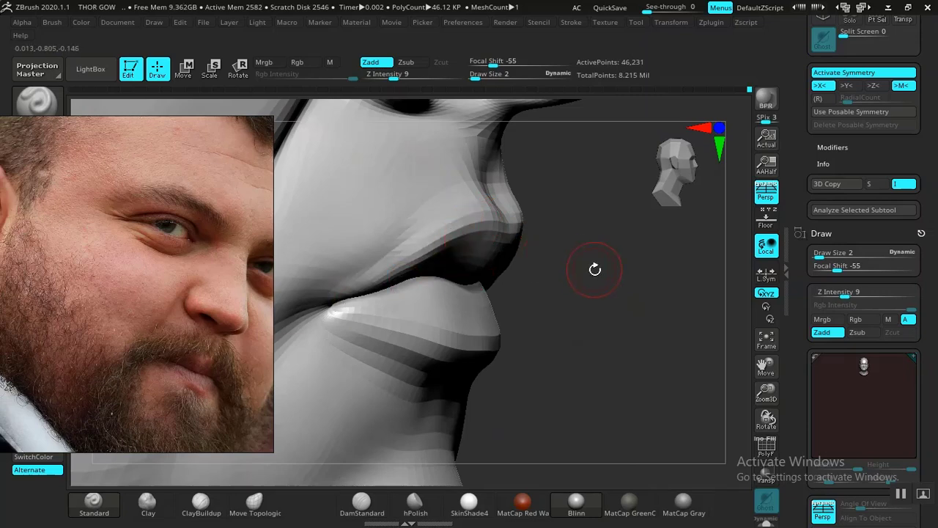
left_click_drag(595, 269, 478, 228)
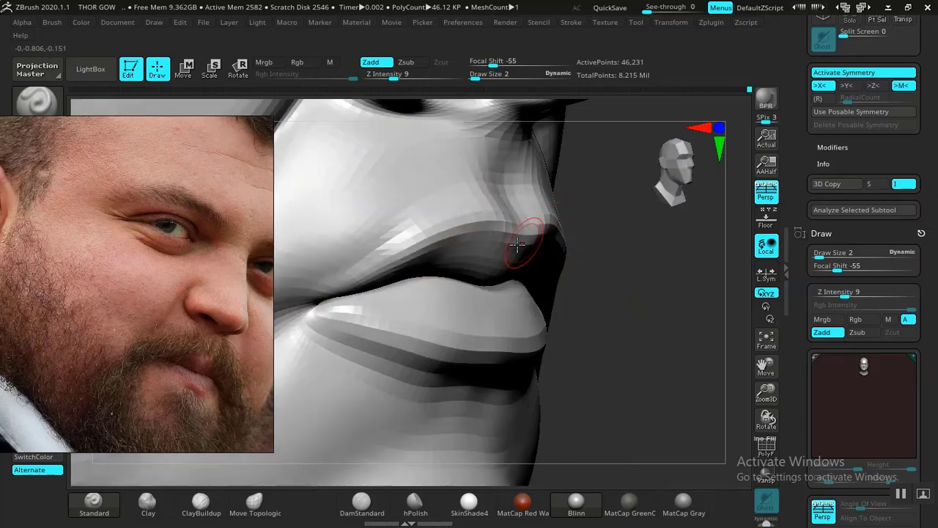
left_click_drag(613, 347, 458, 349)
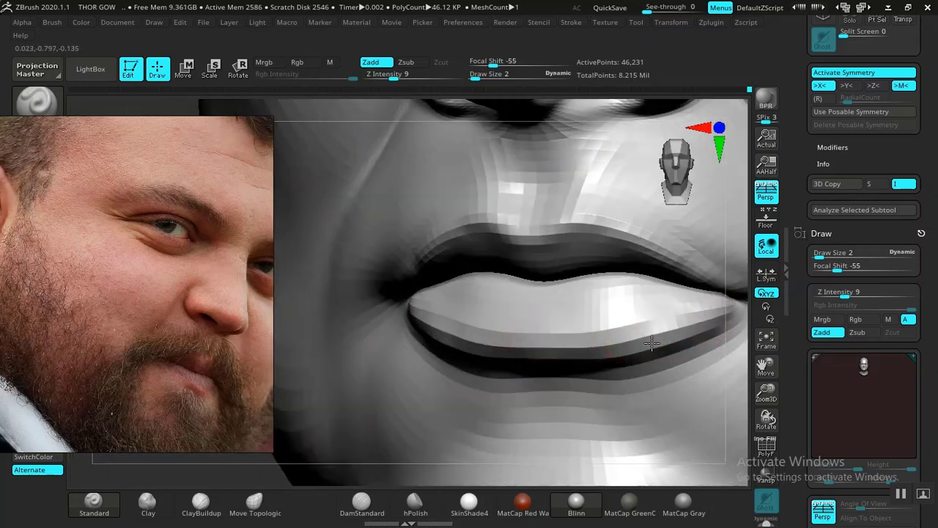
key("f")
left_click_drag(604, 319, 689, 324, "shift")
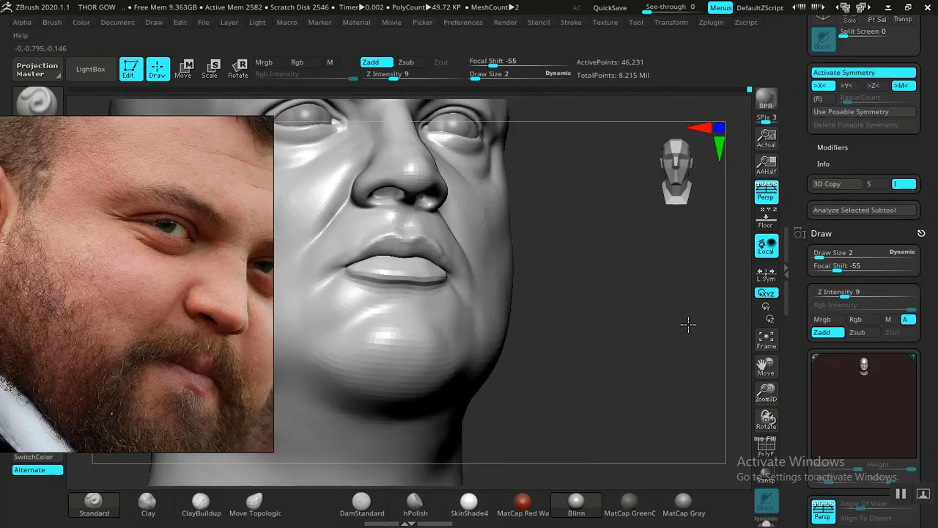
Step: Step down one subdivision level and examine the chin and mouth in the reference photos, ending on the bald heavyset man's front view
key("shift")
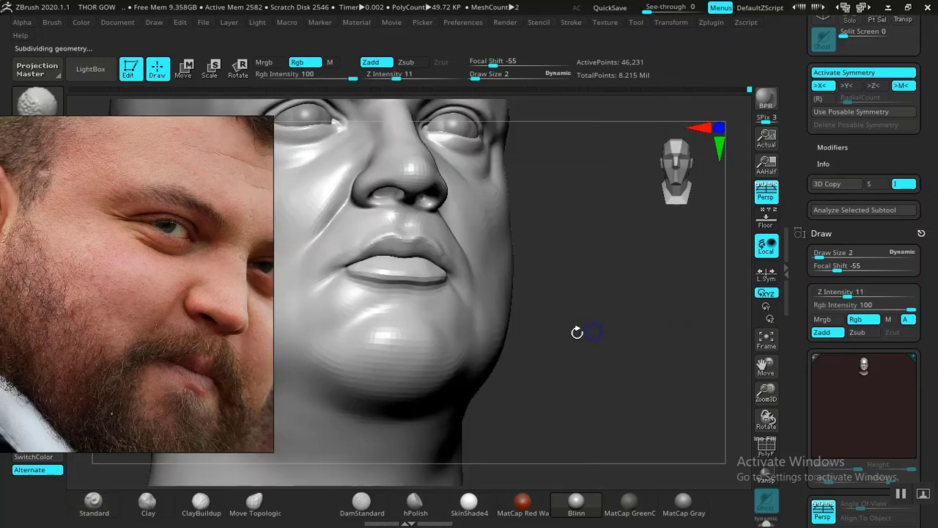
scroll(210, 294, "down", 10)
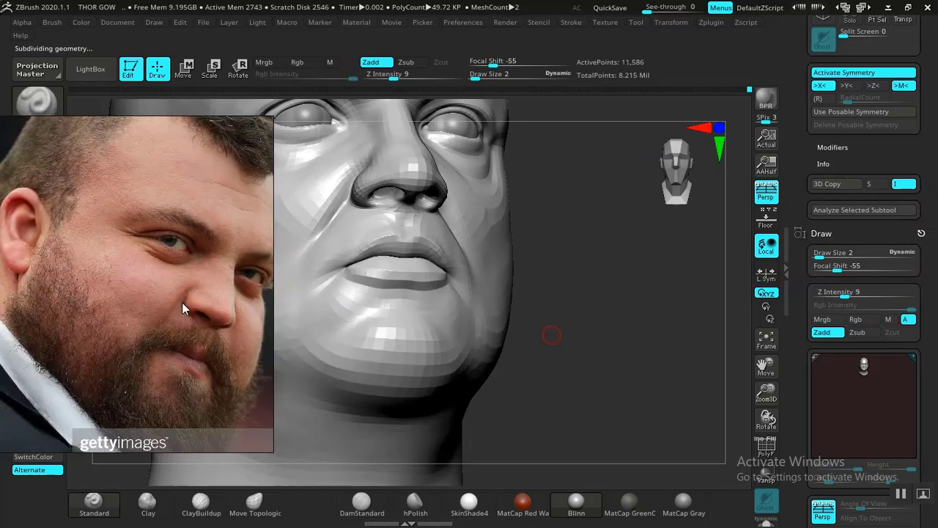
scroll(143, 314, "up", 8)
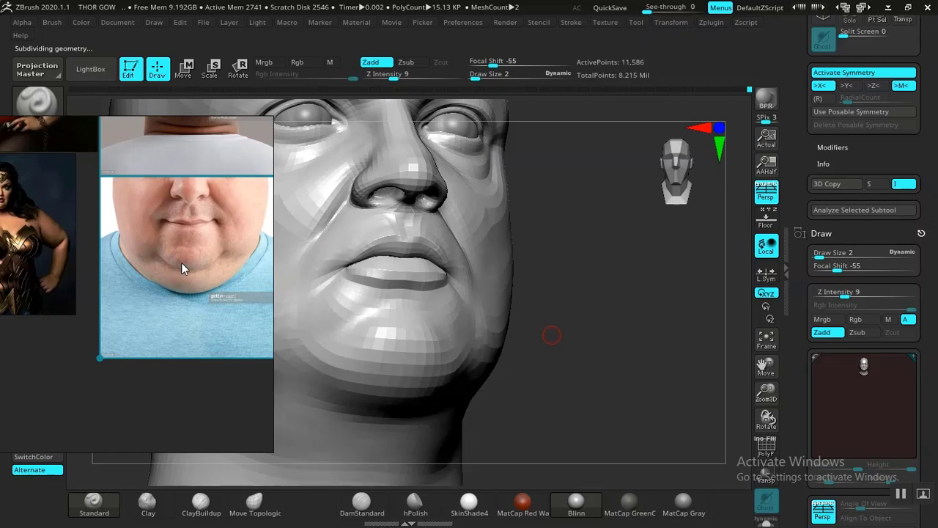
scroll(181, 263, "down", 8)
scroll(182, 263, "up", 8)
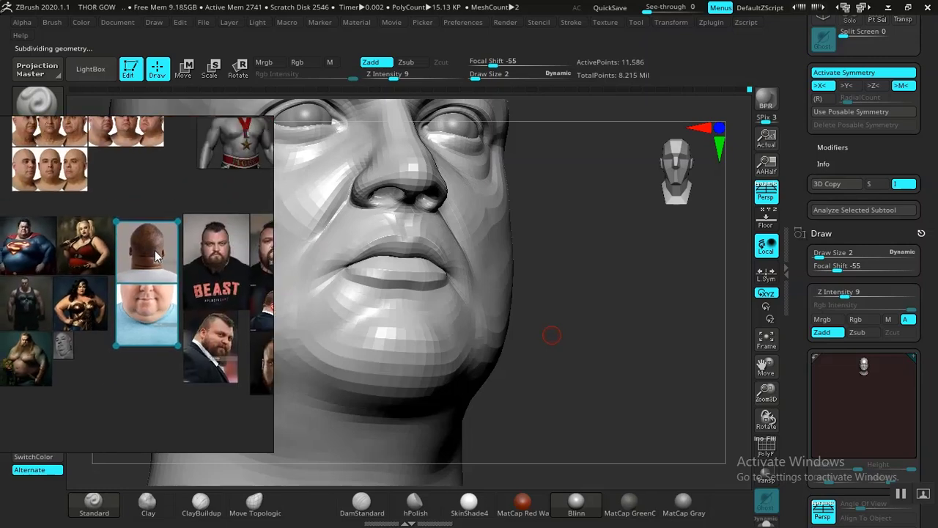
scroll(123, 269, "down", 5)
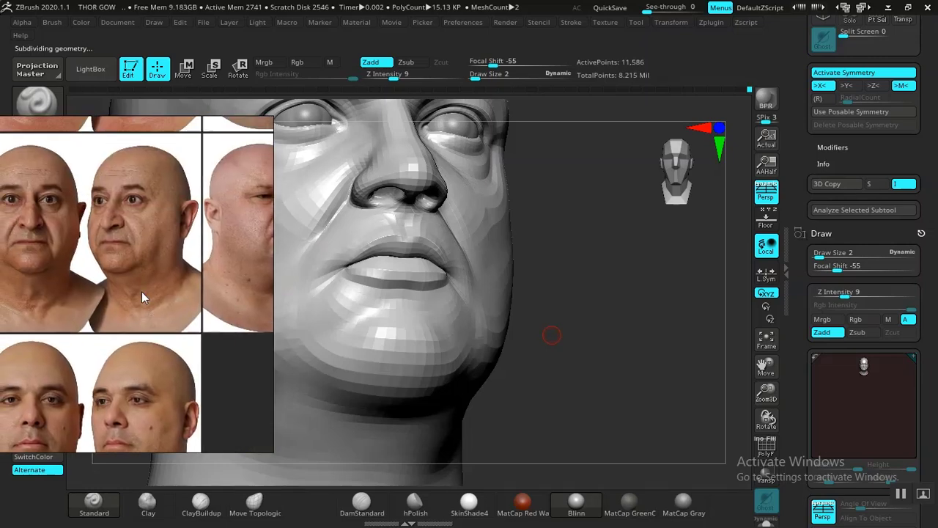
scroll(148, 264, "up", 2)
mouse_move(148, 263)
middle_mouse_down()
mouse_move(71, 290)
mouse_move(41, 320)
middle_mouse_up()
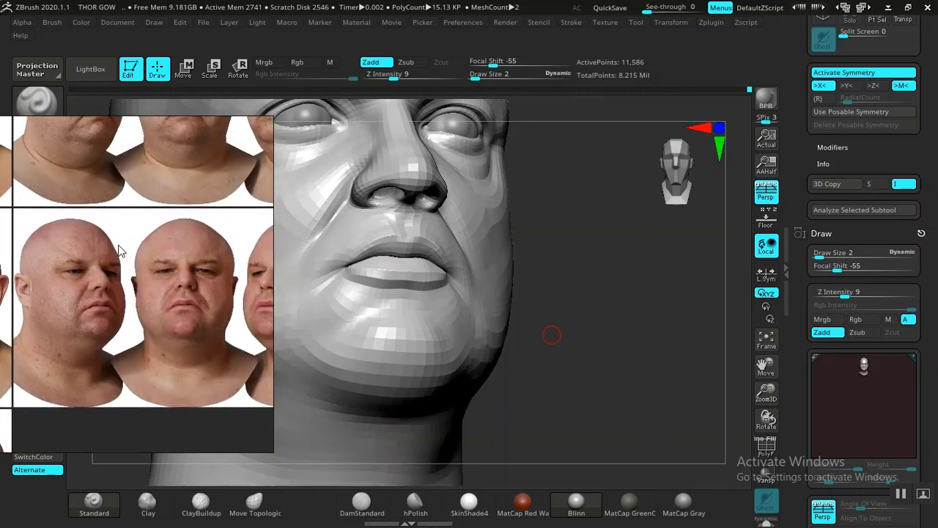
middle_click_drag(119, 245, 112, 300)
mouse_move(11, 230)
middle_mouse_down()
mouse_move(60, 263)
mouse_move(126, 284)
middle_mouse_up()
middle_click_drag(75, 246, 152, 282)
scroll(153, 280, "down", 2)
middle_click_drag(146, 321, 170, 206)
scroll(129, 325, "up", 4)
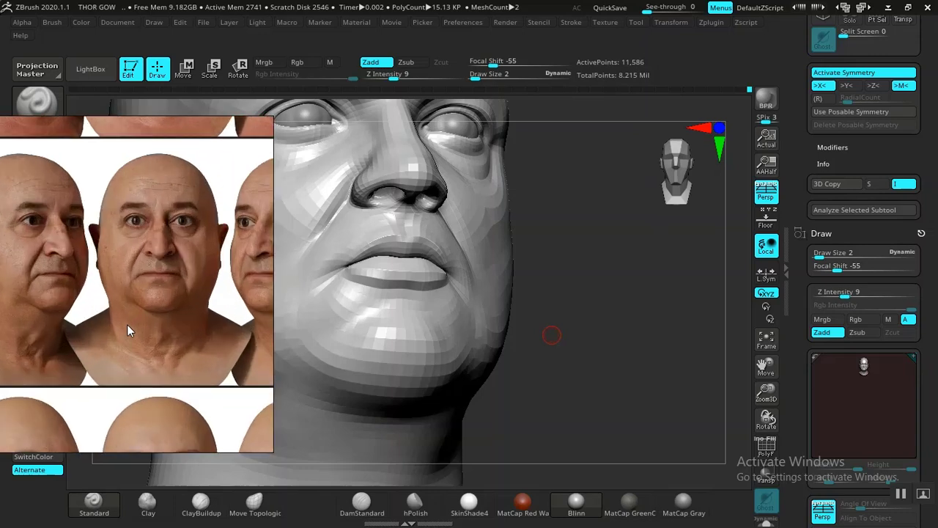
Step: Build up the front and underside of the chin with the Clay brush at draw size 9
mouse_move(551, 334)
left_mouse_down()
mouse_move(516, 402)
mouse_move(614, 349)
mouse_move(620, 392)
mouse_move(675, 394)
mouse_move(505, 354)
left_mouse_up()
key("space")
left_click_drag(486, 310, 493, 310)
left_click(150, 509)
mouse_move(430, 356)
left_mouse_down()
mouse_move(450, 356)
mouse_move(440, 387)
left_mouse_up()
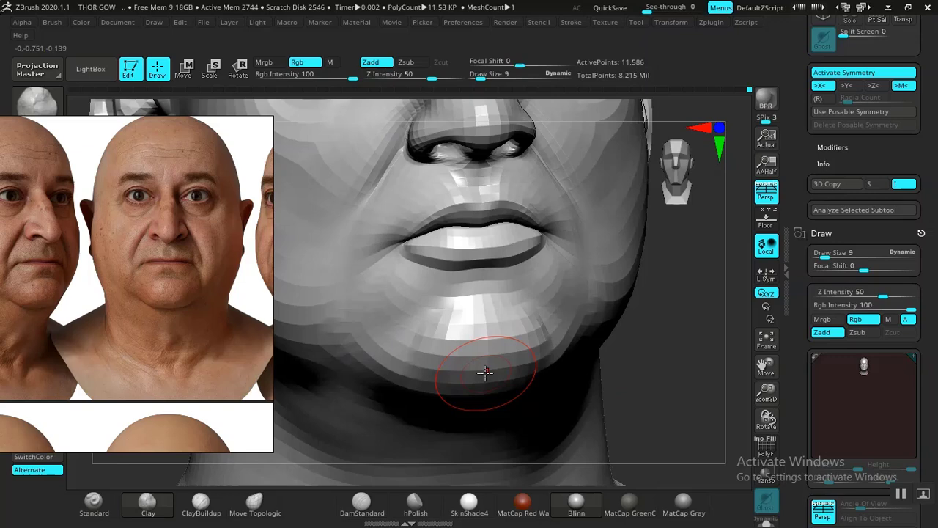
mouse_move(484, 377)
left_mouse_down()
mouse_move(461, 337)
mouse_move(486, 357)
left_mouse_up()
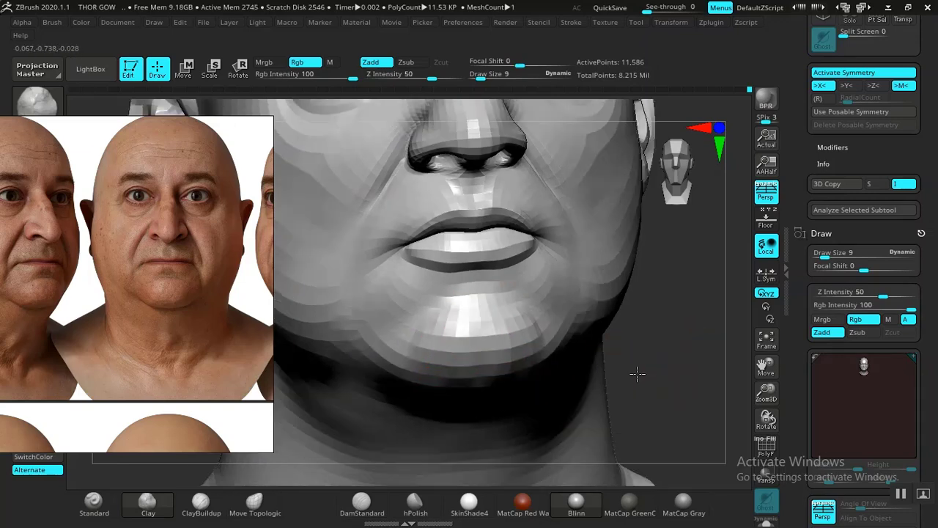
mouse_move(639, 377)
left_mouse_down()
mouse_move(557, 344)
mouse_move(487, 335)
mouse_move(551, 361)
left_mouse_up()
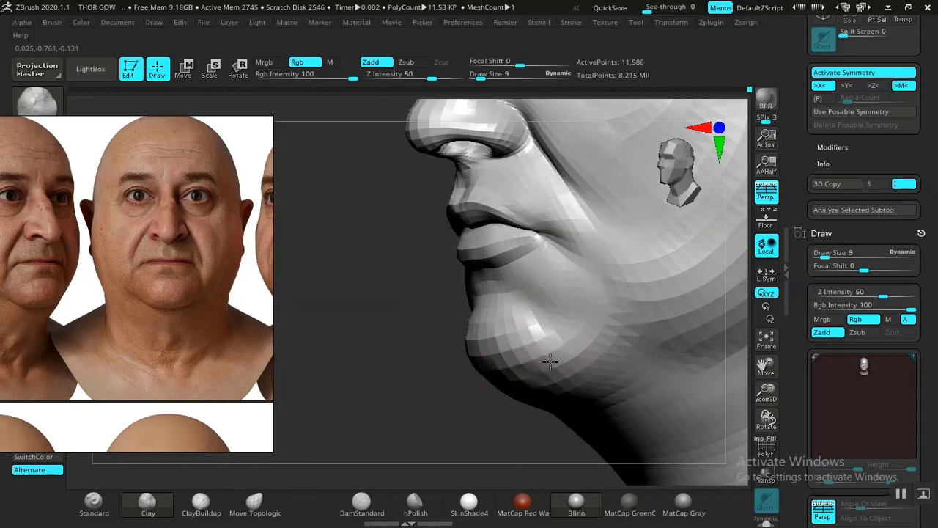
left_click_drag(430, 424, 471, 413)
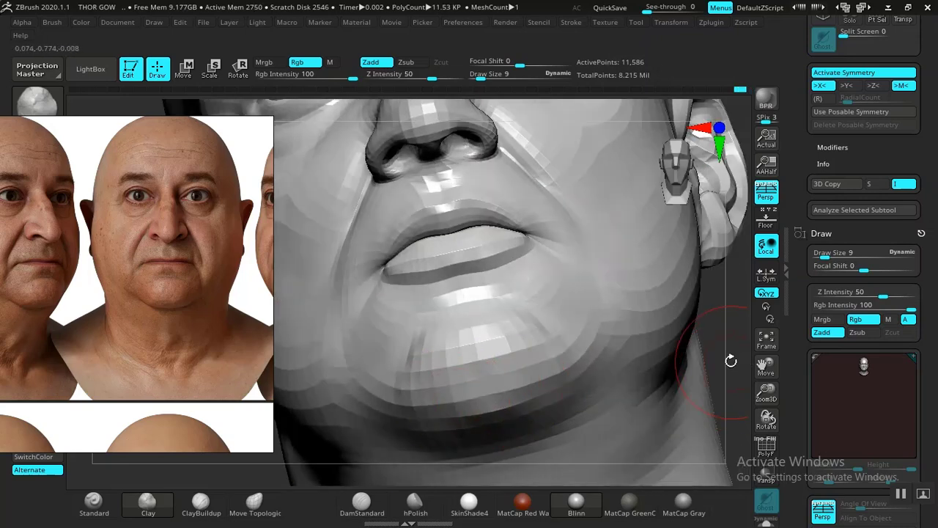
Step: Smooth the added clay along the lower edge of the chin
mouse_move(731, 360)
left_mouse_down()
mouse_move(685, 357)
mouse_move(643, 298)
mouse_move(583, 311)
mouse_move(597, 272)
mouse_move(551, 287)
mouse_move(643, 358)
mouse_move(604, 316)
mouse_move(635, 379)
mouse_move(659, 376)
mouse_move(598, 381)
left_mouse_up()
left_click_drag(500, 398, 477, 382, "shift")
left_click_drag(559, 414, 579, 416, "shift")
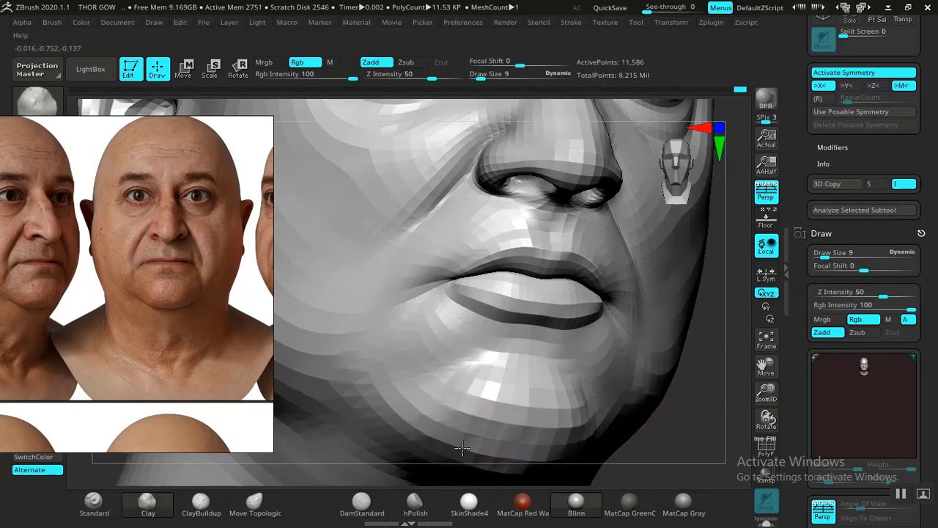
Step: Carve a vertical cleft down the middle of the chin with DamStandard and return to the higher subdivision level
left_click(362, 503)
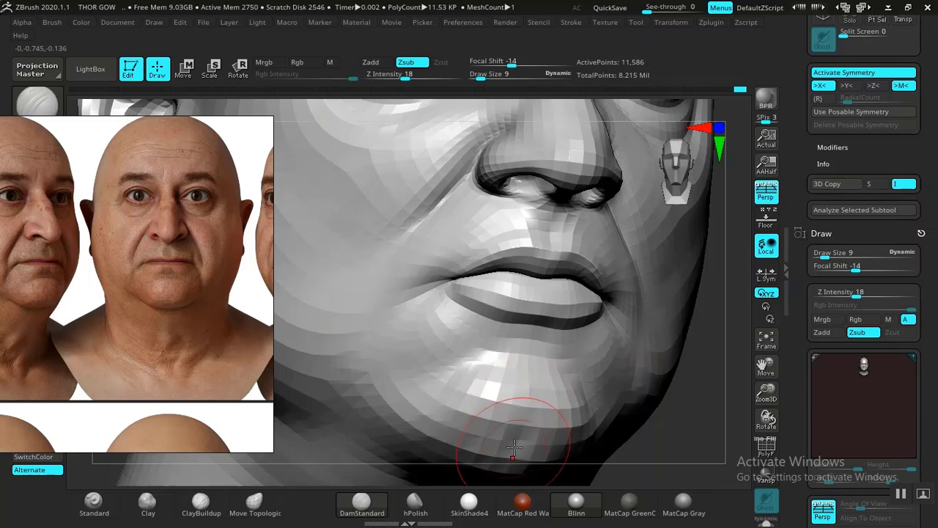
left_click_drag(652, 456, 672, 367, "alt")
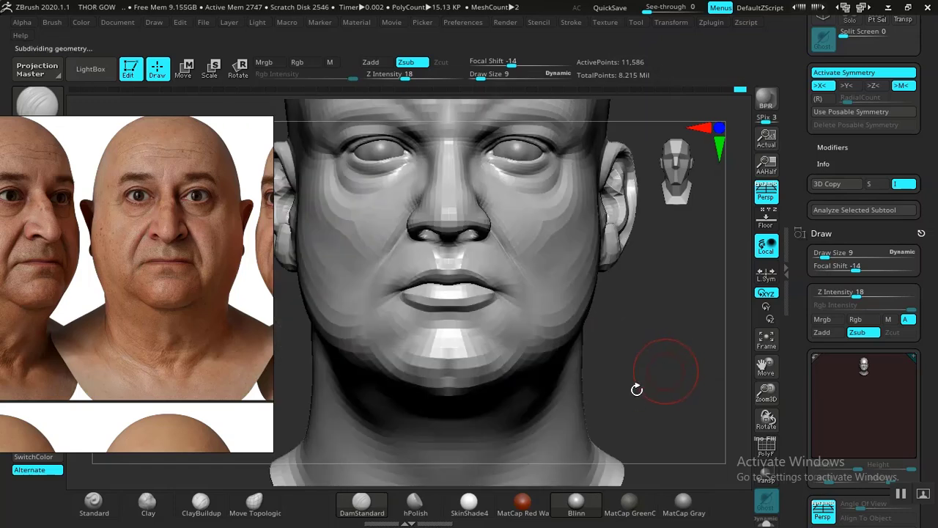
key("d")
mouse_move(626, 373)
left_mouse_down()
mouse_move(645, 392)
mouse_move(691, 388)
mouse_move(677, 336)
mouse_move(645, 435)
mouse_move(616, 341)
mouse_move(599, 384)
mouse_move(569, 374)
mouse_move(579, 371)
mouse_move(486, 368)
left_mouse_up()
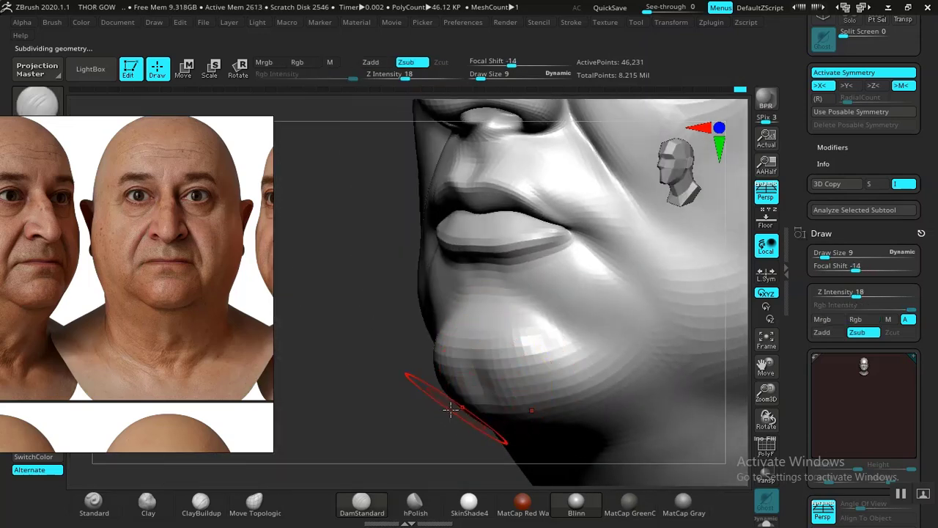
Step: Build up the chin on both sides of the cleft with ClayBuildup at draw size 11
left_click(149, 511)
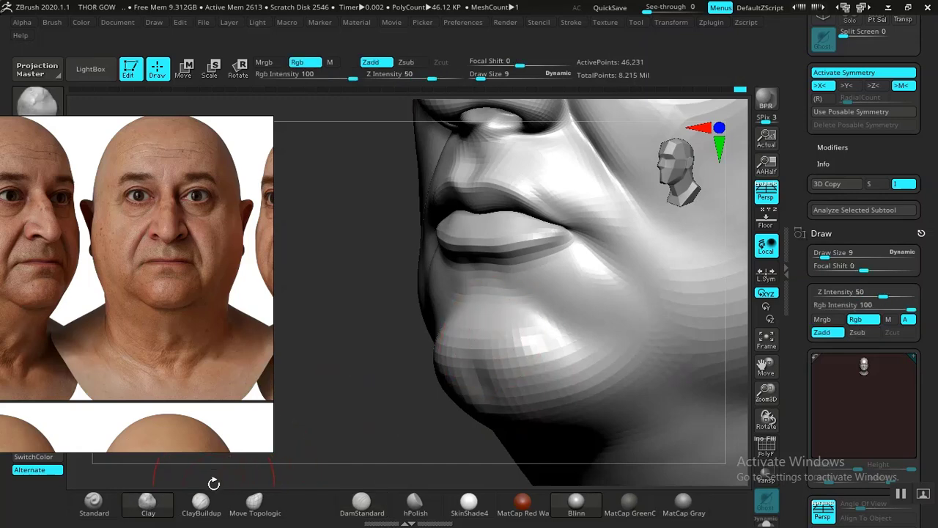
left_click(201, 503)
key("space")
left_click_drag(526, 309, 531, 309)
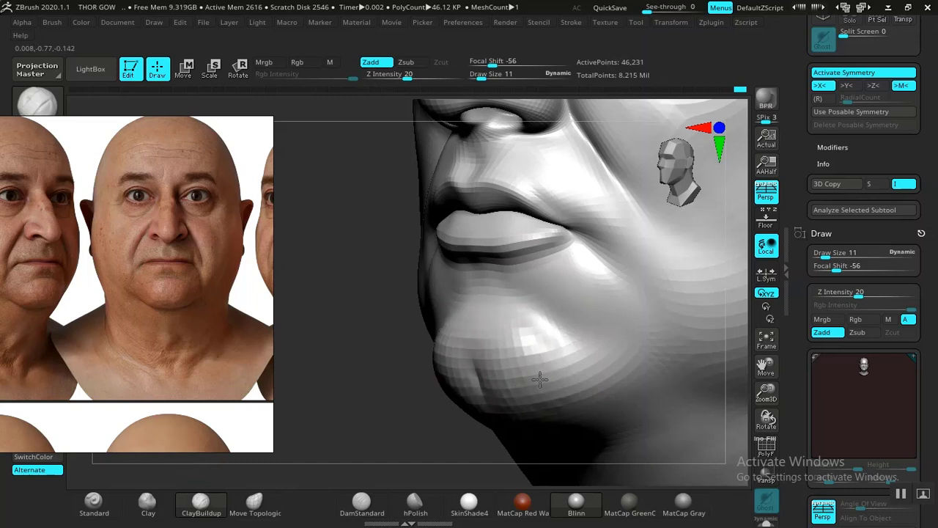
left_click_drag(531, 405, 521, 387)
left_click_drag(417, 415, 487, 377)
left_click_drag(620, 344, 667, 326)
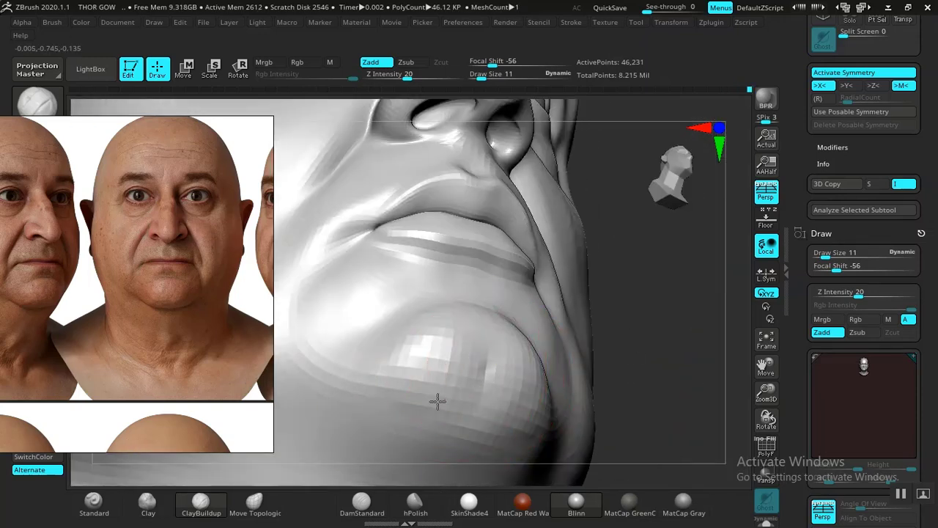
Step: Sharpen the chin cleft with DamStandard at draw size 6
left_click(361, 502)
key("space")
left_click_drag(541, 318, 541, 318)
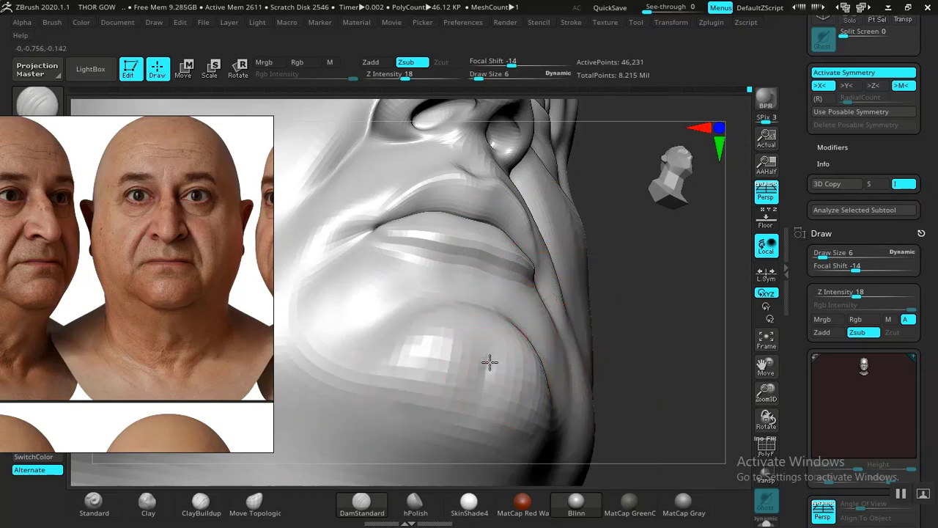
mouse_move(667, 405)
left_mouse_down()
mouse_move(630, 428)
mouse_move(602, 421)
left_mouse_up()
left_click_drag(418, 374, 445, 364)
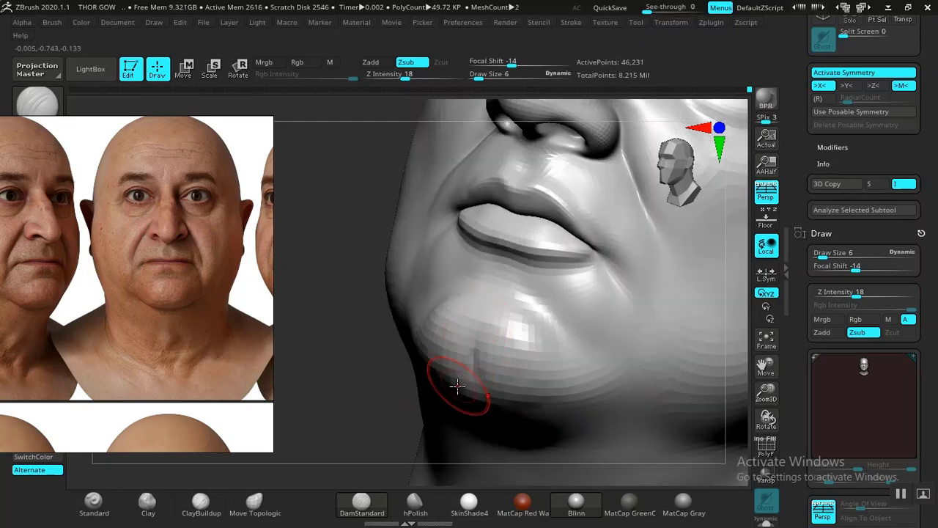
left_click_drag(374, 405, 360, 360)
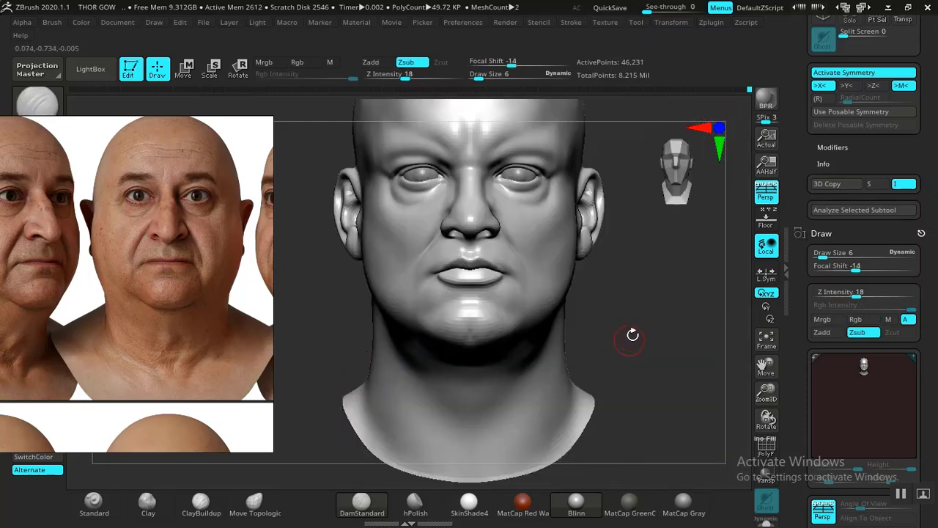
Step: Smooth the chin surface beside the cleft, working from below and from the side
mouse_move(628, 335)
left_mouse_down()
mouse_move(647, 404)
mouse_move(703, 336)
mouse_move(628, 321)
mouse_move(619, 409)
mouse_move(624, 395)
left_mouse_up()
left_click_drag(399, 406, 400, 396, "shift")
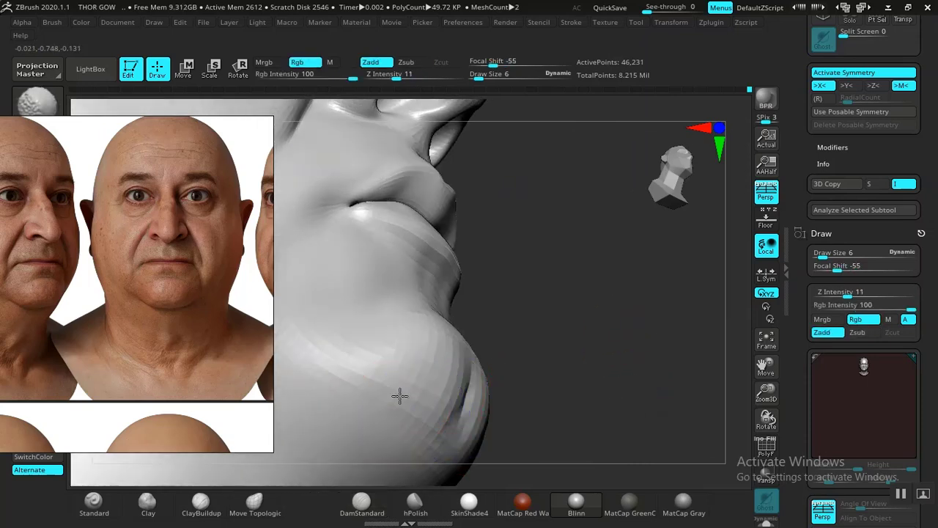
left_click_drag(614, 422, 461, 199, "alt")
mouse_move(646, 374)
left_mouse_down("shift")
mouse_move(587, 389)
mouse_move(612, 394)
mouse_move(652, 371)
mouse_move(608, 369)
mouse_move(347, 433)
mouse_move(379, 389)
mouse_move(402, 440)
mouse_move(497, 330)
left_mouse_up("shift")
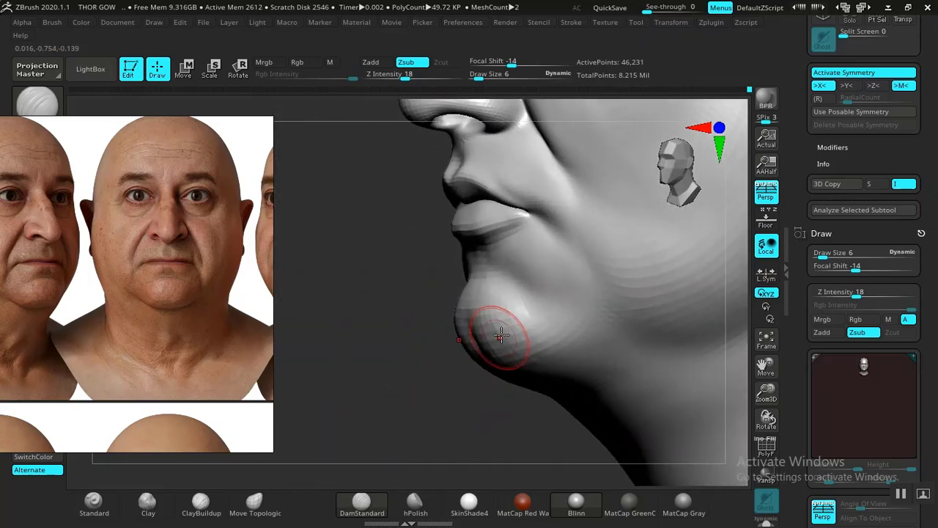
Step: Add volume to the side and upper edge of the chin with ClayBuildup at draw size 9
key("space")
left_click_drag(514, 274, 506, 276)
mouse_move(384, 340)
left_mouse_down("alt")
mouse_move(384, 396)
mouse_move(355, 378)
mouse_move(345, 394)
left_mouse_up("alt")
left_click(200, 505)
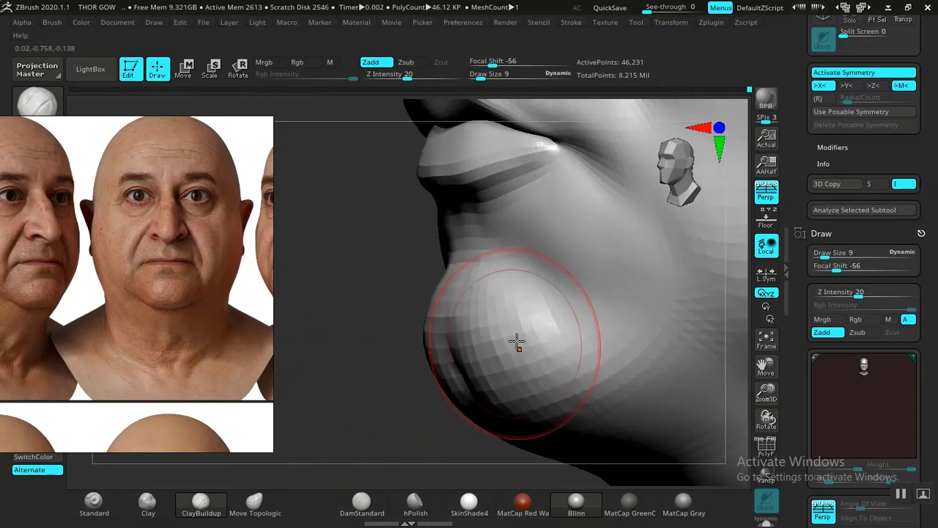
left_click_drag(544, 331, 546, 356)
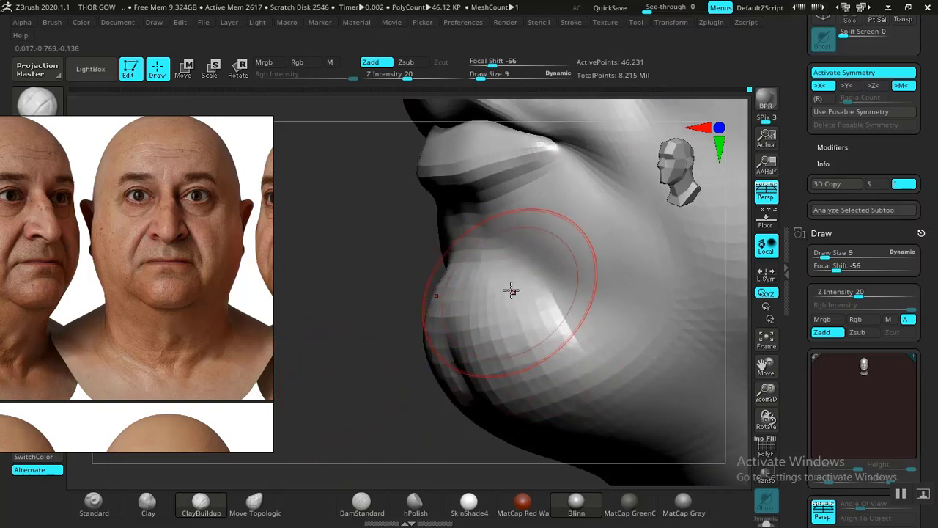
left_click_drag(510, 290, 536, 355)
left_click_drag(492, 303, 517, 355)
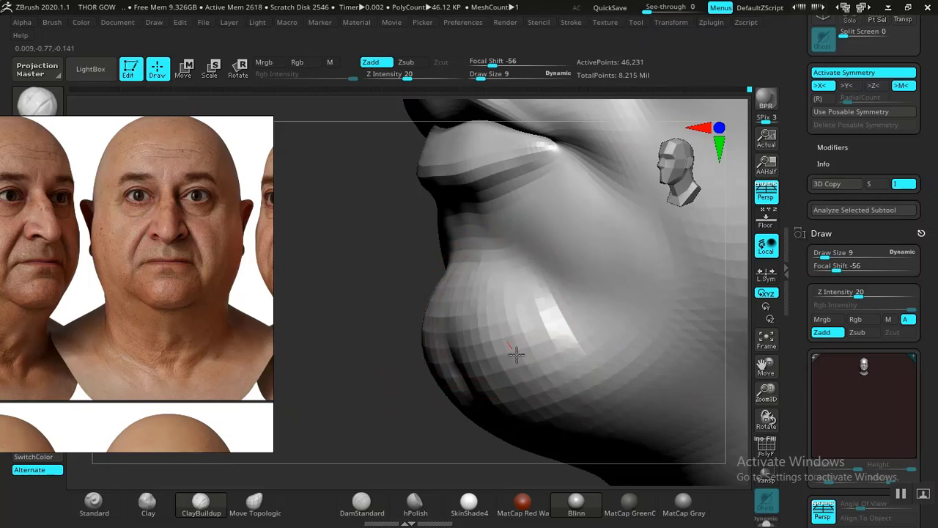
left_click_drag(352, 331, 469, 310, "alt")
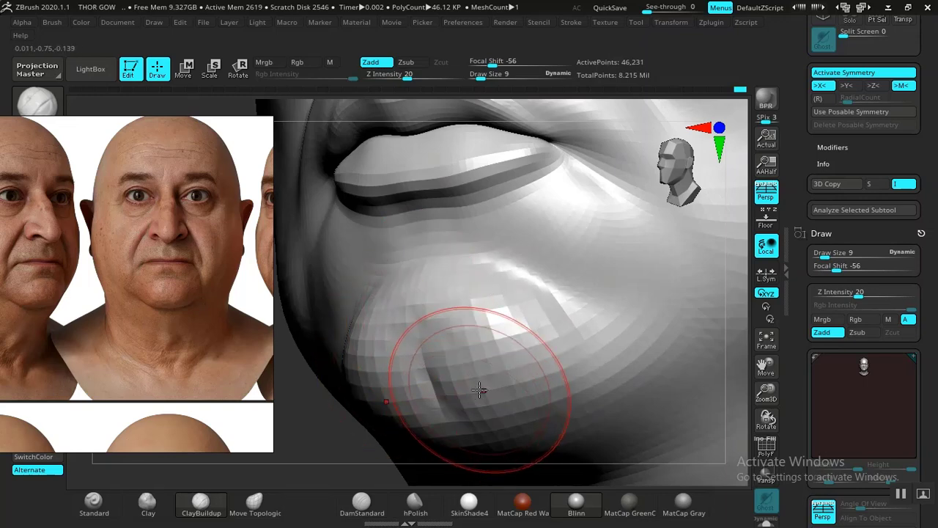
Step: Smooth the side of the chin and set the smoothing brush's Z Intensity to 5
key("f")
left_click_drag(610, 394, 625, 351, "shift")
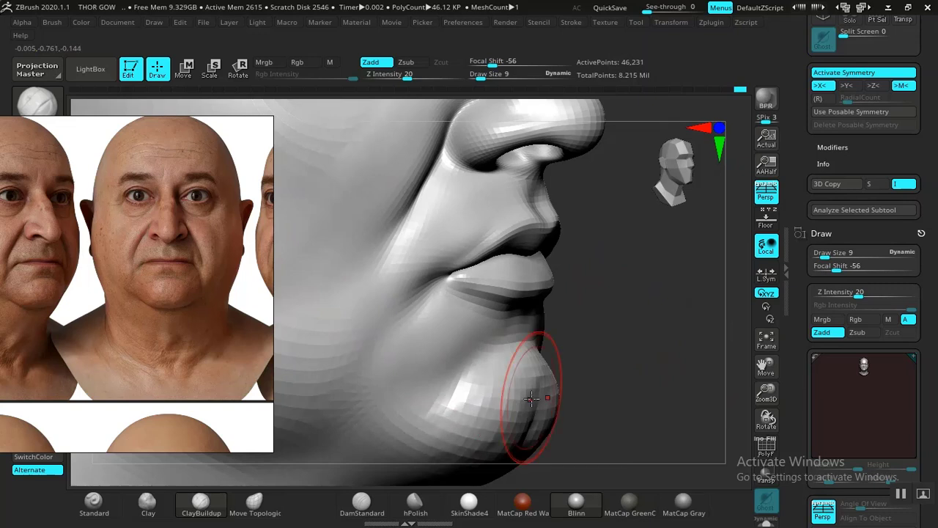
left_click_drag(491, 395, 467, 430, "shift")
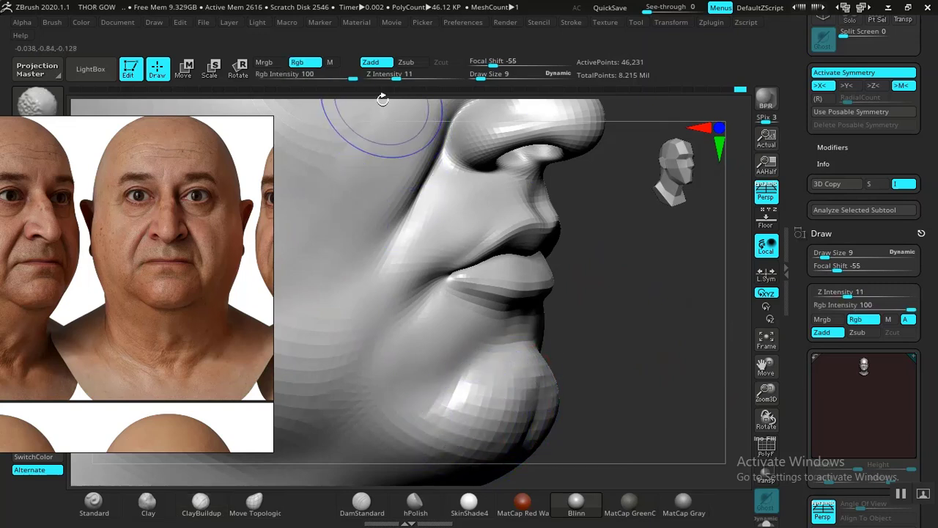
type("5")
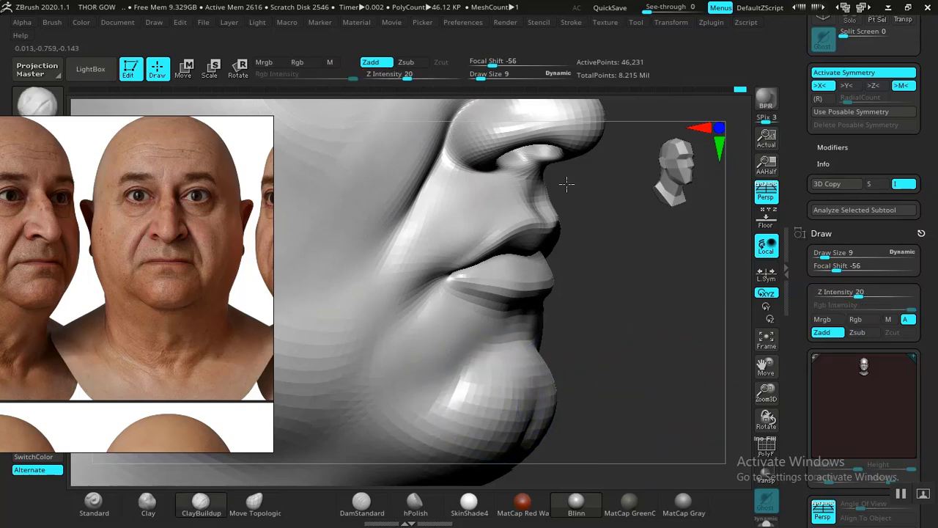
Step: Extend the chin's fullness from below the lip toward the jaw with ClayBuildup and lightly smooth it
type("f")
mouse_move(612, 311)
left_mouse_down("shift")
mouse_move(619, 329)
mouse_move(577, 336)
mouse_move(621, 434)
left_mouse_up("shift")
left_click_drag(700, 385, 622, 360)
mouse_move(369, 406)
left_mouse_down("alt")
mouse_move(405, 359)
mouse_move(413, 425)
mouse_move(389, 379)
mouse_move(394, 339)
left_mouse_up("alt")
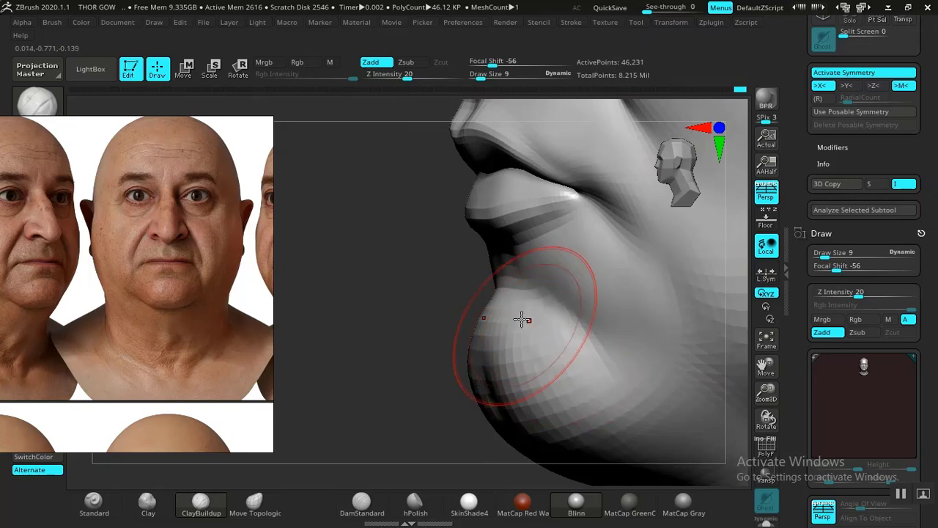
mouse_move(522, 320)
left_mouse_down()
mouse_move(593, 386)
mouse_move(578, 391)
mouse_move(598, 392)
left_mouse_up()
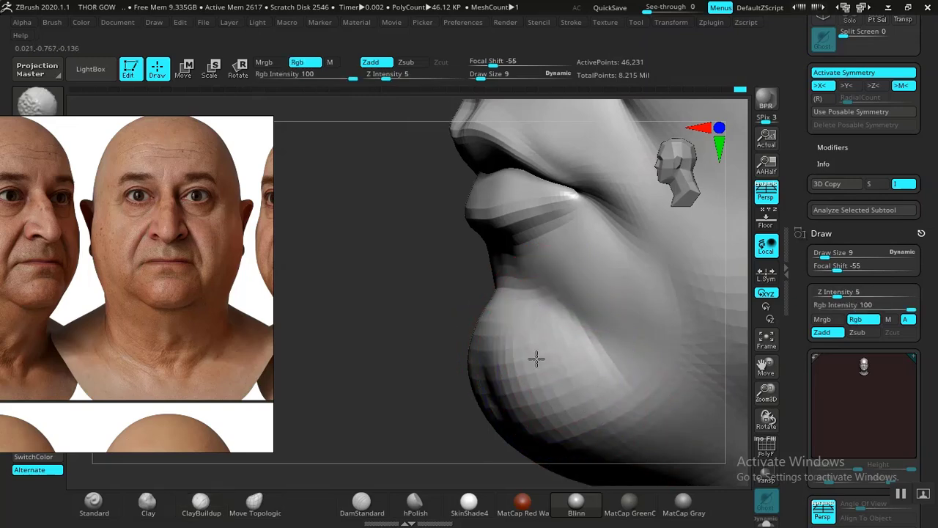
mouse_move(392, 389)
left_mouse_down("alt")
mouse_move(402, 320)
mouse_move(426, 351)
left_mouse_up("alt")
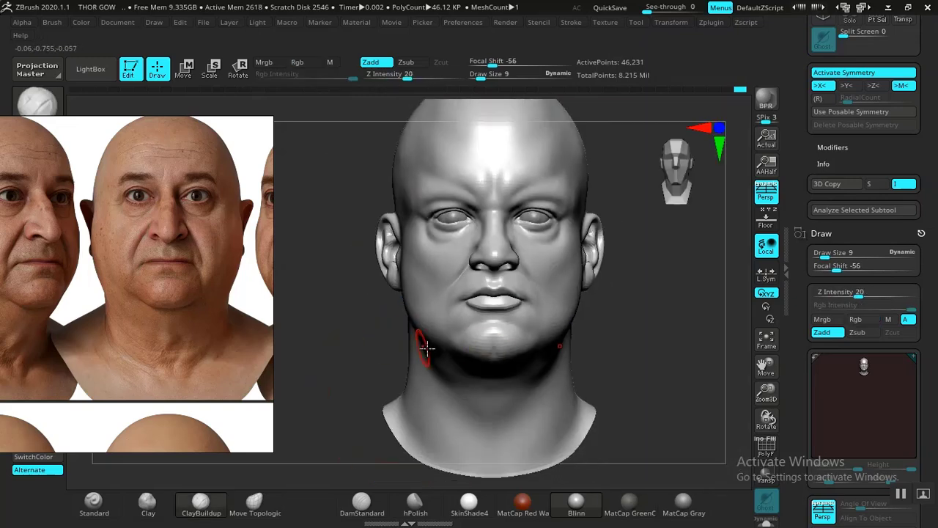
Step: Build up the side of the nose bridge with ClayBuildup at draw size 4 and smooth the strokes
mouse_move(618, 315)
left_mouse_down("alt")
mouse_move(627, 309)
mouse_move(614, 303)
mouse_move(626, 314)
mouse_move(606, 318)
left_mouse_up("alt")
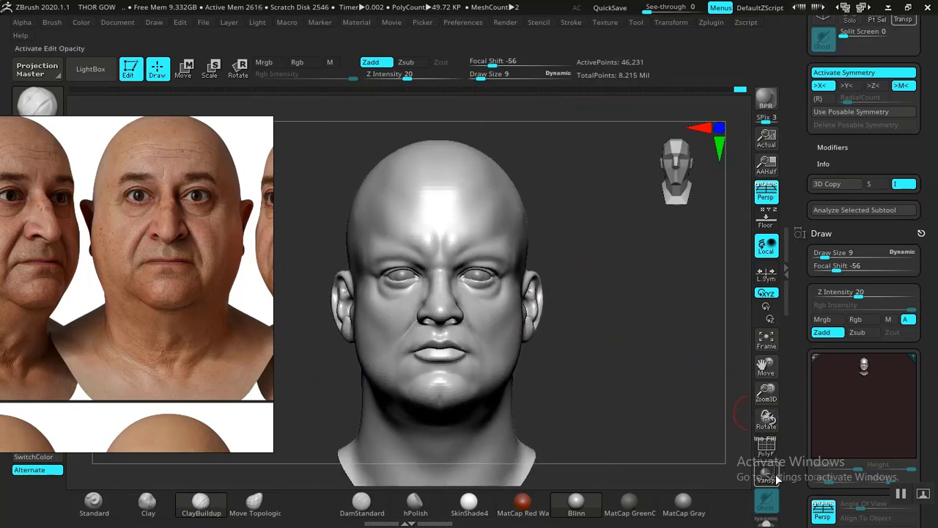
left_click_drag(709, 413, 664, 468, "alt")
key("space")
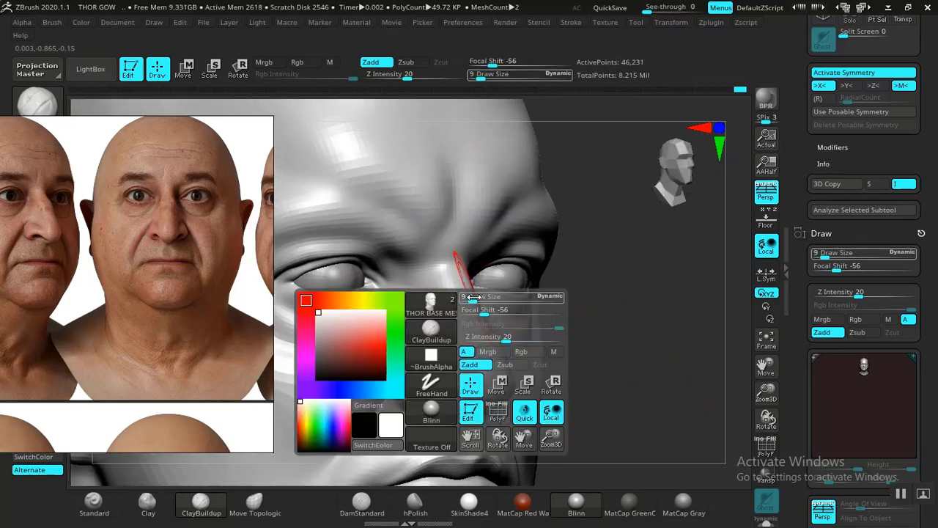
left_click_drag(469, 301, 457, 308)
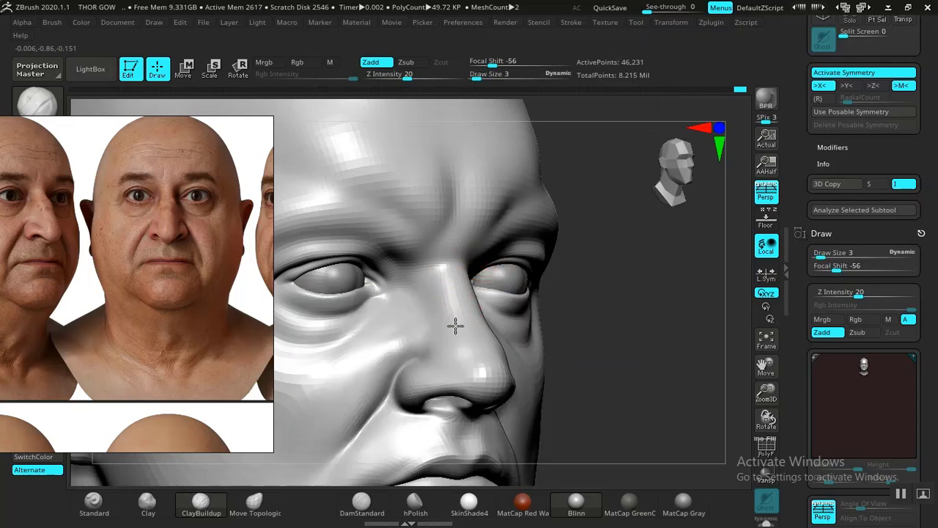
left_click_drag(695, 336, 610, 336)
mouse_move(393, 326)
left_mouse_down("alt")
mouse_move(372, 349)
mouse_move(364, 303)
mouse_move(388, 325)
mouse_move(469, 314)
mouse_move(533, 331)
left_mouse_up("alt")
key("space")
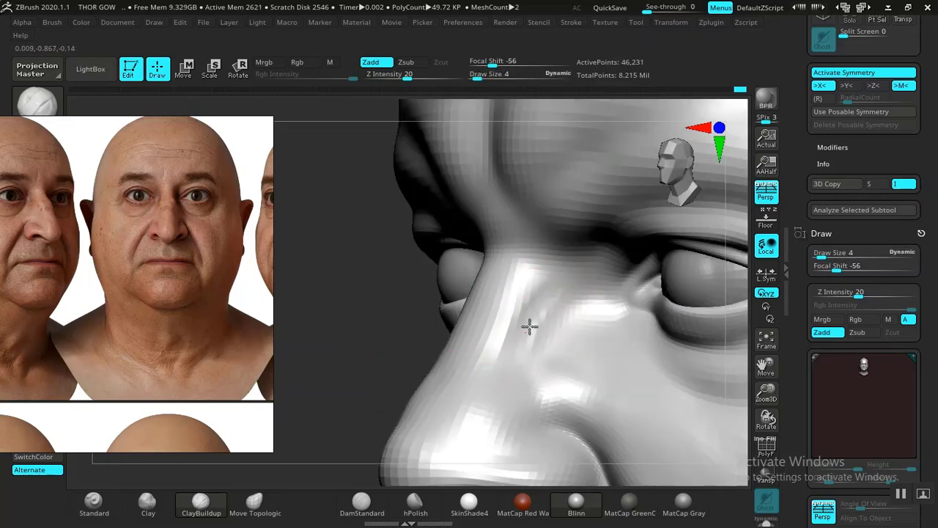
left_click_drag(530, 327, 532, 316)
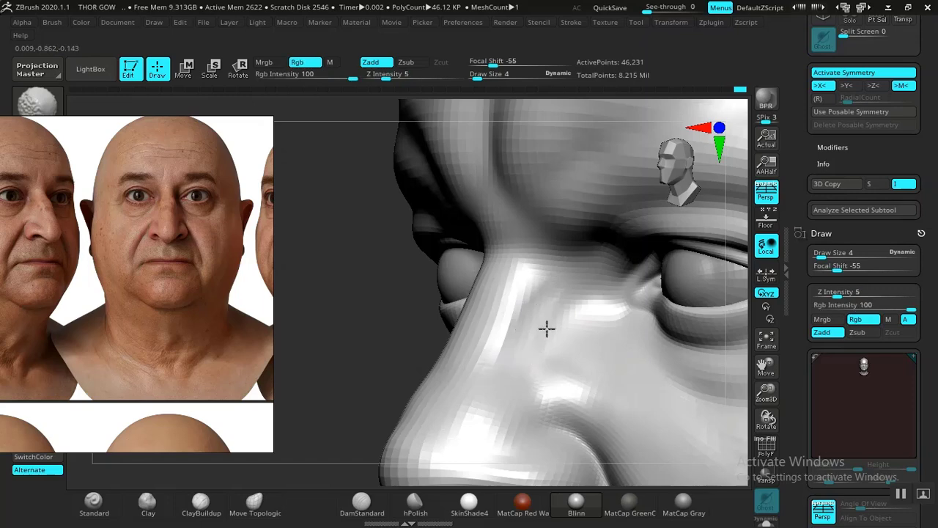
left_click_drag(345, 350, 422, 343)
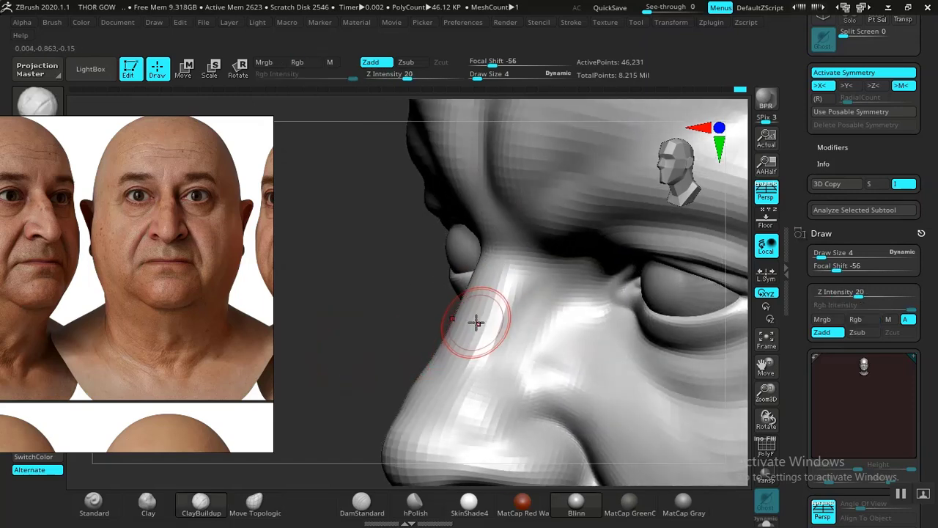
Step: Refine the ridge and sides of the nose bridge with ClayBuildup at draw size 6
key("space")
left_click_drag(472, 315, 477, 314)
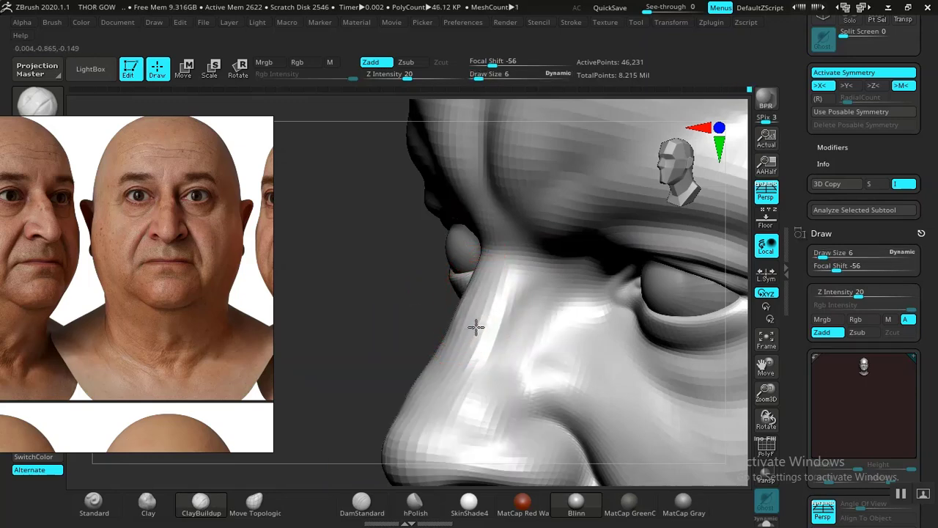
mouse_move(409, 311)
left_mouse_down()
mouse_move(477, 305)
mouse_move(458, 329)
left_mouse_up()
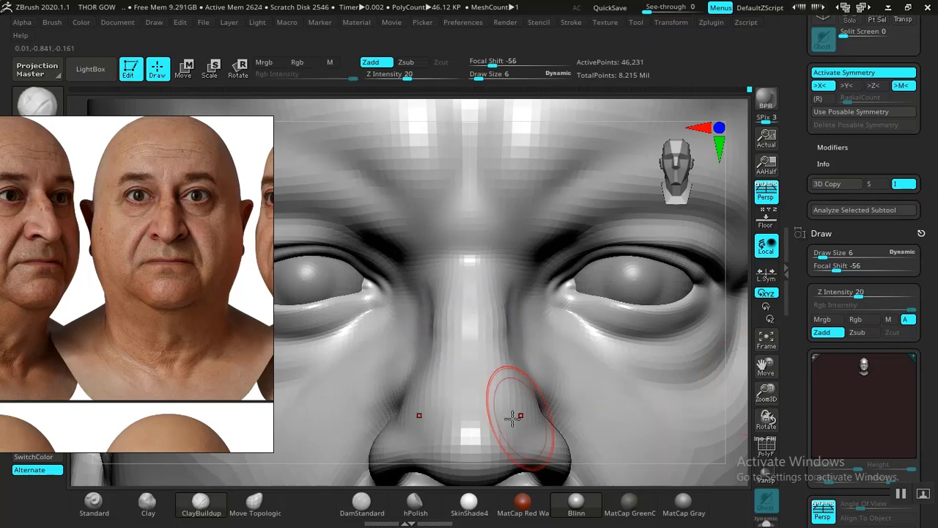
Step: Shape the nose tip with ClayBuildup, reducing the draw size to 4, and smooth its lower edge above the nostril
key("f")
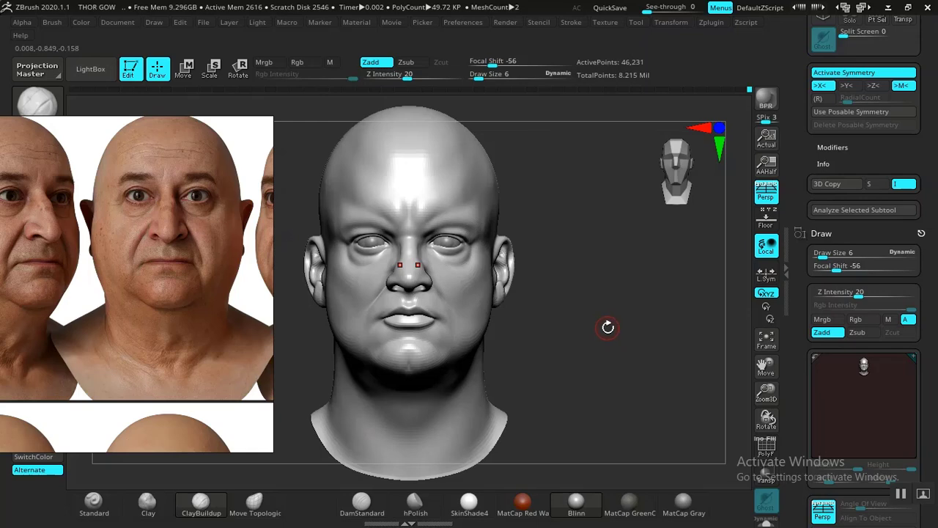
left_click_drag(610, 330, 702, 351)
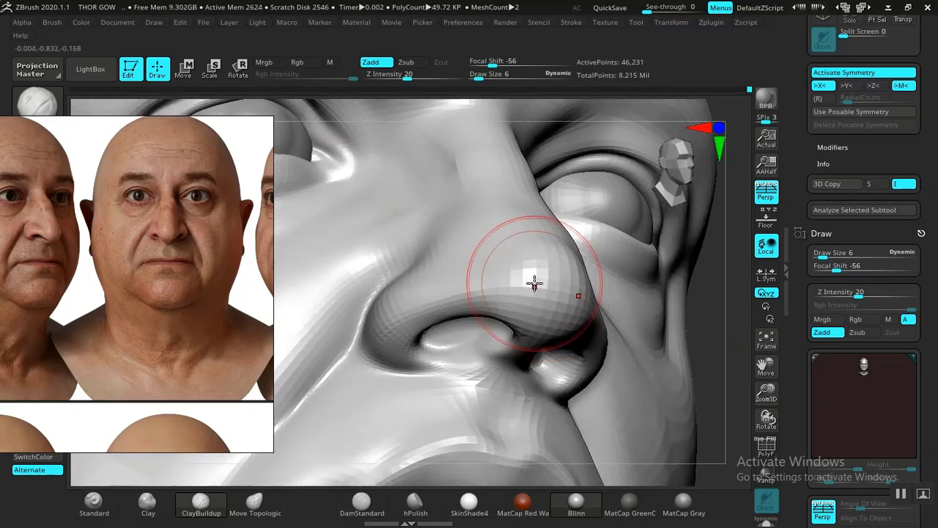
left_click_drag(495, 259, 537, 291)
left_click_drag(552, 325, 503, 278, "shift")
key("space")
left_click_drag(580, 295, 578, 295)
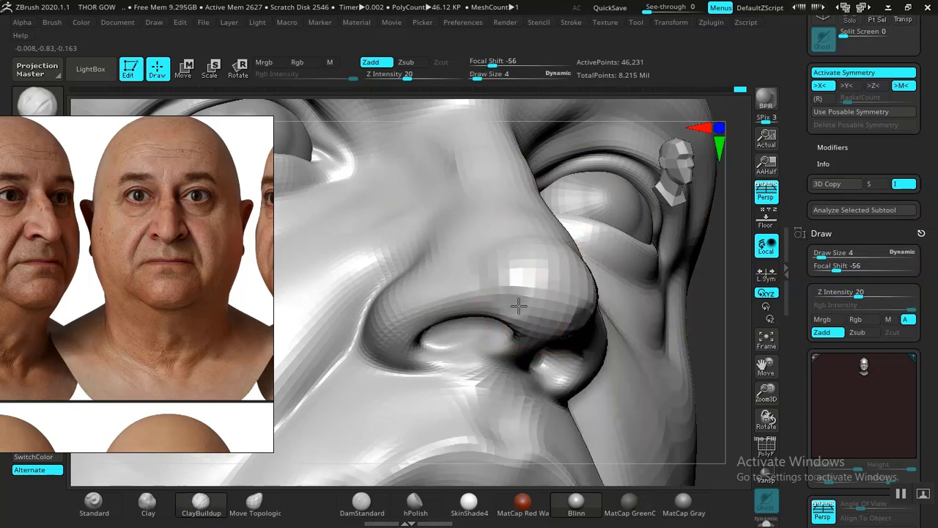
left_click_drag(519, 306, 501, 314, "shift")
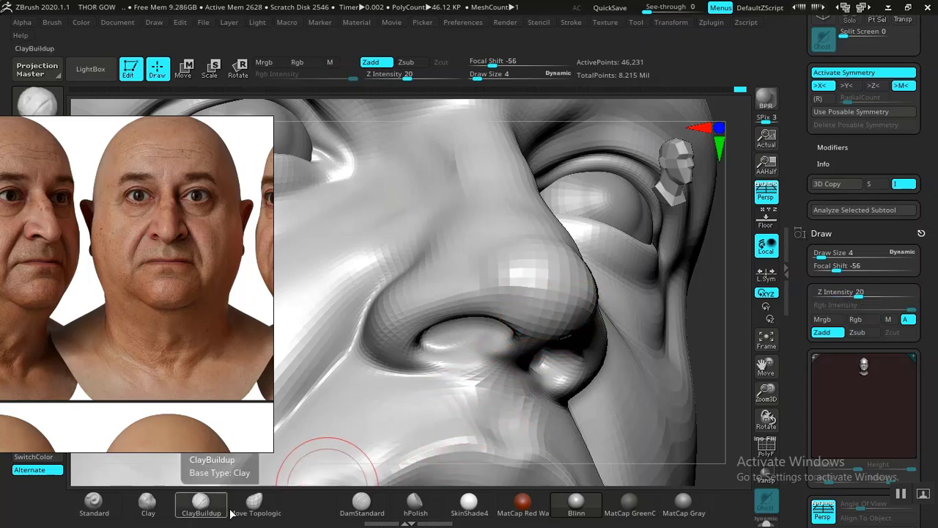
Step: Carve fine creases into the underside of the nose tip with DamStandard at draw size 4
left_click(362, 505)
mouse_move(682, 382)
right_mouse_down()
mouse_move(697, 377)
mouse_move(668, 389)
right_mouse_up()
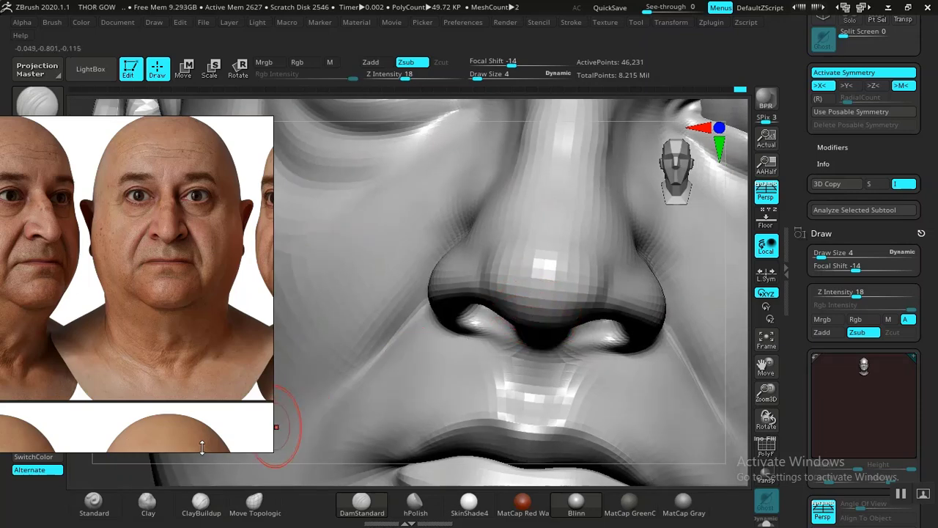
left_click_drag(123, 463, 120, 414)
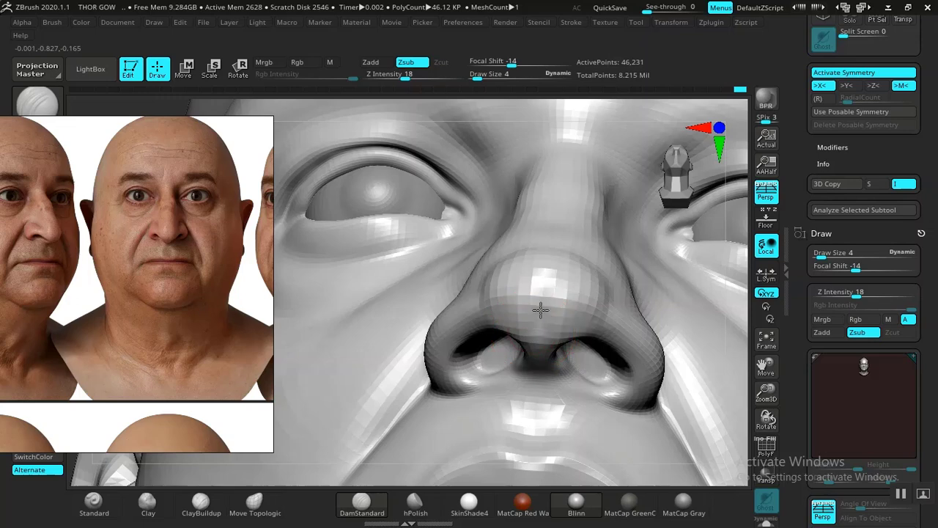
key("f")
left_click_drag(637, 352, 623, 354, "shift")
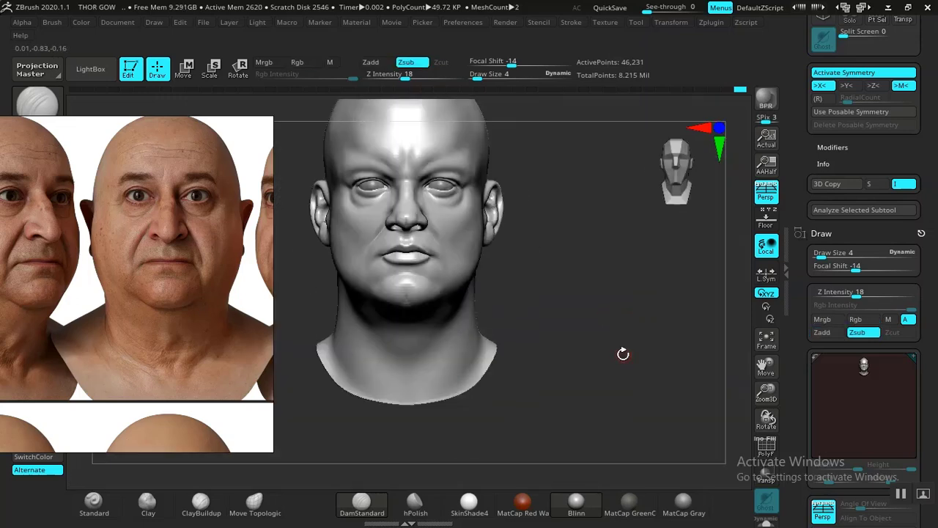
left_click_drag(595, 299, 697, 401, "alt")
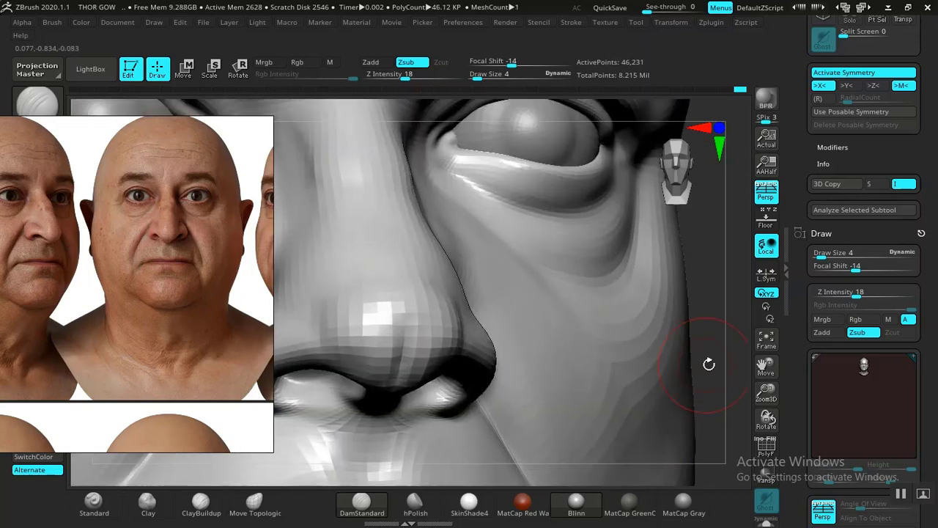
mouse_move(709, 363)
left_mouse_down()
mouse_move(714, 384)
mouse_move(705, 383)
left_mouse_up()
Step: Add volume to the nose tip with the Clay brush at draw size 7 and smooth its sides
key("space")
left_click_drag(606, 320, 608, 323)
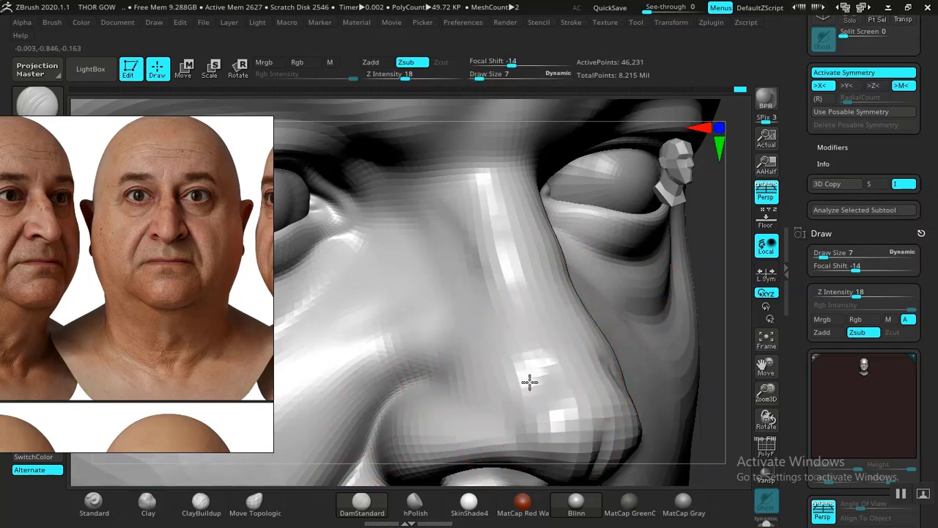
key("ctrl")
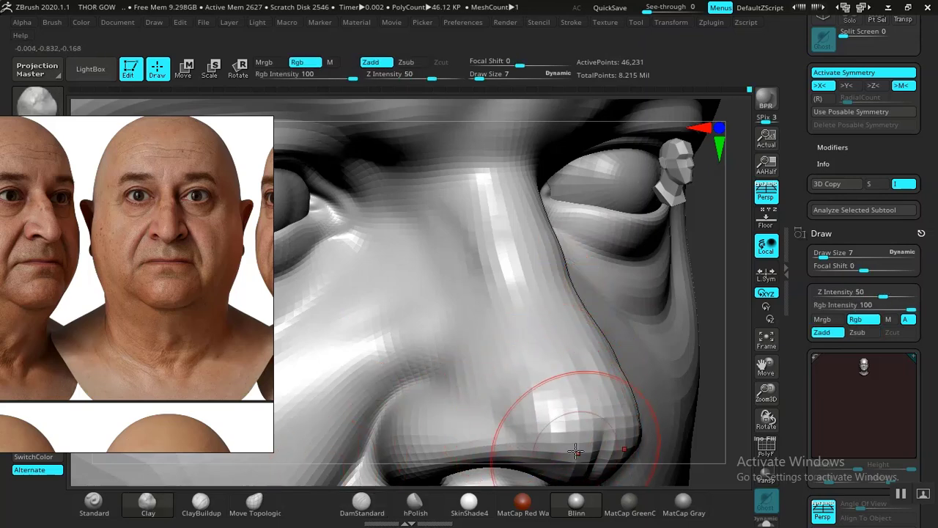
mouse_move(559, 418)
left_mouse_down()
mouse_move(557, 378)
mouse_move(549, 405)
left_mouse_up()
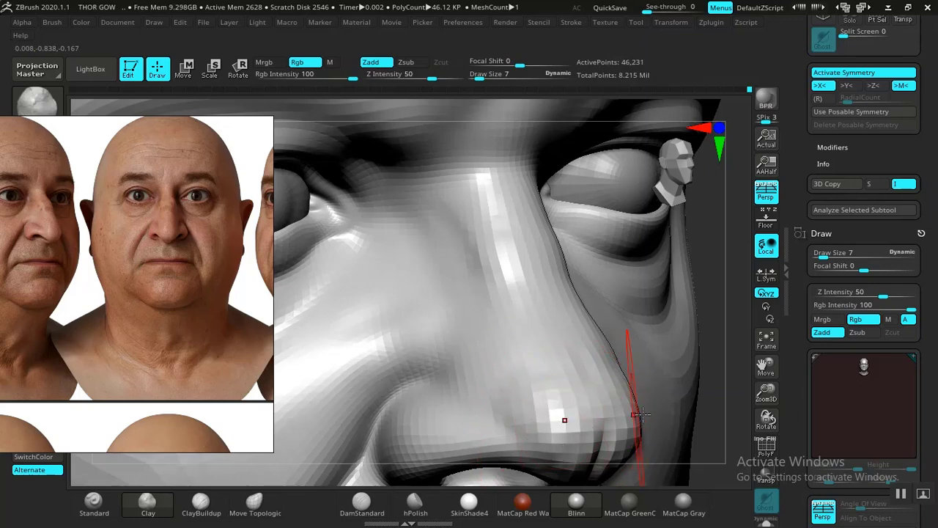
mouse_move(729, 380)
left_mouse_down("alt")
mouse_move(682, 360)
mouse_move(620, 354)
mouse_move(616, 396)
mouse_move(579, 410)
left_mouse_up("alt")
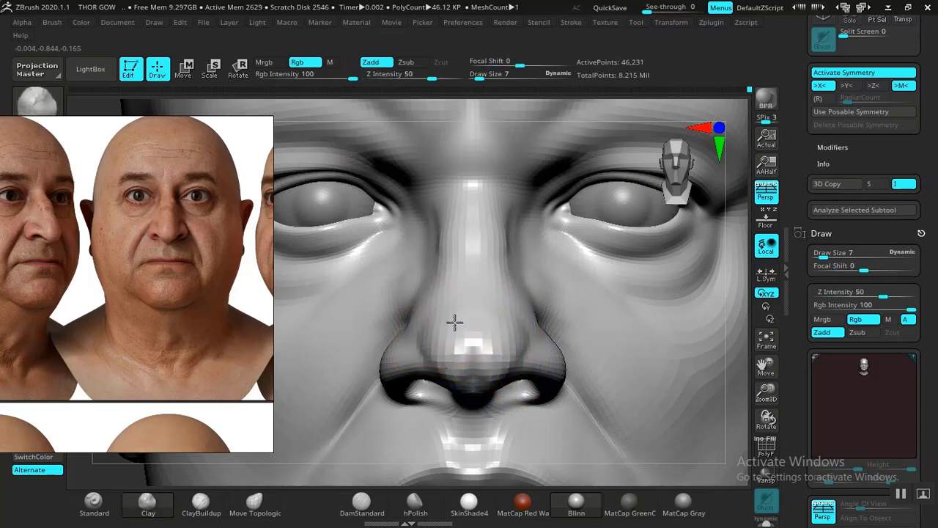
key("shift")
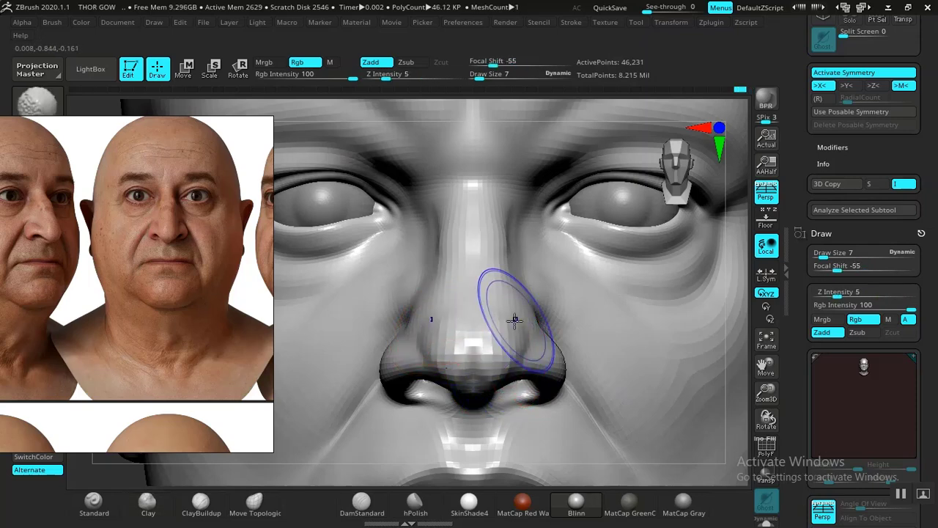
Step: Examine the reshaped nose and overall face from the front and three-quarter views
key("f")
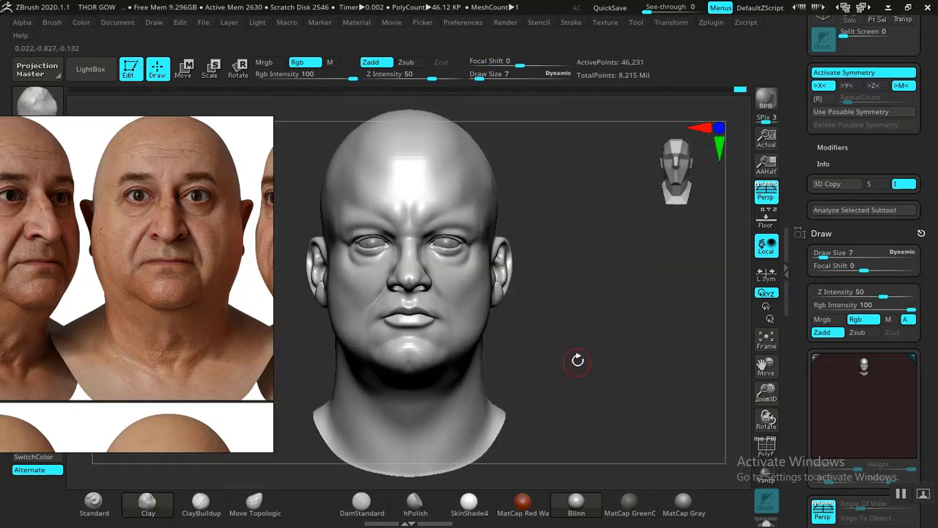
mouse_move(578, 359)
left_mouse_down("alt")
mouse_move(616, 425)
mouse_move(651, 390)
left_mouse_up("alt")
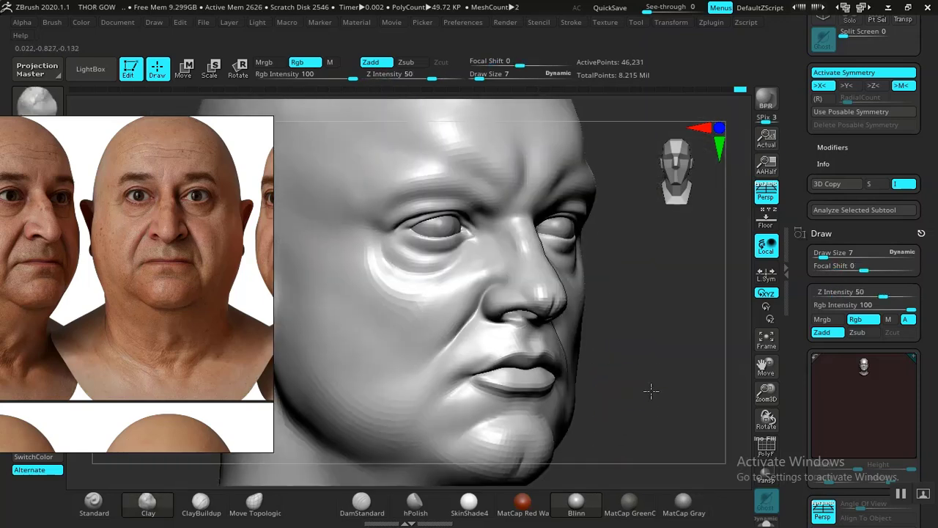
left_click_drag(664, 335, 657, 400, "alt")
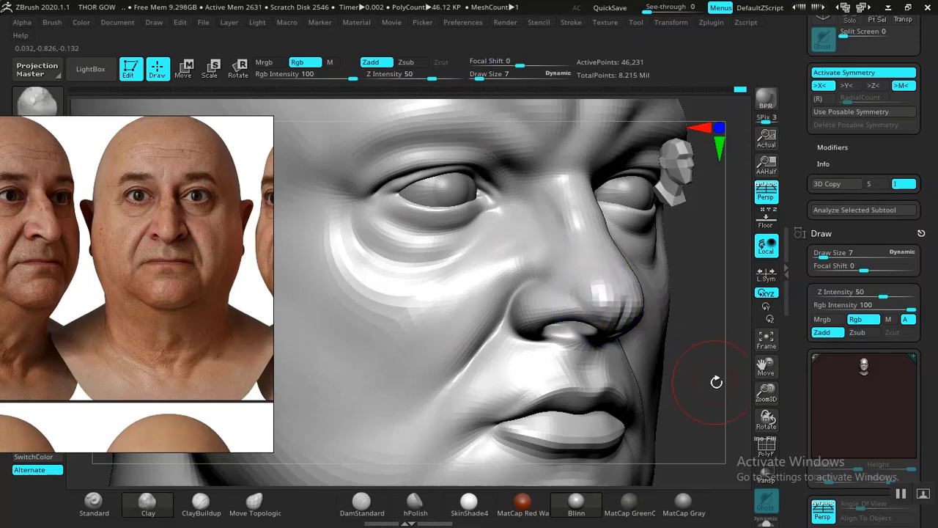
key("f")
left_click_drag(640, 346, 597, 418, "shift")
left_click_drag(632, 363, 529, 293, "alt")
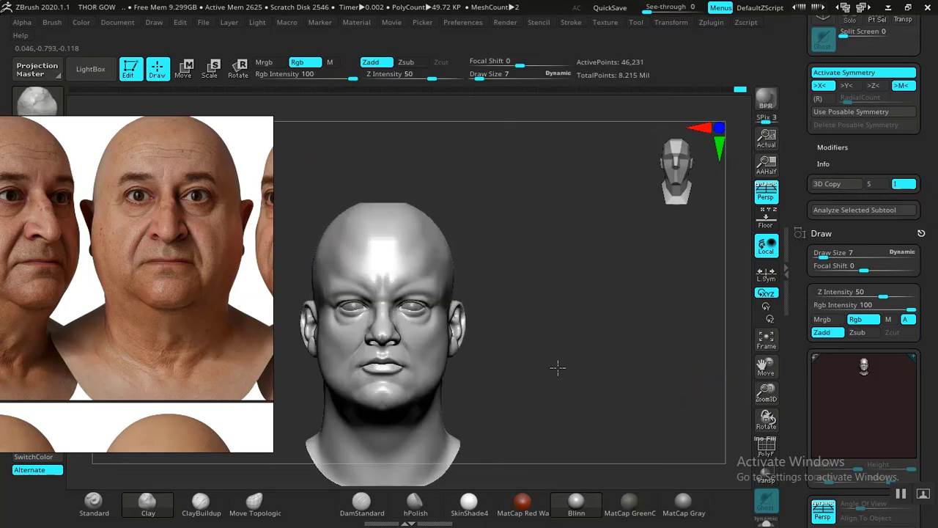
Step: Go down one subdivision level and adjust the side of the face near the ear with Move Topological at draw size 29
mouse_move(558, 368)
left_mouse_down("alt")
mouse_move(561, 392)
mouse_move(576, 390)
mouse_move(496, 398)
mouse_move(677, 388)
mouse_move(654, 358)
mouse_move(668, 388)
mouse_move(649, 381)
left_mouse_up("alt")
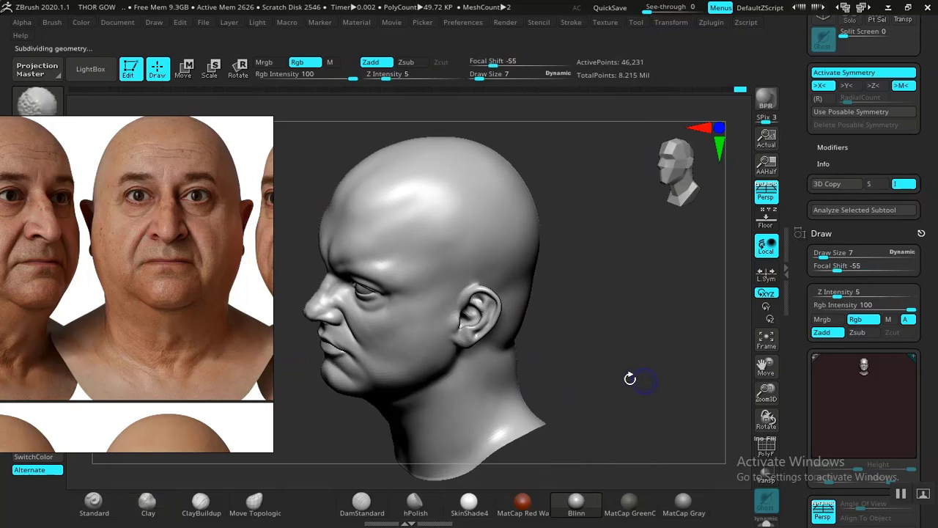
key("shift+d")
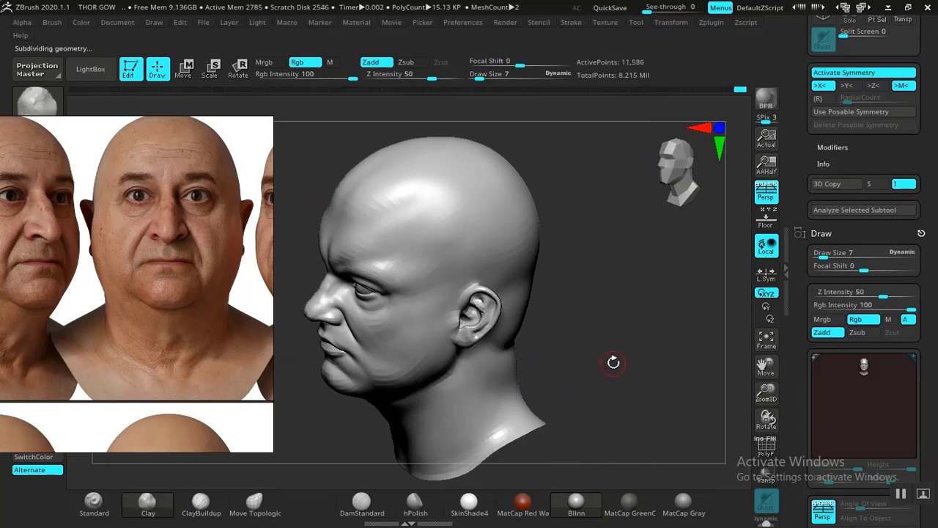
mouse_move(623, 352)
left_mouse_down("alt")
mouse_move(631, 438)
mouse_move(658, 386)
mouse_move(664, 407)
mouse_move(707, 356)
mouse_move(629, 317)
left_mouse_up("alt")
key("space")
left_click(254, 503)
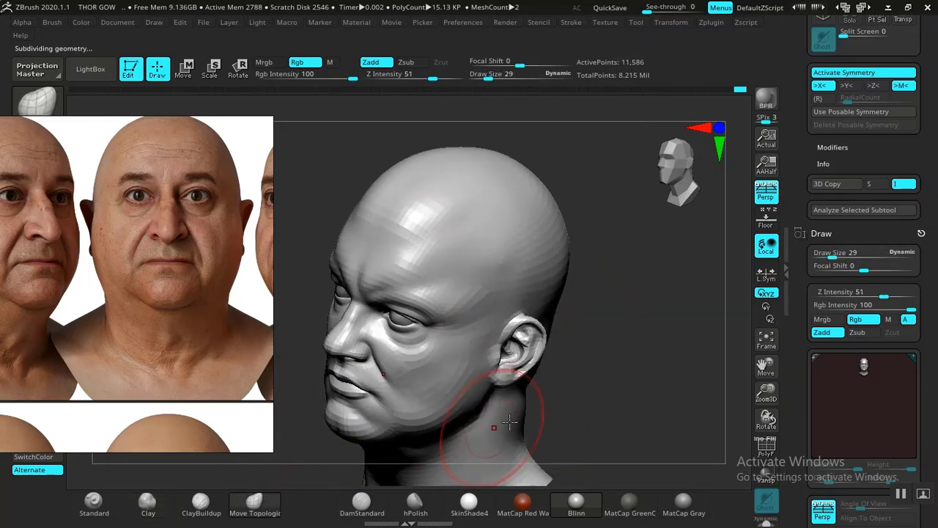
mouse_move(589, 388)
left_mouse_down()
mouse_move(614, 360)
mouse_move(621, 389)
mouse_move(491, 365)
left_mouse_up()
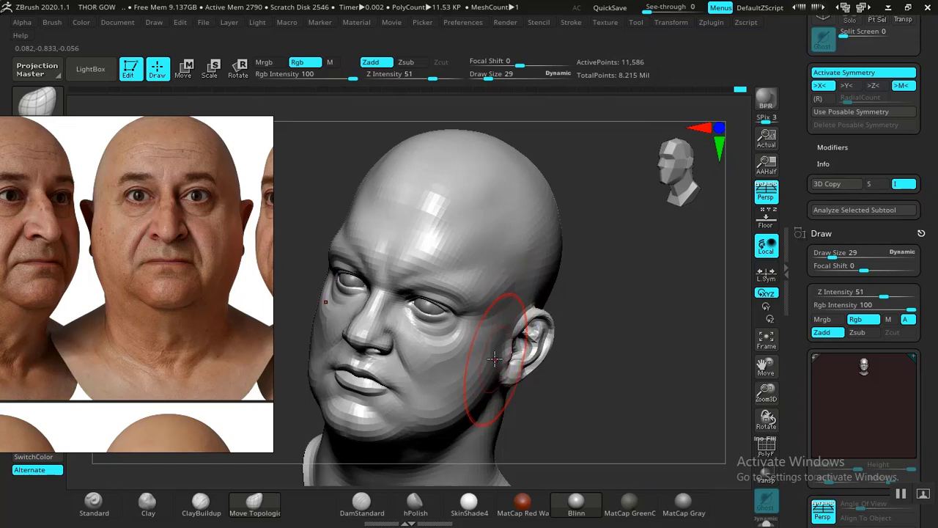
left_click_drag(576, 374, 609, 393)
Step: Build up the cheek in front of the ear with the Clay brush at draw size 18 and smooth it
key("space")
left_click_drag(549, 319, 528, 320)
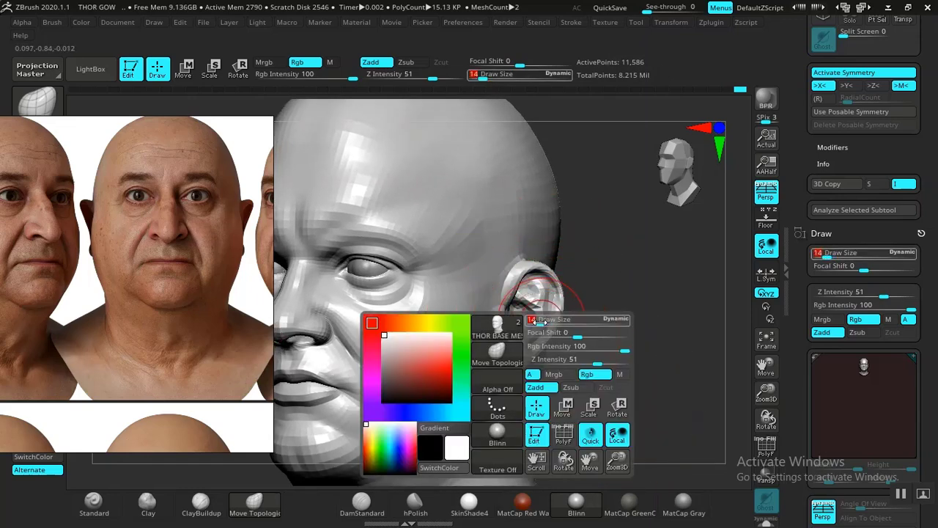
left_click(148, 503)
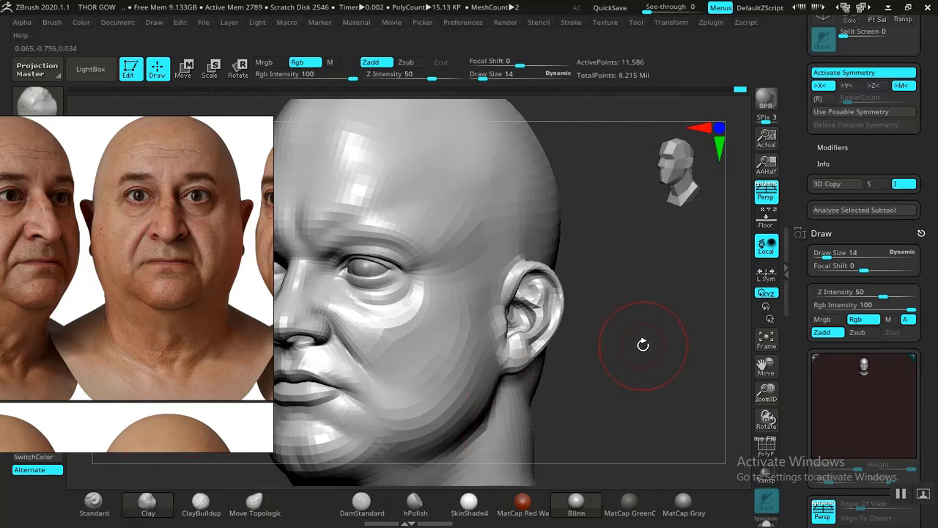
key("space")
left_click_drag(648, 320, 641, 323)
mouse_move(633, 381)
left_mouse_down("alt")
mouse_move(650, 400)
mouse_move(611, 420)
left_mouse_up("alt")
key("space")
left_click_drag(498, 320, 506, 321)
left_click_drag(676, 409, 607, 404)
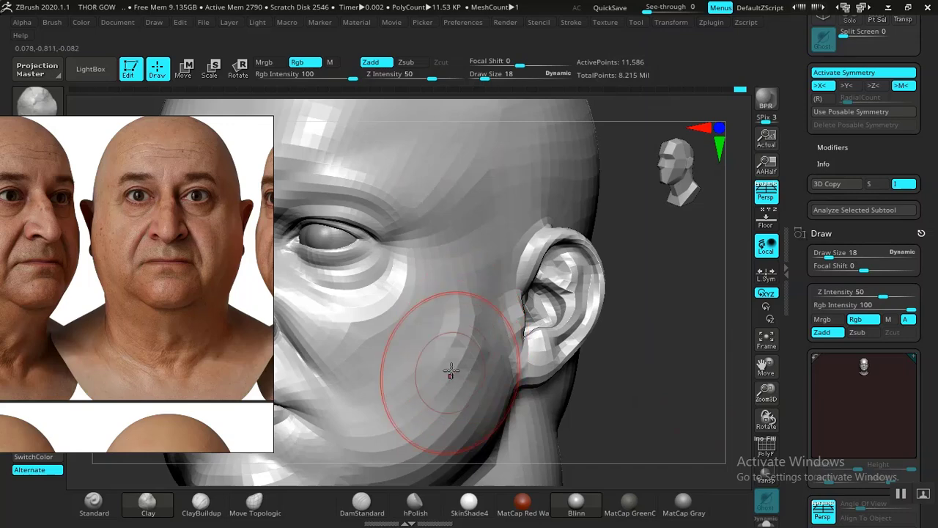
key("shift")
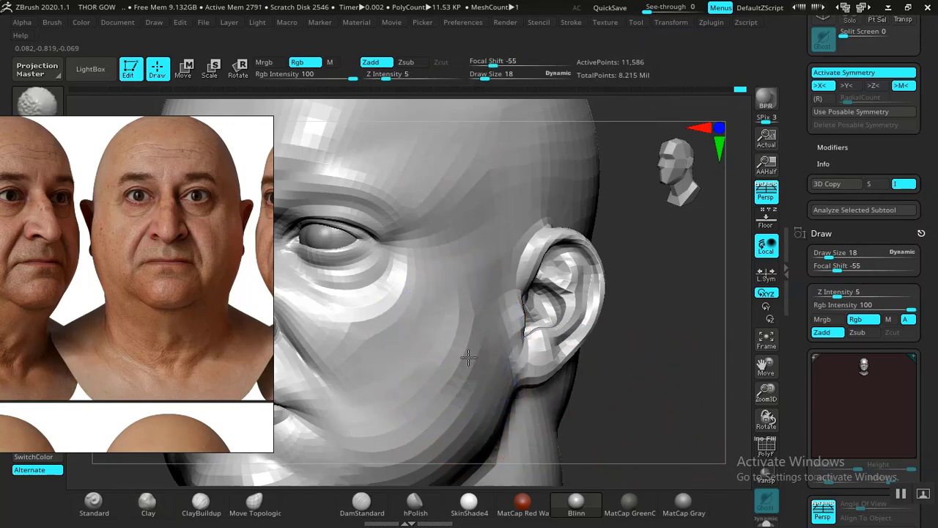
Step: Extend the cheek's fullness toward the mouth and jaw with Clay and smooth the transition
mouse_move(667, 400)
left_mouse_down()
mouse_move(668, 383)
mouse_move(649, 402)
mouse_move(691, 400)
left_mouse_up()
mouse_move(506, 380)
left_mouse_down()
mouse_move(604, 339)
mouse_move(612, 386)
mouse_move(557, 359)
left_mouse_up()
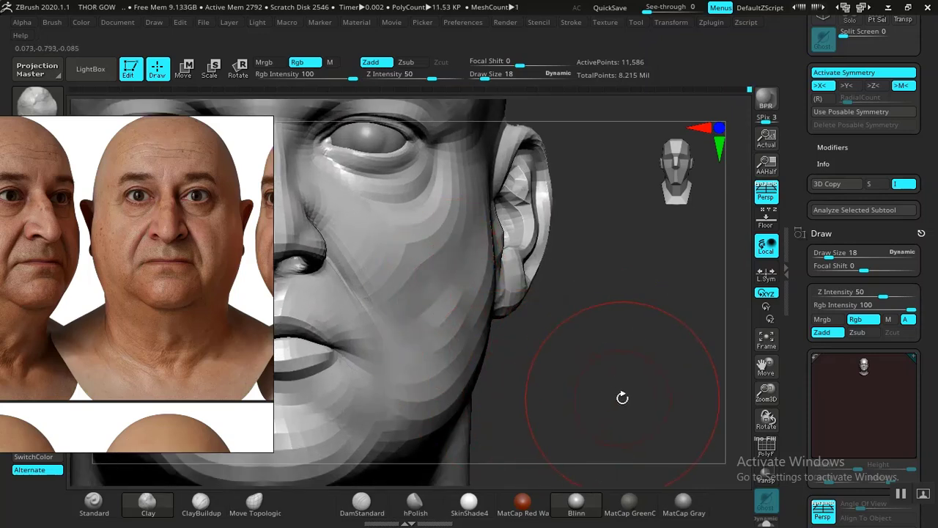
left_click_drag(623, 399, 573, 394)
mouse_move(433, 329)
left_mouse_down("shift")
mouse_move(440, 333)
mouse_move(421, 333)
mouse_move(435, 316)
mouse_move(434, 335)
mouse_move(423, 317)
left_mouse_up("shift")
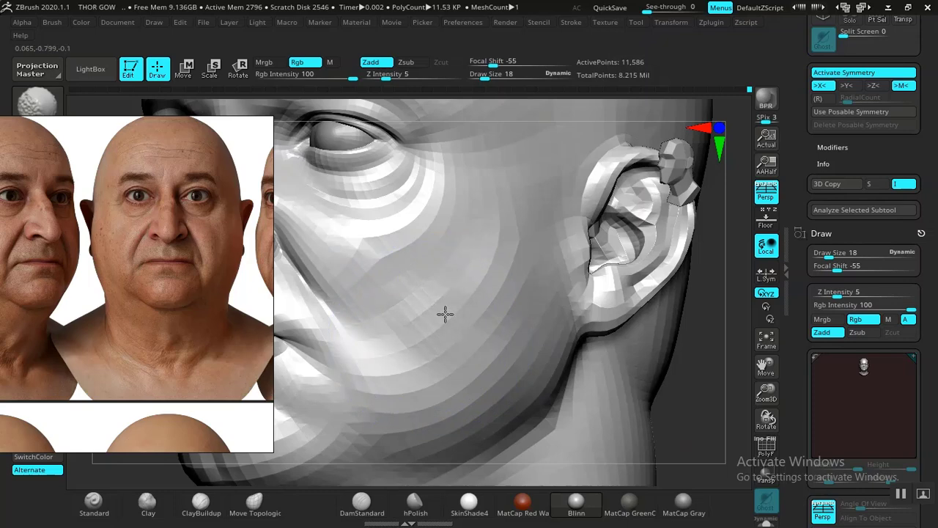
Step: Reframe the front reference photo and compare it with the sculpted face from the front
mouse_move(704, 402)
left_mouse_down()
mouse_move(731, 407)
mouse_move(663, 396)
mouse_move(519, 292)
mouse_move(632, 353)
mouse_move(617, 348)
mouse_move(605, 370)
mouse_move(585, 346)
left_mouse_up()
right_click_drag(170, 308, 108, 274)
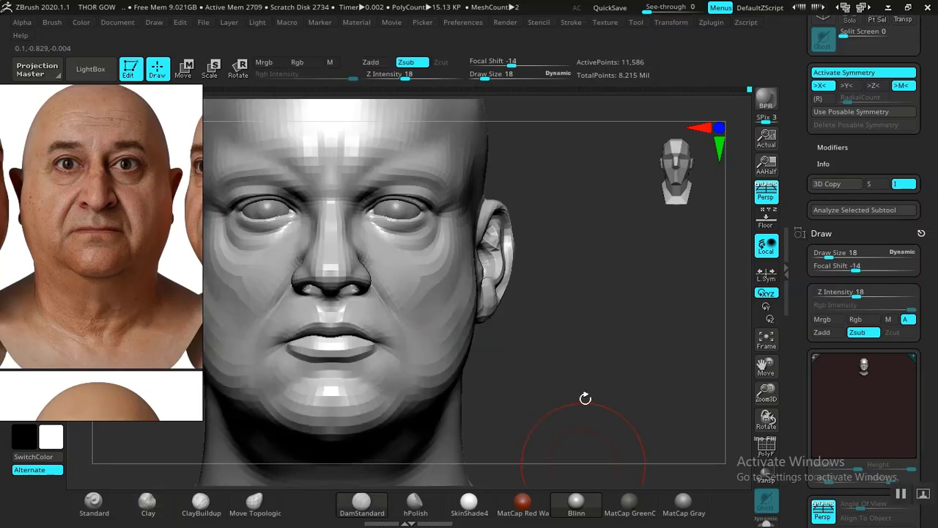
mouse_move(587, 394)
left_mouse_down()
mouse_move(592, 356)
mouse_move(581, 324)
mouse_move(567, 327)
mouse_move(585, 379)
left_mouse_up()
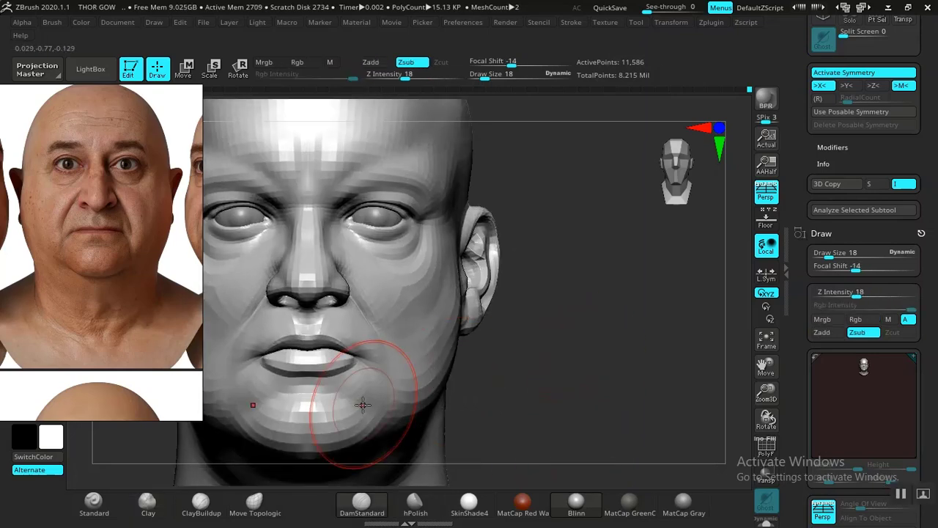
left_click_drag(511, 376, 549, 393)
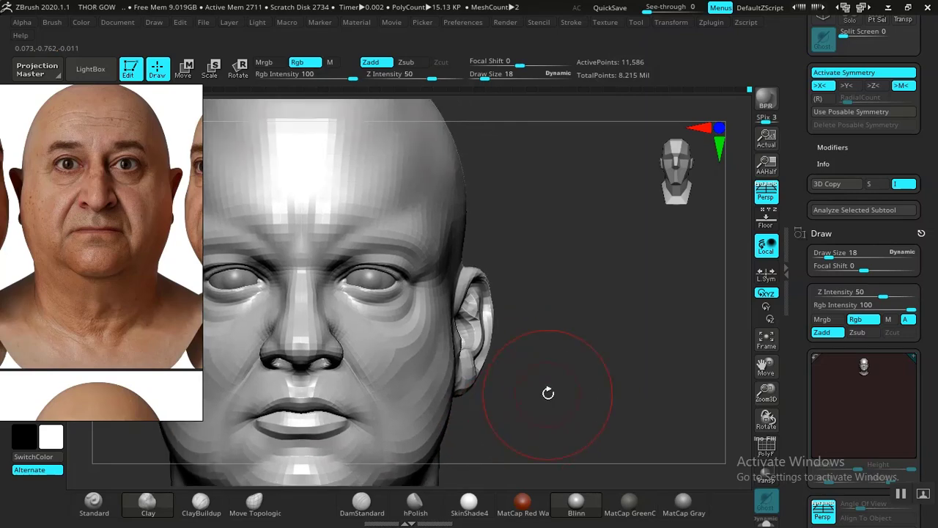
Step: Build up the cheekbone below the outer eye corner with Clay, reducing the draw size to 14, and smooth it
left_click_drag(580, 364, 549, 382)
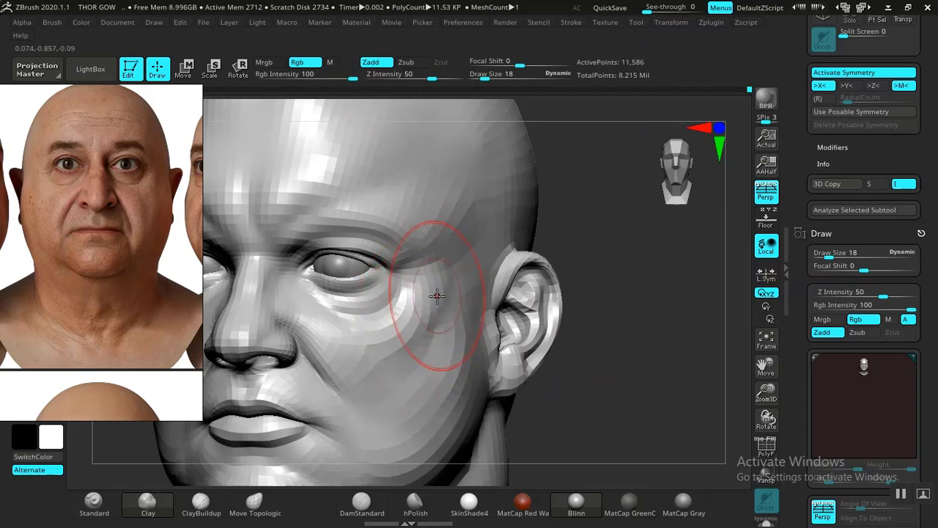
left_click_drag(349, 365, 371, 360)
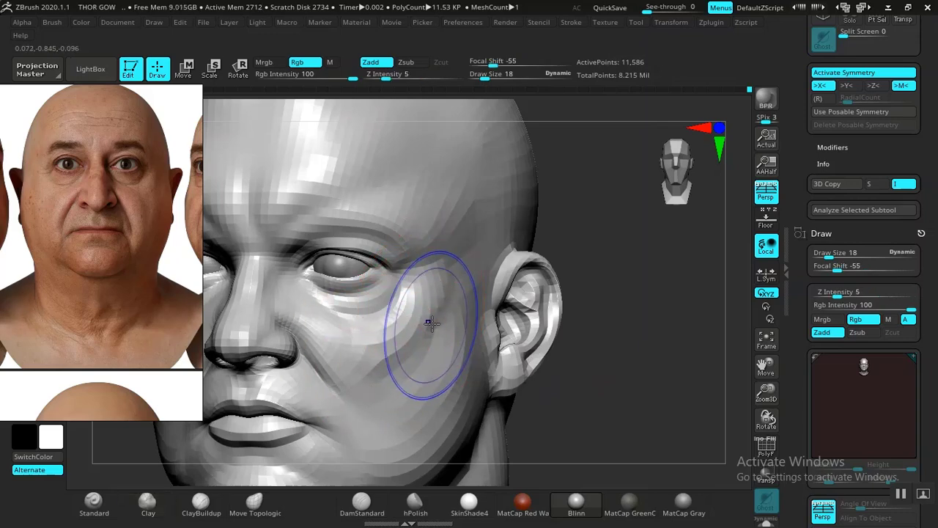
key("space")
left_click_drag(450, 306, 437, 294)
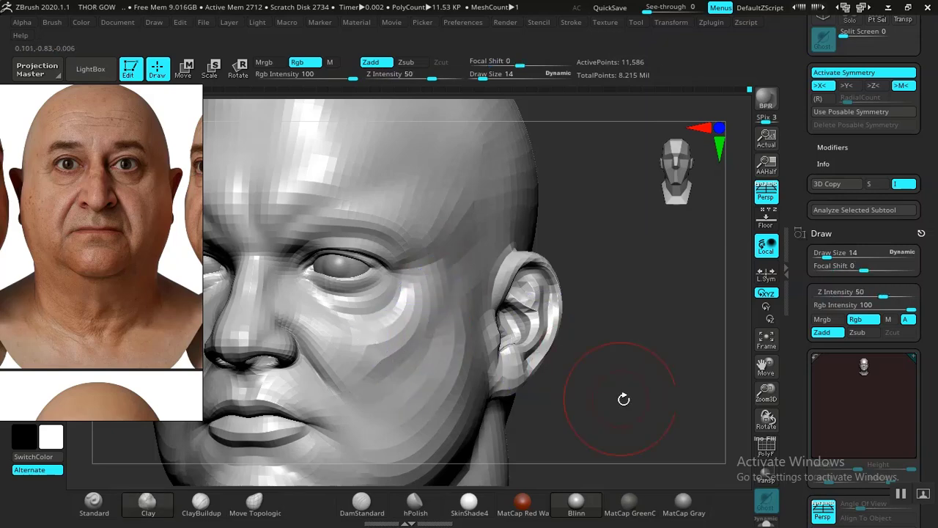
left_click_drag(624, 398, 601, 393, "shift")
mouse_move(563, 366)
left_mouse_down("alt")
mouse_move(523, 364)
mouse_move(573, 340)
mouse_move(584, 396)
mouse_move(576, 403)
mouse_move(671, 395)
mouse_move(456, 321)
left_mouse_up("alt")
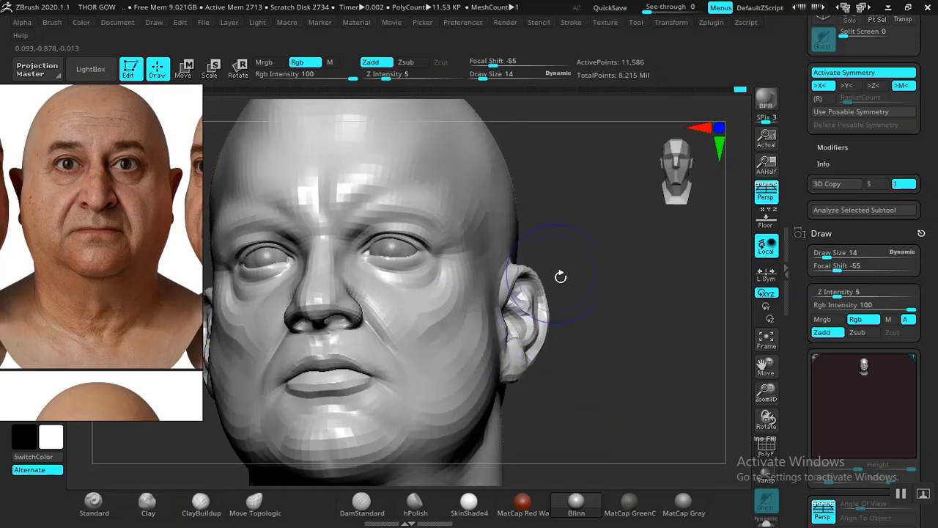
Step: Refine the cheekbone between the eye and ear with Clay at draw size 14 and smooth its edges
left_click_drag(561, 277, 600, 386)
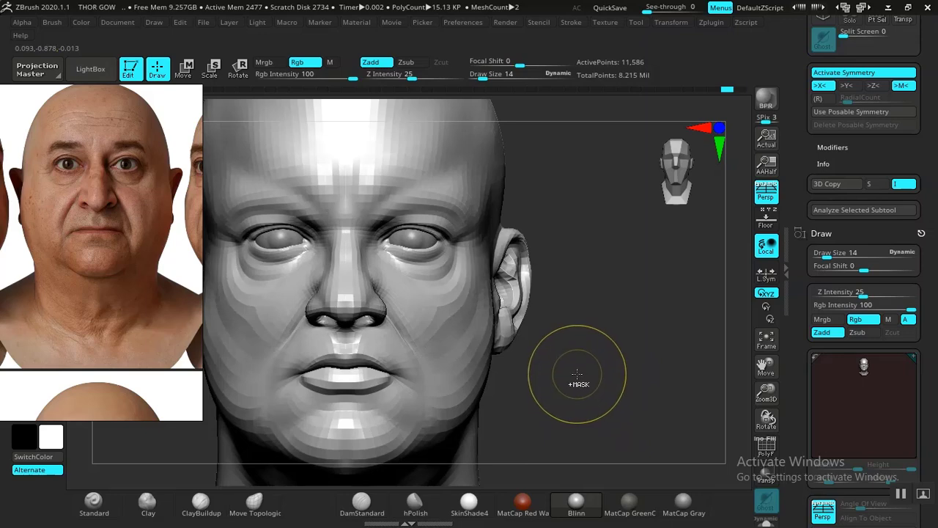
left_click_drag(597, 383, 599, 436, "alt")
left_click_drag(629, 357, 569, 339)
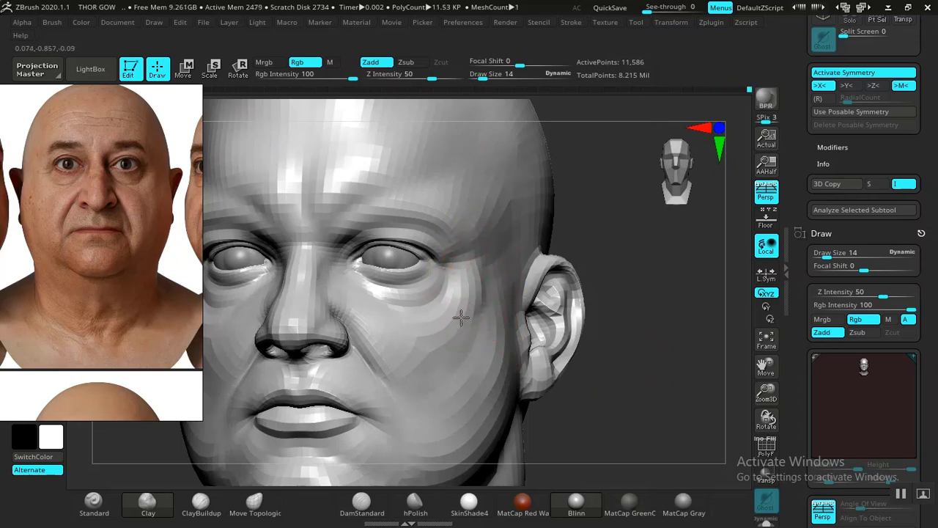
left_click_drag(471, 325, 482, 295, "shift")
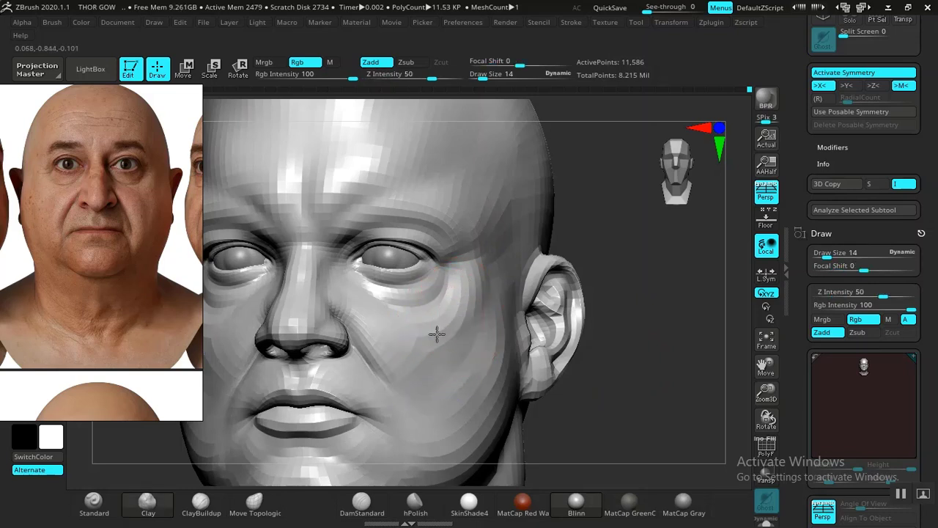
mouse_move(451, 323)
left_mouse_down("shift")
mouse_move(447, 334)
mouse_move(487, 276)
left_mouse_up("shift")
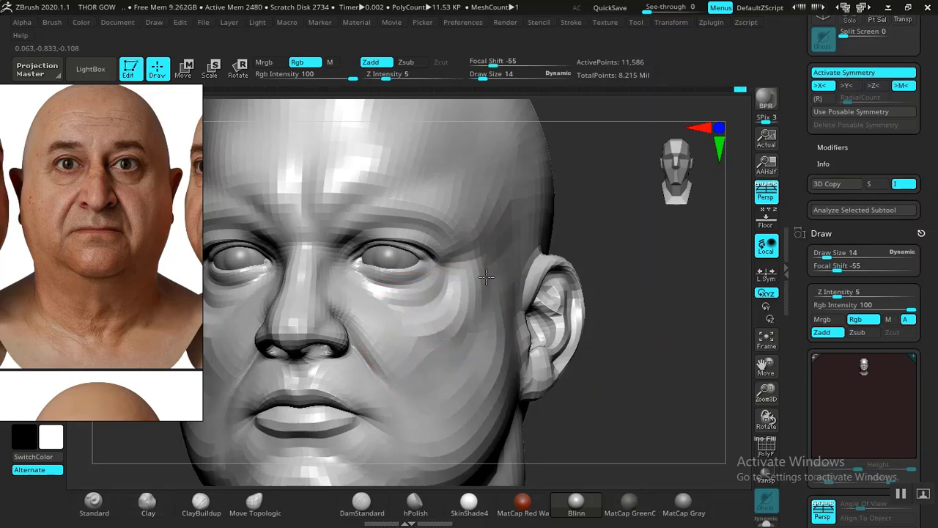
mouse_move(646, 342)
left_mouse_down("alt")
mouse_move(595, 362)
mouse_move(609, 438)
mouse_move(573, 372)
left_mouse_up("alt")
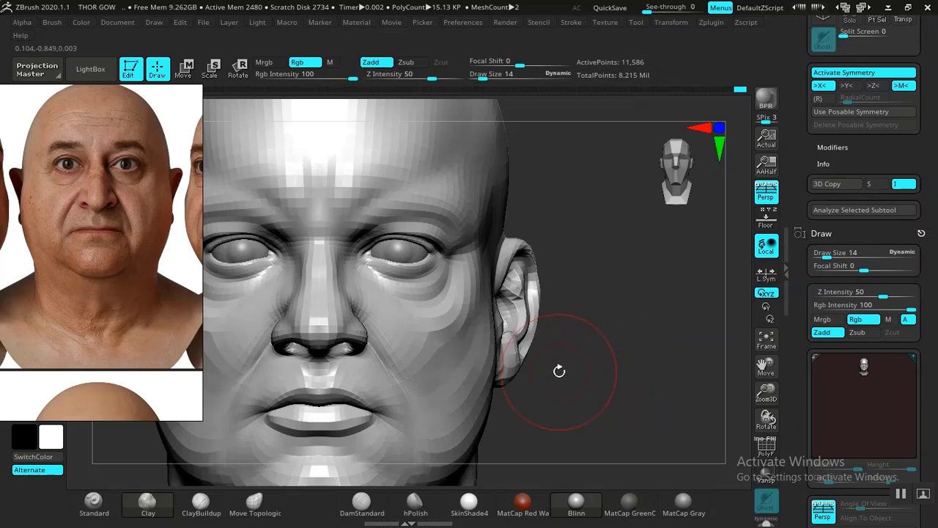
Step: Carve a shallow hollow below the cheekbone with DamStandard at draw size 9
mouse_move(504, 396)
left_mouse_down()
mouse_move(565, 392)
mouse_move(609, 415)
mouse_move(595, 440)
mouse_move(595, 408)
mouse_move(599, 429)
mouse_move(596, 419)
left_mouse_up()
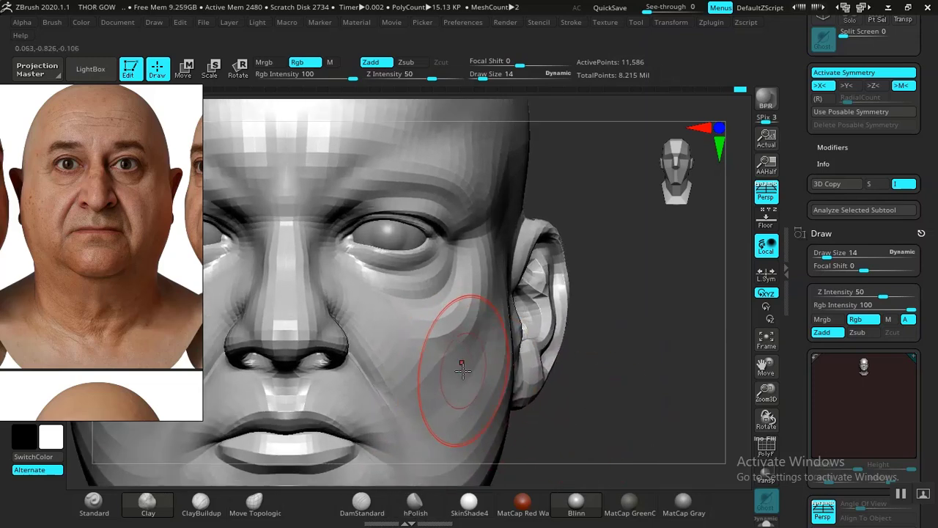
left_click(362, 502)
key("space")
left_click_drag(513, 293, 511, 292)
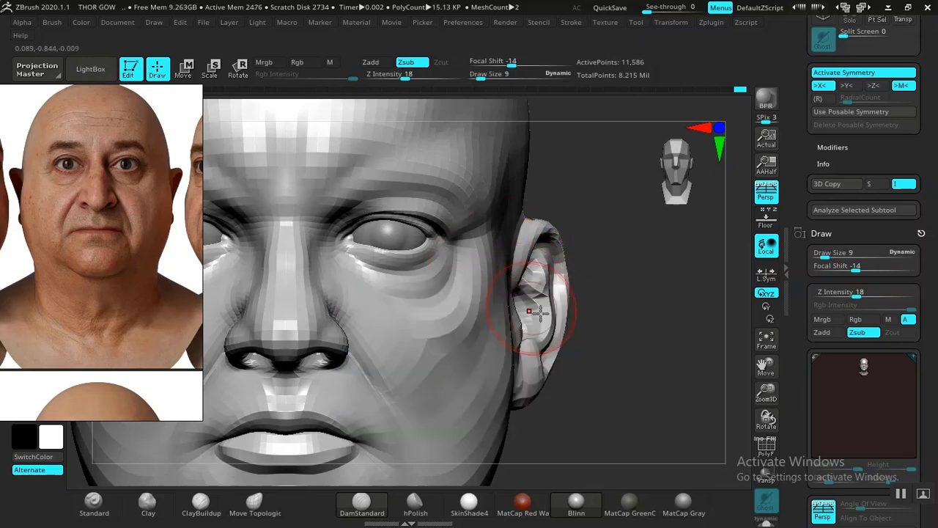
left_click_drag(616, 400, 599, 405)
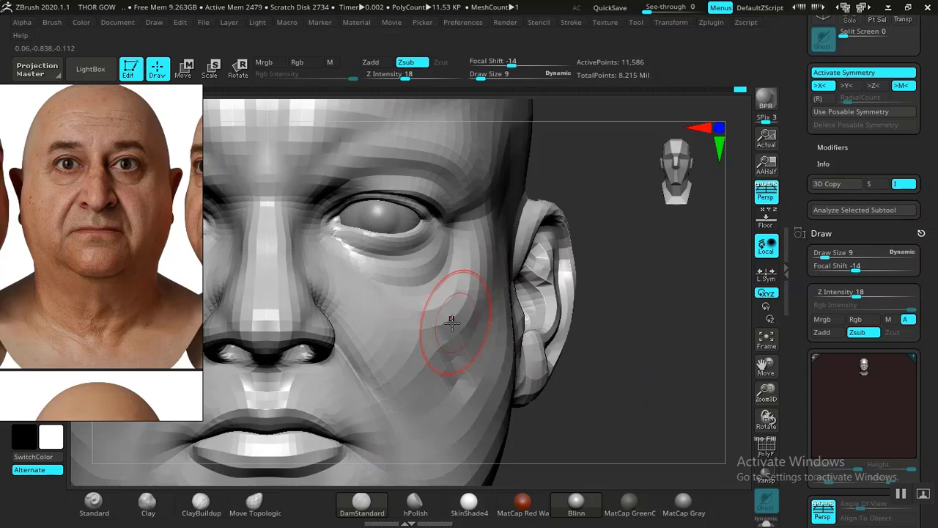
left_click_drag(612, 349, 506, 194, "alt")
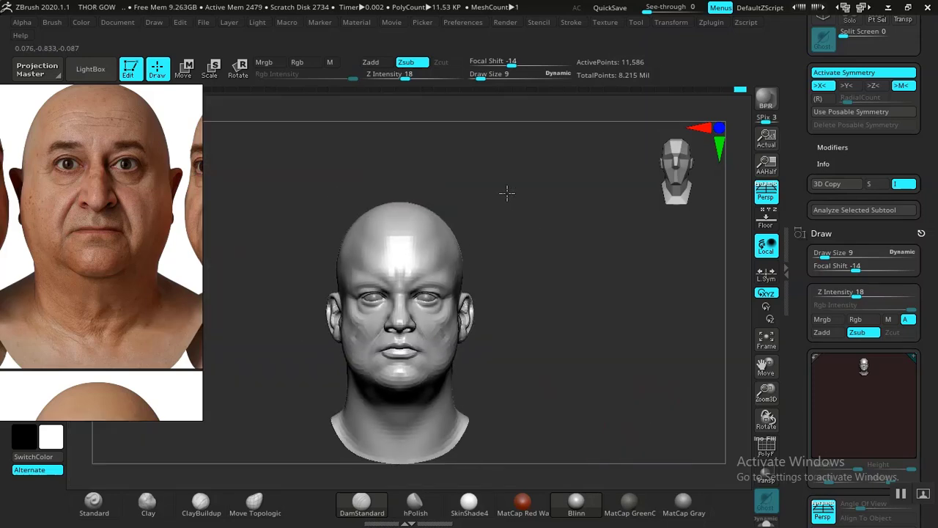
mouse_move(590, 330)
left_mouse_down("alt")
mouse_move(574, 375)
mouse_move(594, 403)
mouse_move(616, 392)
mouse_move(605, 384)
mouse_move(586, 390)
left_mouse_up("alt")
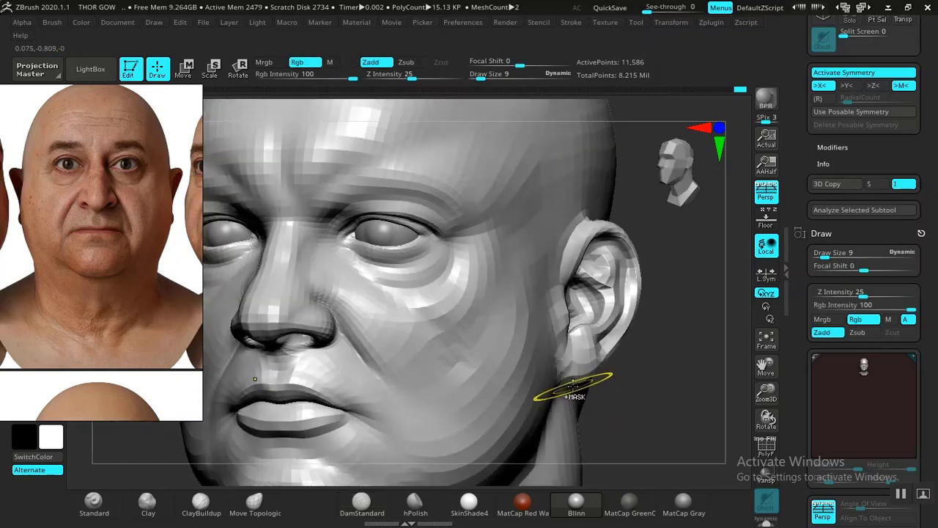
Step: Rework the mid-cheek hollow with DamStandard and smoothing, and go up one subdivision level
key("b")
key("d")
key("s")
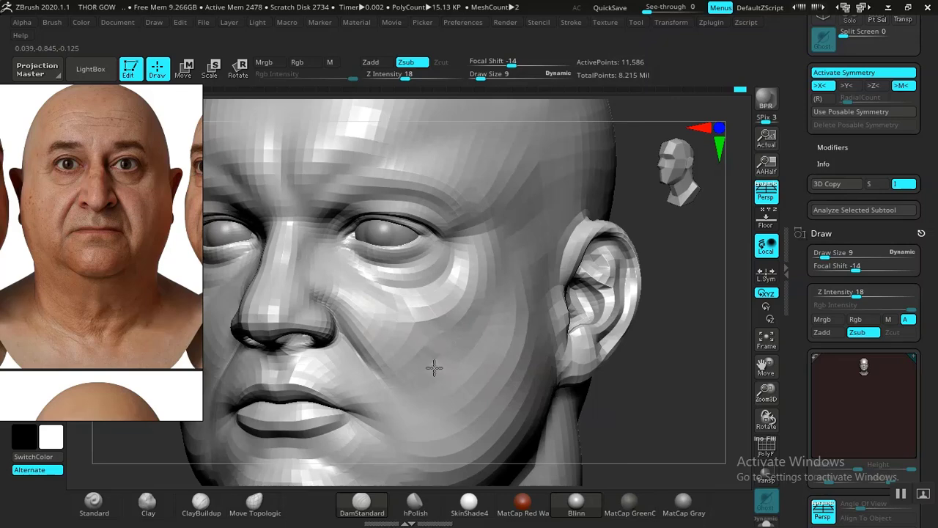
mouse_move(657, 402)
left_mouse_down("shift")
mouse_move(658, 383)
mouse_move(537, 294)
mouse_move(612, 425)
mouse_move(613, 409)
mouse_move(635, 423)
mouse_move(467, 379)
left_mouse_up("shift")
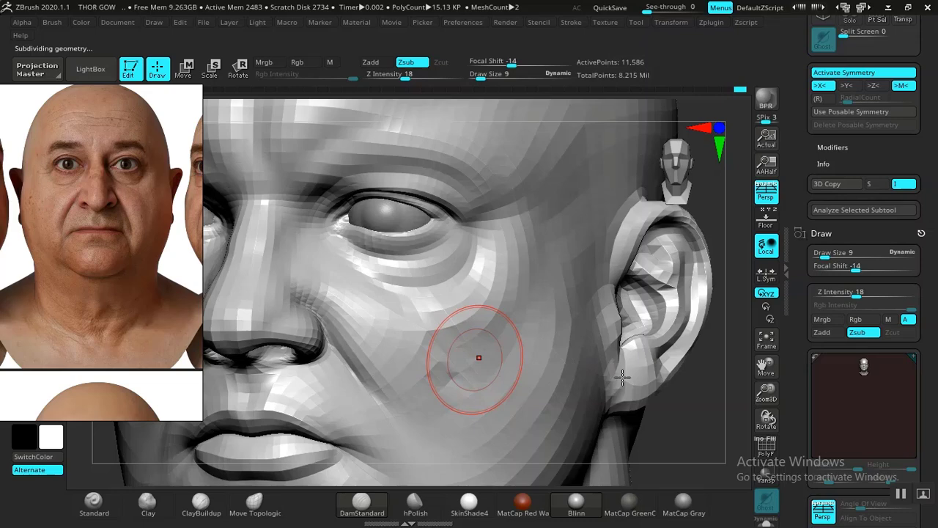
key("d")
mouse_move(733, 398)
left_mouse_down()
mouse_move(677, 410)
mouse_move(619, 360)
mouse_move(641, 384)
mouse_move(666, 389)
mouse_move(698, 471)
mouse_move(684, 403)
mouse_move(565, 363)
left_mouse_up()
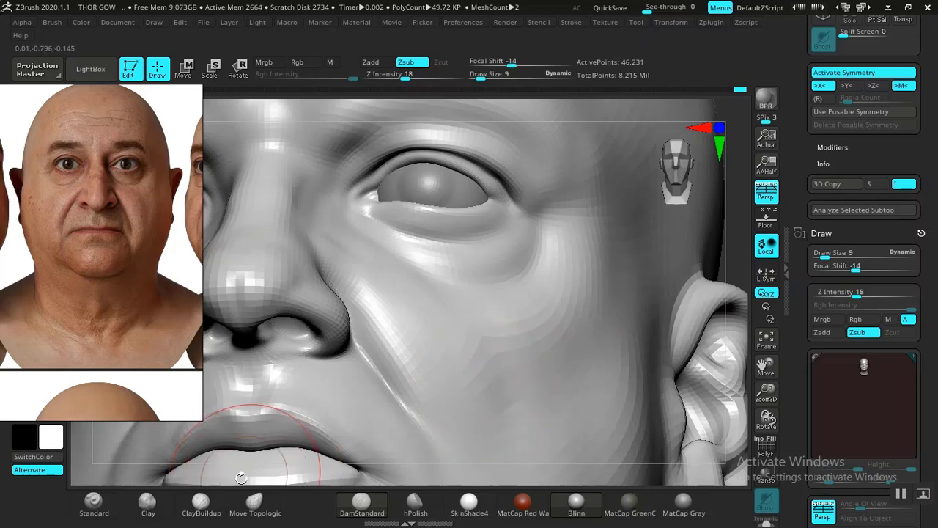
Step: Add ClayBuildup strokes at draw size 9 to the mid cheek beside the smile fold and smooth them
left_click(201, 503)
mouse_move(730, 265)
left_mouse_down()
mouse_move(743, 243)
mouse_move(608, 325)
mouse_move(583, 293)
left_mouse_up()
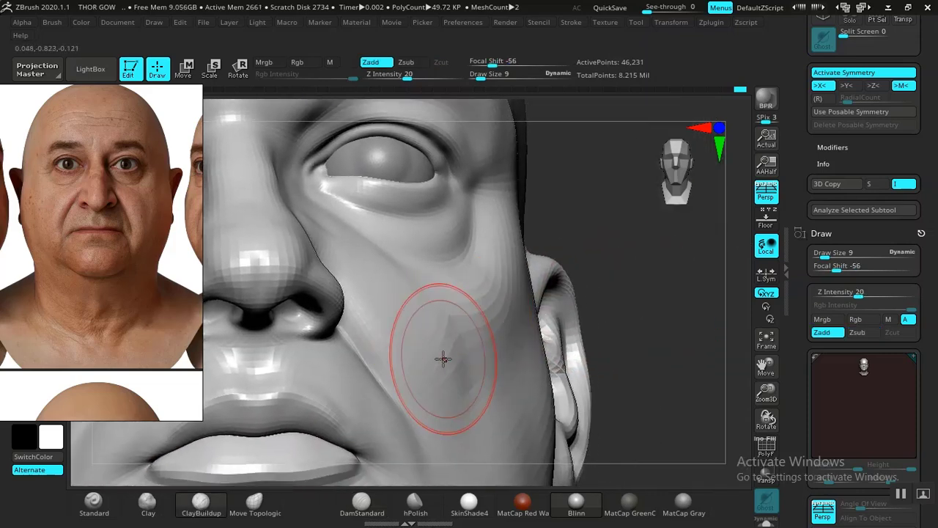
mouse_move(443, 358)
left_mouse_down()
mouse_move(448, 381)
mouse_move(432, 335)
mouse_move(468, 410)
mouse_move(450, 387)
left_mouse_up()
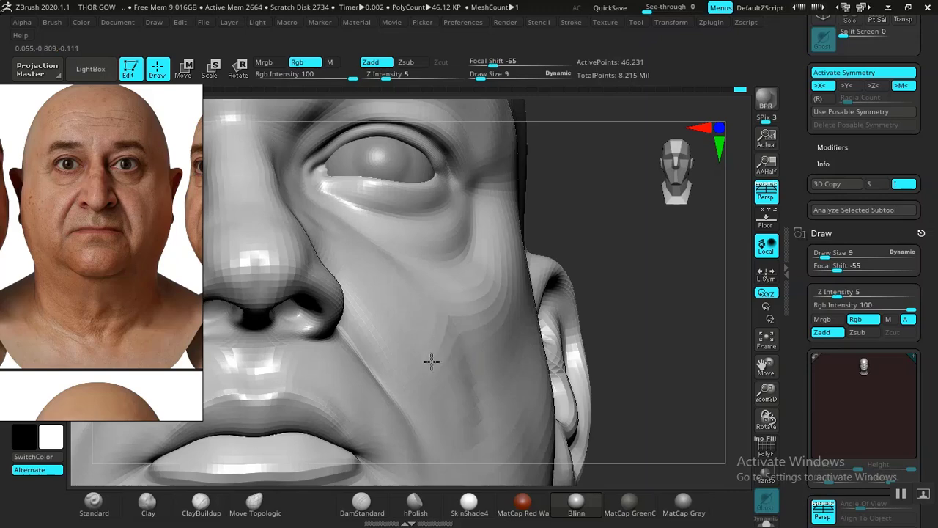
Step: Fill the upper cheek beneath the eye bag with ClayBuildup and check the whole face from the front
left_click_drag(588, 258, 594, 392, "alt")
mouse_move(653, 469)
left_mouse_down("alt")
mouse_move(612, 409)
mouse_move(595, 411)
mouse_move(623, 389)
mouse_move(579, 387)
mouse_move(624, 391)
mouse_move(618, 433)
mouse_move(612, 405)
mouse_move(582, 404)
mouse_move(388, 321)
left_mouse_up("alt")
key("b")
key("c")
key("b")
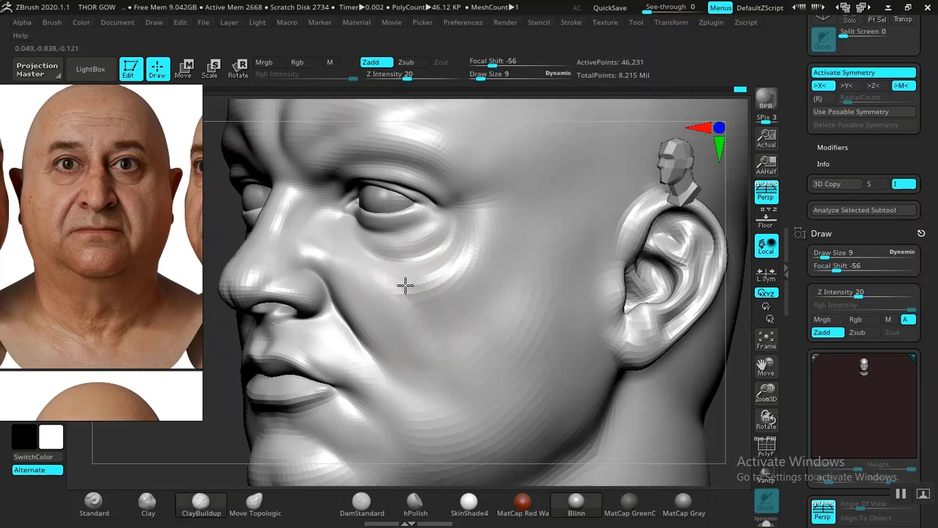
left_click_drag(405, 285, 431, 296)
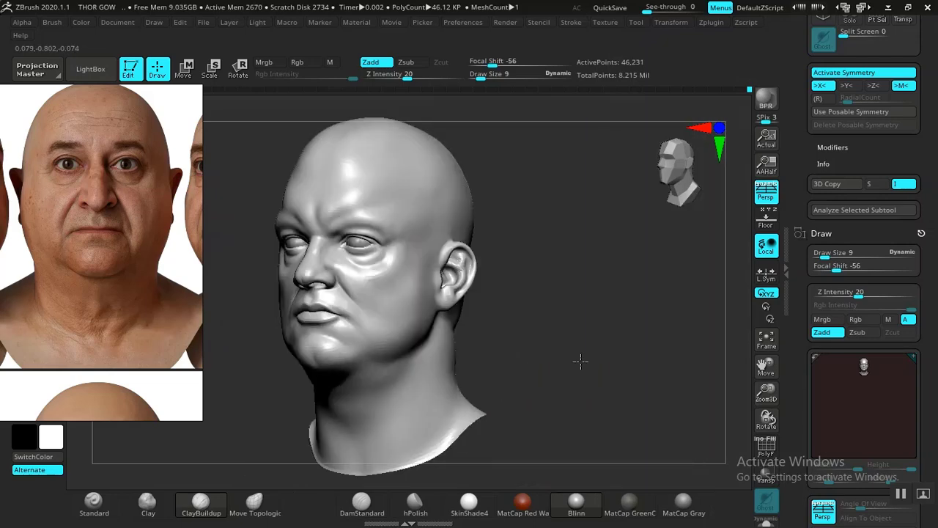
left_click_drag(580, 360, 561, 371, "shift")
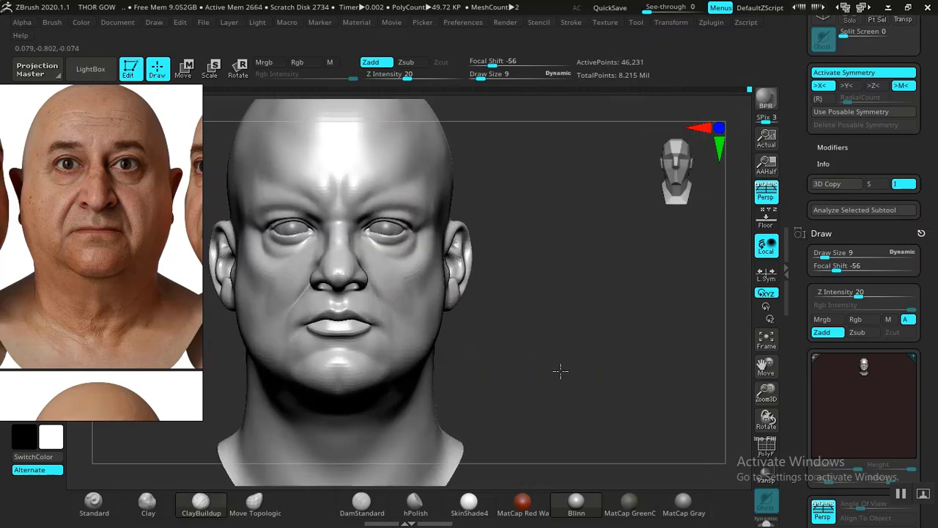
left_click_drag(530, 326, 561, 425, "alt")
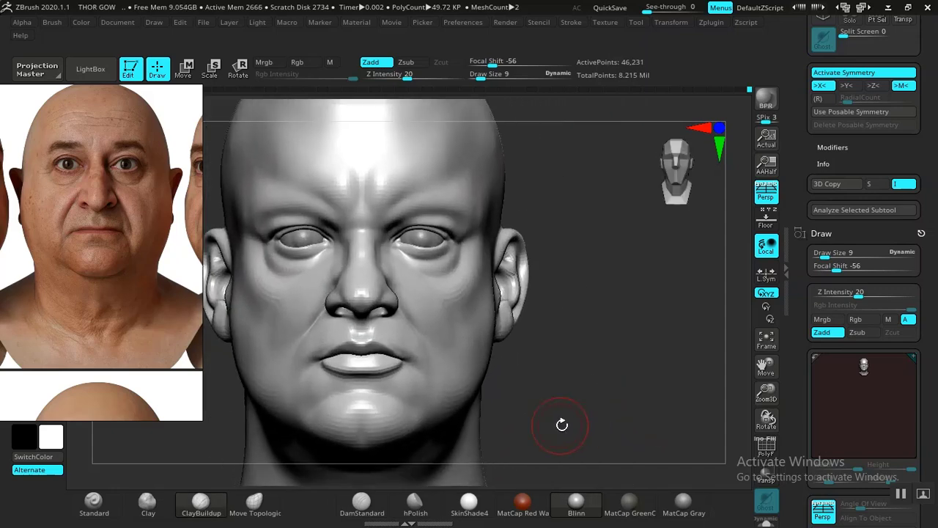
mouse_move(567, 391)
left_mouse_down()
mouse_move(593, 389)
mouse_move(585, 389)
left_mouse_up()
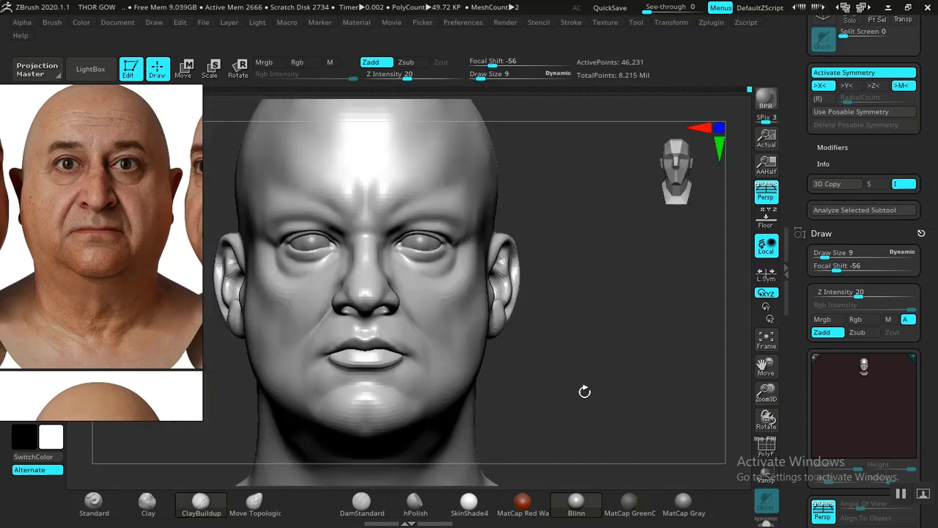